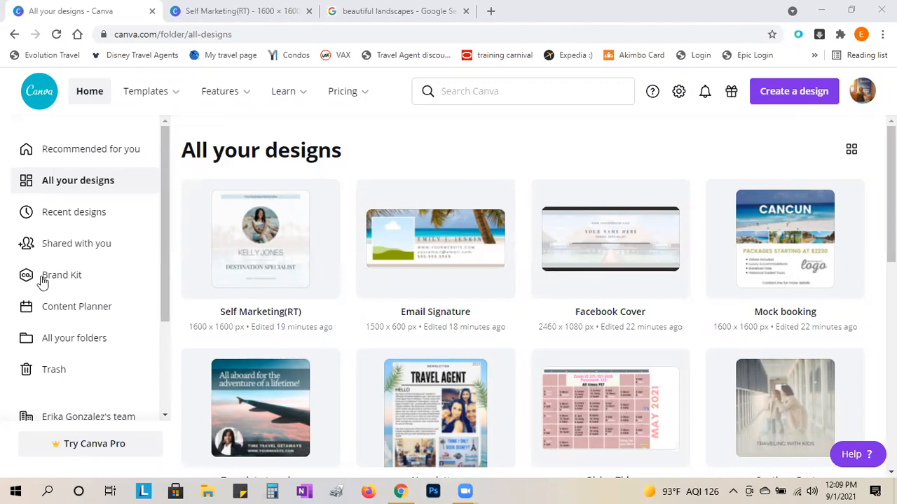
- Bring up the Self Marketing(RT) design with its DESTINATION SPECIALIST first page
left_click(231, 17)
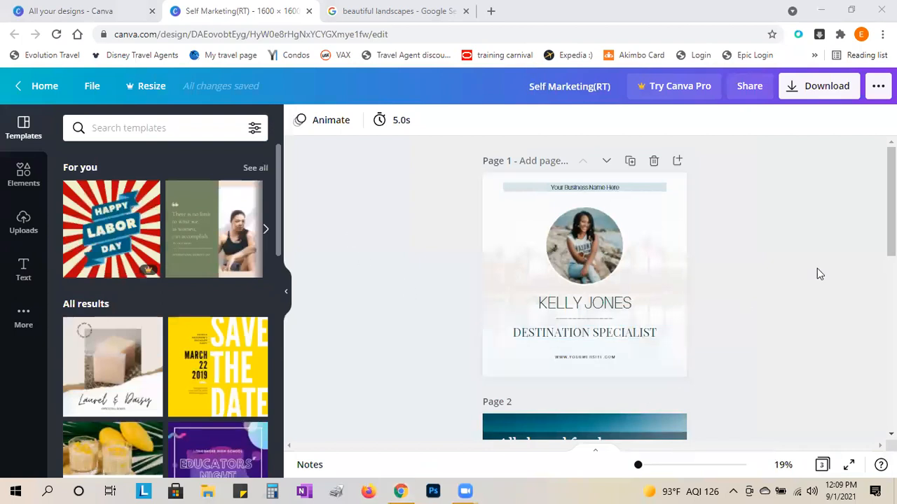
mouse_move(891, 237)
left_mouse_down()
mouse_move(891, 406)
mouse_move(891, 234)
left_mouse_up()
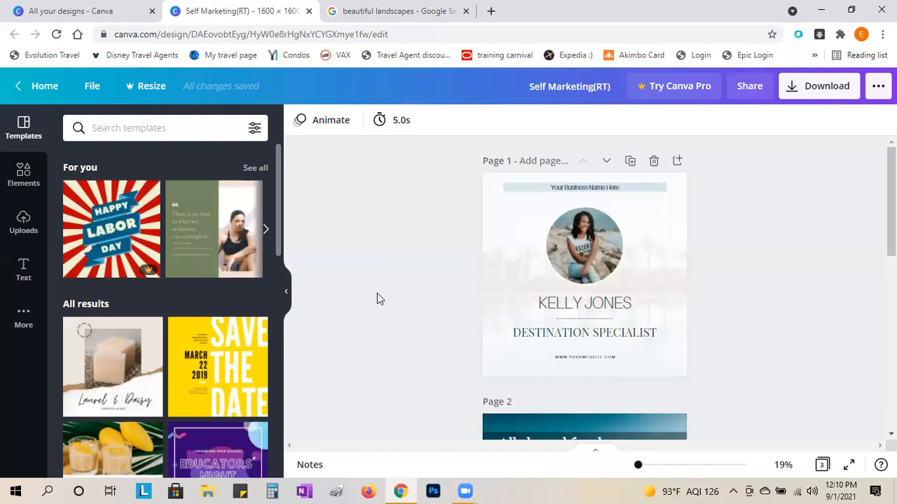
- Make a copy of the Self Marketing(RT) design from the File menu
left_click(92, 87)
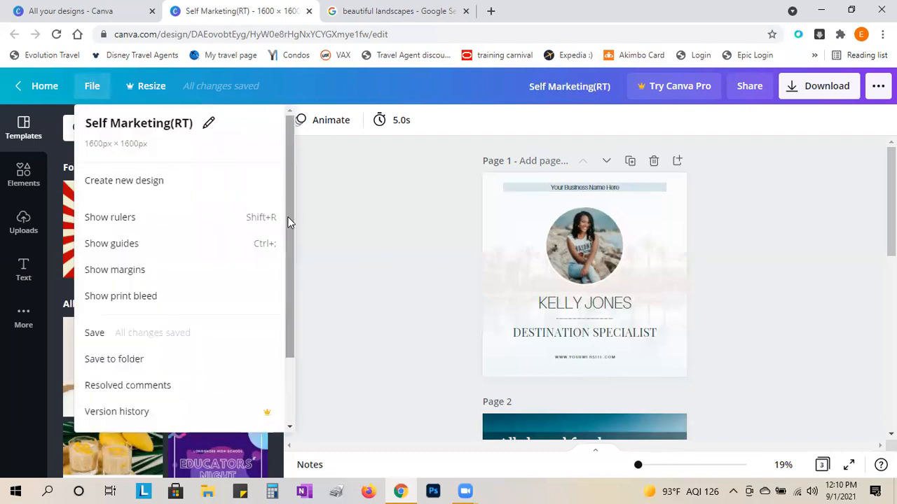
scroll(287, 217, "down", 1)
scroll(287, 371, "down", 1)
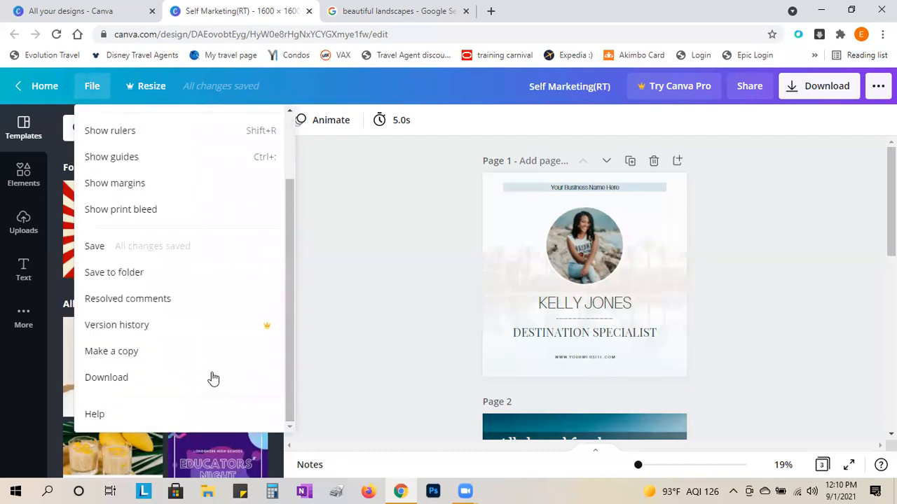
left_click(117, 354)
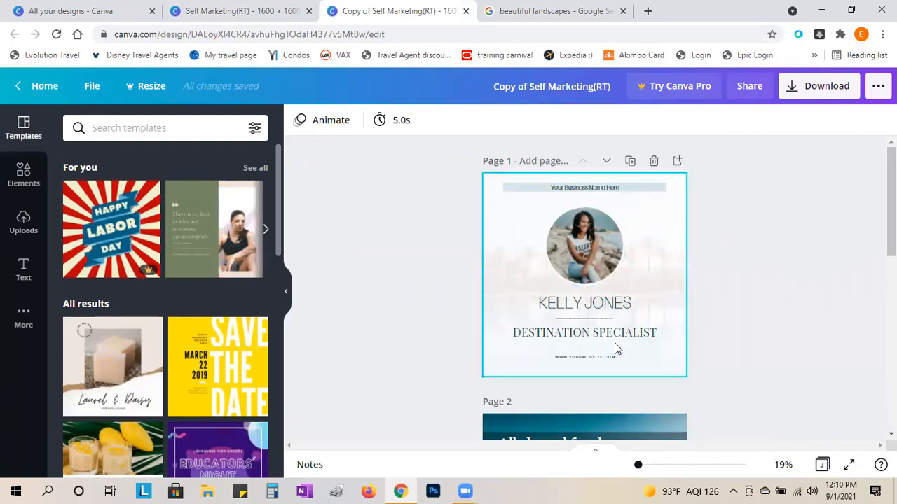
- Check the original and the copy, then go to All your designs
left_click(237, 16)
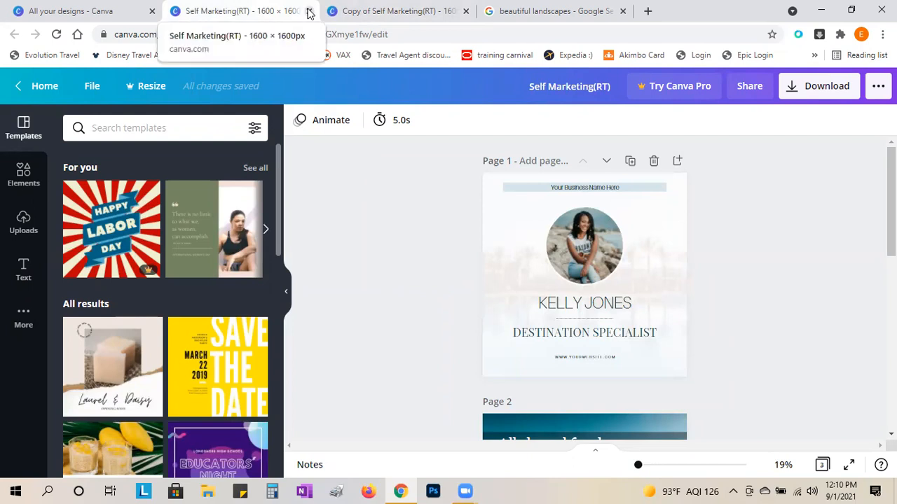
left_click(399, 15)
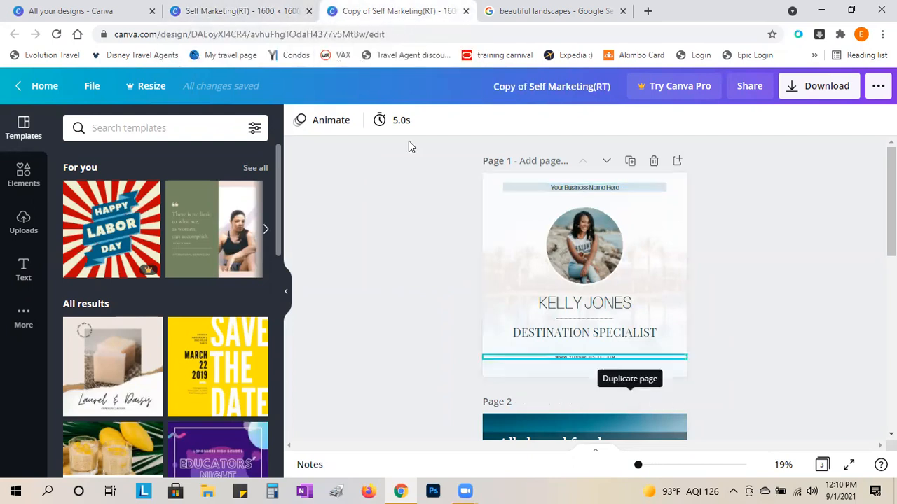
left_click(74, 11)
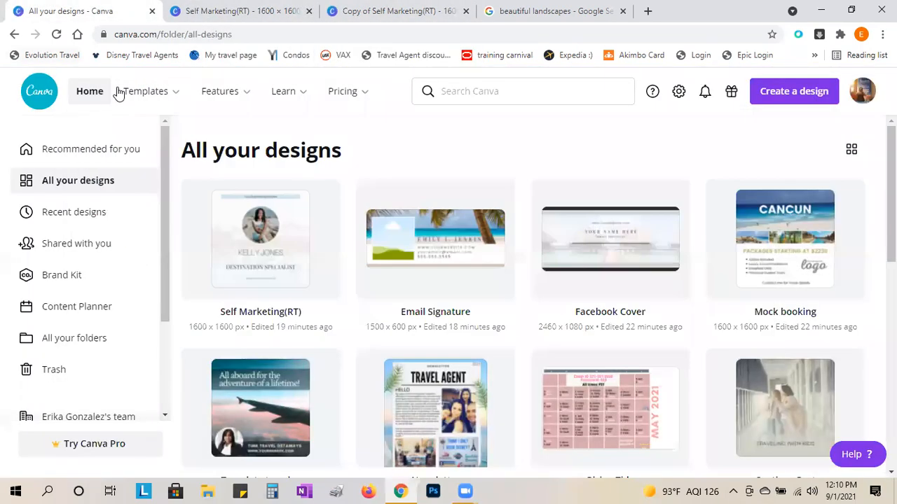
- Reload All your designs so Copy of Self Marketing(RT) appears, then open that copy
left_click(58, 35)
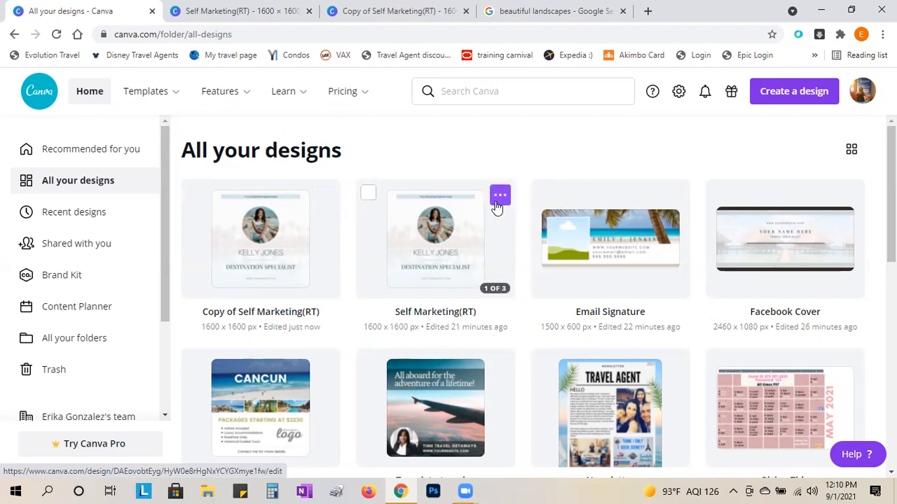
left_click(499, 198)
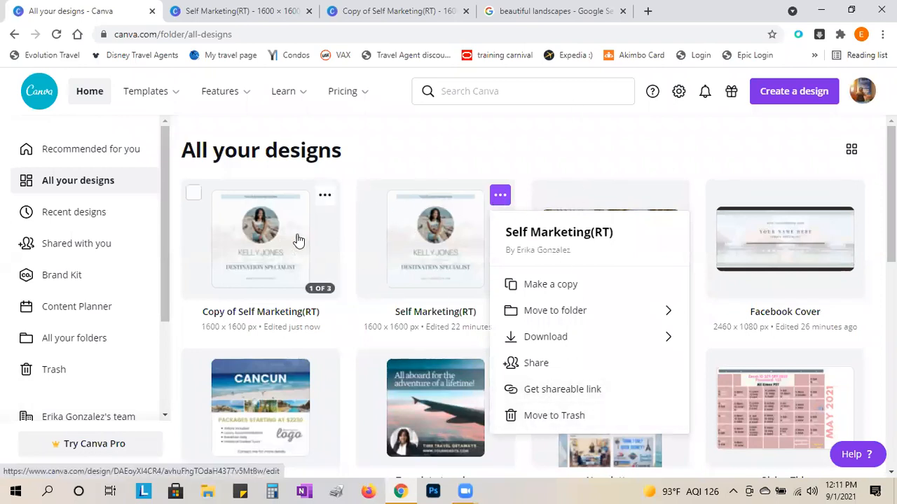
left_click(422, 150)
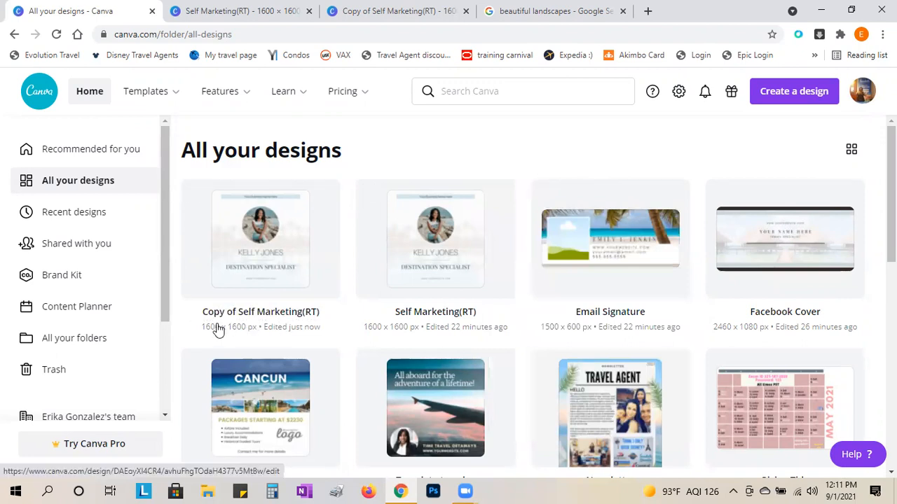
left_click(416, 11)
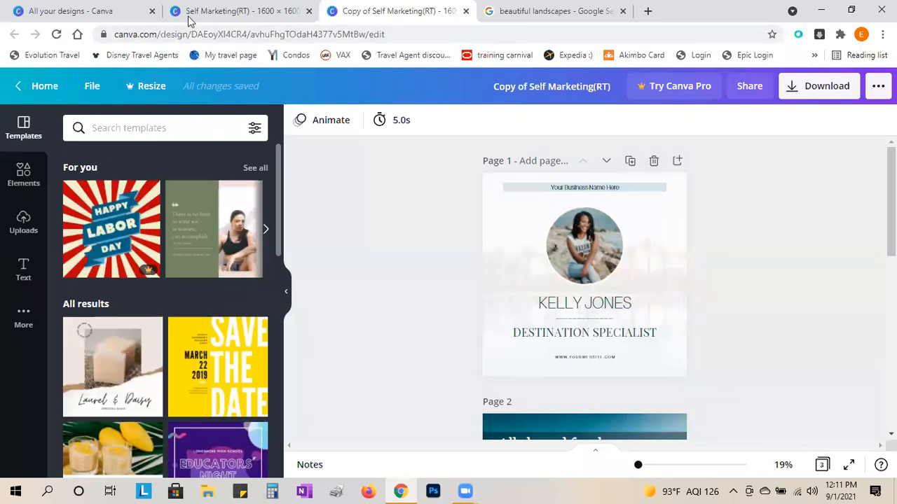
- On the original design, view the File options and close them without copying
left_click(210, 11)
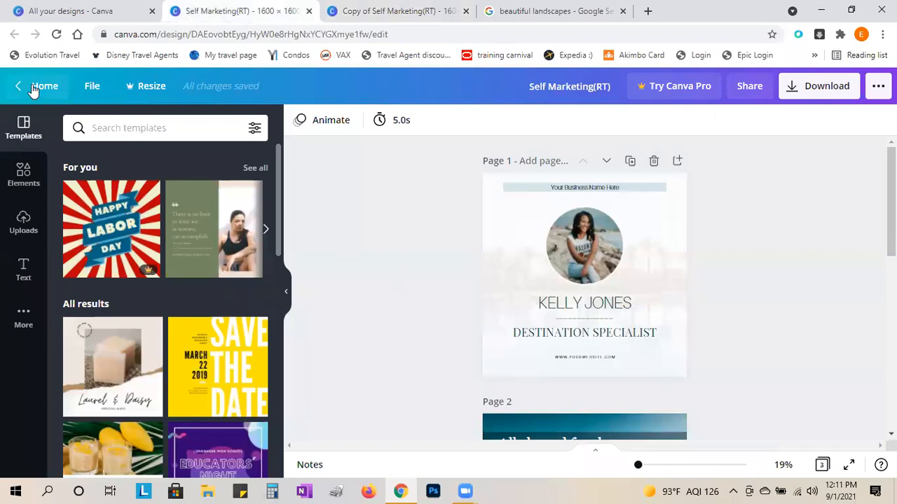
left_click(93, 88)
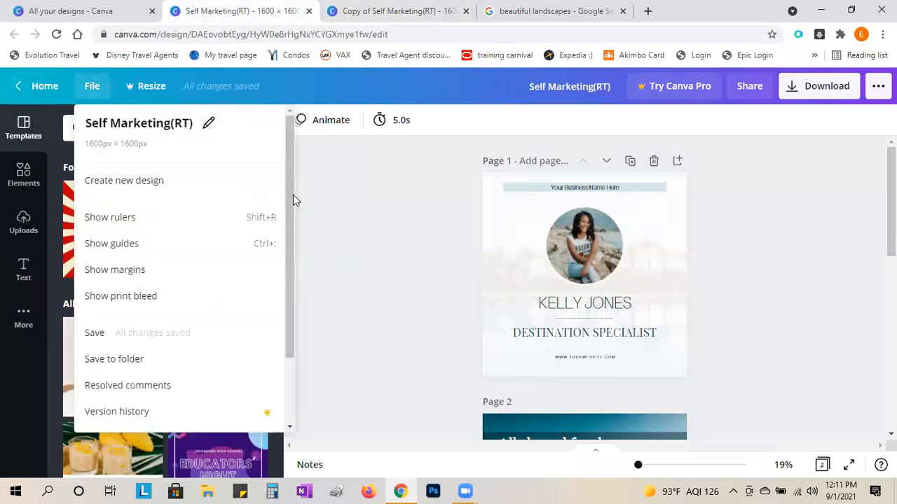
left_click_drag(290, 200, 302, 320)
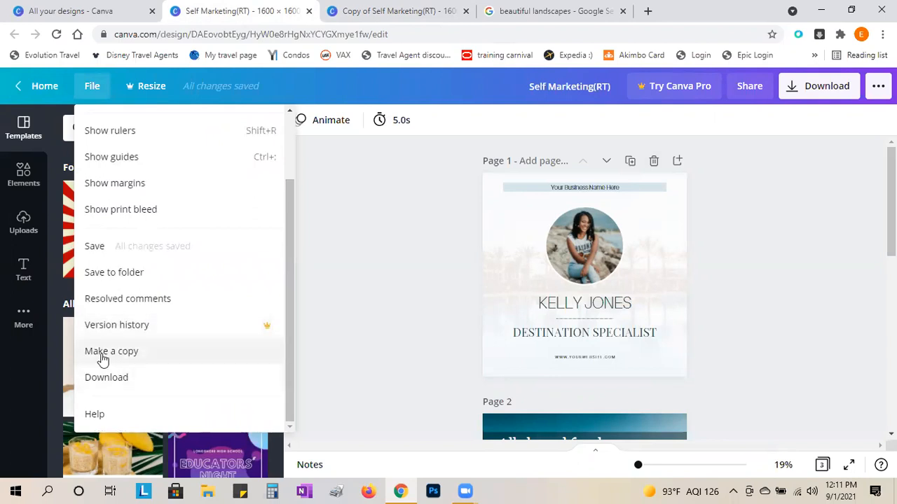
left_click(356, 361)
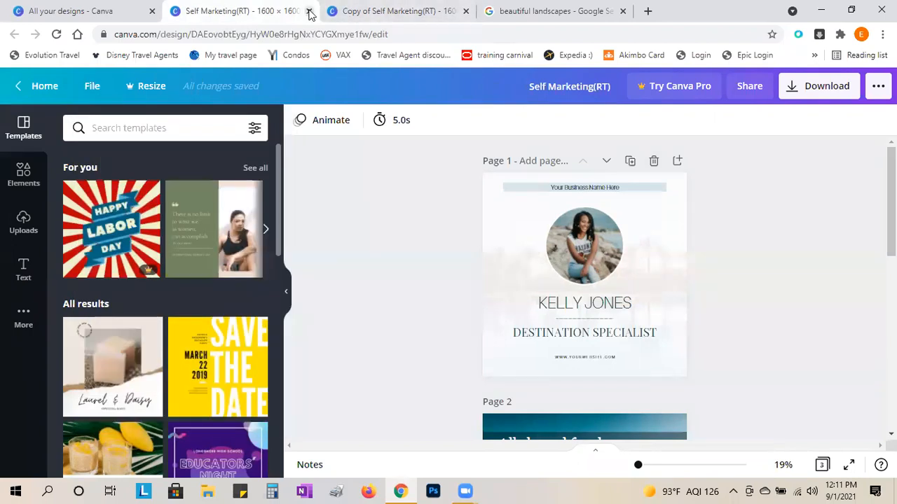
- Delete page 1 from the copy, then return to the original design
left_click(344, 13)
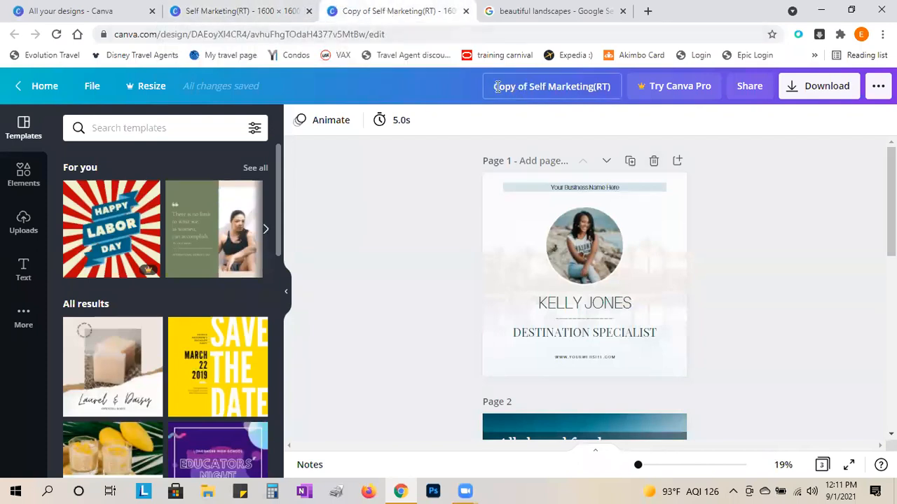
left_click(653, 161)
scroll(569, 260, "down", 4)
scroll(569, 263, "up", 4)
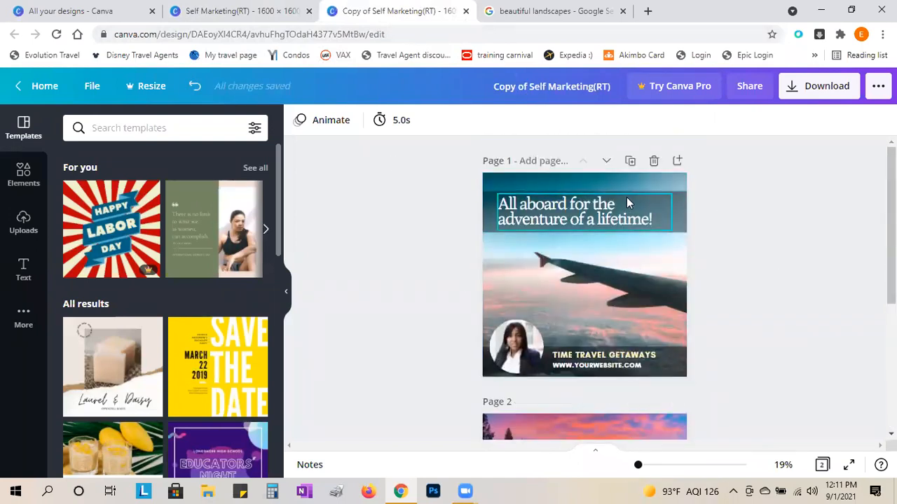
left_click(239, 9)
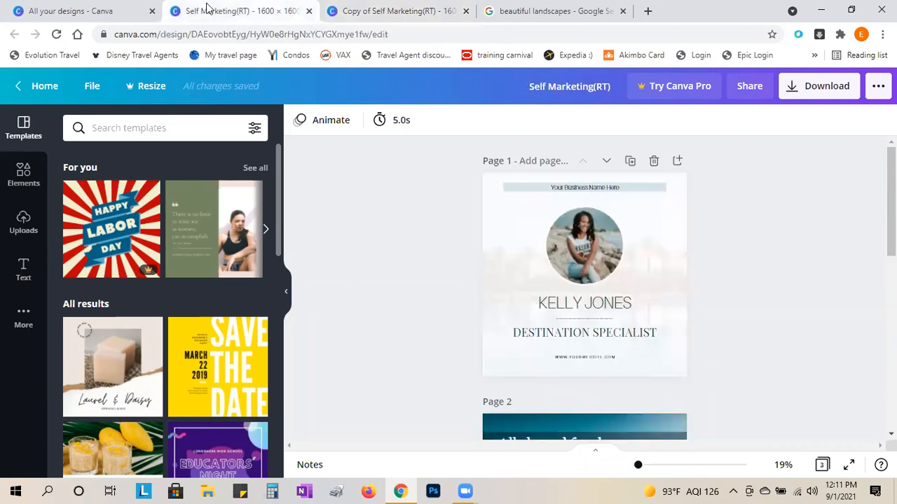
- Go to All your designs, showing Copy of Self Marketing(RT) beside the original
left_click(102, 7)
mouse_move(437, 276)
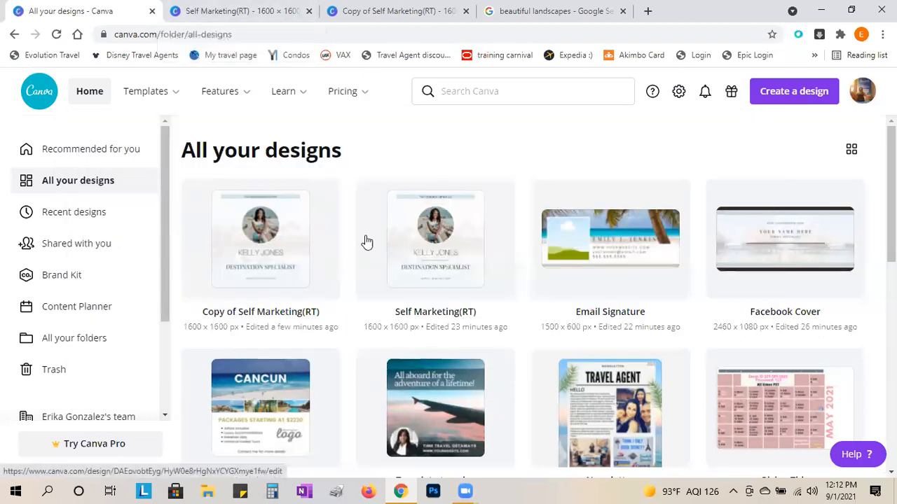
- Close the edited Copy of Self Marketing(RT) and go back to the original
left_click(230, 11)
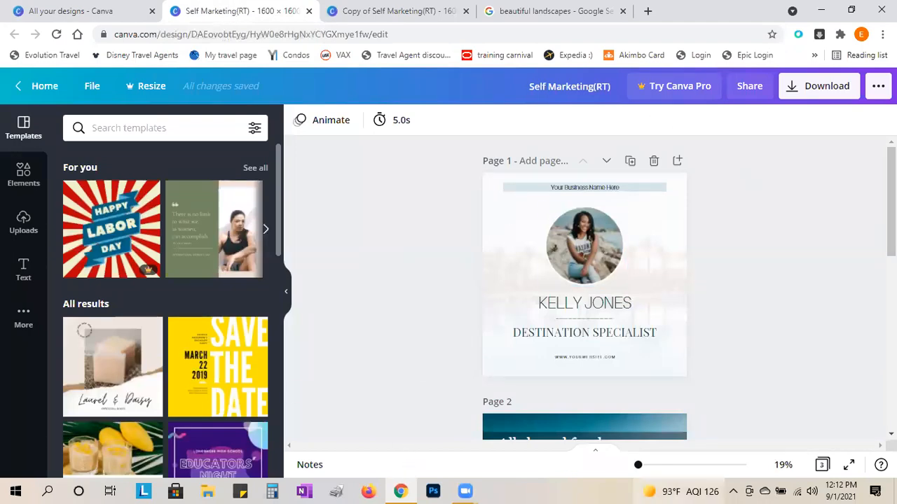
left_click(358, 10)
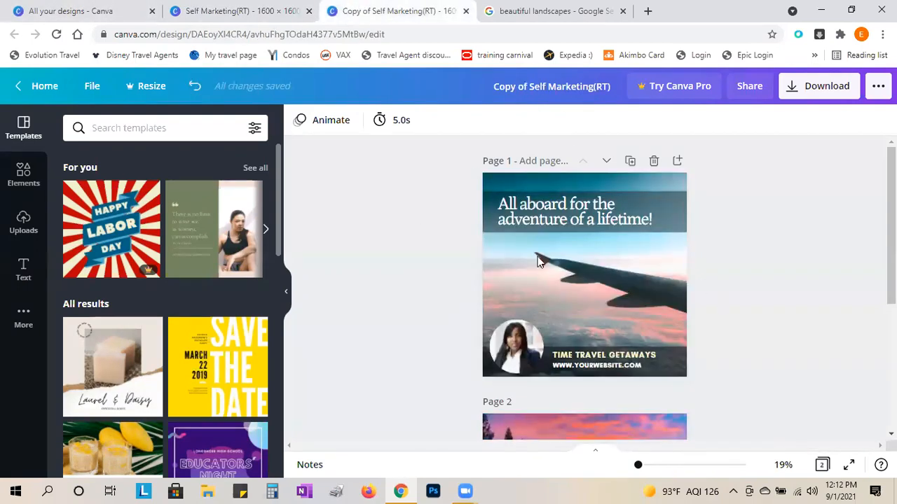
left_click(466, 11)
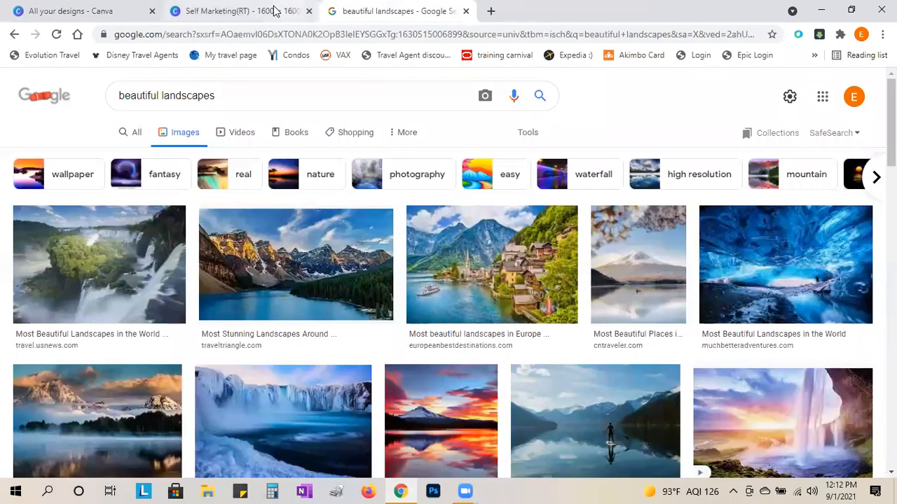
left_click(275, 10)
- Make a fresh copy of Self Marketing(RT), then return to the original design
left_click(104, 90)
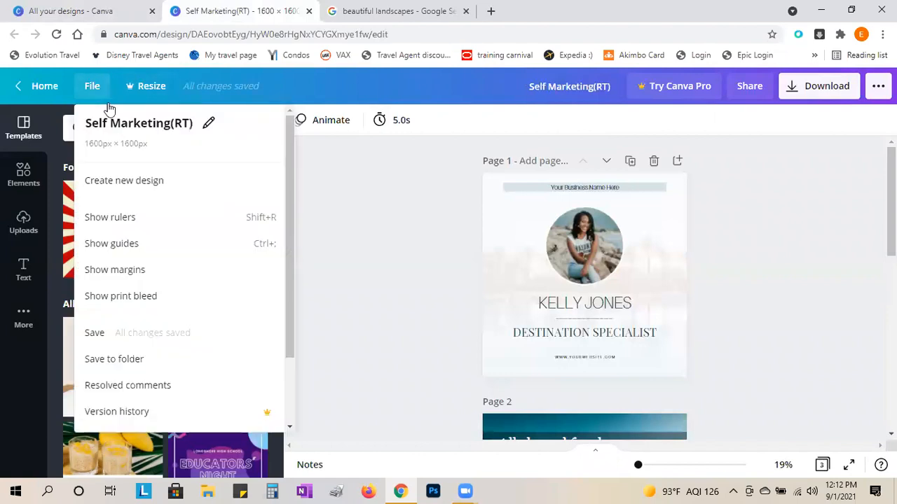
scroll(294, 365, "down", 1)
scroll(294, 365, "down", 3)
left_click(140, 351)
left_click(216, 10)
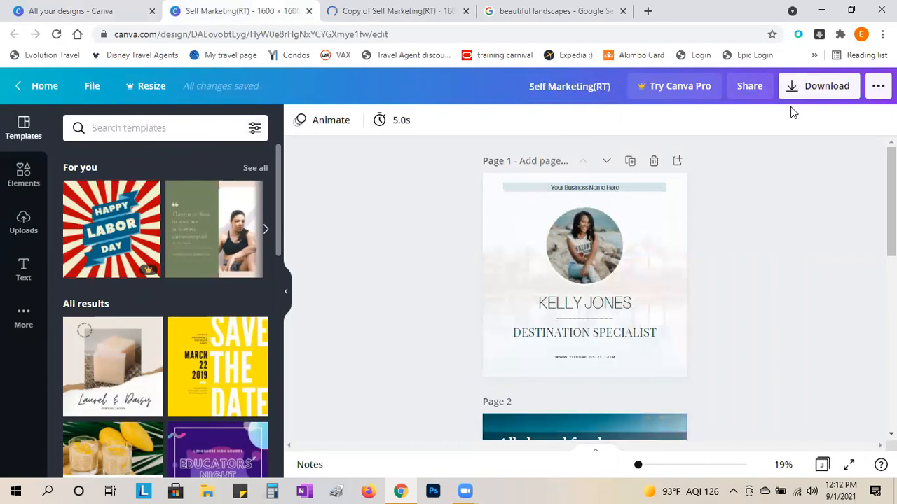
- Copy the 'Share a link to edit' link for Self Marketing(RT)
left_click(752, 88)
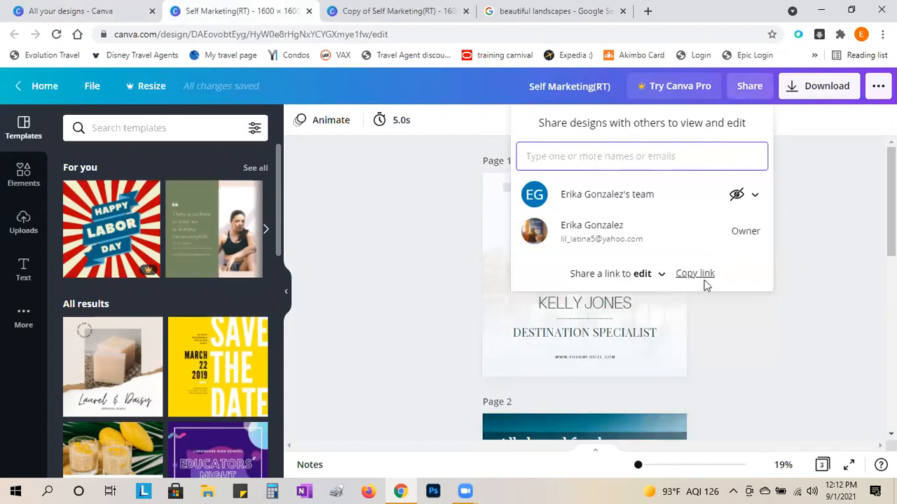
left_click(684, 275)
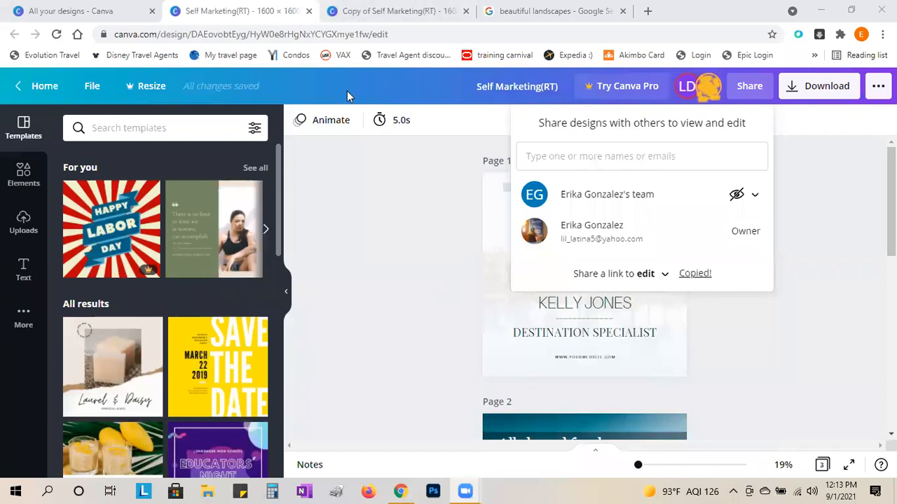
left_click(782, 230)
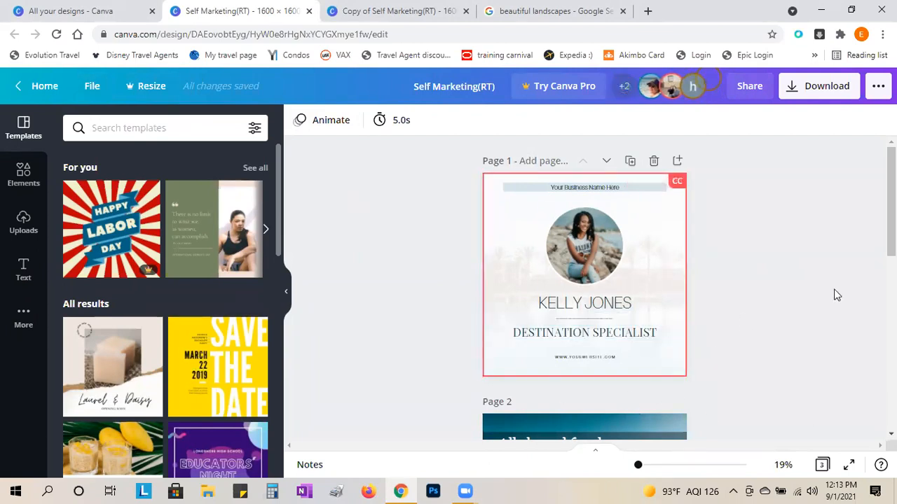
- In the new copy, zoom out to about 27% to see the whole Destination Specialist card
left_click(401, 5)
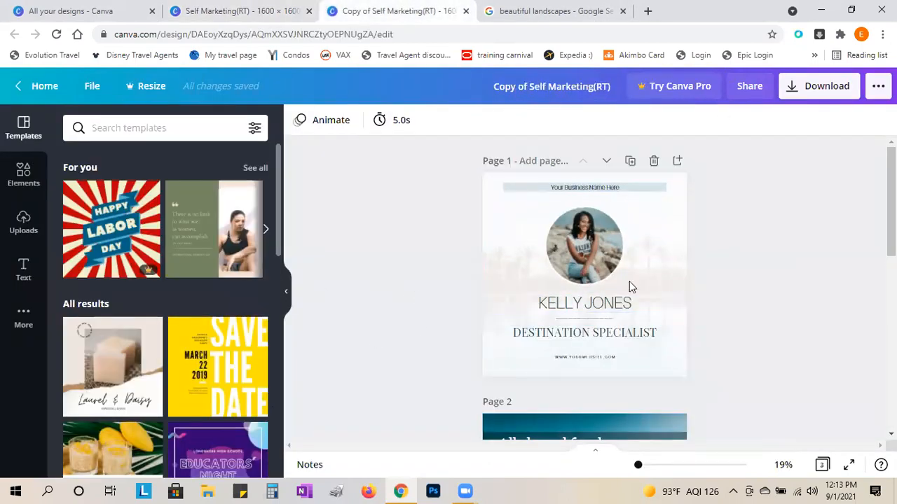
left_click_drag(632, 473, 644, 475)
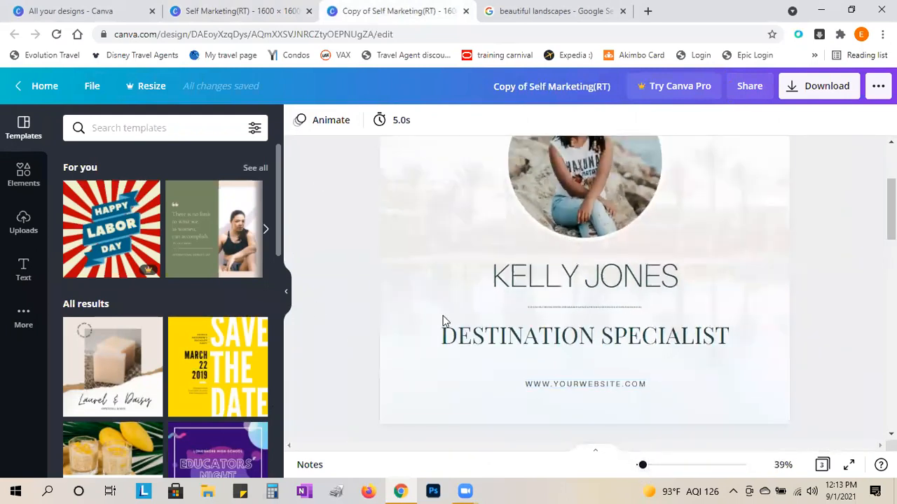
scroll(445, 320, "up", 3)
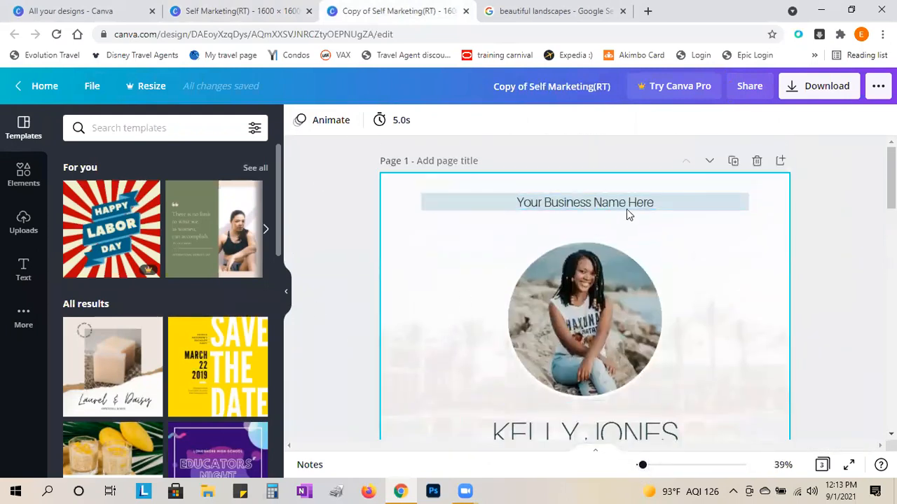
scroll(635, 201, "down", 1)
scroll(634, 201, "down", 3)
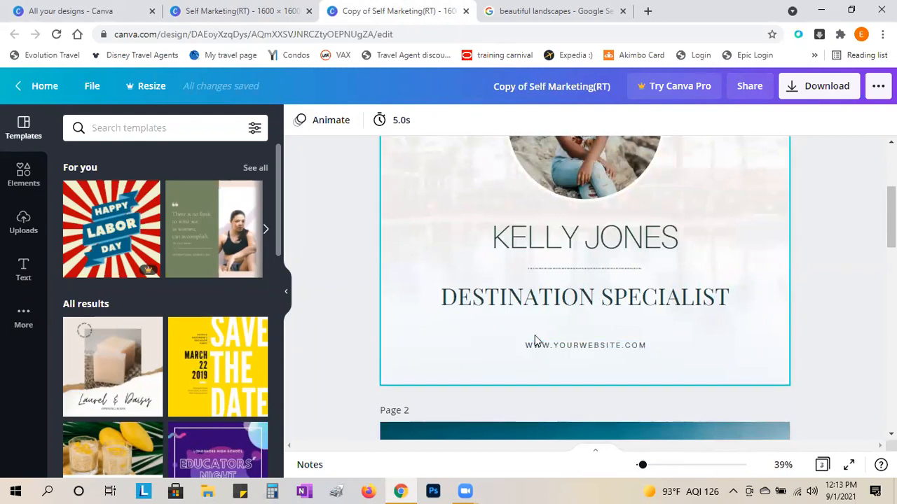
scroll(532, 347, "up", 3)
scroll(531, 344, "up", 1)
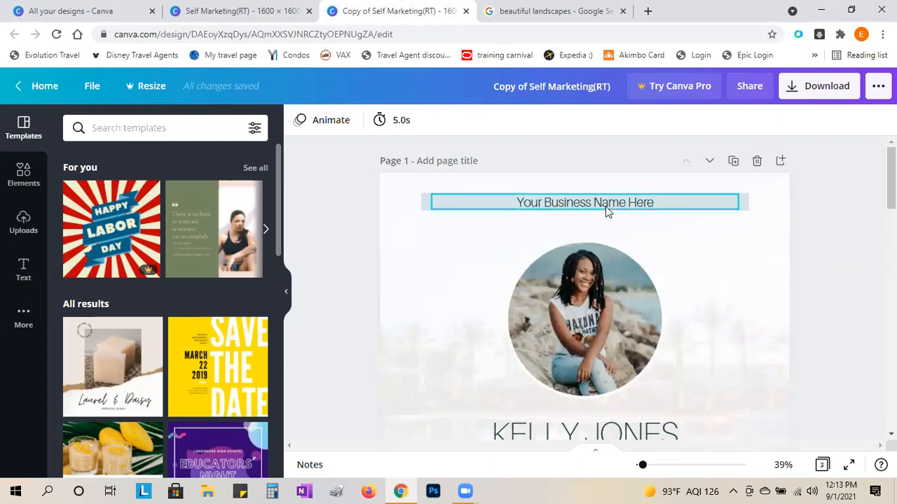
scroll(605, 206, "down", 8)
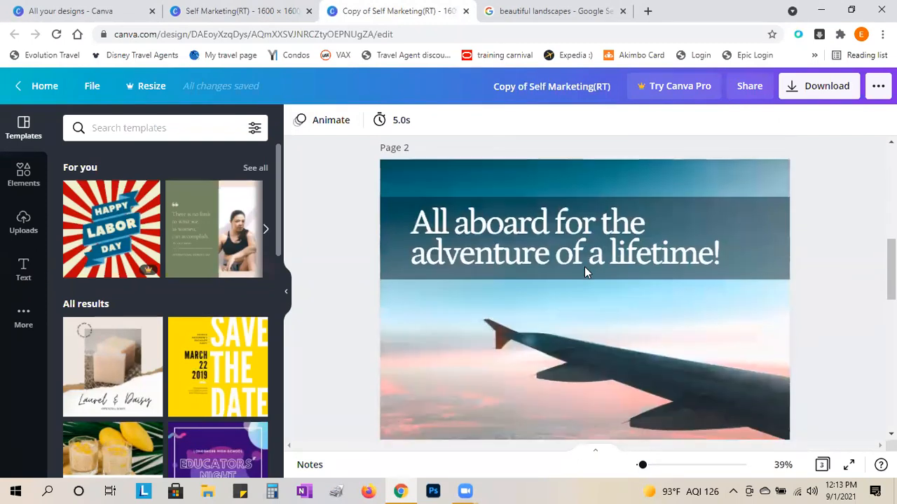
scroll(585, 270, "up", 4)
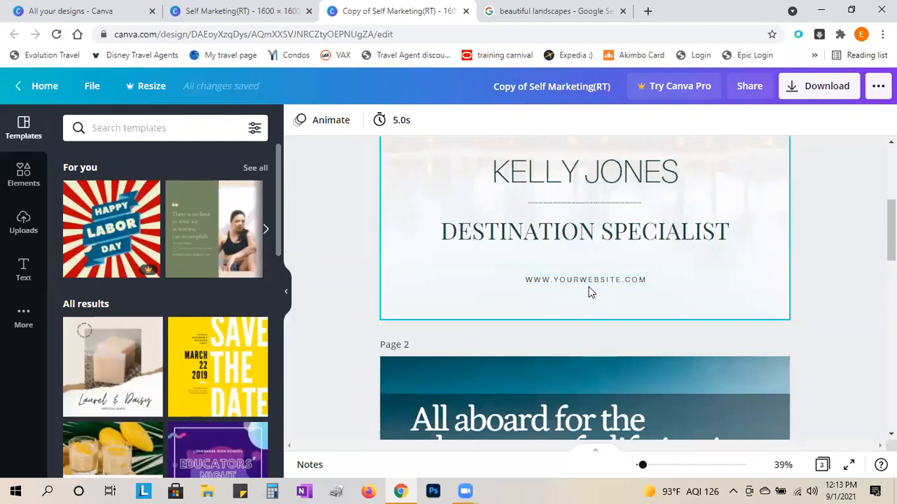
scroll(588, 287, "up", 2)
scroll(596, 315, "down", 1)
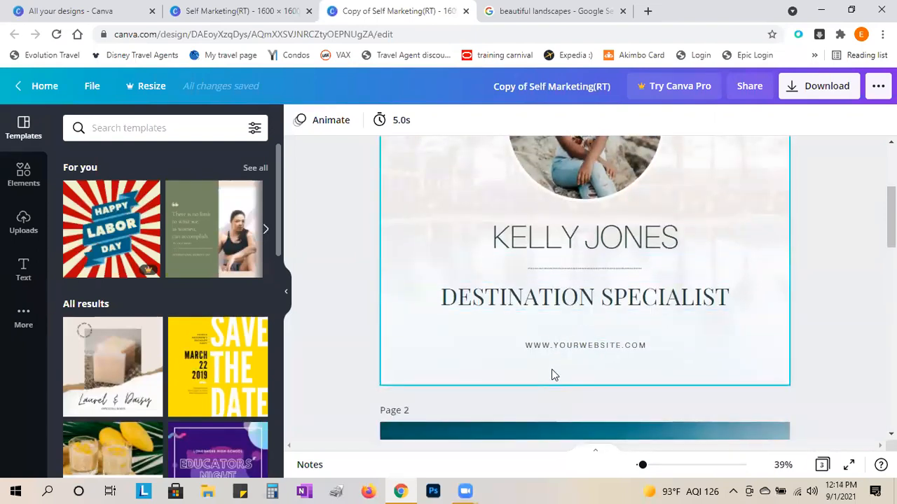
scroll(551, 369, "up", 3)
scroll(552, 375, "down", 1)
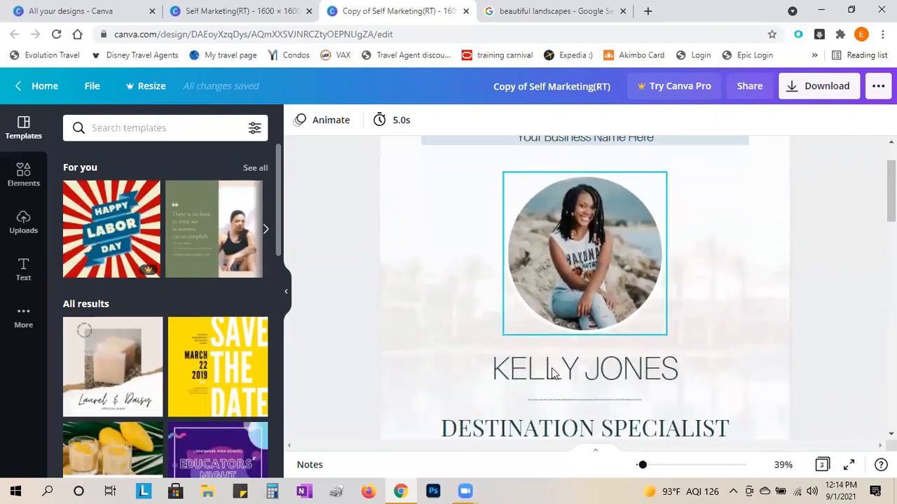
scroll(566, 367, "up", 1)
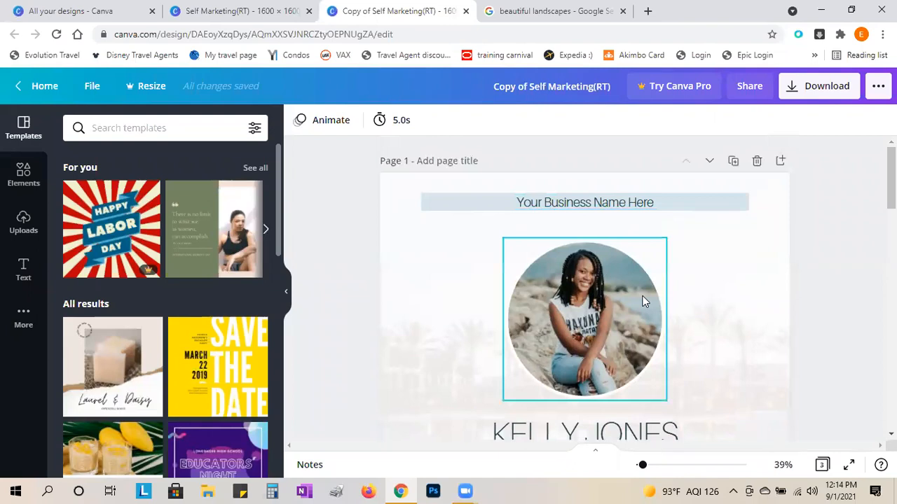
scroll(644, 301, "down", 3)
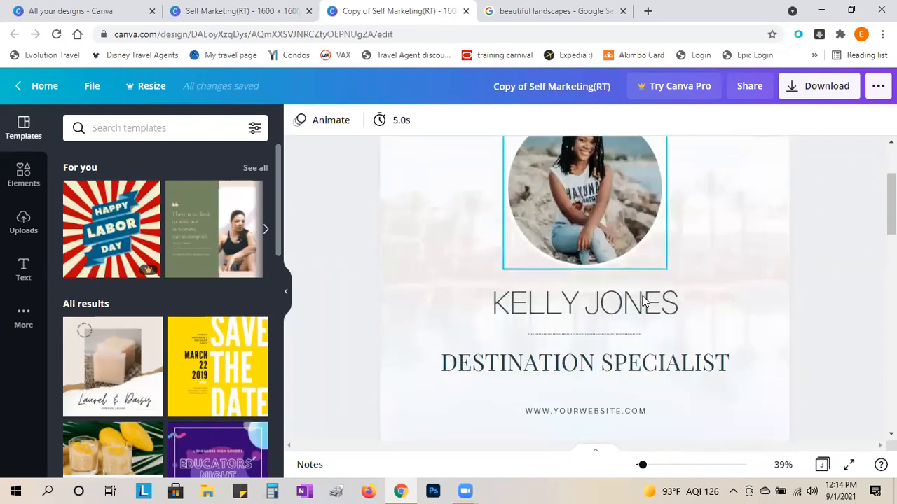
scroll(644, 301, "up", 3)
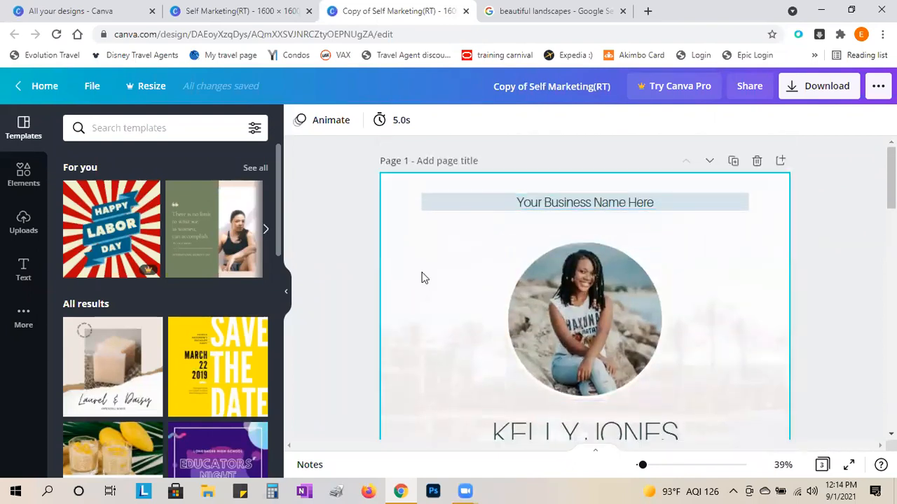
left_click_drag(641, 465, 639, 466)
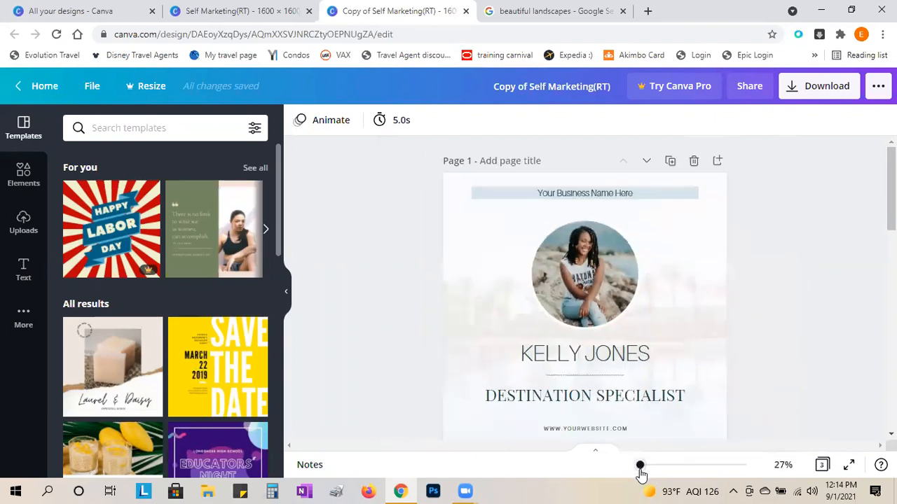
- Select the circular profile photo and start an Upload media from Uploads
left_click(591, 275)
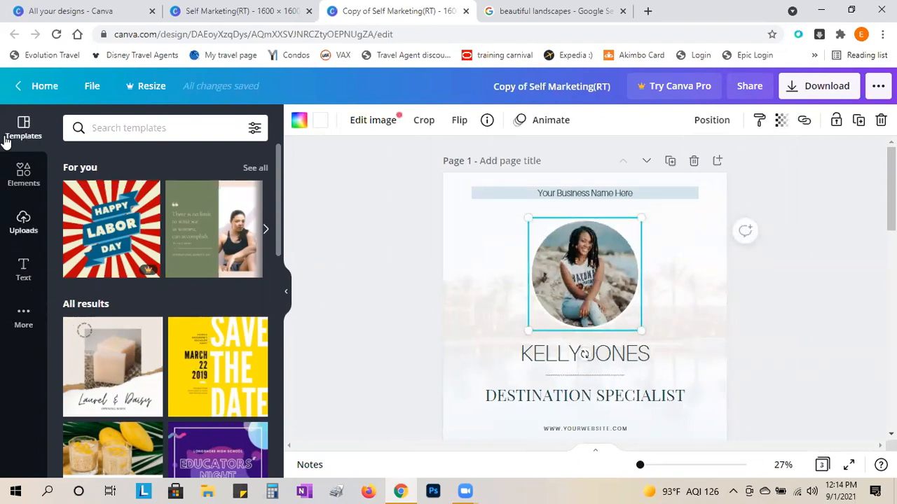
left_click(28, 233)
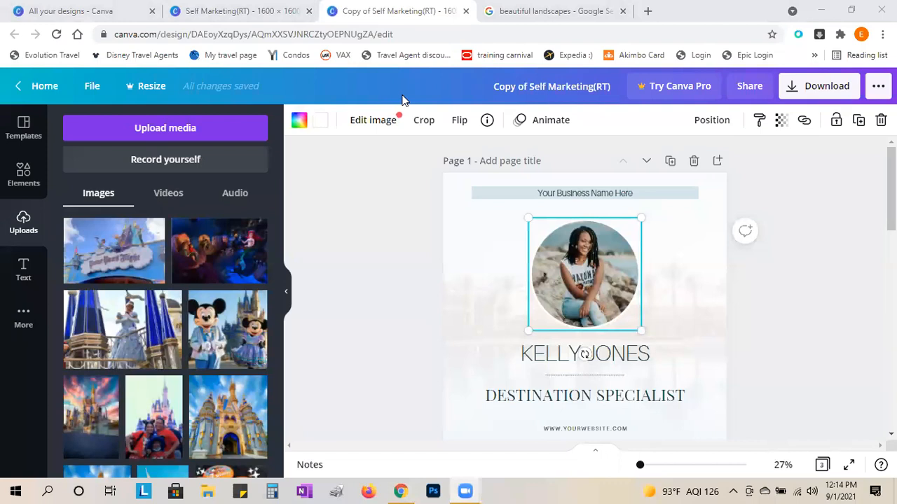
left_click(145, 131)
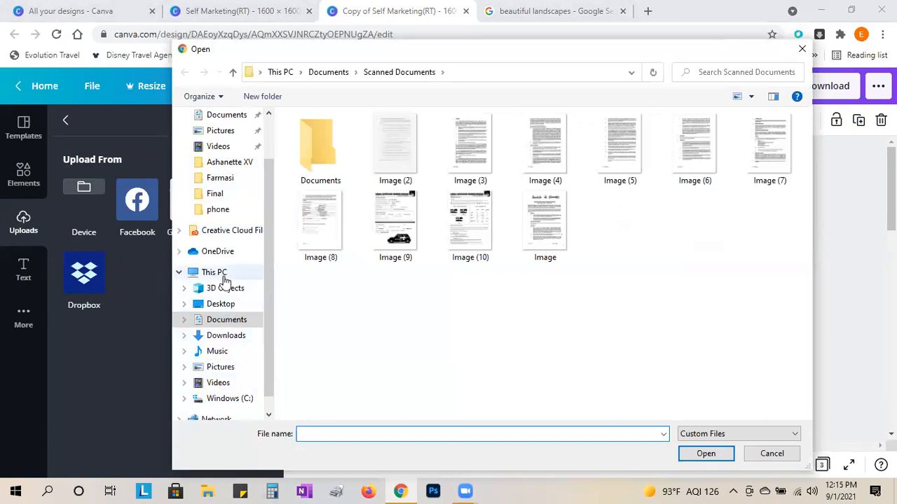
- Browse This PC to Pictures and upload the picture 0000
left_click(222, 275)
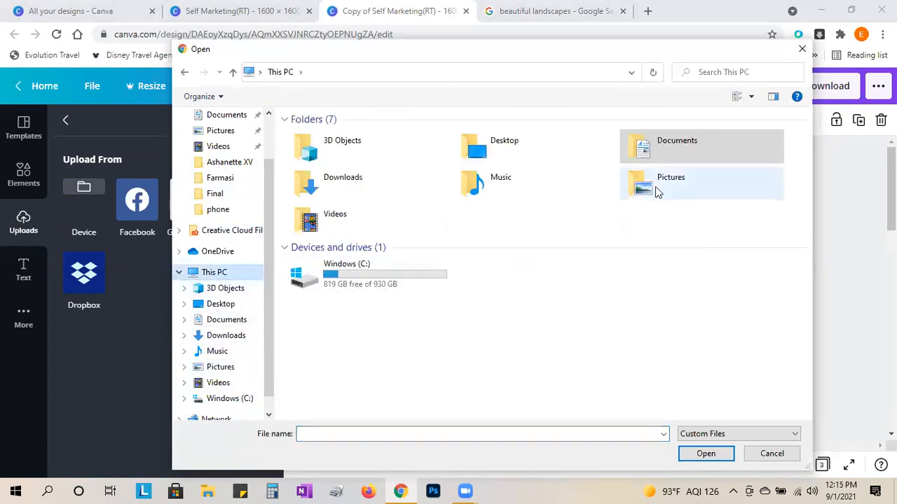
double_click(660, 187)
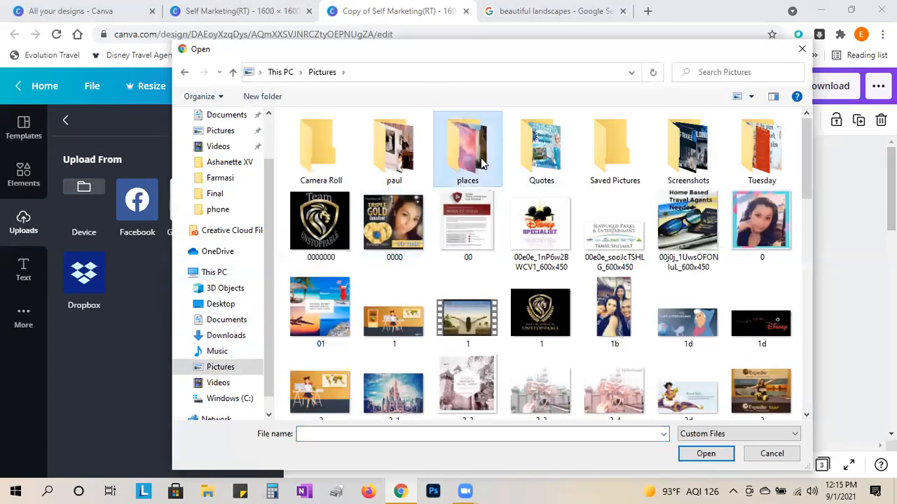
double_click(468, 149)
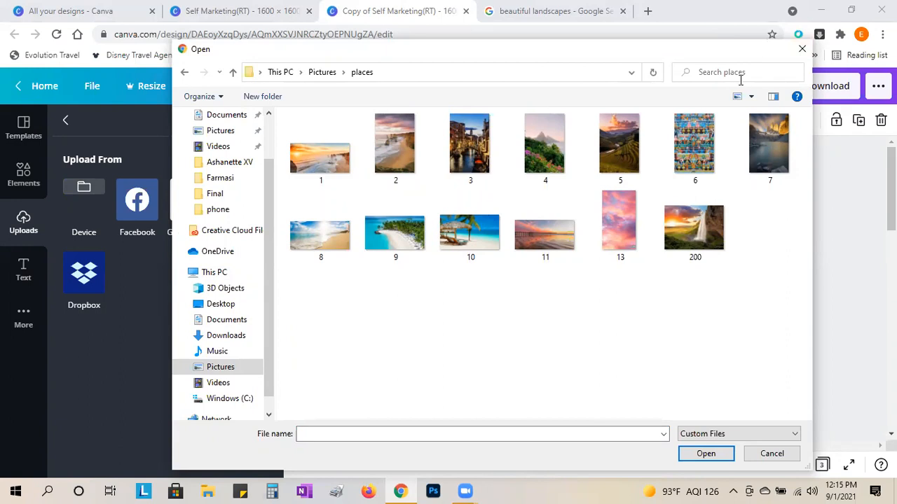
left_click(822, 217)
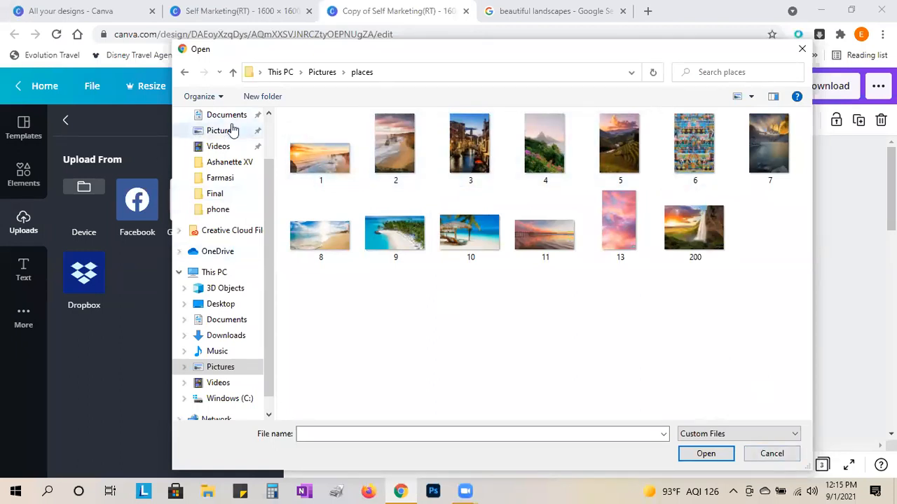
left_click(236, 133)
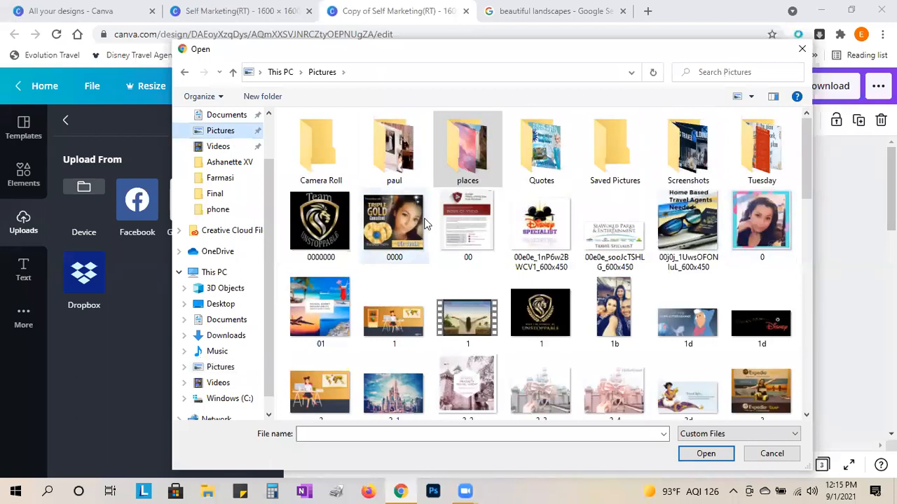
double_click(383, 222)
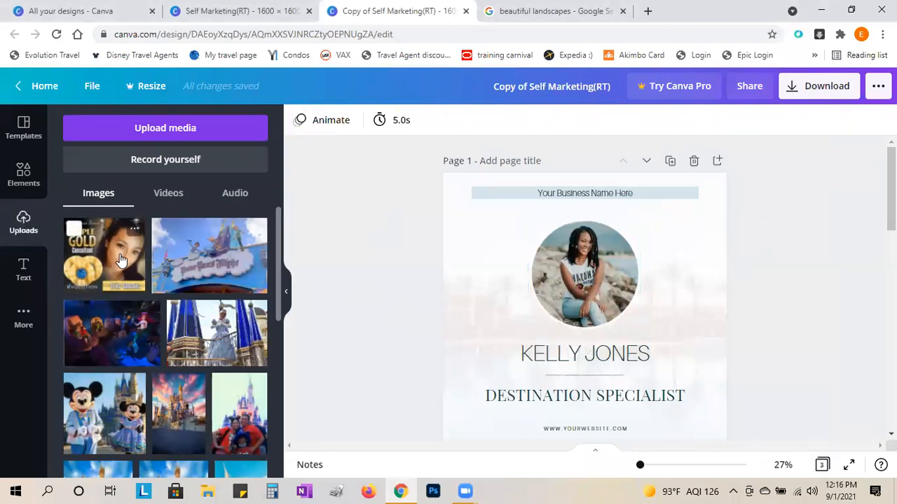
- Try the Triple Gold upload in the circle frame, crop it, then delete it
left_click_drag(120, 261, 586, 259)
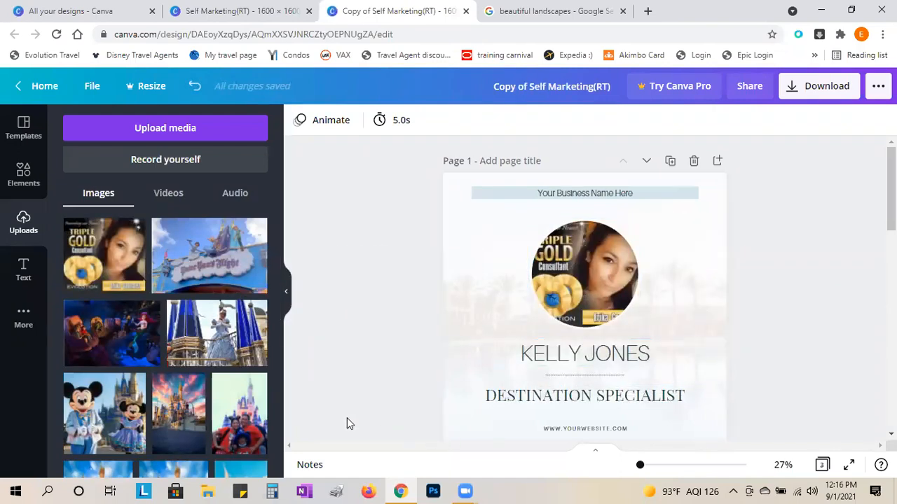
left_click(580, 270)
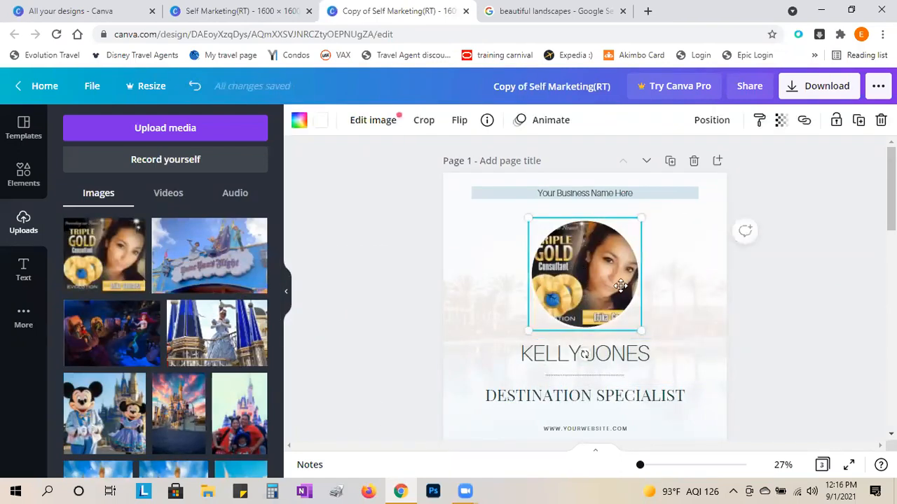
double_click(642, 330)
mouse_move(645, 328)
left_mouse_down()
mouse_move(697, 393)
mouse_move(643, 327)
left_mouse_up()
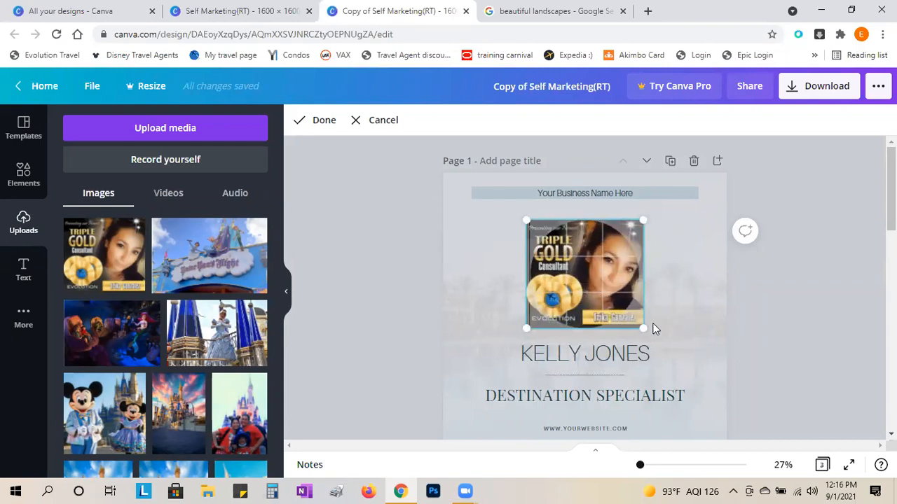
left_click_drag(642, 328, 675, 357)
left_click_drag(581, 284, 545, 279)
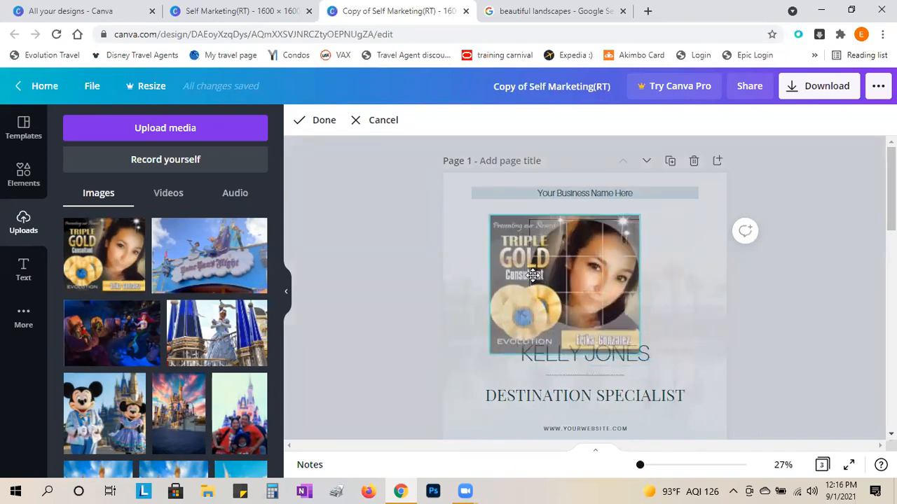
left_click(369, 274)
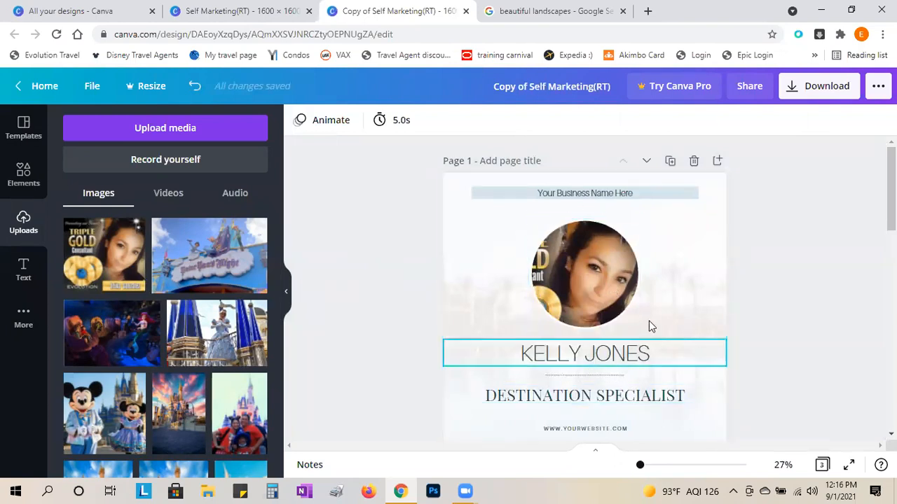
left_click(601, 268)
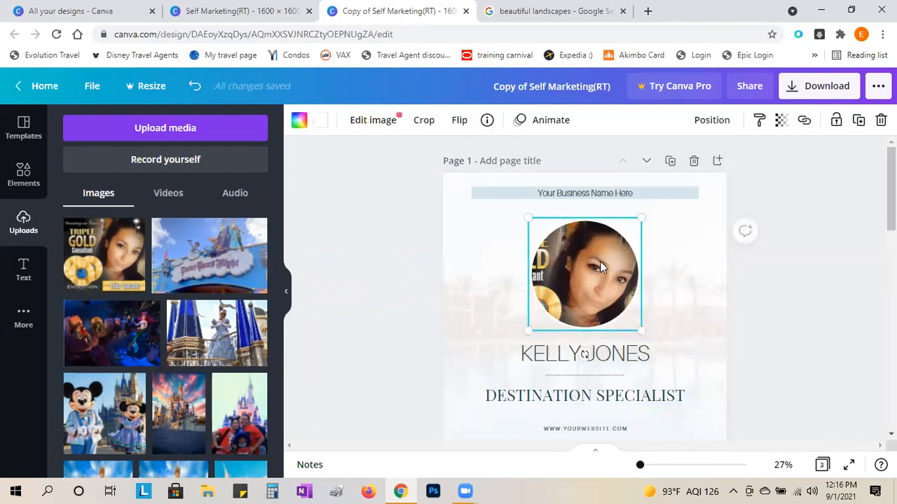
key("Delete")
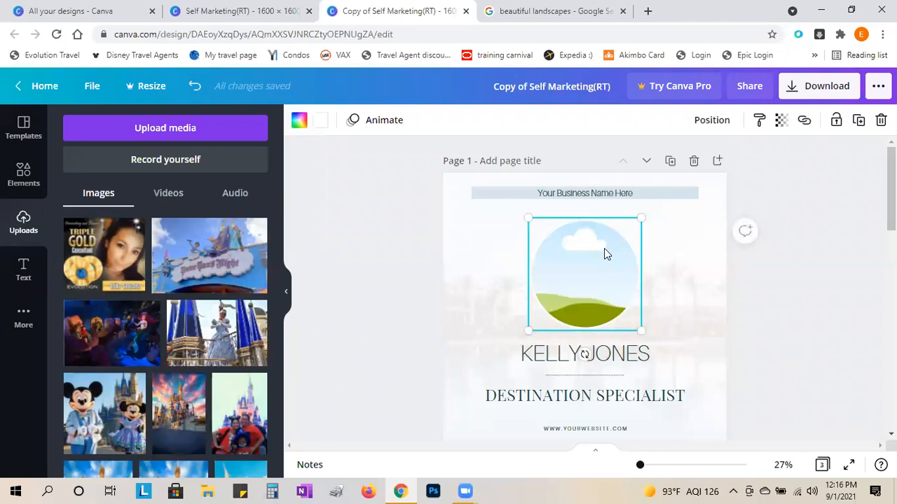
- Place the family castle photo in the circle frame, enlarged and repositioned to fit
scroll(179, 368, "down", 3)
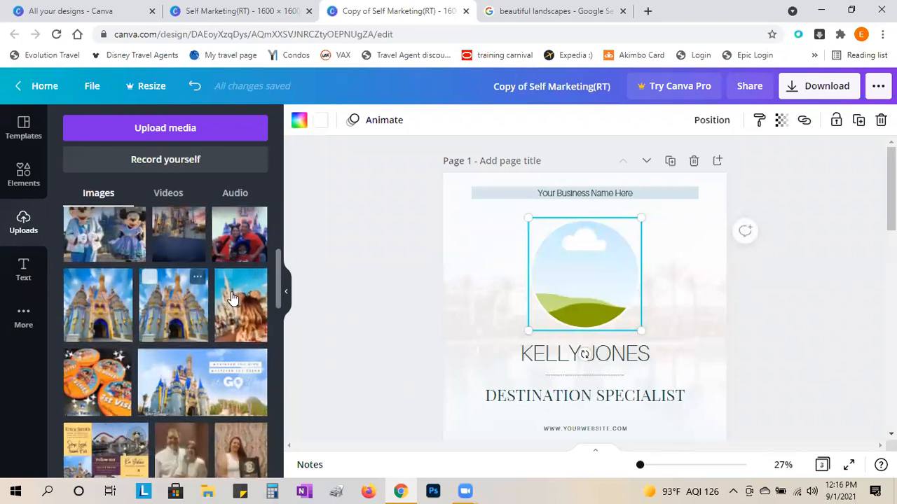
scroll(235, 337, "up", 2)
left_click_drag(240, 366, 592, 244)
double_click(596, 270)
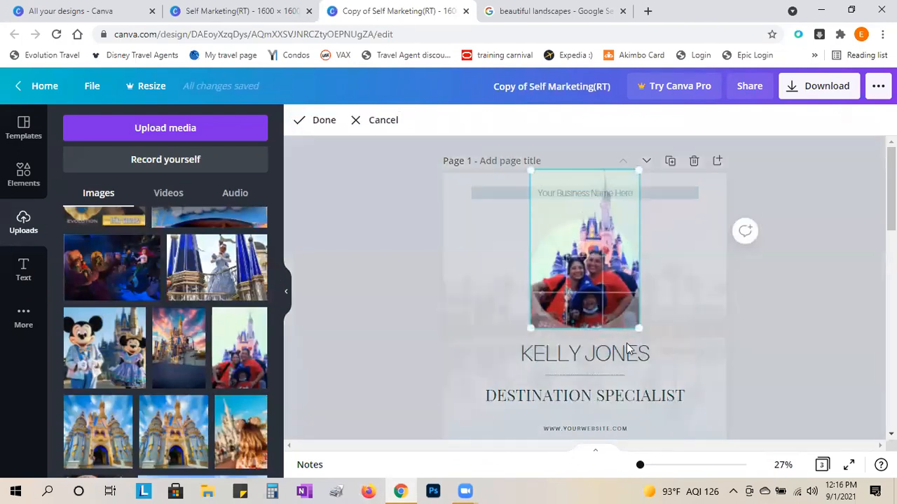
left_click_drag(639, 334, 670, 381)
left_click_drag(585, 288, 562, 220)
left_click(802, 327)
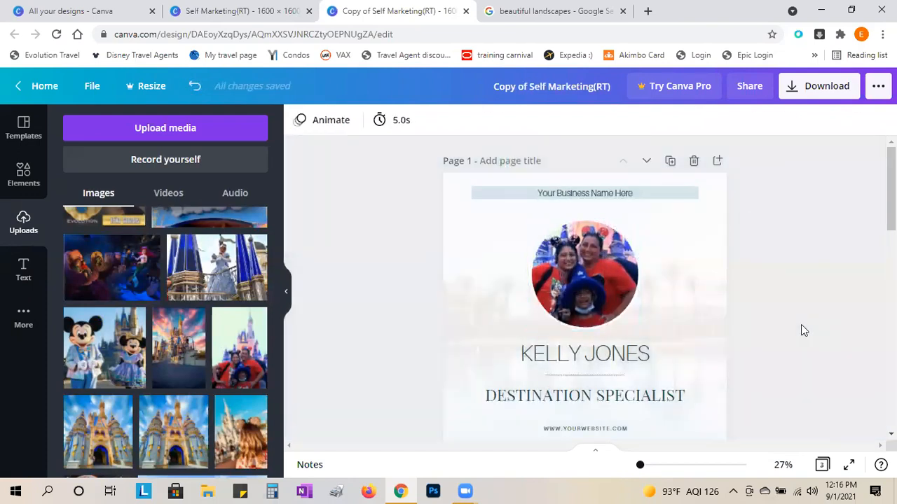
scroll(804, 230, "down", 1)
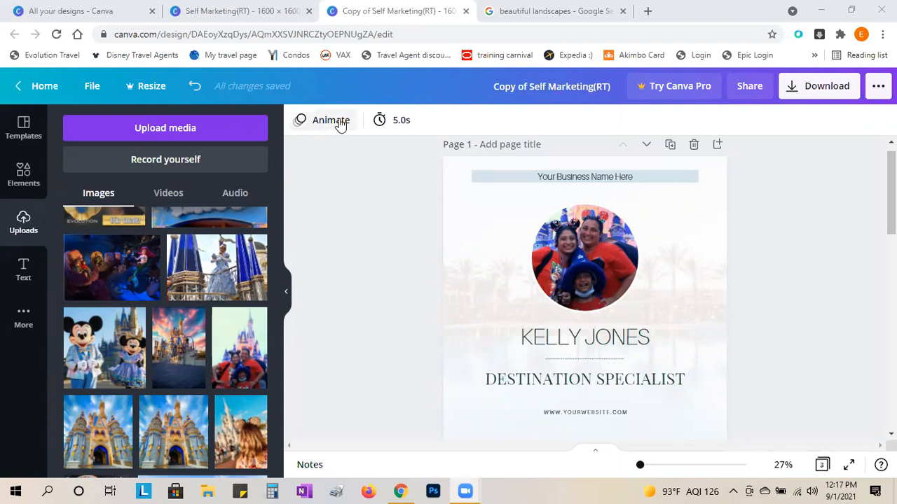
- Replace the 'Your Business Name Here' header text with the agent's business handle
left_click(586, 180)
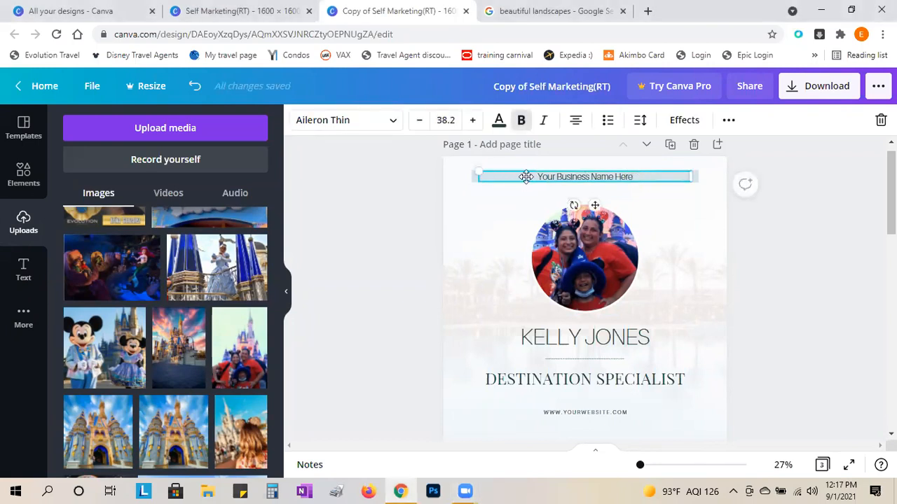
left_click_drag(634, 176, 563, 175)
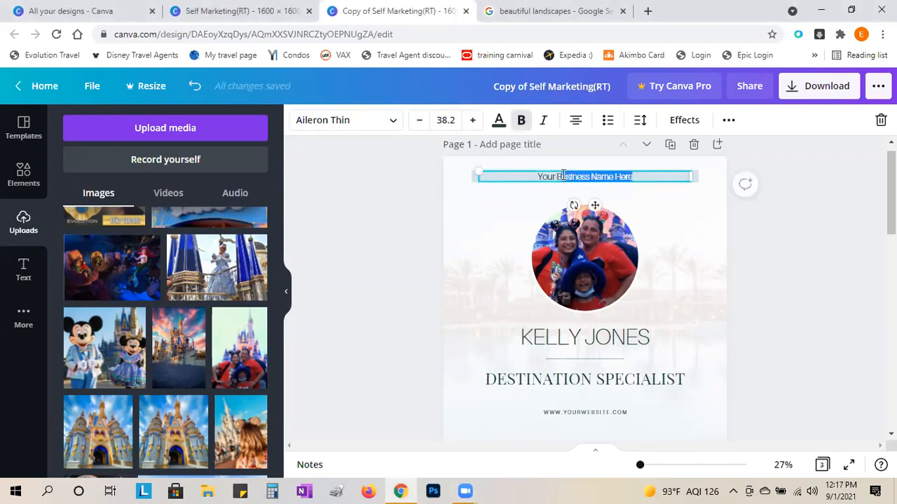
key("BackSpace")
key("BackSpace")
key("BackSpace")
key("BackSpace")
key("BackSpace")
key("BackSpace")
key("BackSpace")
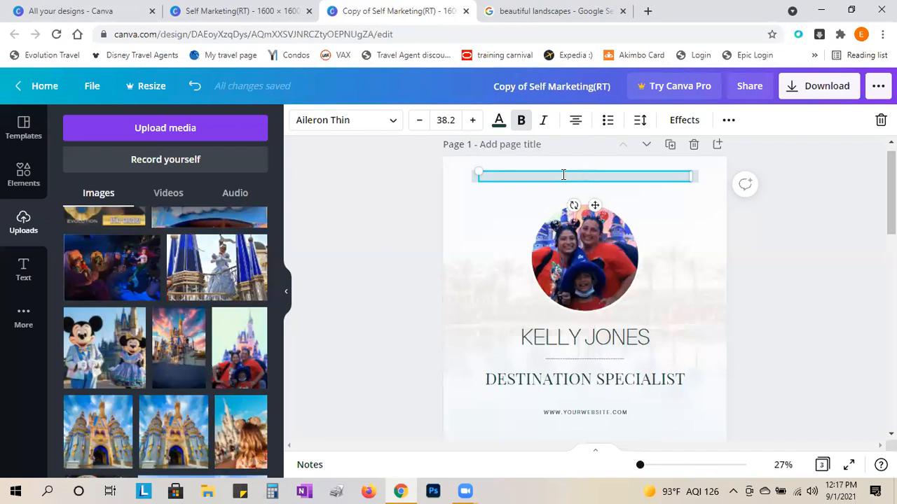
type("Erika4Travel")
left_click(396, 263)
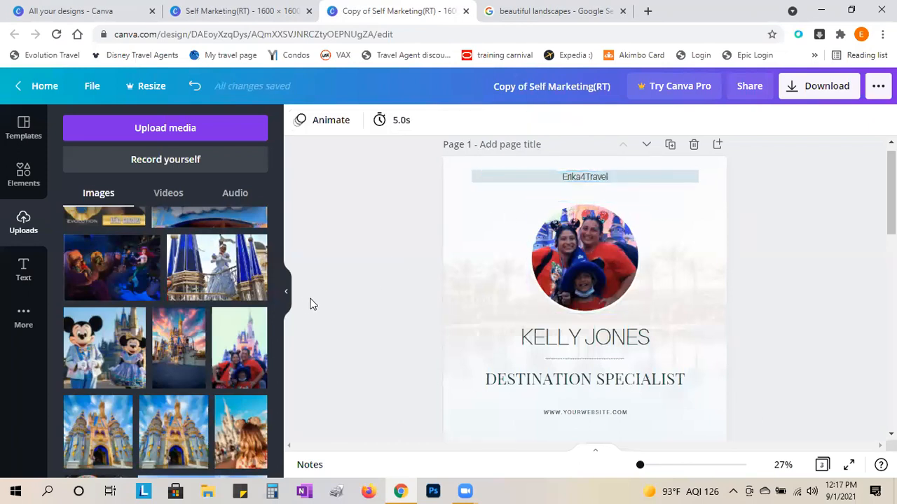
scroll(314, 304, "down", 2)
- Replace the placeholder name under the photo with the agent's full name
double_click(572, 277)
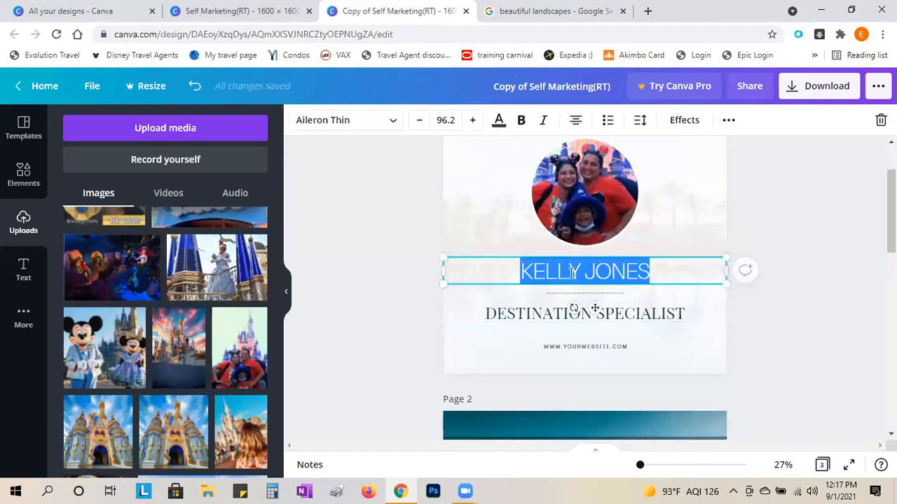
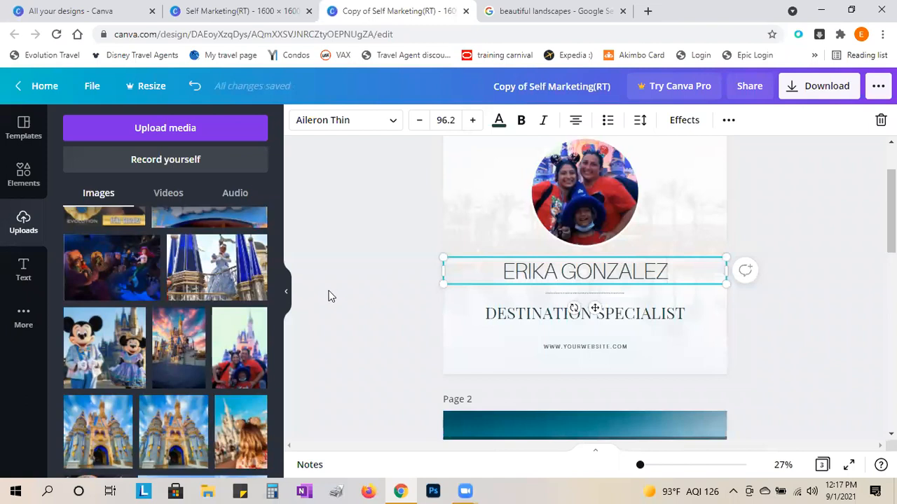
left_click(478, 298)
left_click(586, 275)
- Set the name in the Anaktoria font and colour it red
left_click(391, 126)
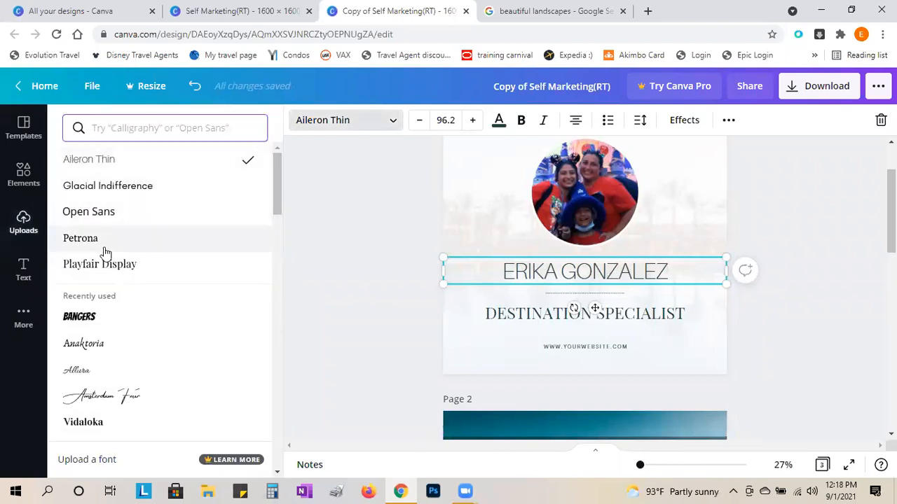
left_click(143, 398)
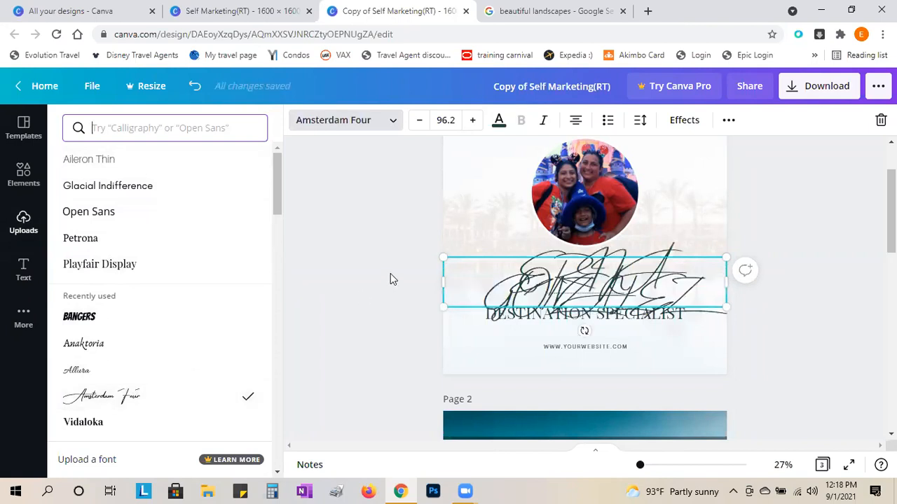
left_click(138, 342)
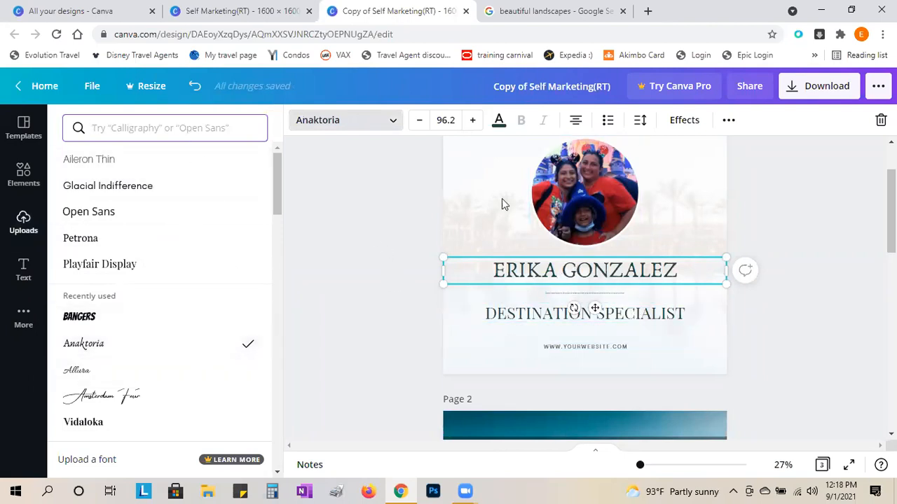
left_click(500, 126)
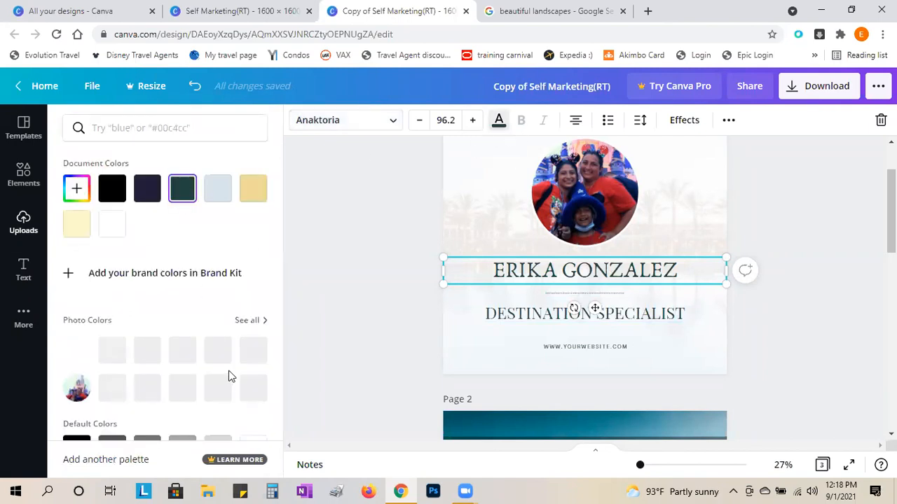
scroll(228, 368, "down", 2)
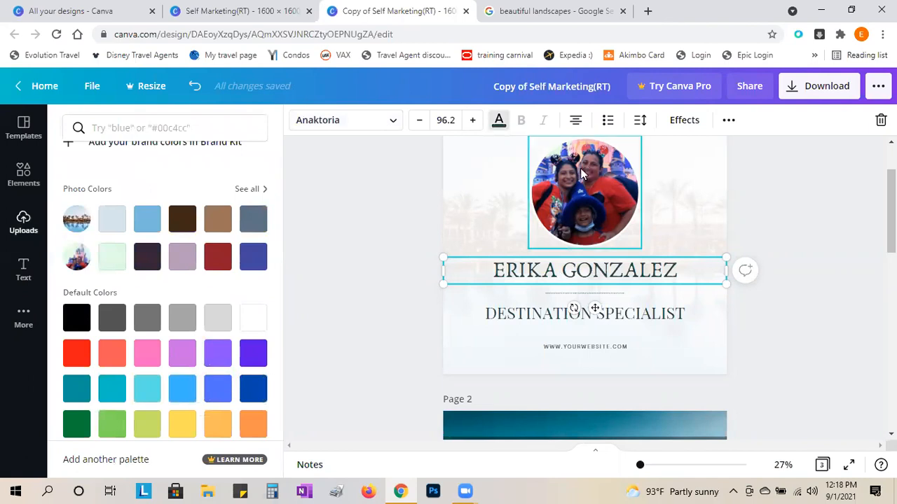
left_click(76, 352)
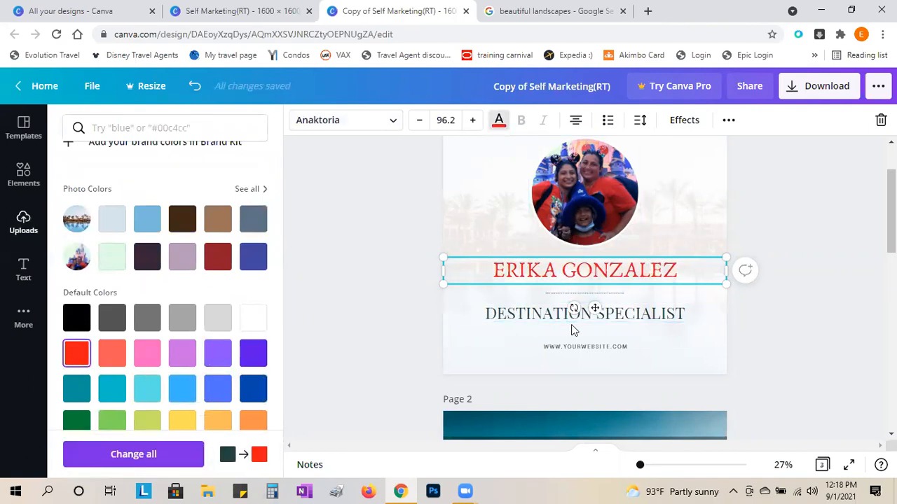
left_click(390, 296)
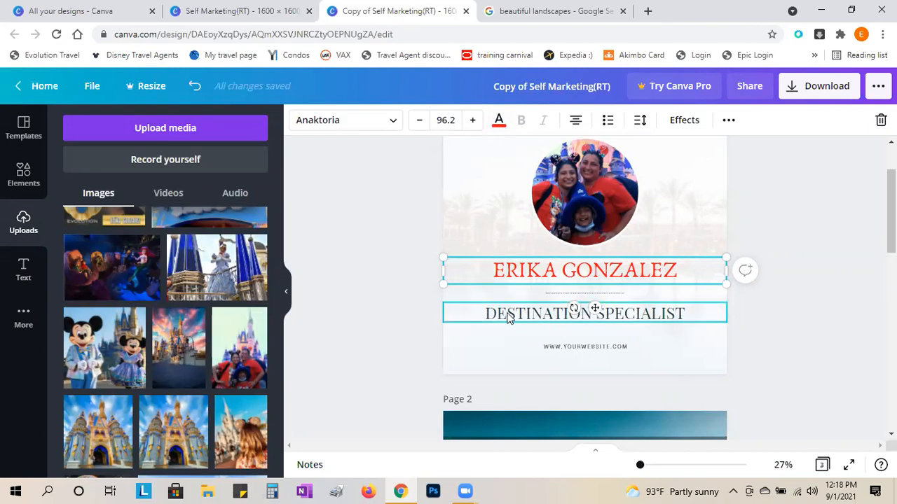
scroll(638, 288, "down", 1)
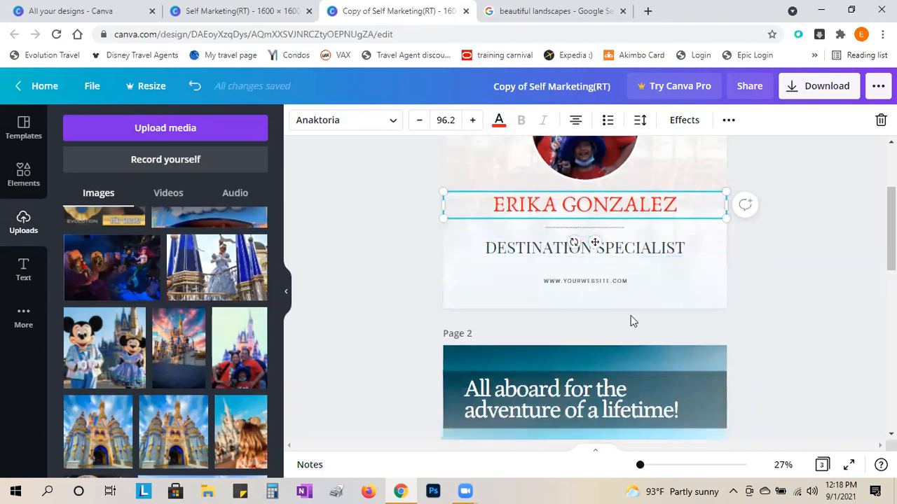
scroll(602, 350, "up", 2)
scroll(599, 352, "down", 1)
scroll(591, 356, "up", 1)
scroll(591, 356, "down", 2)
scroll(591, 356, "up", 2)
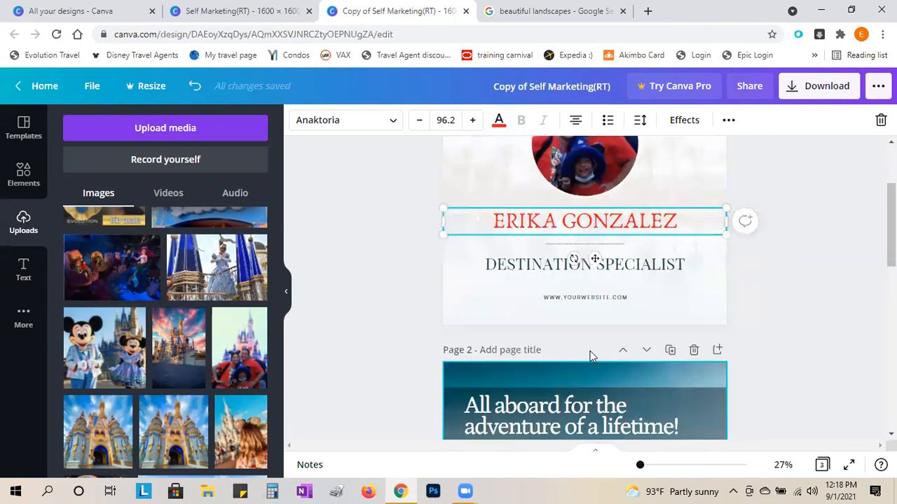
scroll(591, 355, "down", 2)
scroll(649, 378, "up", 1)
scroll(581, 299, "down", 1)
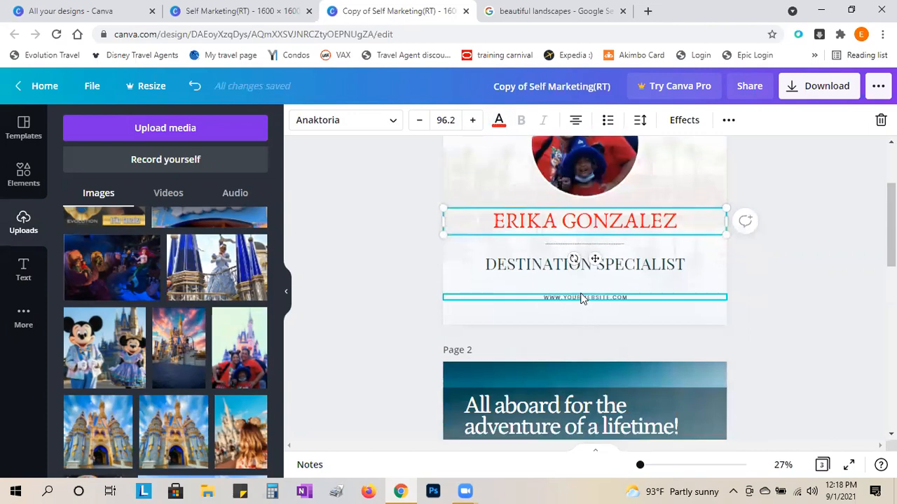
left_click(581, 299)
left_click(581, 297)
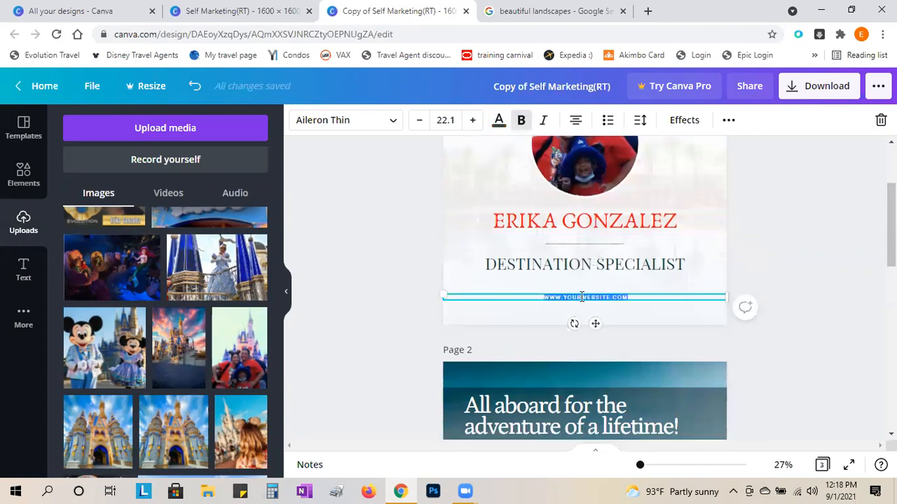
type("ERIKA ")
type("TRAVEL")
type(".INFO")
left_click(343, 353)
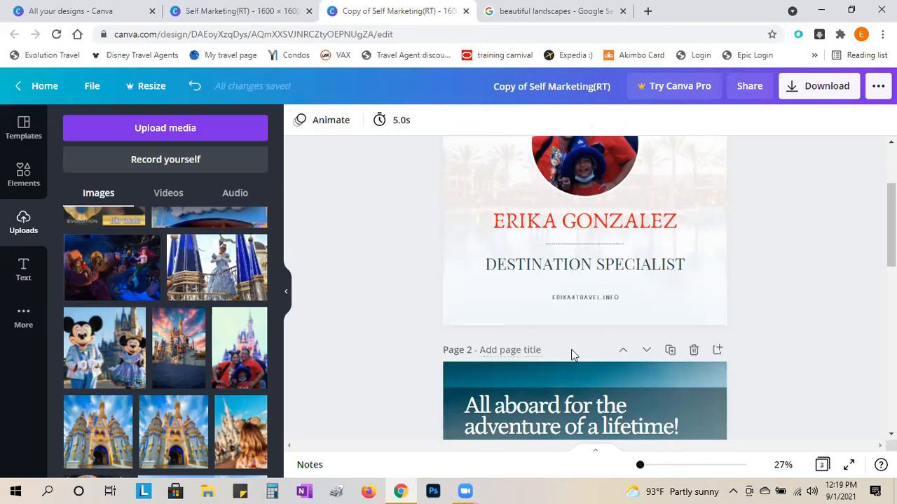
scroll(656, 357, "up", 3)
scroll(656, 356, "down", 2)
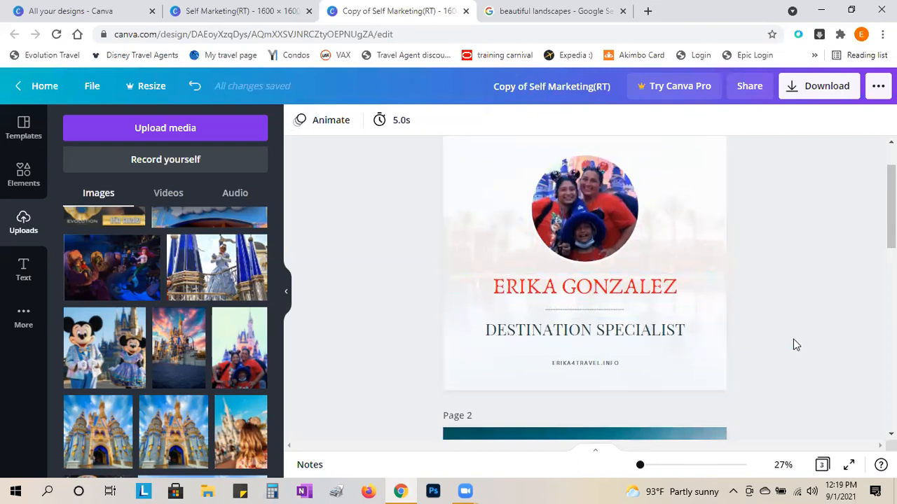
- Replace the word DESTINATION with DISNEY so the title reads DISNEY SPECIALIST
left_click(614, 334)
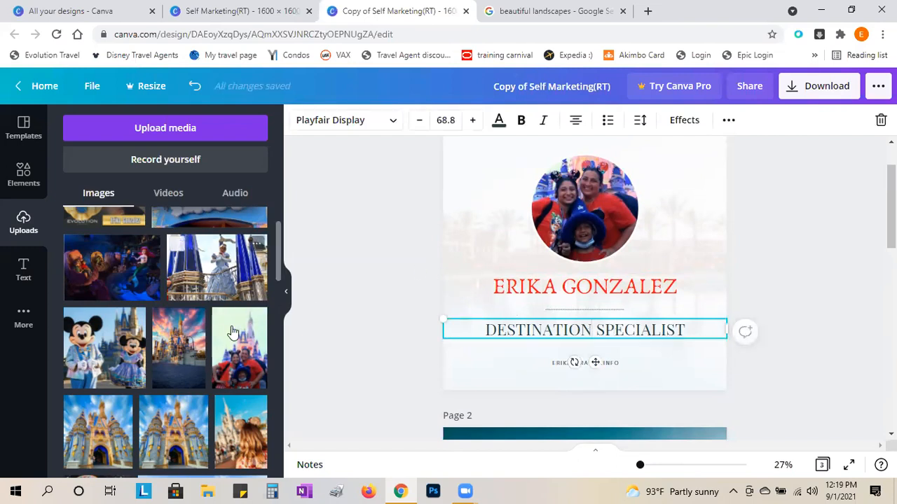
left_click(594, 330)
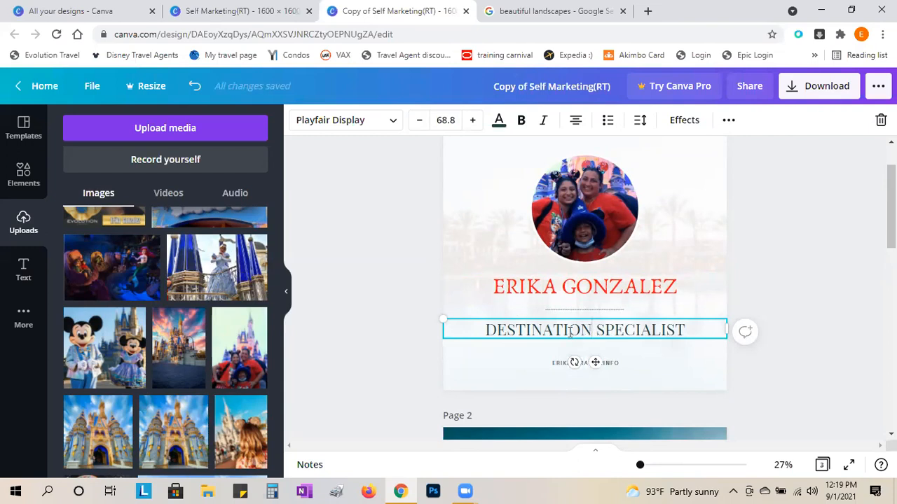
left_click_drag(569, 332, 484, 329)
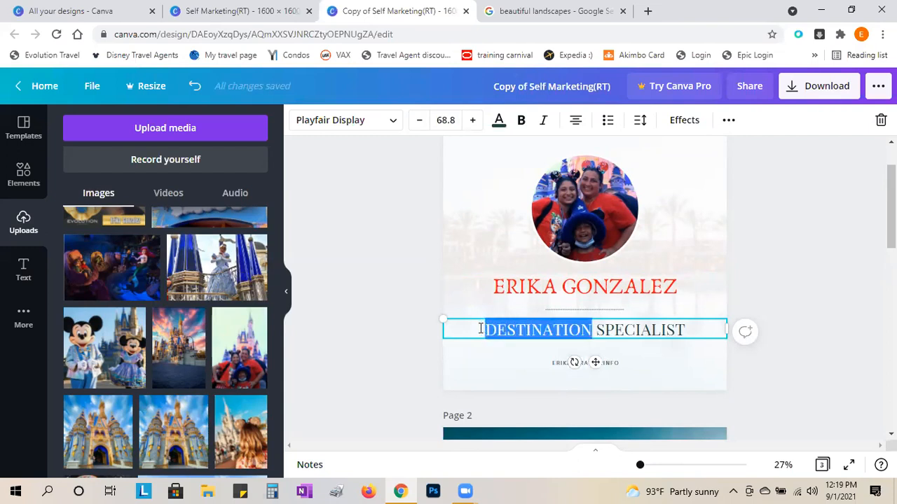
type("DISNEY")
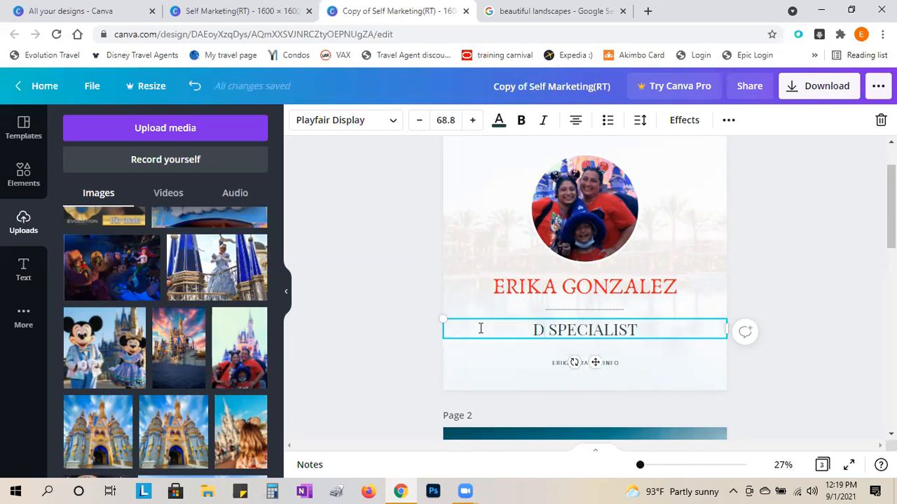
left_click(393, 322)
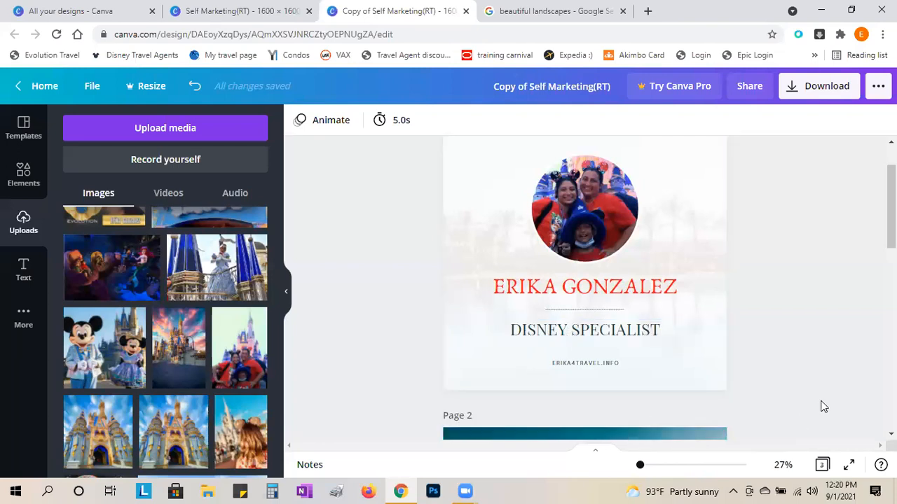
scroll(820, 405, "up", 1)
scroll(824, 407, "down", 1)
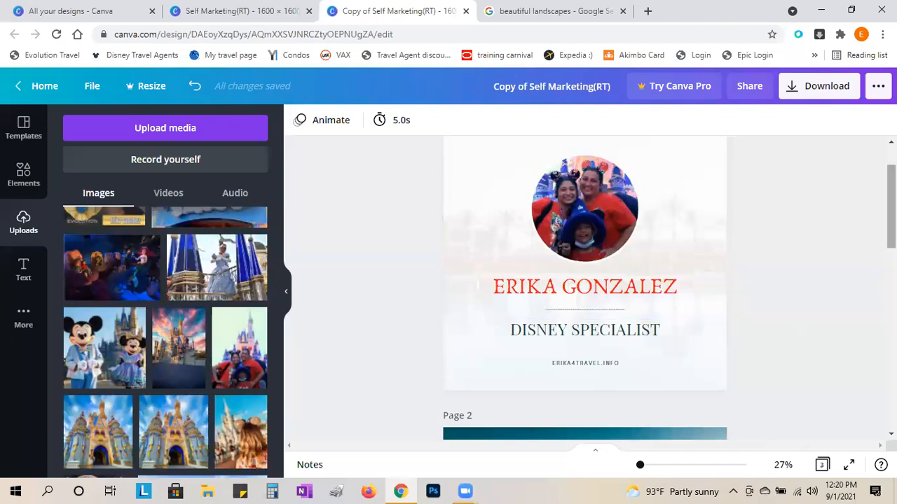
scroll(584, 287, "up", 1)
scroll(584, 288, "down", 1)
scroll(584, 287, "up", 1)
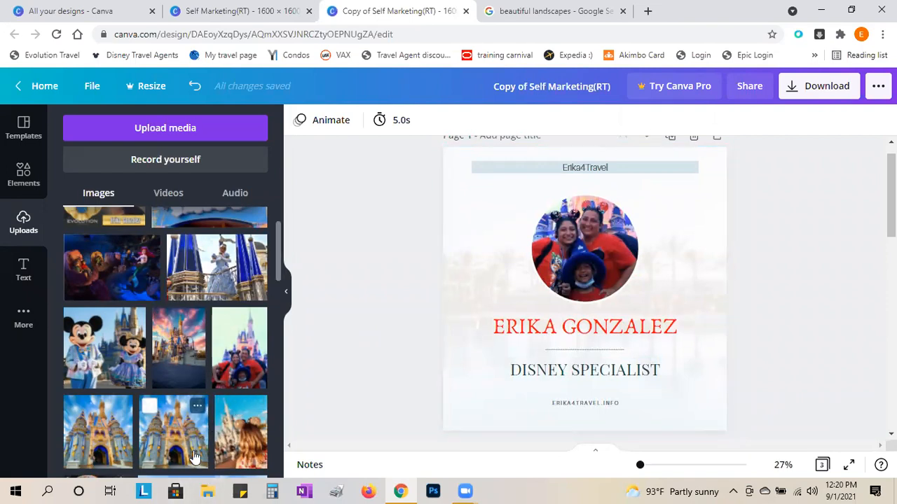
scroll(180, 421, "down", 1)
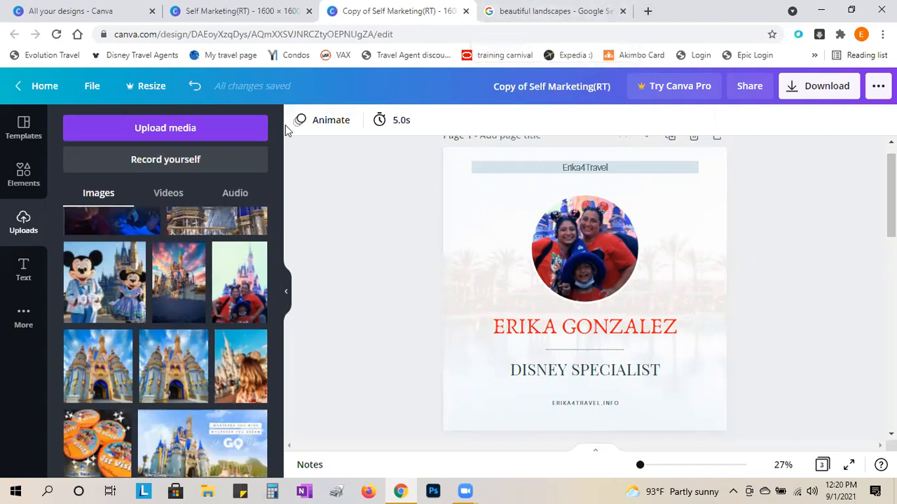
- Drag the castle photo from Uploads onto the page and enlarge it to cover the card
left_click_drag(203, 370, 484, 198)
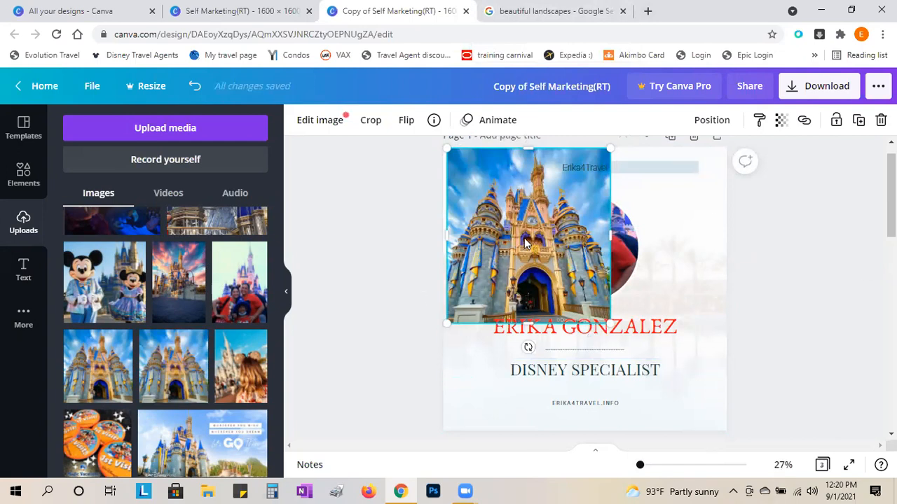
left_click_drag(518, 224, 513, 222)
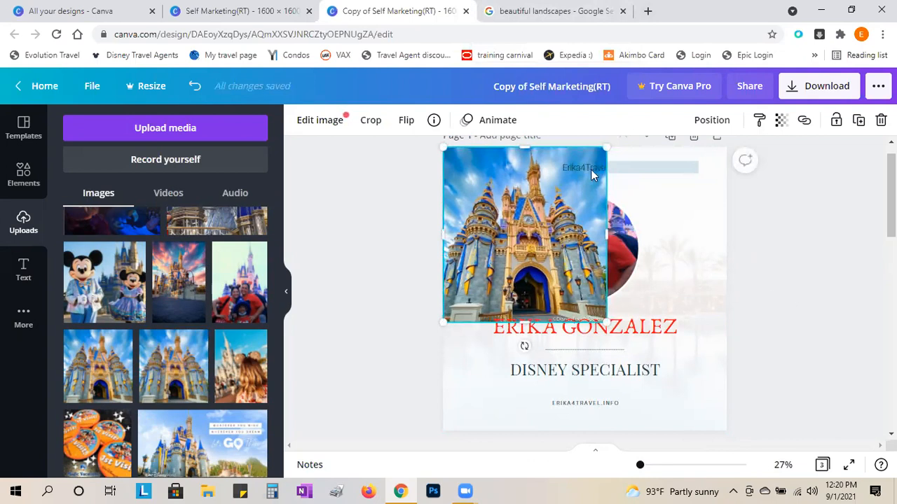
left_click_drag(605, 322, 745, 437)
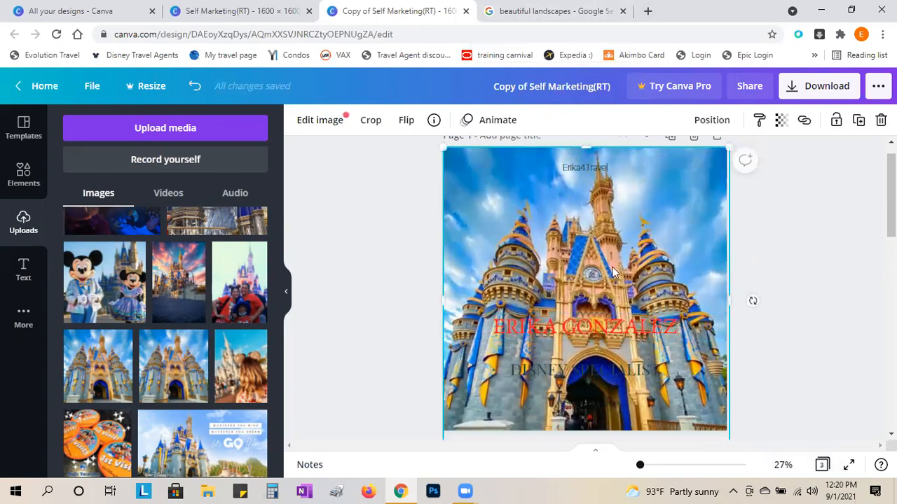
mouse_move(625, 272)
left_mouse_down()
mouse_move(622, 207)
mouse_move(625, 259)
left_mouse_up()
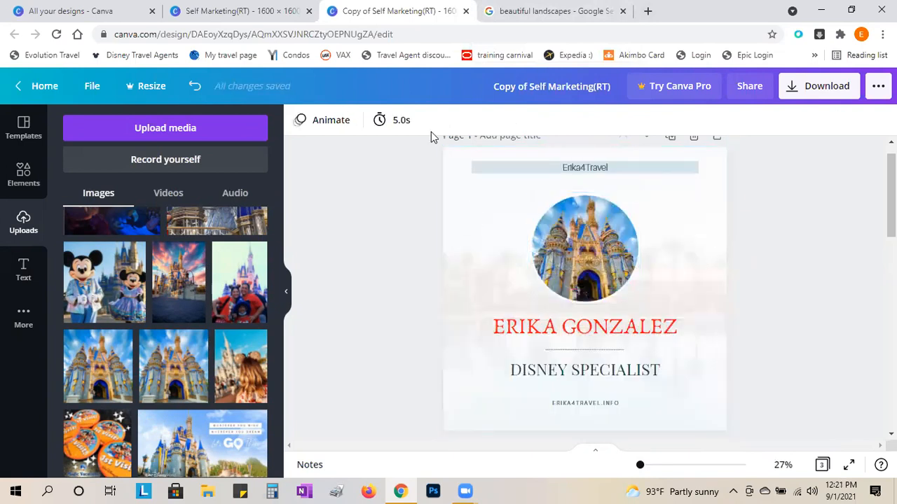
left_click(194, 86)
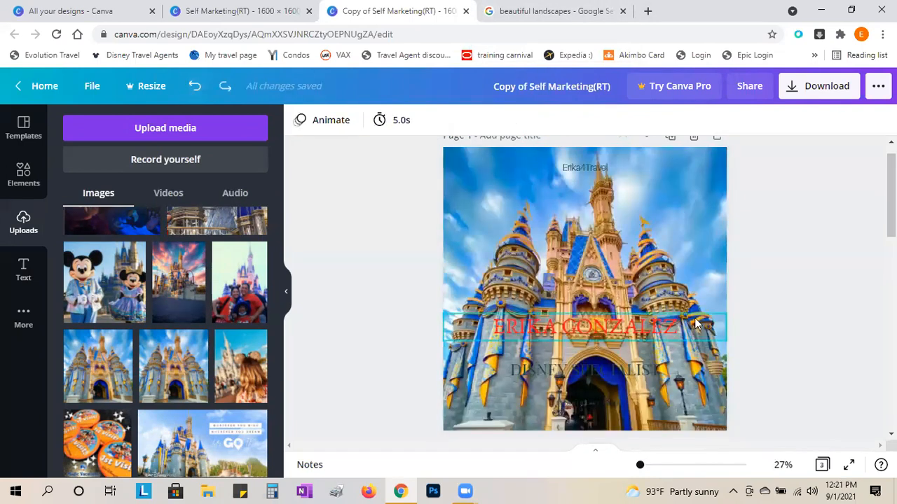
left_click(653, 232)
- Shift the castle photo slightly upward with seven arrow-key nudges
key("Up")
key("Up")
key("Up")
key("Up")
key("Up")
key("Up")
key("Up")
key("Up")
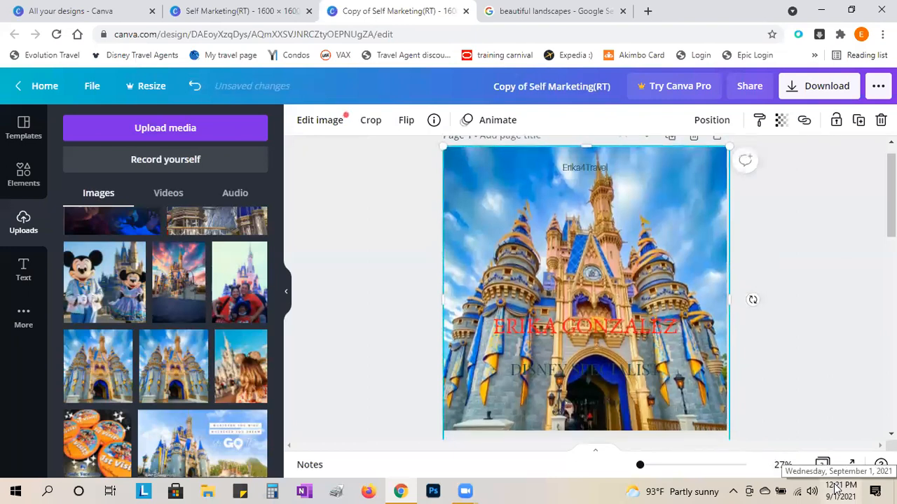
key("Up")
key("Up")
key("Up")
key("Up")
key("Up")
key("Up")
key("Up")
key("Up")
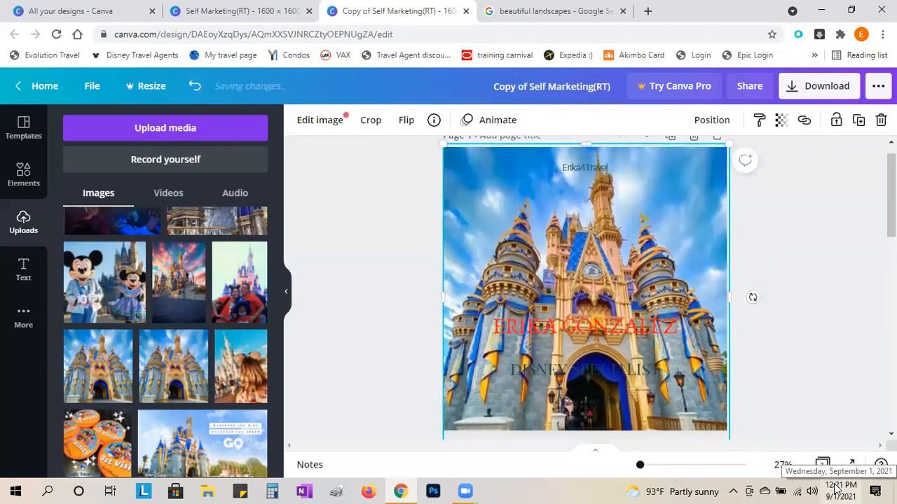
key("Up")
key("Up")
key("Up")
key("Up")
key("Up")
key("Up")
key("Up")
key("Up")
key("Up")
key("Up")
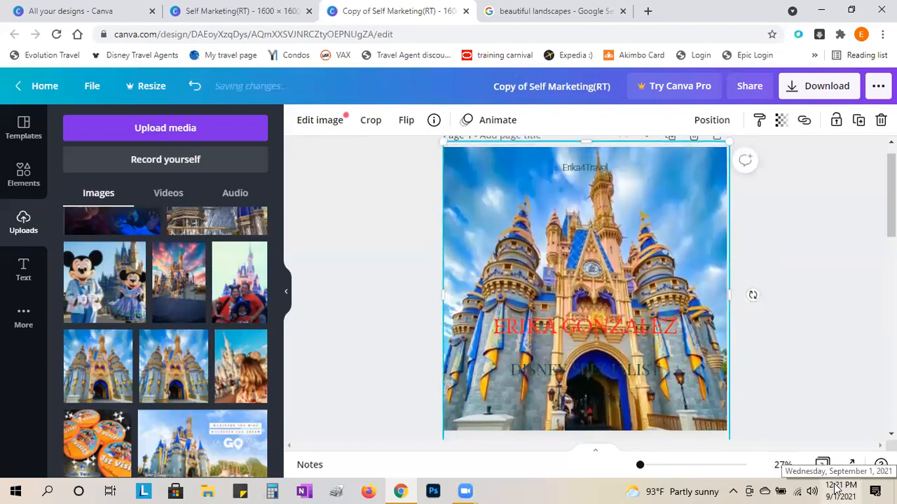
key("Up")
key("Up")
key("Up")
key("Up")
key("Up")
key("Up")
key("Up")
key("Up")
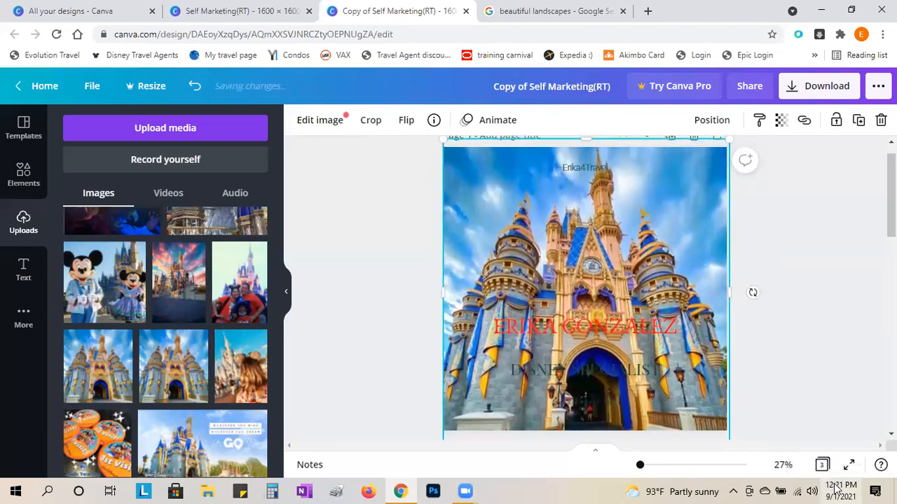
key("Up")
key("Up")
key("Up")
key("Up")
key("Up")
key("Up")
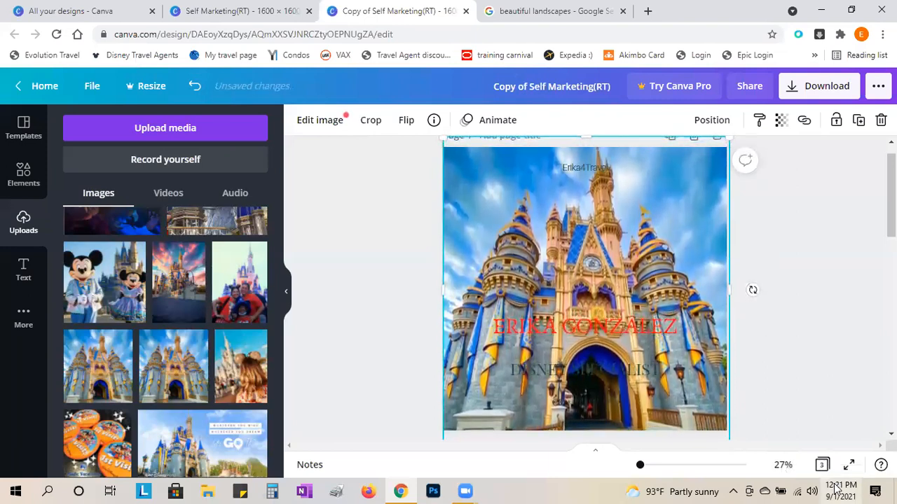
key("Up")
key("Up")
key("Up")
key("Up")
key("Up")
key("Up")
key("Up")
key("Up")
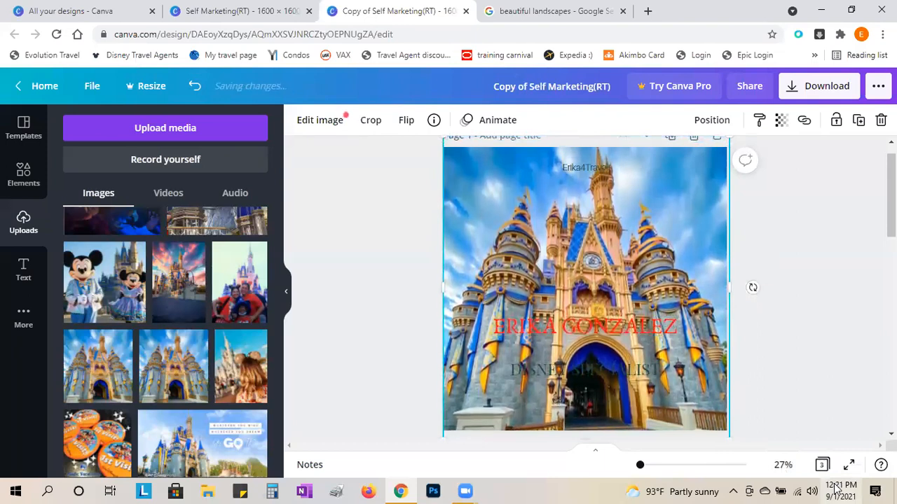
key("Up")
key("Up")
key("Up")
key("Up")
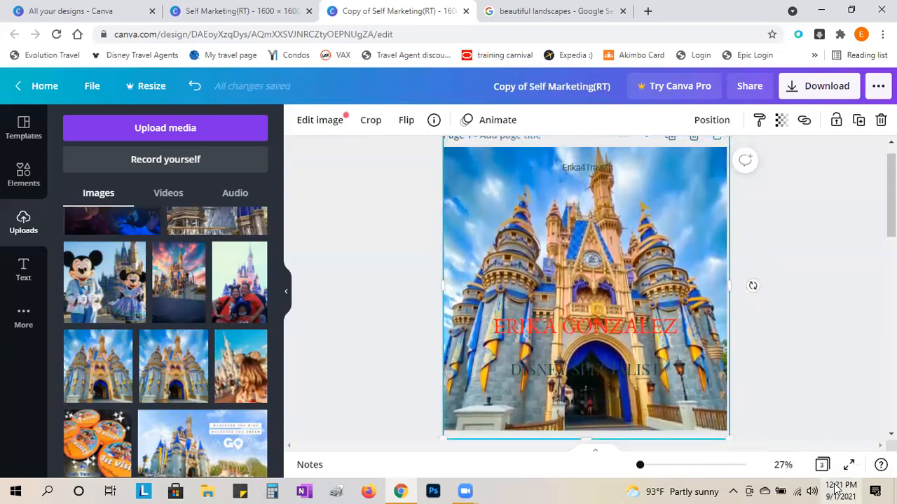
- Send the castle photo to the background and set its transparency to 35
left_click(801, 269)
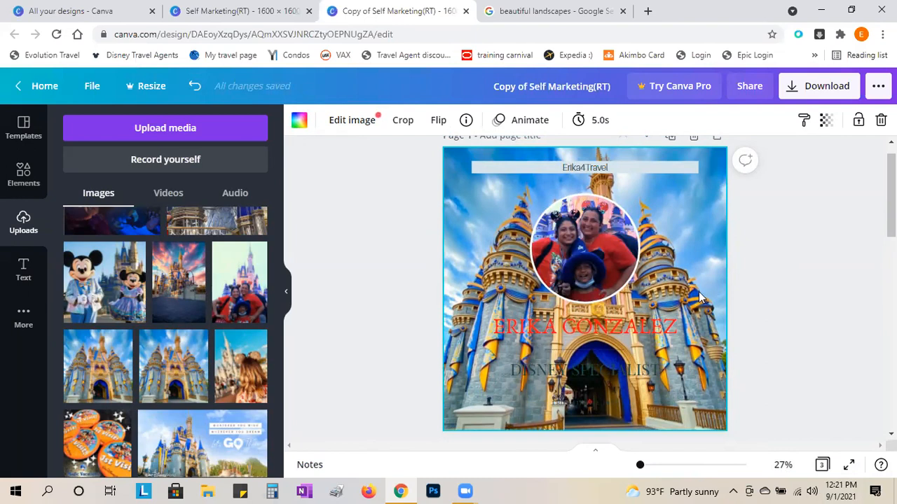
left_click(827, 120)
mouse_move(783, 161)
left_mouse_down()
mouse_move(707, 168)
mouse_move(791, 171)
left_mouse_up()
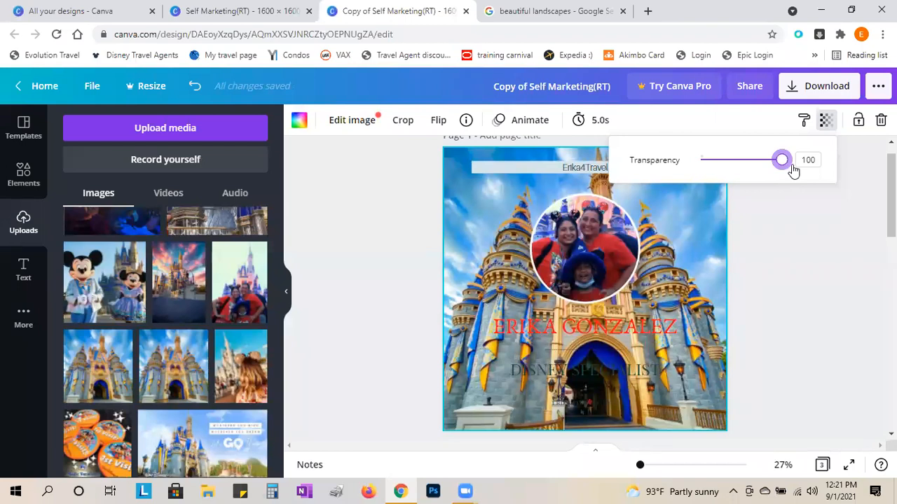
left_click_drag(783, 172, 729, 172)
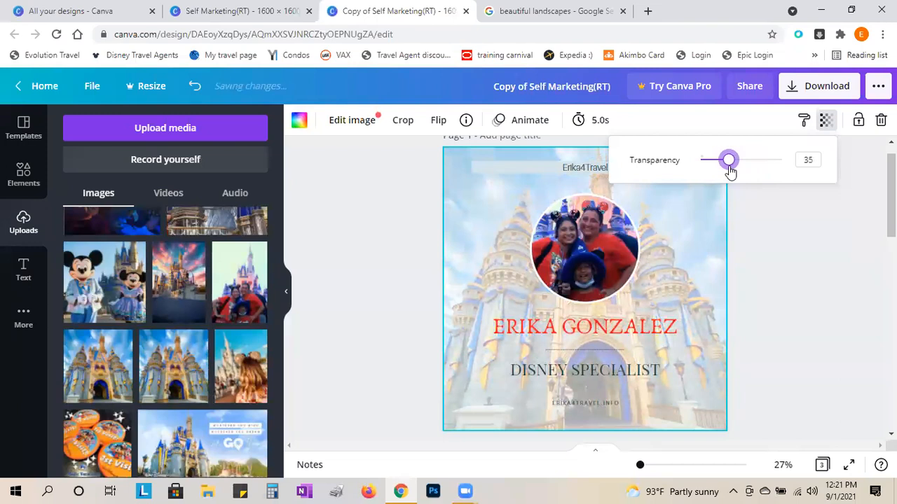
left_click(804, 257)
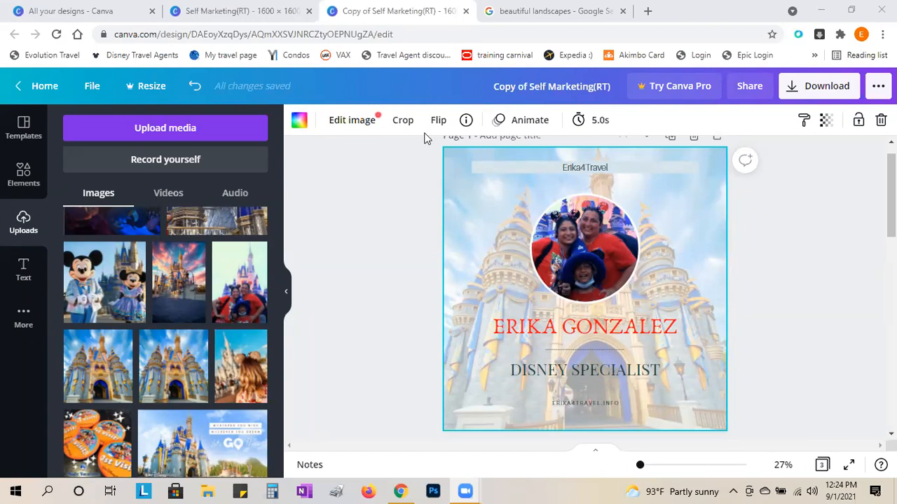
- Switch to the original Self Marketing(RT) tab and scroll through Pages 1–4
left_click(245, 11)
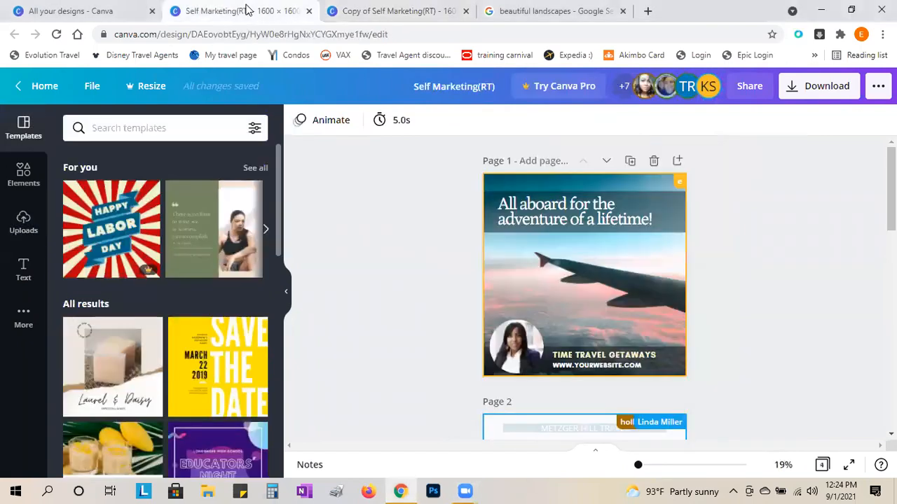
scroll(448, 276, "down", 4)
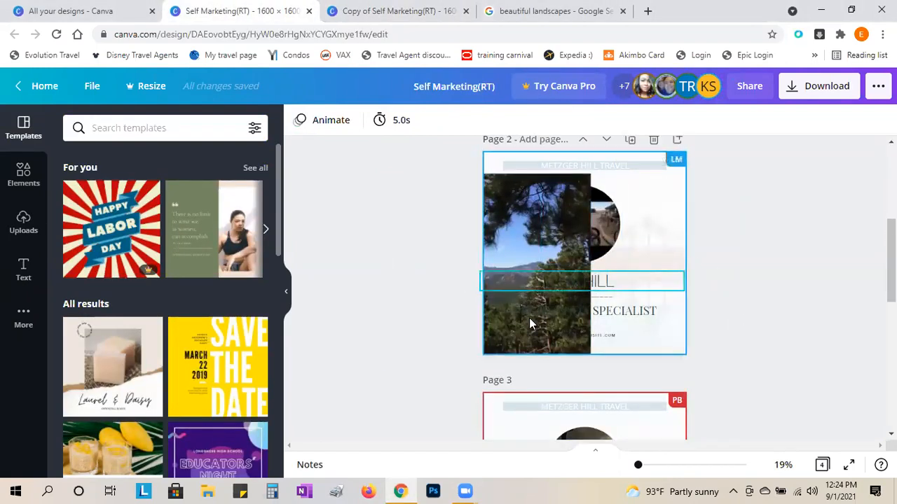
scroll(615, 315, "down", 5)
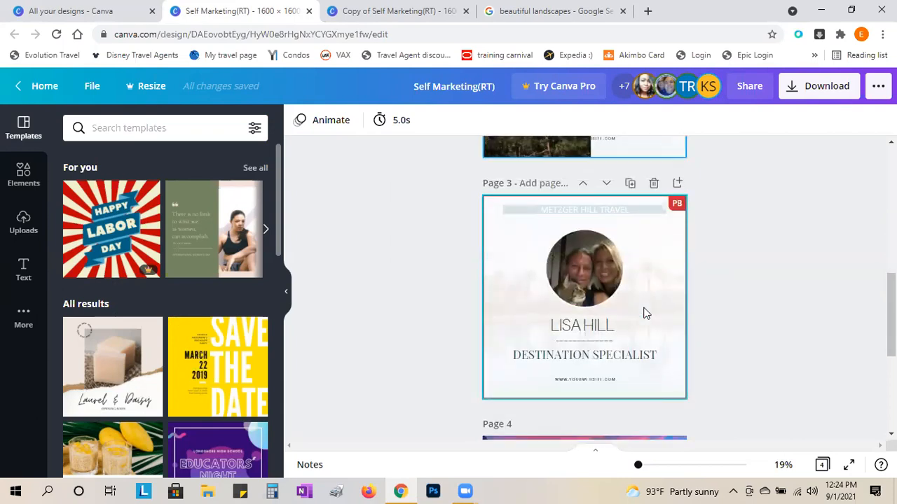
scroll(643, 313, "up", 3)
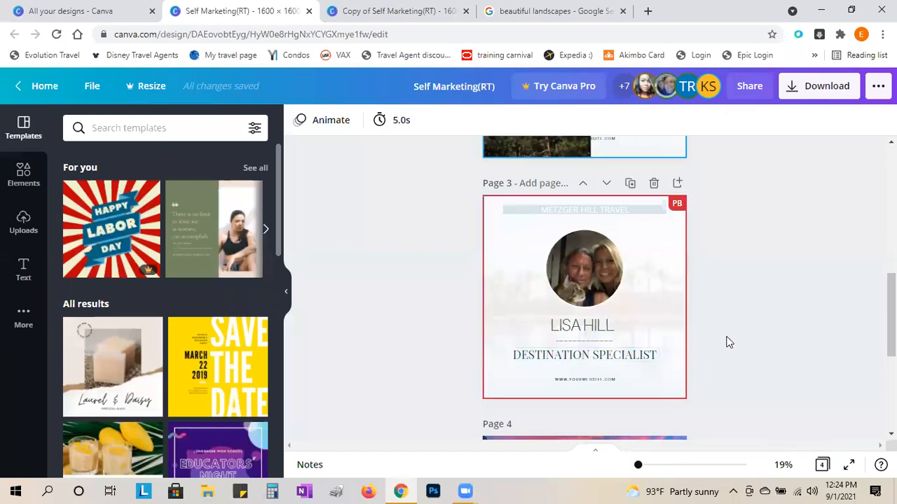
scroll(765, 354, "up", 2)
scroll(766, 354, "up", 3)
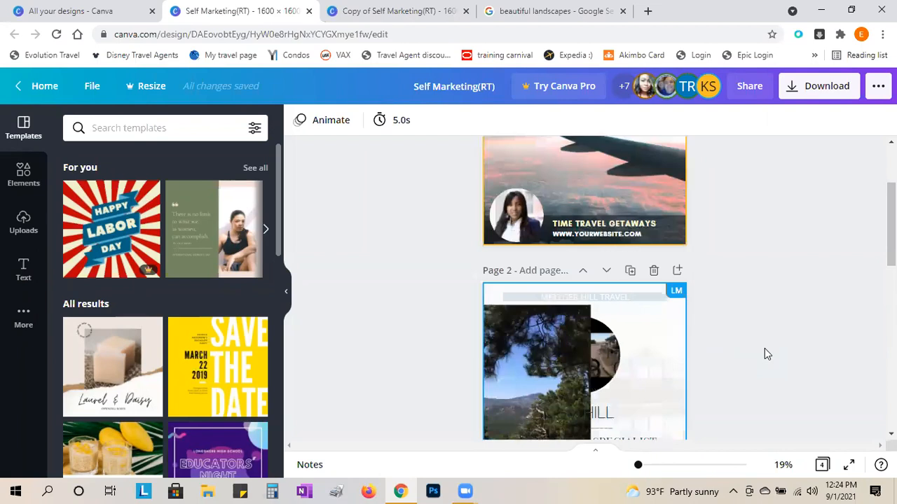
scroll(764, 349, "down", 2)
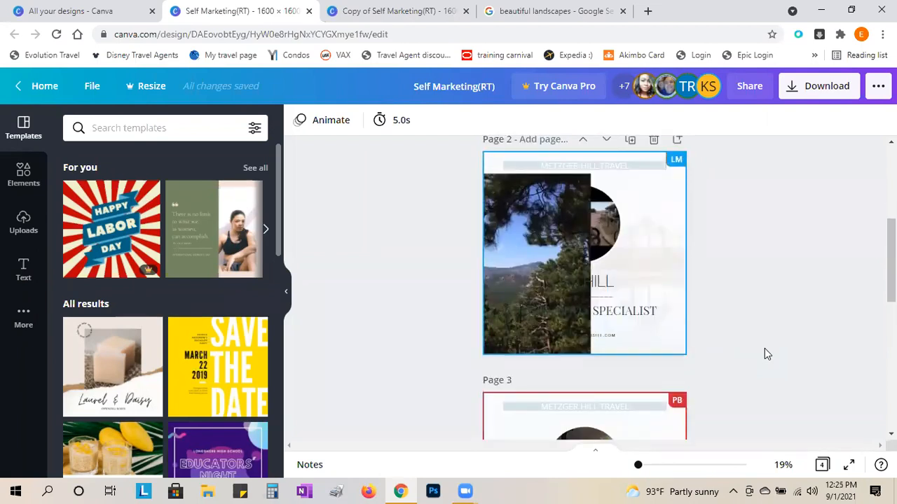
scroll(765, 353, "down", 1)
scroll(767, 354, "down", 2)
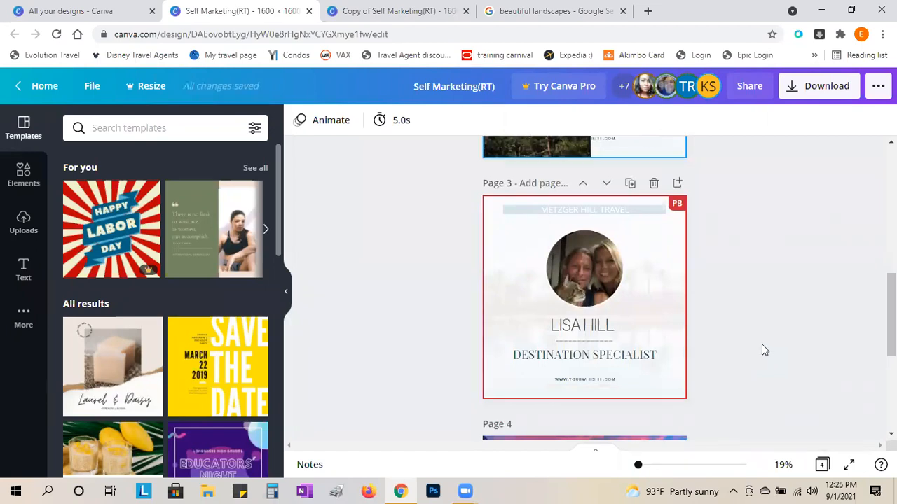
scroll(763, 345, "down", 4)
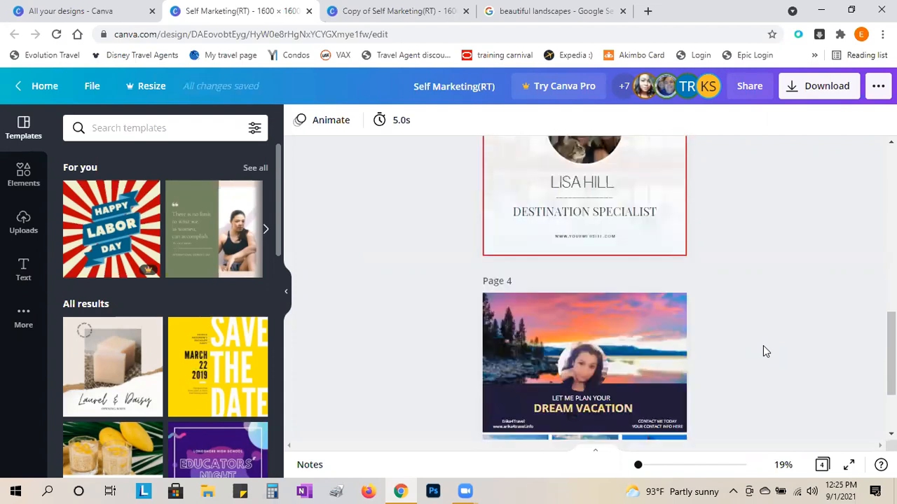
scroll(763, 347, "up", 4)
scroll(764, 347, "up", 5)
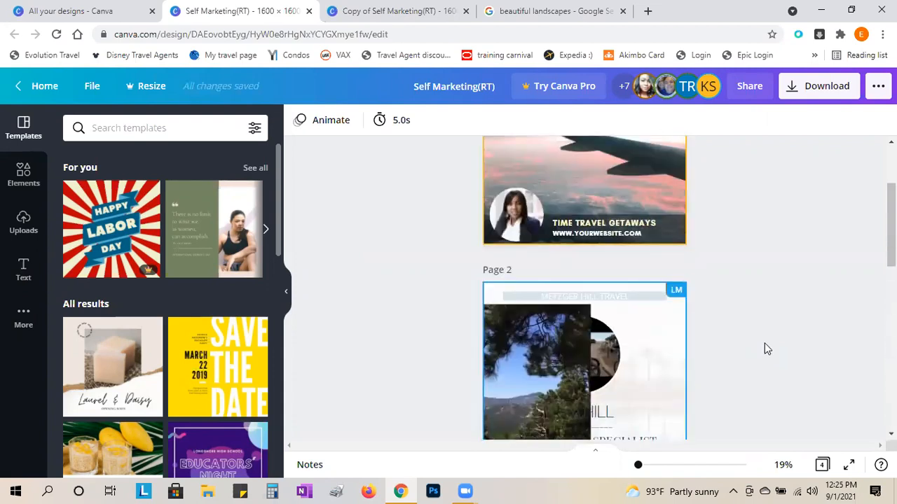
scroll(763, 343, "up", 2)
scroll(762, 343, "down", 2)
scroll(763, 346, "down", 5)
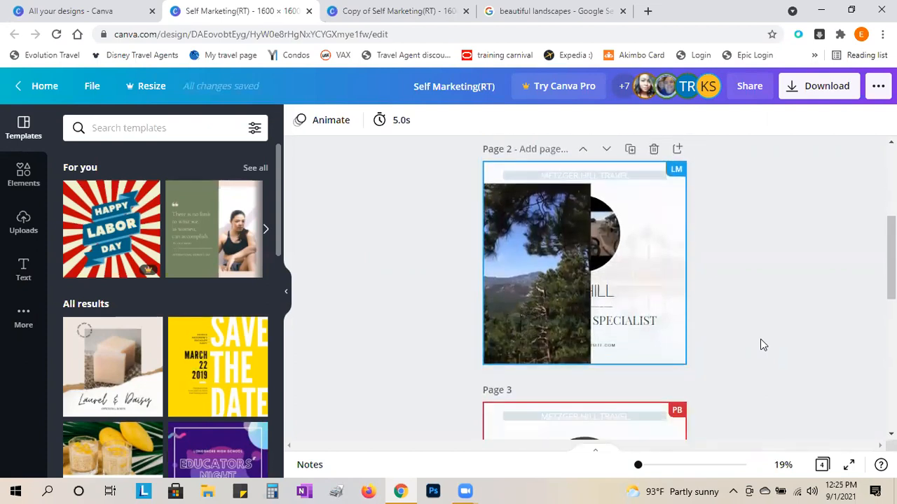
scroll(760, 340, "up", 5)
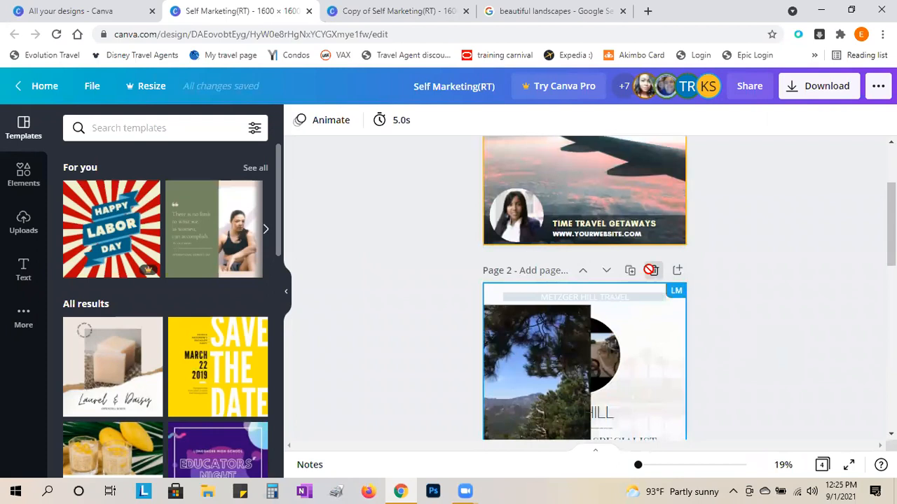
- Delete the tree-photo page and retype the top agency name as 'Business name'
left_click(654, 272)
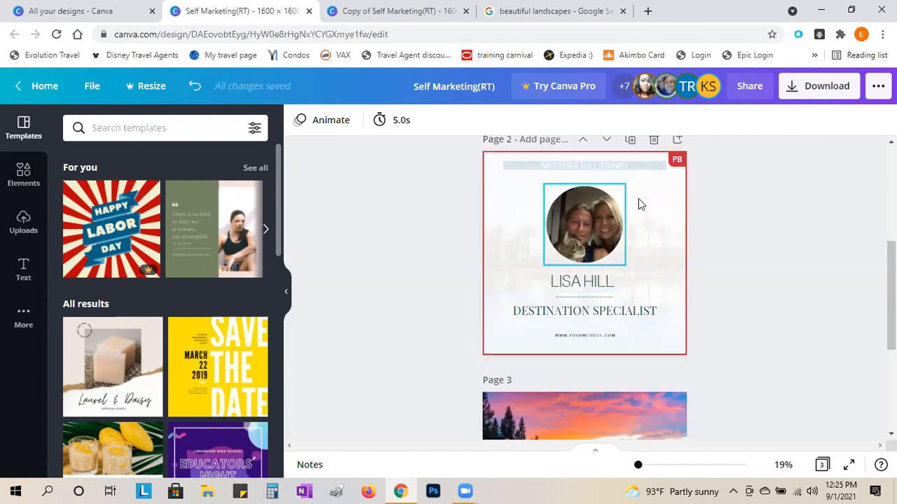
left_click(609, 168)
left_click(609, 167)
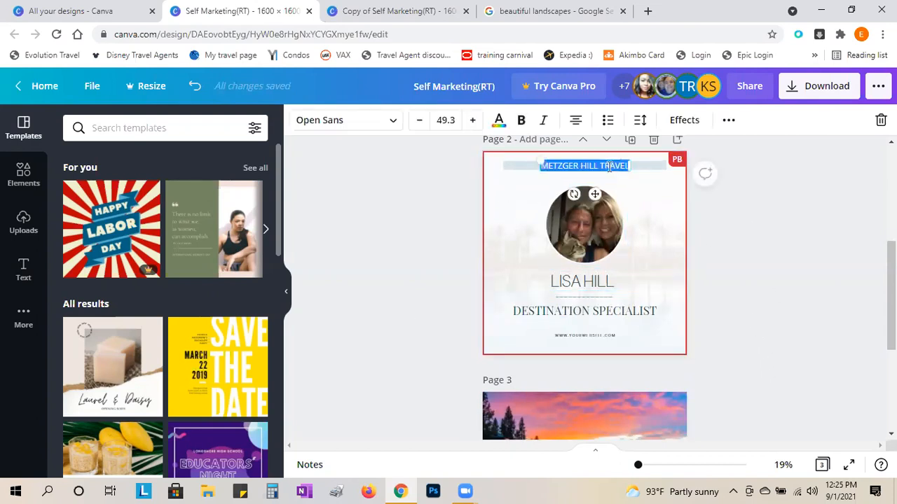
key("BackSpace")
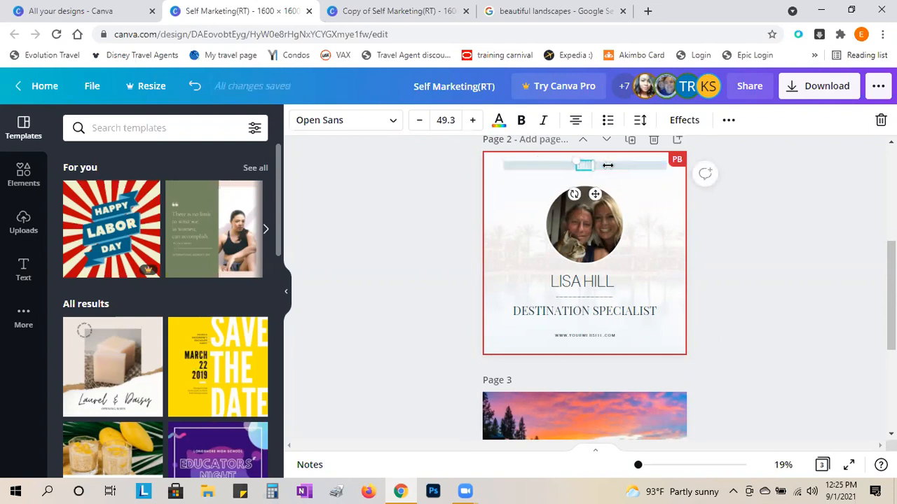
type("Business name")
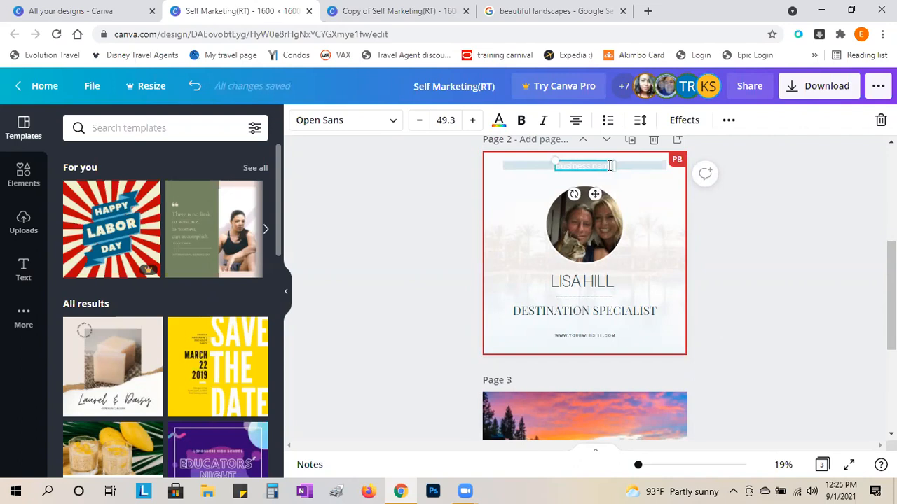
left_click(791, 251)
- Make the 'Business name' header text black
double_click(590, 167)
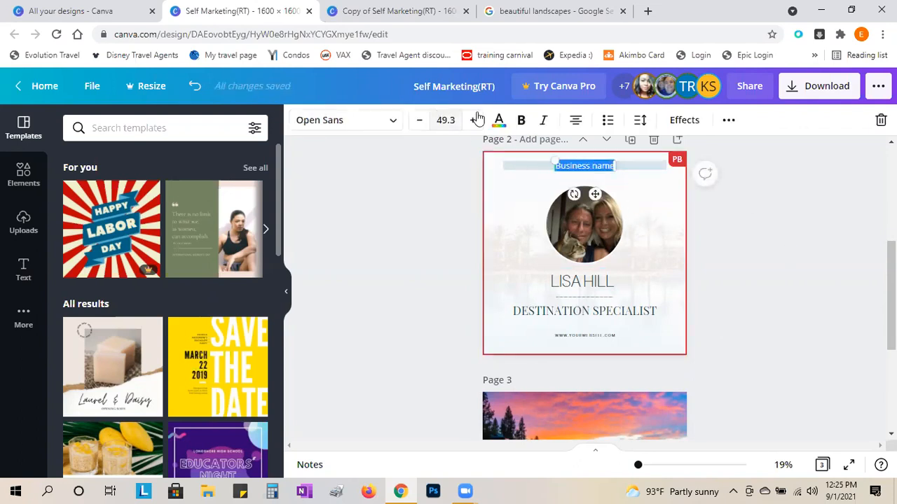
left_click(498, 120)
left_click(113, 193)
scroll(768, 315, "up", 3)
scroll(769, 314, "up", 2)
- Move the Destination Specialist page to the front, then return to the Copy of Self Marketing(RT) design
left_click(582, 401)
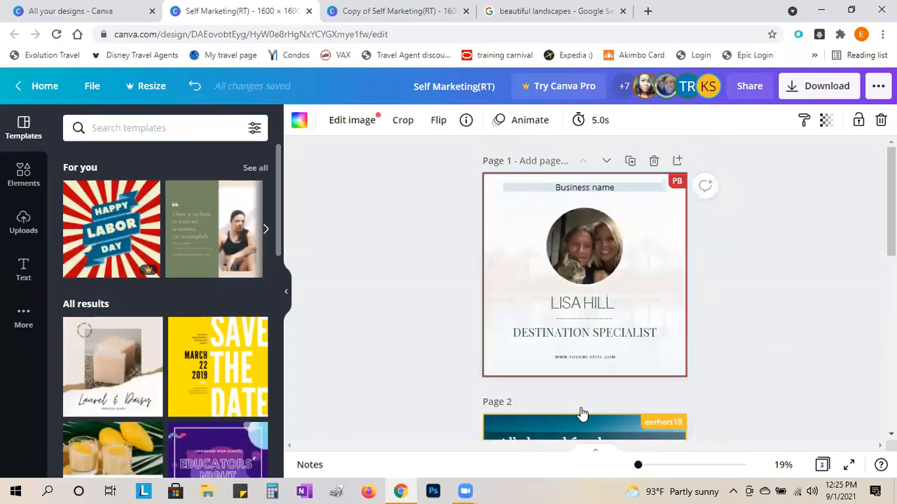
left_click(752, 318)
scroll(771, 344, "down", 5)
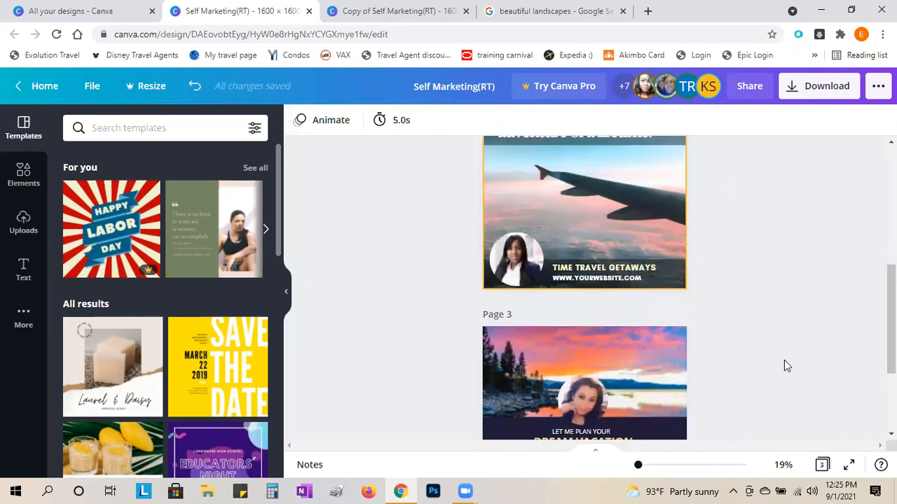
scroll(784, 360, "up", 5)
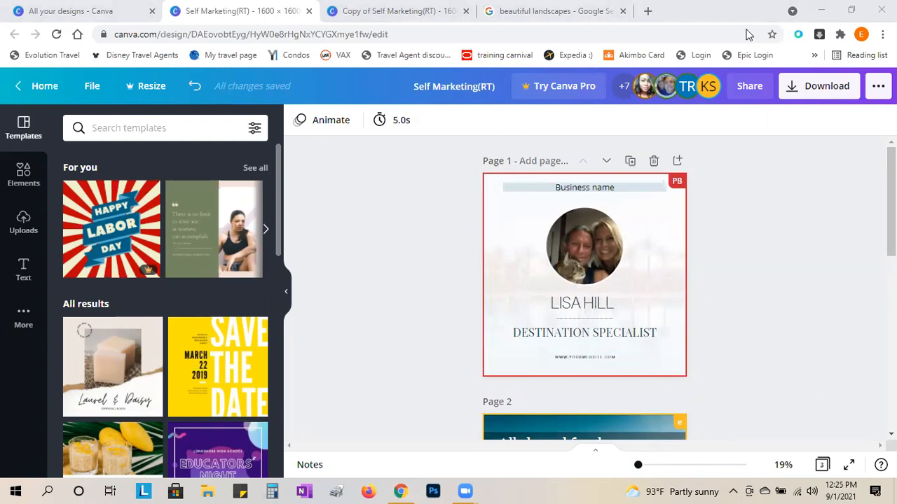
scroll(547, 373, "down", 5)
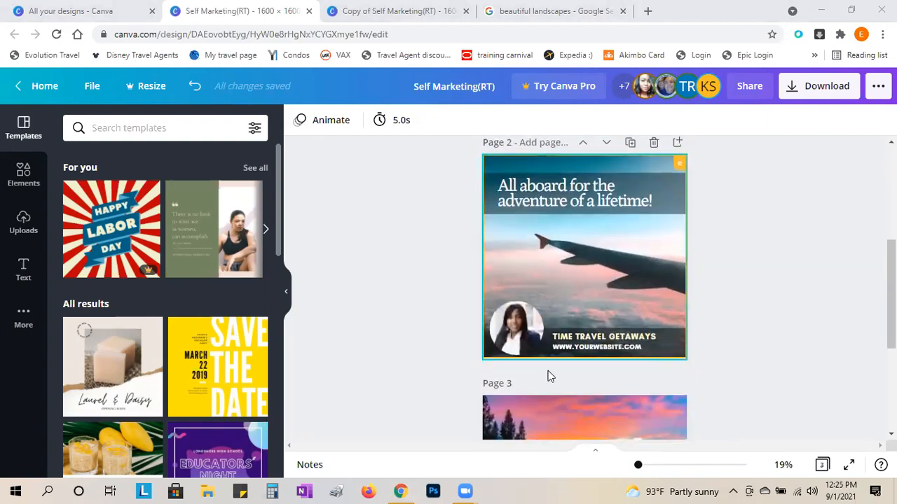
scroll(554, 377, "down", 3)
scroll(553, 376, "up", 10)
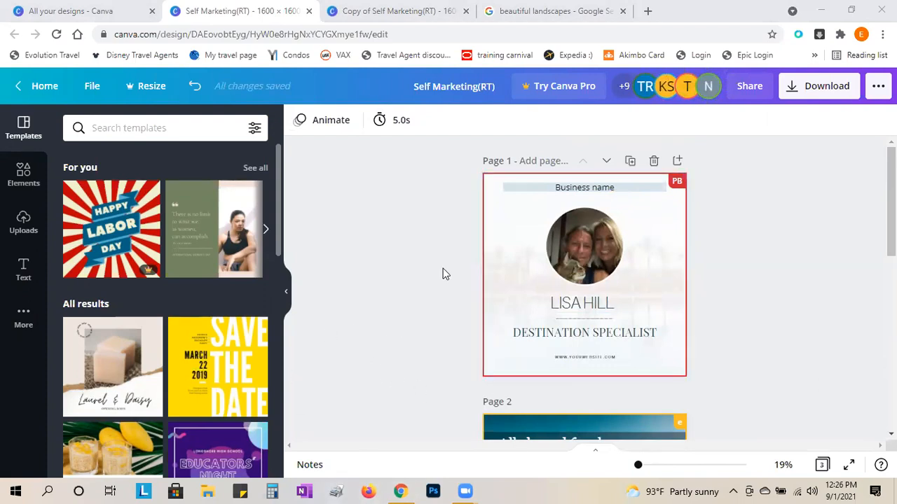
left_click(385, 12)
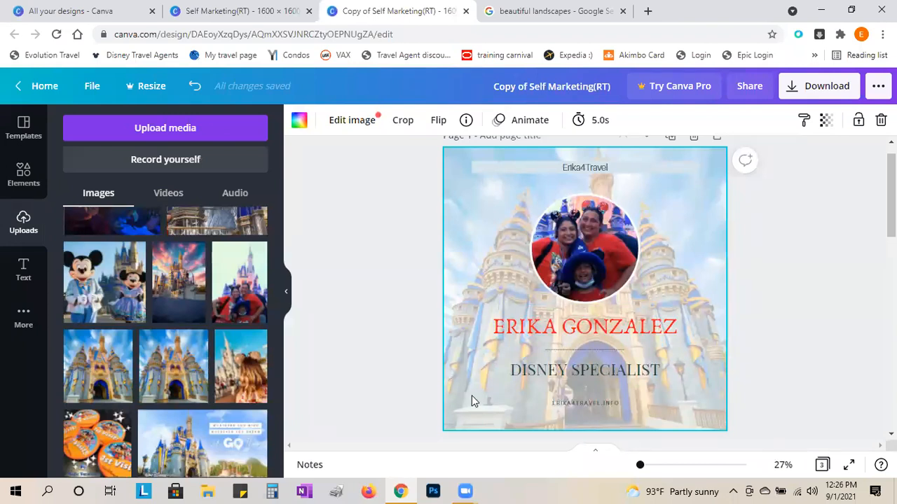
- Make a copy of the original Self Marketing design through the File menu
left_click(225, 12)
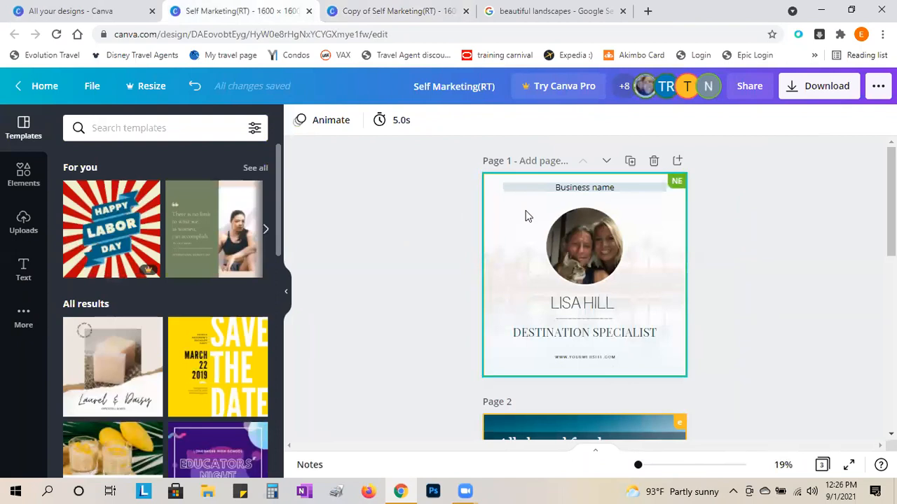
left_click(93, 87)
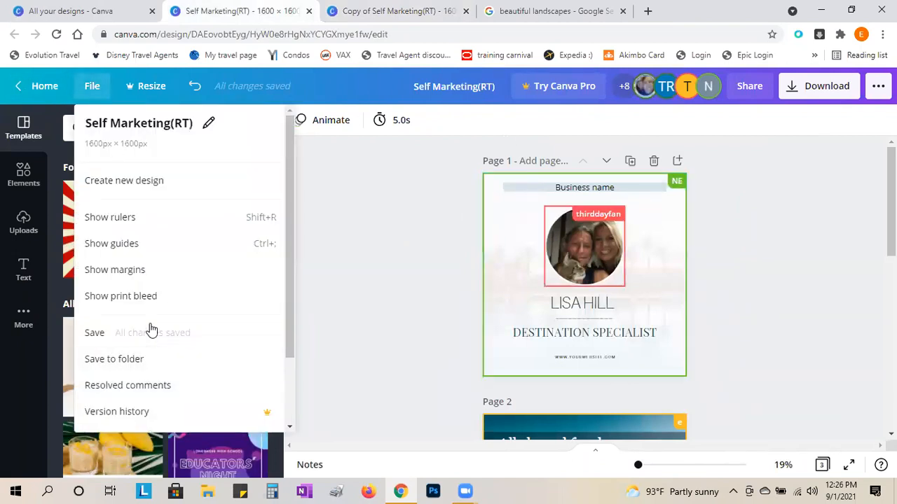
scroll(151, 329, "down", 2)
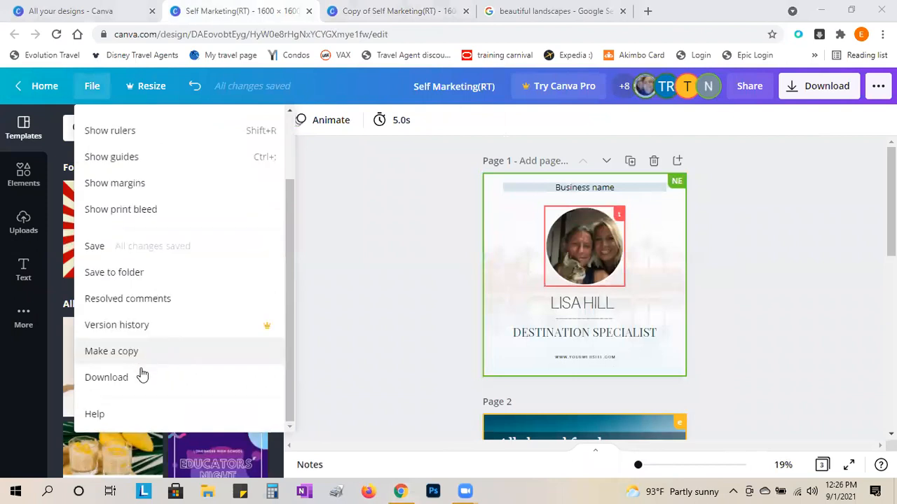
left_click(112, 352)
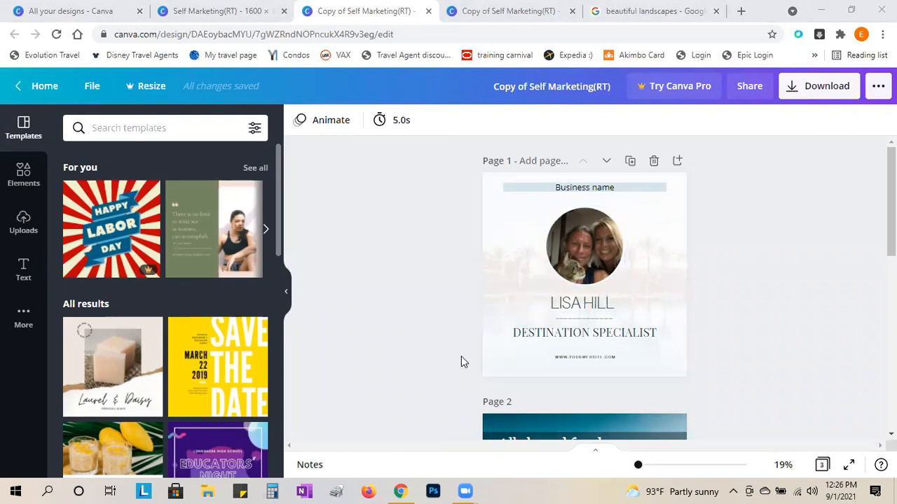
- Duplicate Page 1 of the new copy so it has four pages
left_click(630, 163)
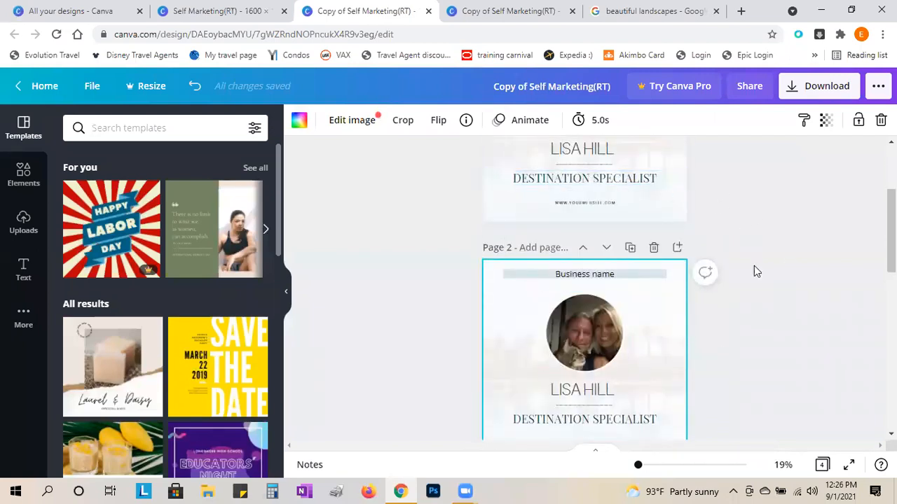
scroll(703, 236, "up", 2)
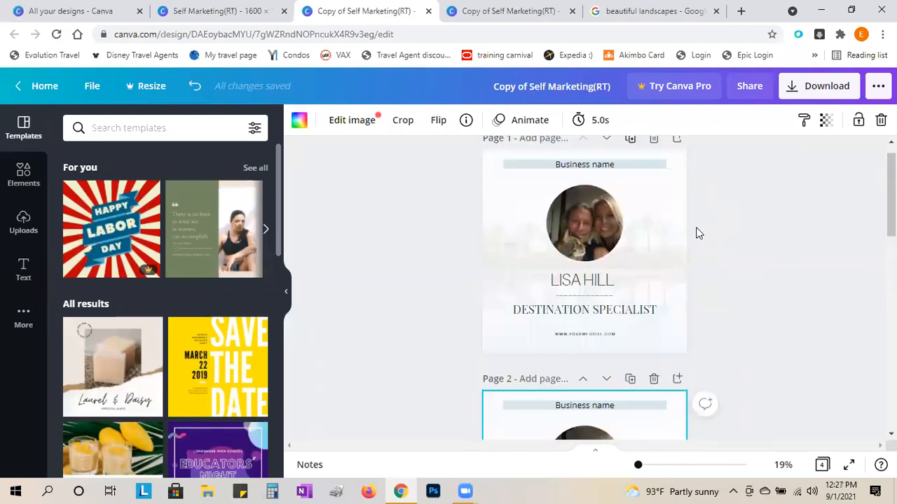
scroll(559, 317, "down", 4)
left_click(567, 292)
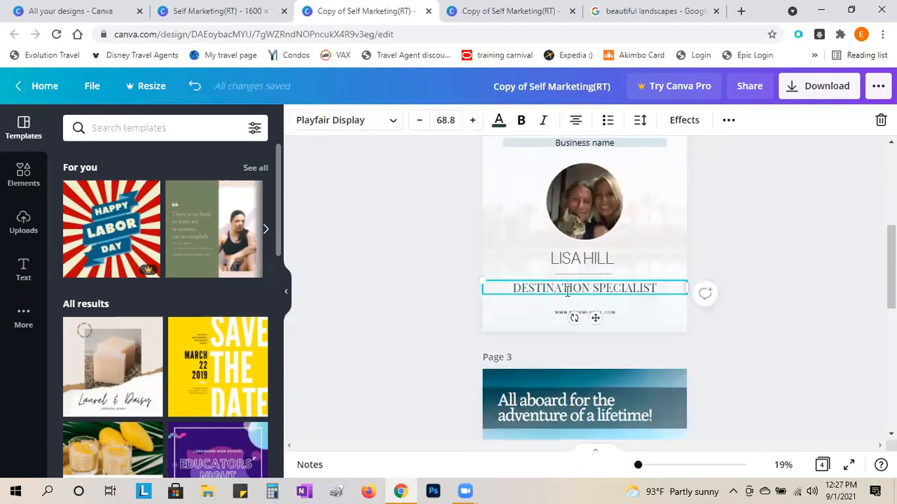
scroll(618, 304, "down", 1)
scroll(551, 304, "up", 5)
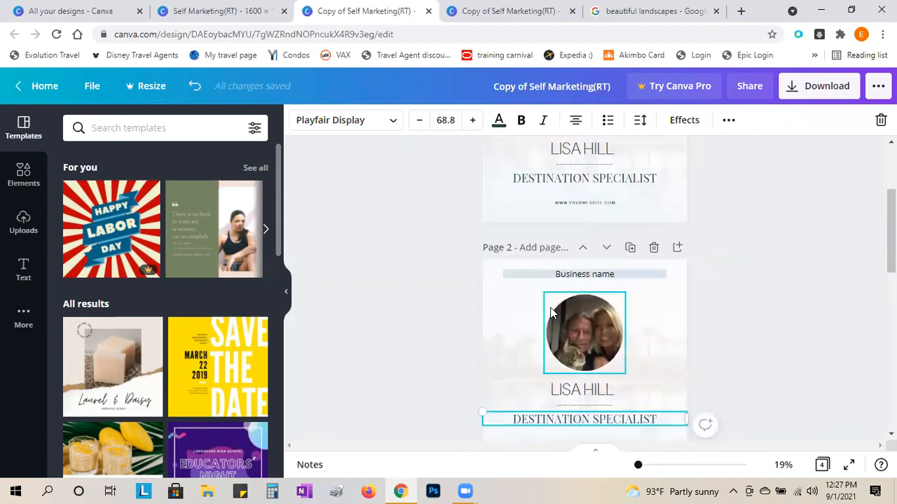
scroll(596, 298, "up", 1)
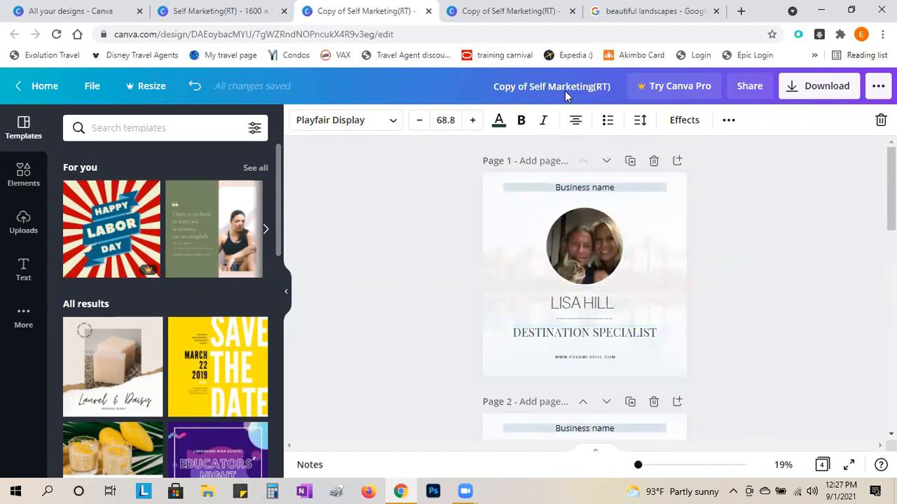
left_click(515, 10)
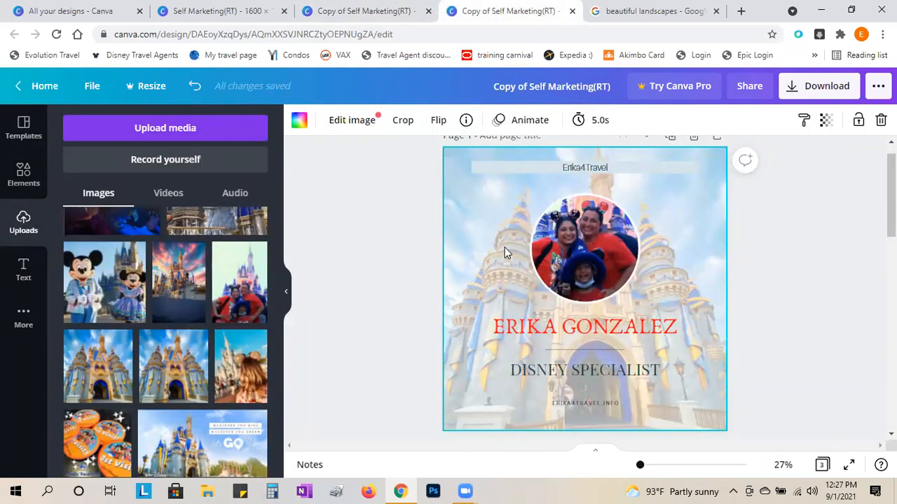
- Duplicate the first Disney page
scroll(691, 241, "up", 1)
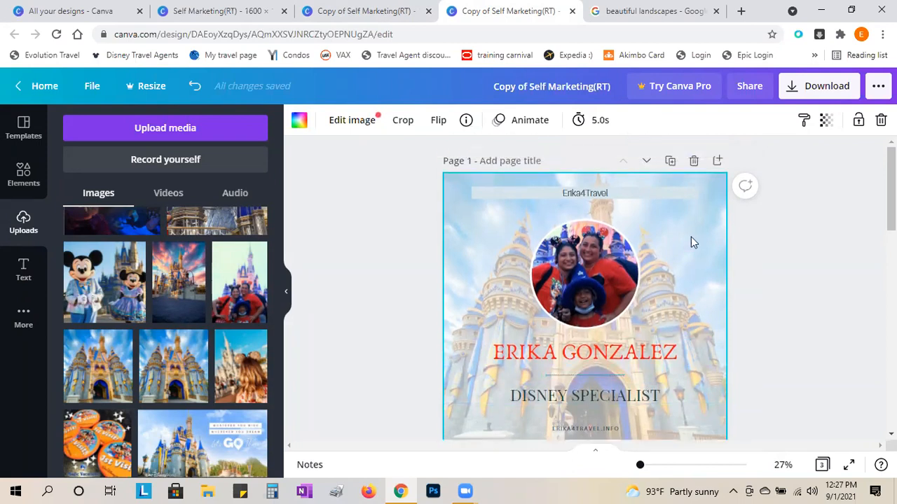
left_click(671, 163)
scroll(752, 353, "up", 3)
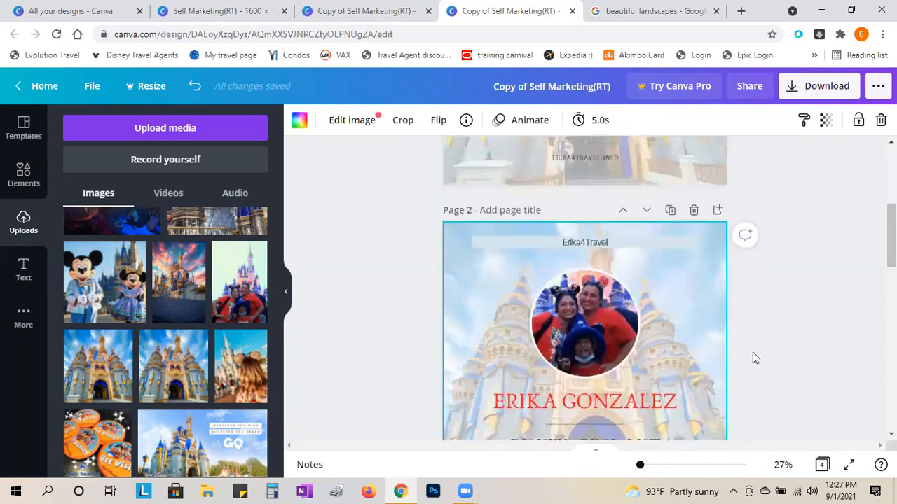
scroll(742, 231, "down", 4)
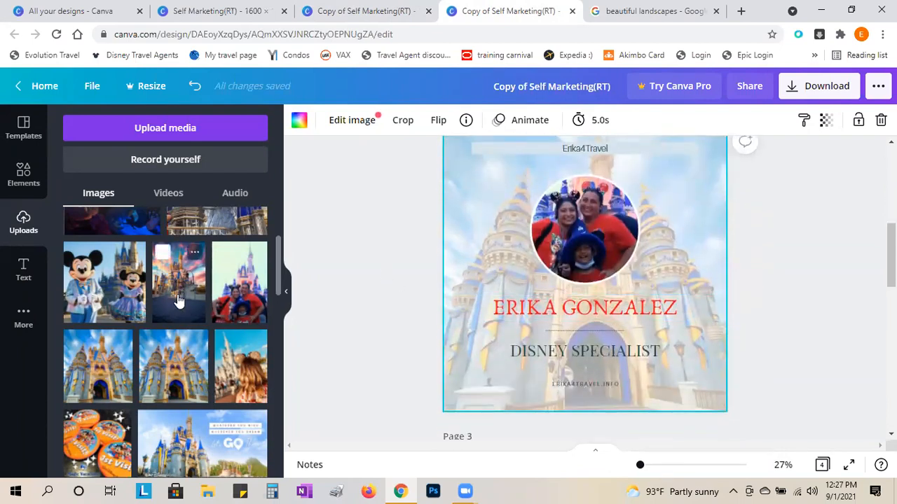
- Add the sunset castle photo to page 2 and enlarge it to cover the page
left_click_drag(178, 300, 462, 168)
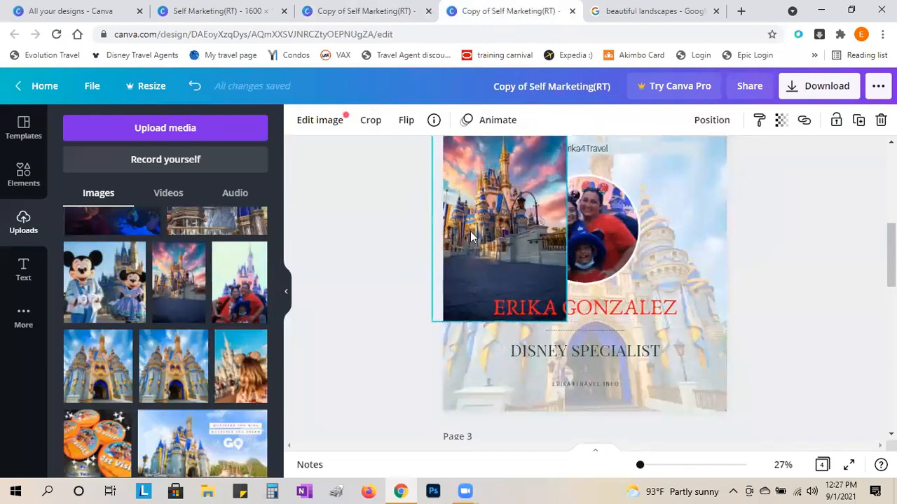
scroll(477, 252, "up", 2)
scroll(494, 322, "down", 3)
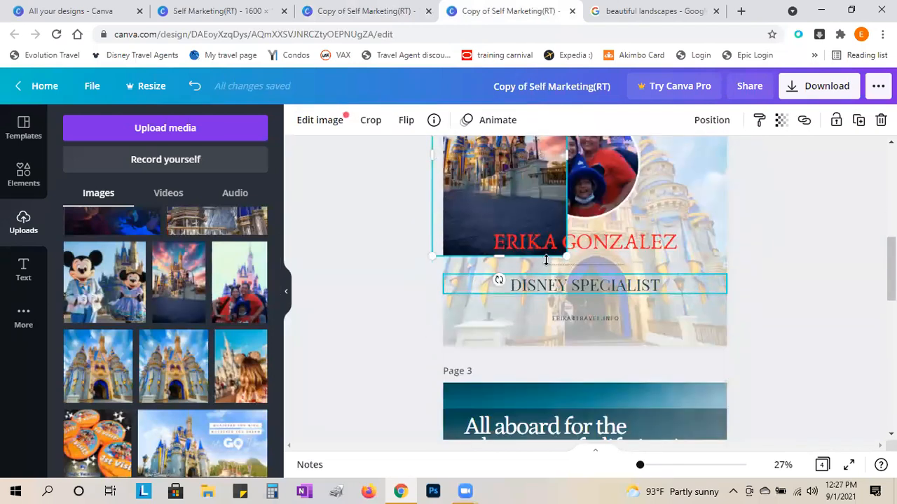
left_click_drag(562, 255, 837, 437)
- Send the castle photo to the back, behind the circular photo and text
scroll(807, 374, "up", 2)
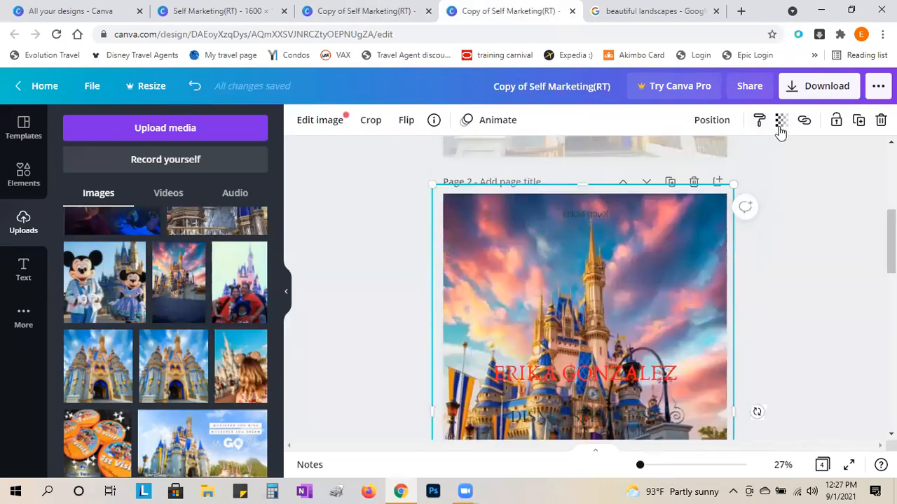
left_click(709, 121)
left_click(629, 356)
scroll(629, 356, "down", 2)
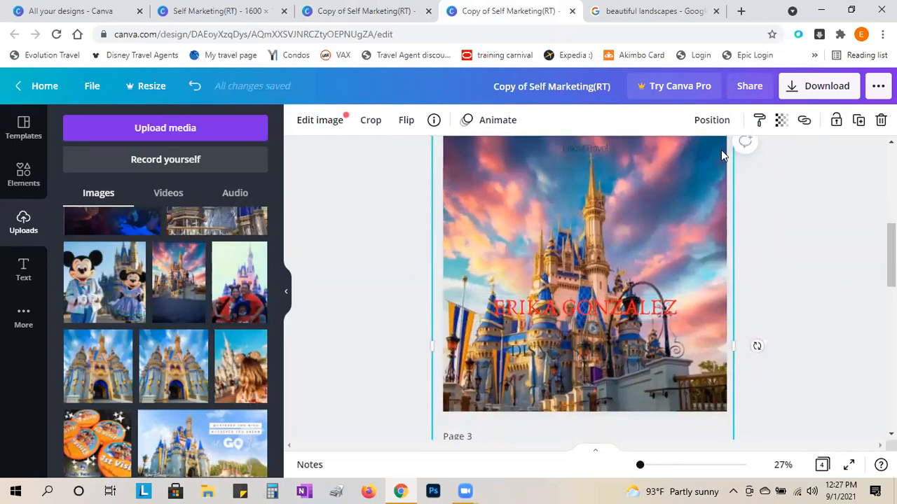
left_click(711, 121)
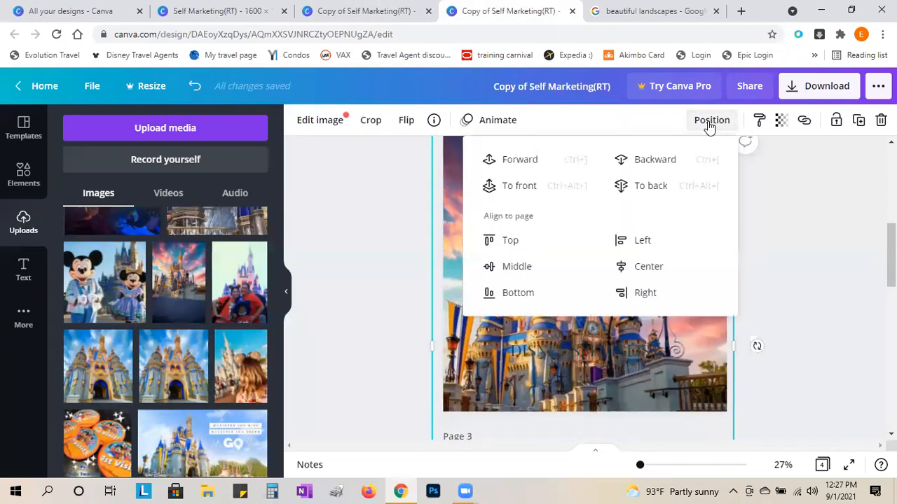
left_click(650, 188)
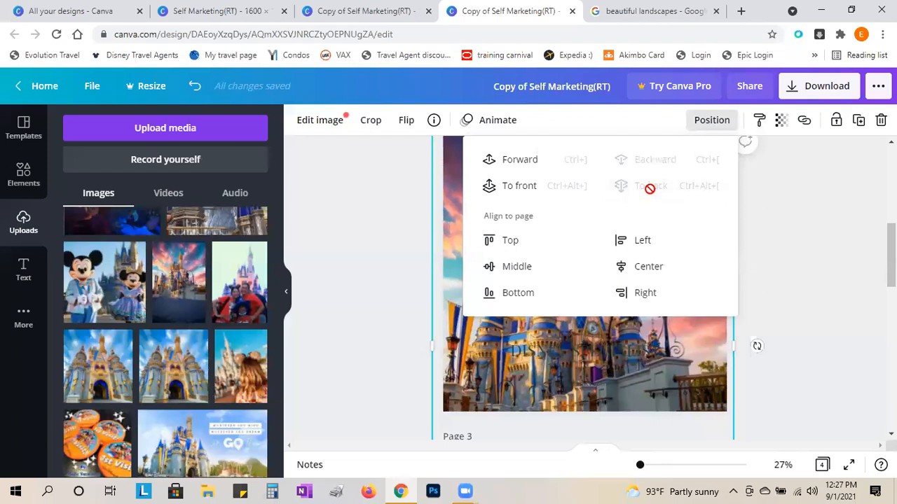
left_click(811, 332)
scroll(517, 182, "up", 1)
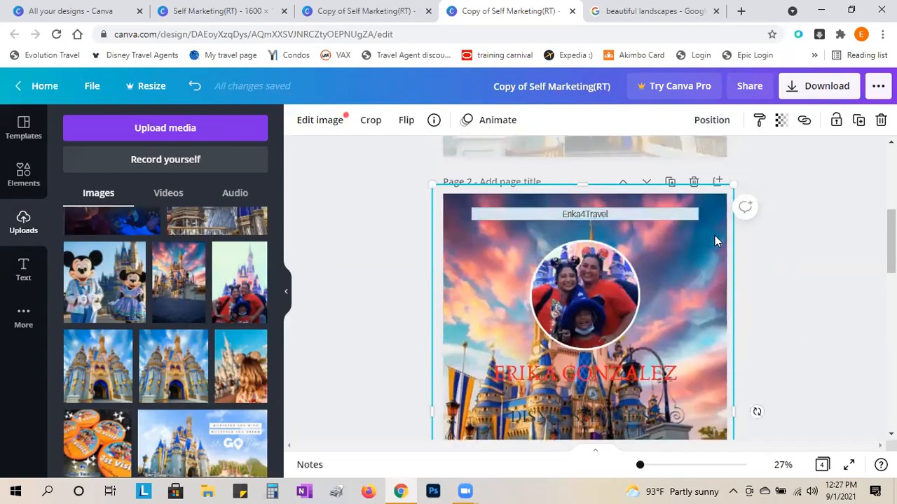
scroll(696, 389, "down", 1)
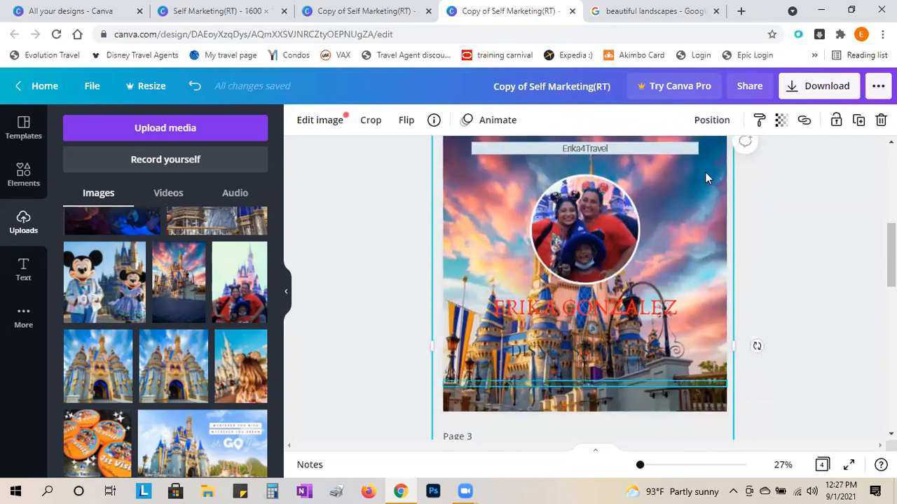
left_click(782, 122)
- Lower the castle background's transparency to about 81 so it fades, then deselect it
mouse_move(733, 162)
left_mouse_down()
mouse_move(643, 163)
mouse_move(705, 173)
mouse_move(720, 164)
mouse_move(723, 172)
left_mouse_up()
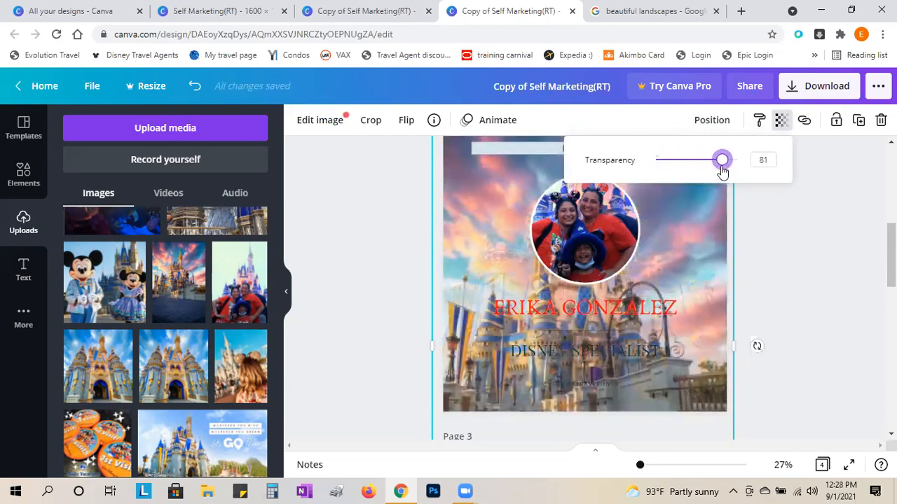
left_click(785, 300)
scroll(756, 347, "up", 2)
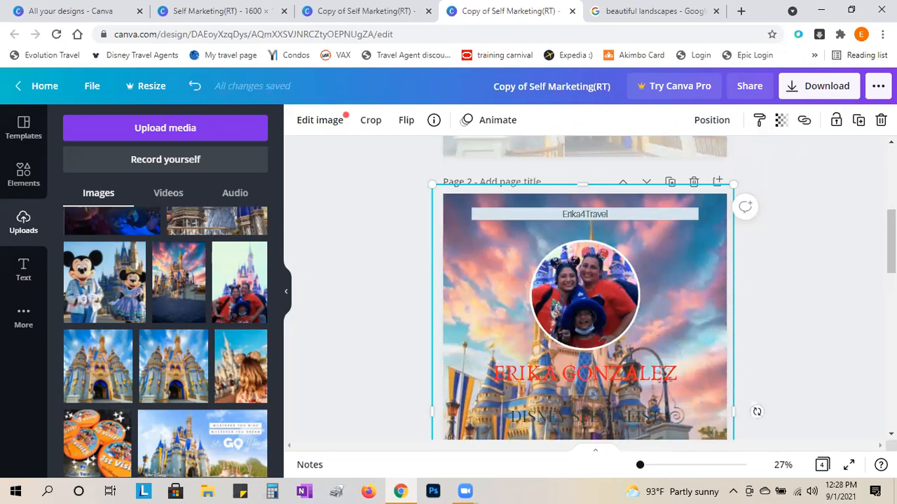
left_click(766, 322)
scroll(766, 322, "down", 3)
scroll(770, 329, "up", 3)
scroll(768, 329, "down", 3)
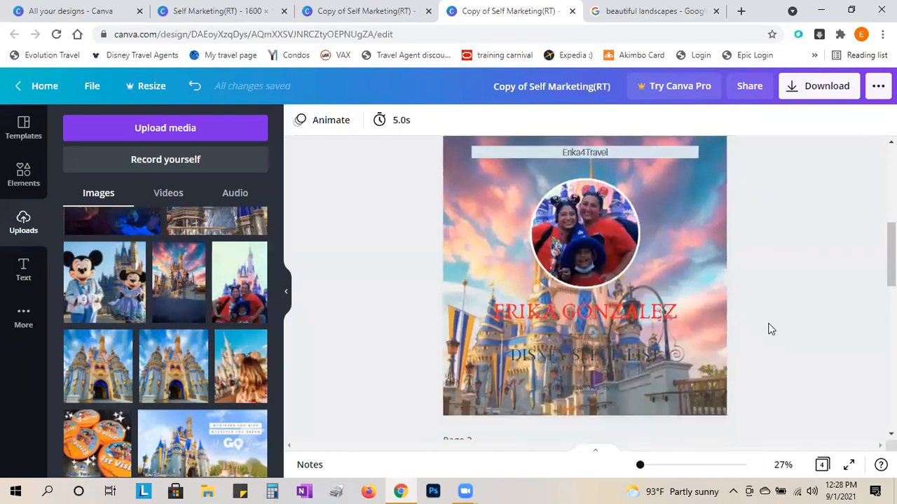
scroll(769, 328, "up", 3)
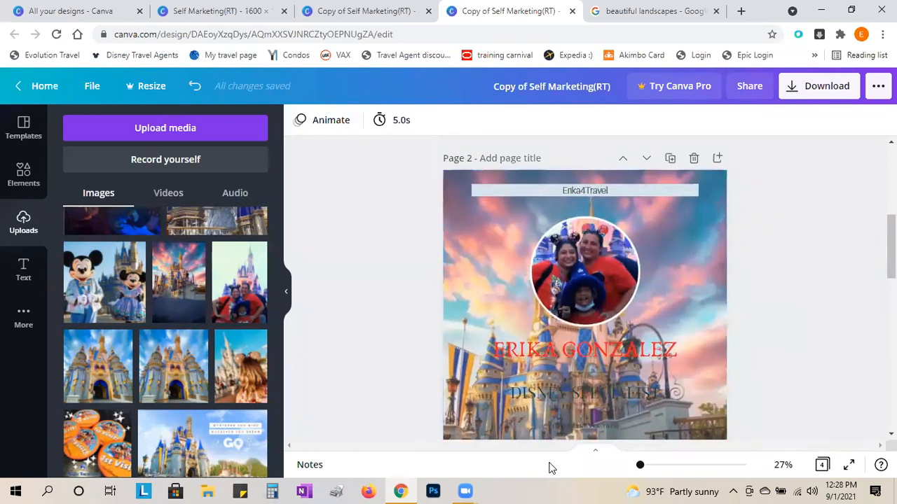
left_click(554, 361)
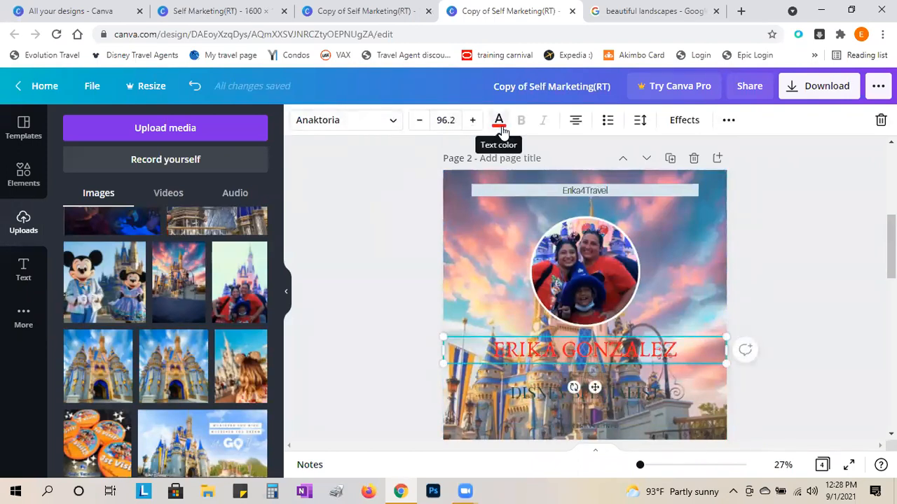
scroll(175, 315, "down", 2)
scroll(587, 216, "down", 1)
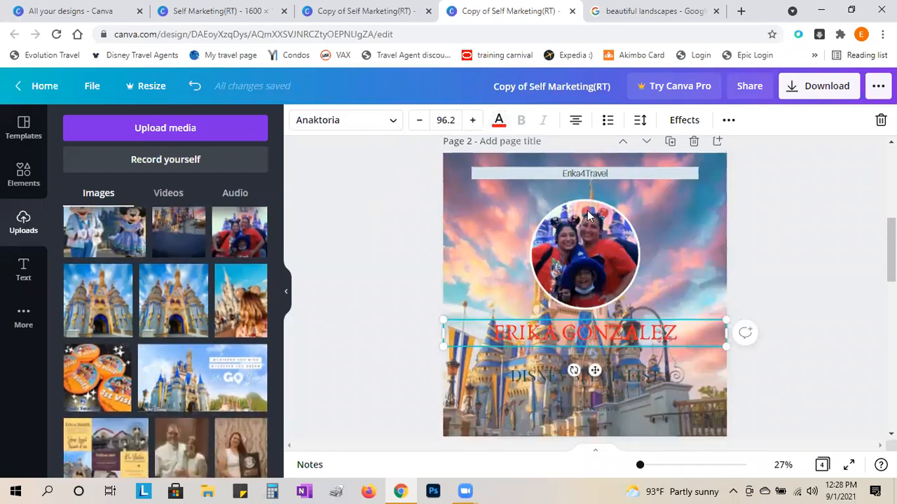
scroll(585, 239, "up", 1)
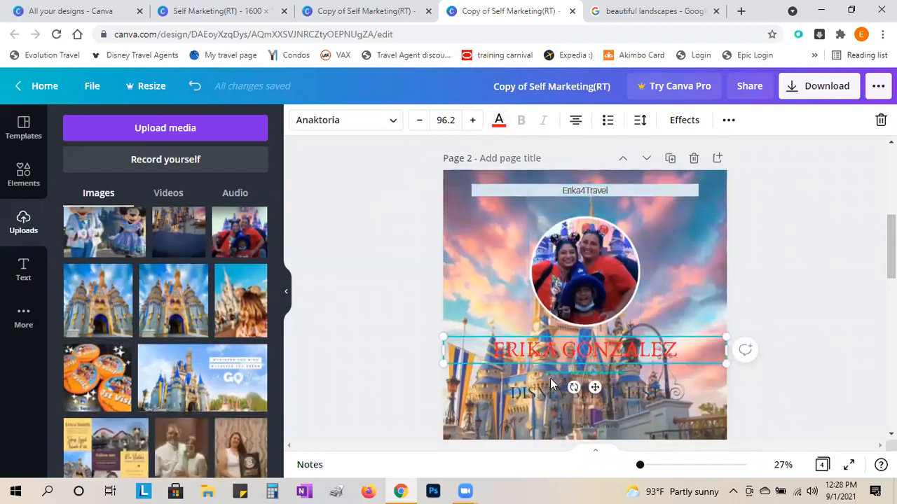
scroll(550, 384, "down", 3)
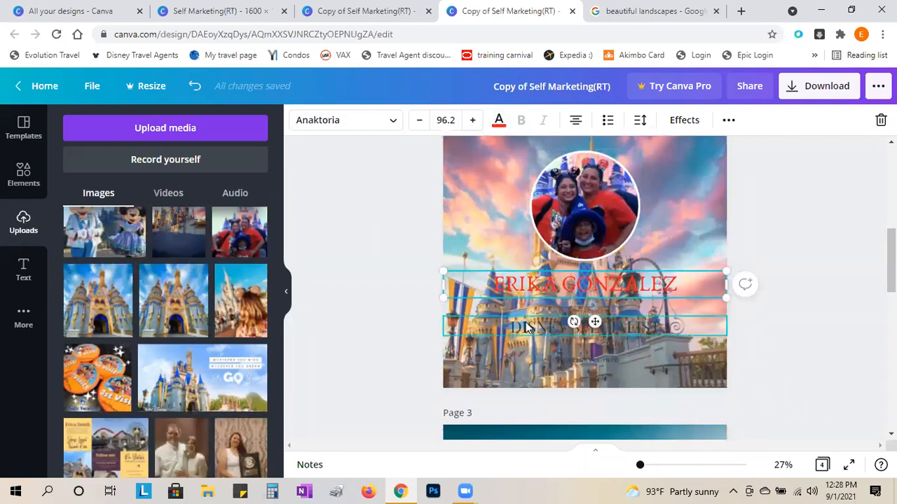
left_click(594, 360)
scroll(464, 324, "up", 3)
scroll(466, 324, "up", 3)
scroll(466, 320, "down", 3)
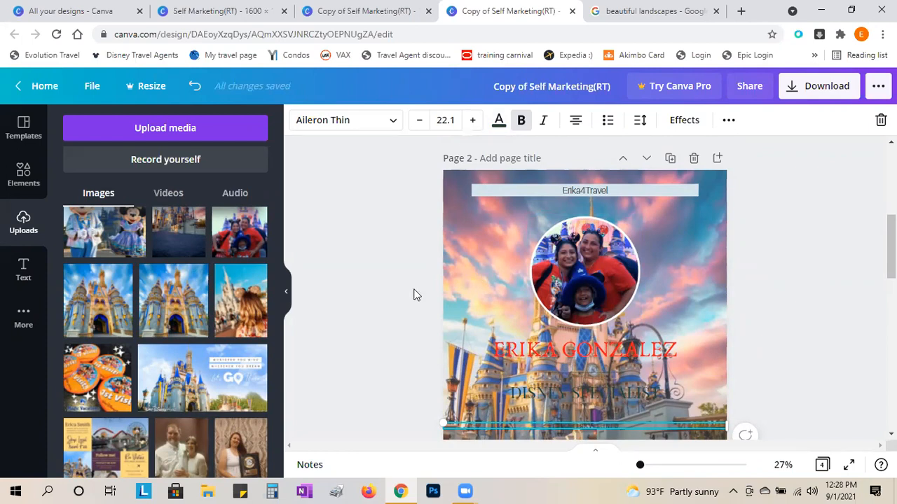
scroll(393, 294, "down", 5)
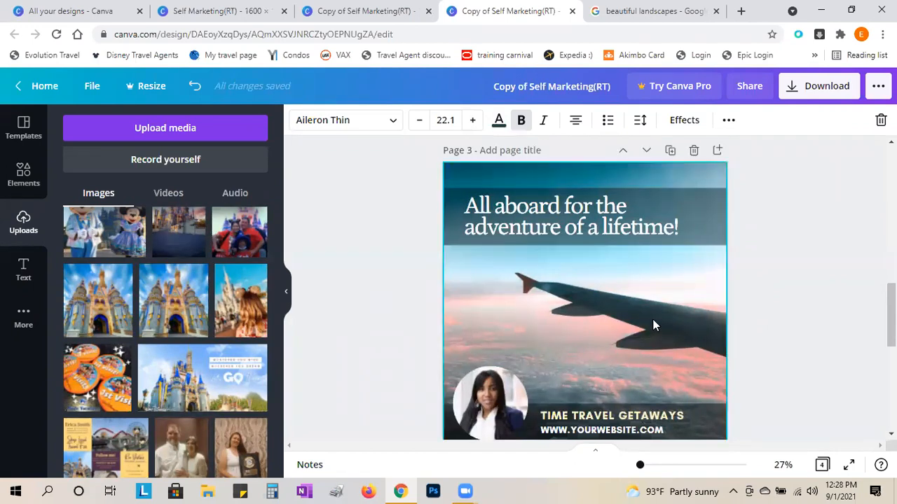
- Drop the family castle photo from Uploads into page 3's circle frame
scroll(364, 332, "down", 1)
scroll(362, 338, "up", 1)
scroll(362, 338, "up", 1)
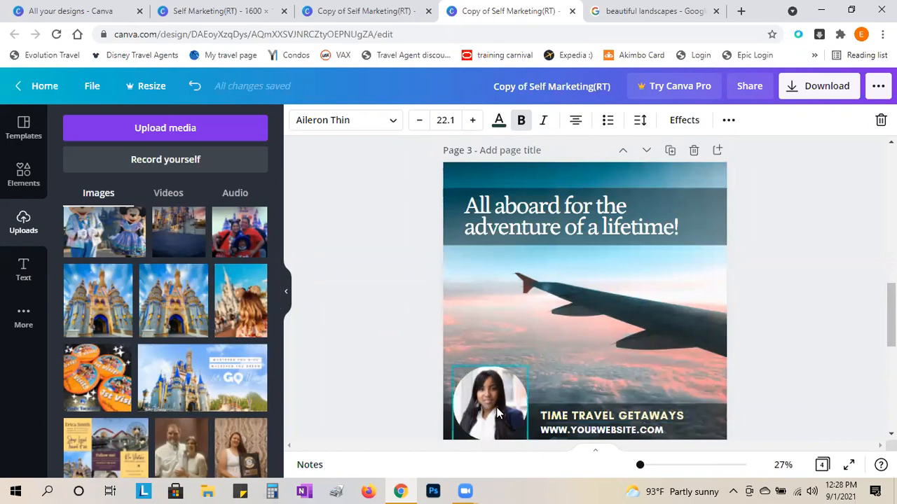
left_click_drag(243, 240, 490, 401)
- Reposition and enlarge the photo inside the circle so the family is framed
scroll(872, 355, "down", 2)
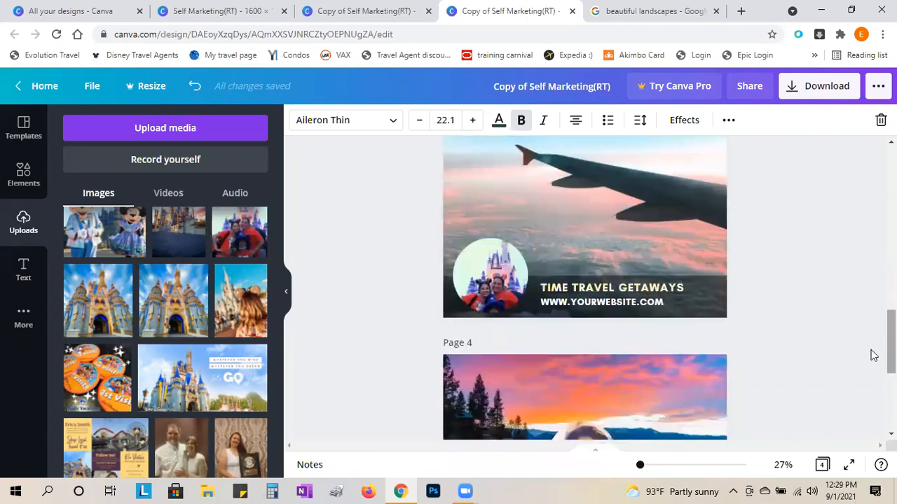
left_click(490, 278)
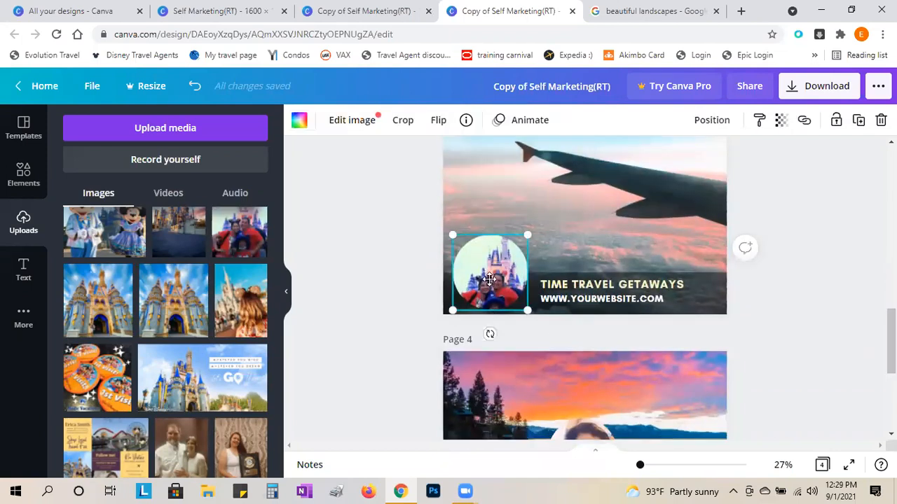
double_click(487, 280)
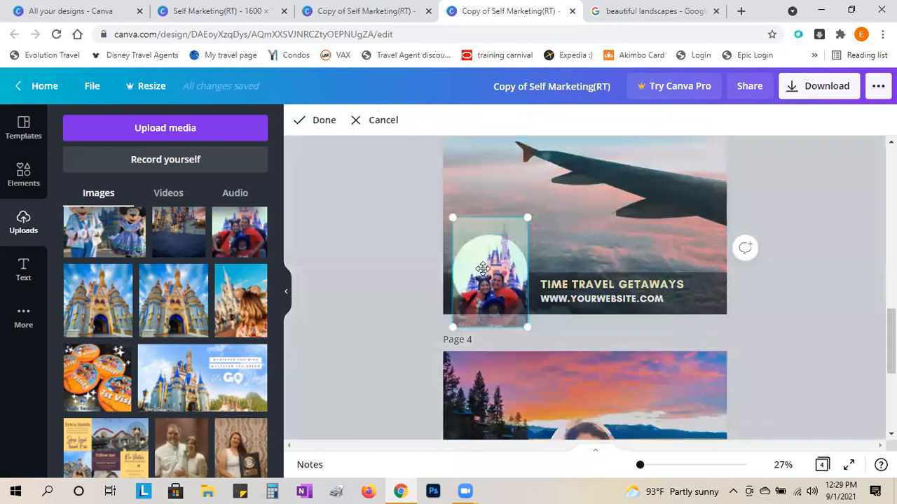
left_click_drag(482, 282, 488, 258)
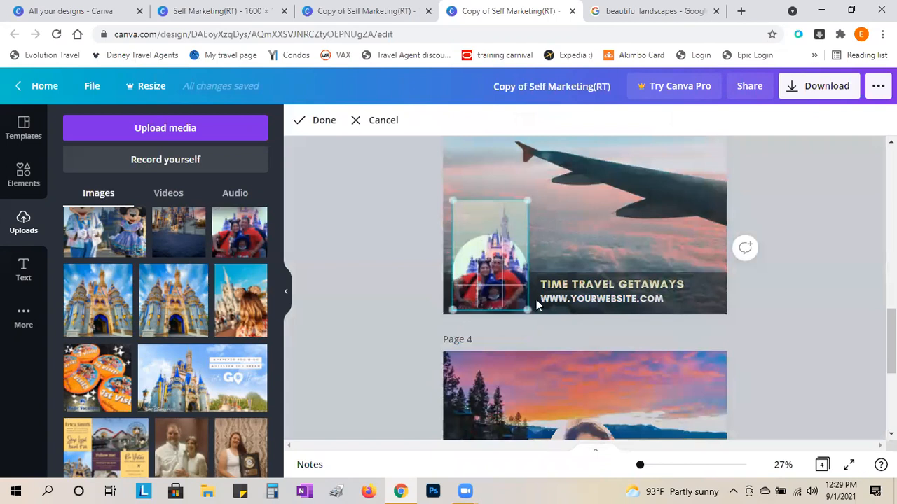
left_click_drag(526, 310, 539, 333)
left_click_drag(492, 268, 486, 247)
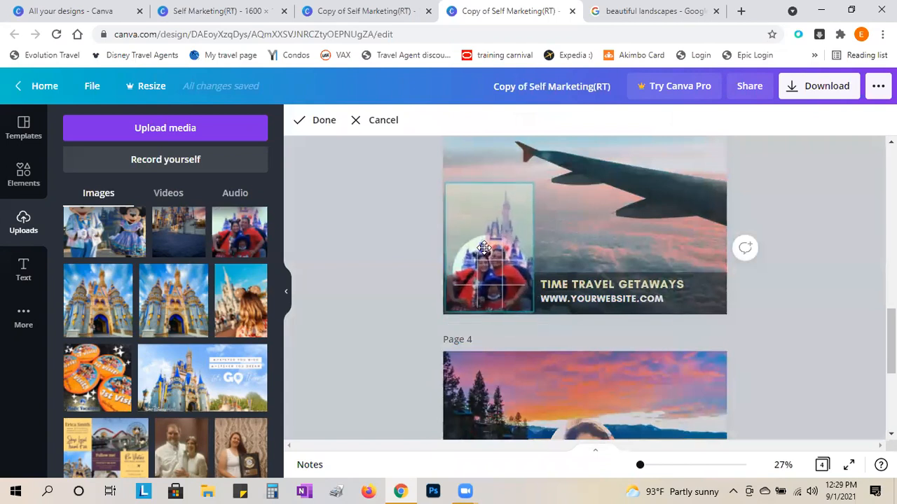
left_click(408, 280)
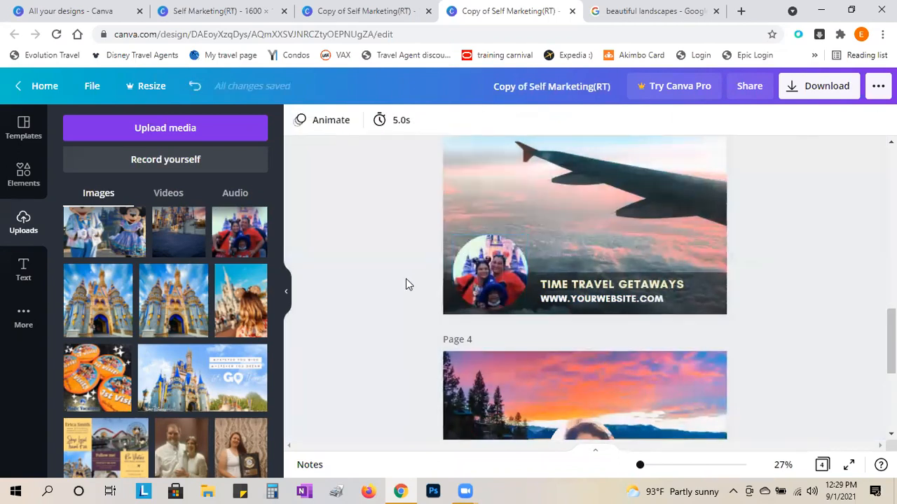
- Replace TIME TRAVEL GETAWAYS with the agent's business handle
scroll(388, 365, "up", 1)
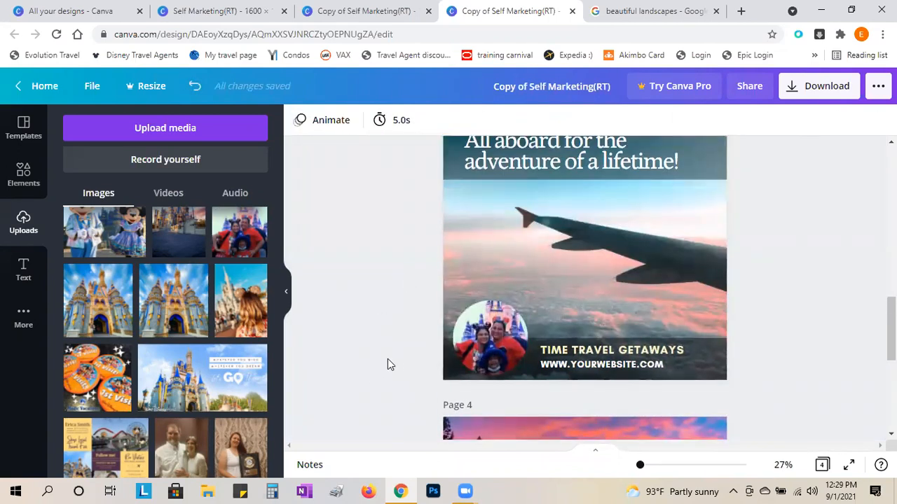
double_click(658, 349)
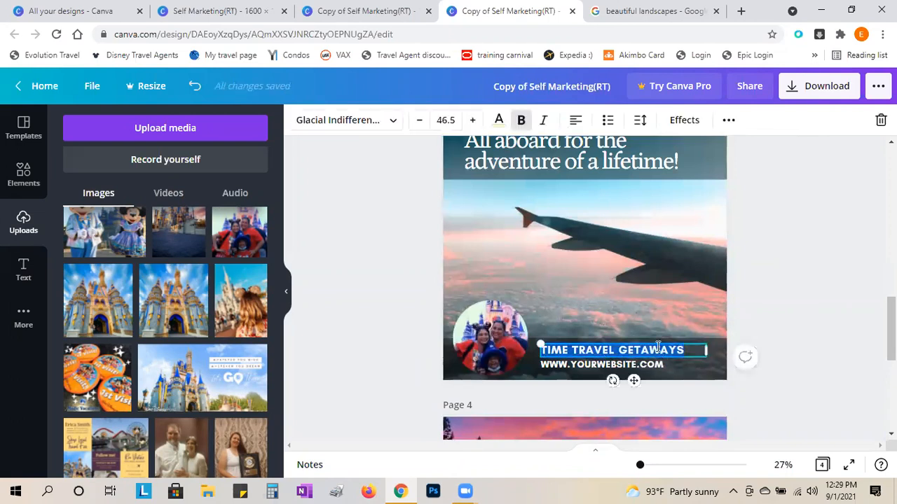
type("ERIKA")
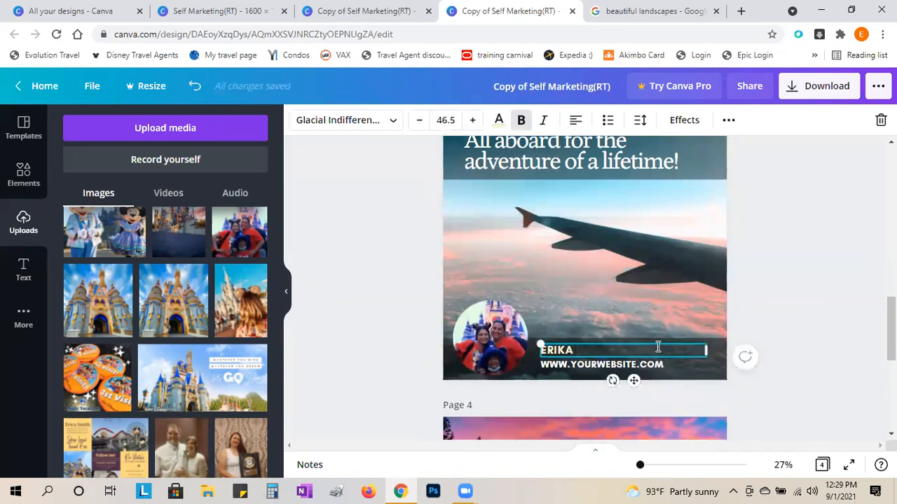
type("4TRAVEL")
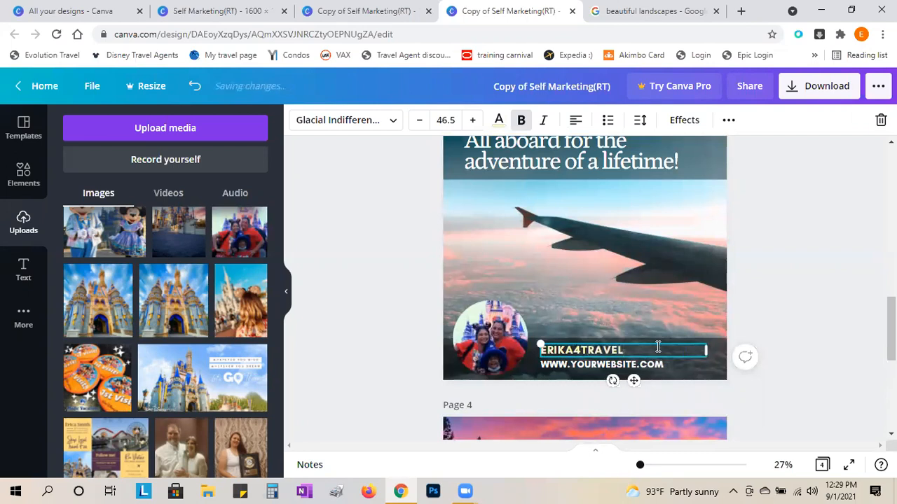
- Change the placeholder website line to the agent's .INFO web address
left_click(594, 366)
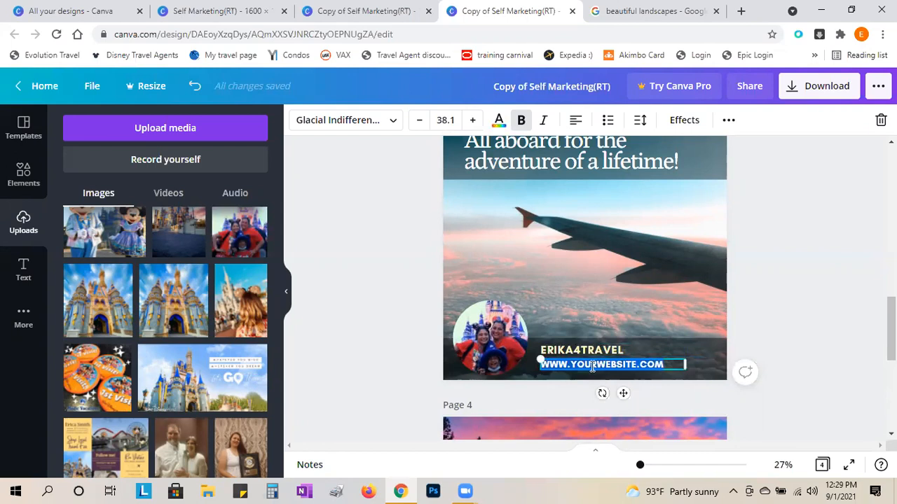
type("ERIKA4")
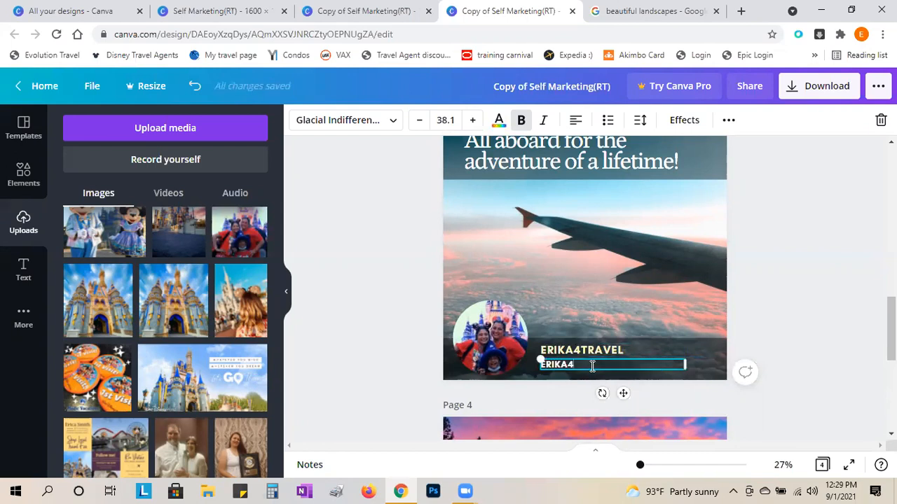
type("TRAVEL.COM")
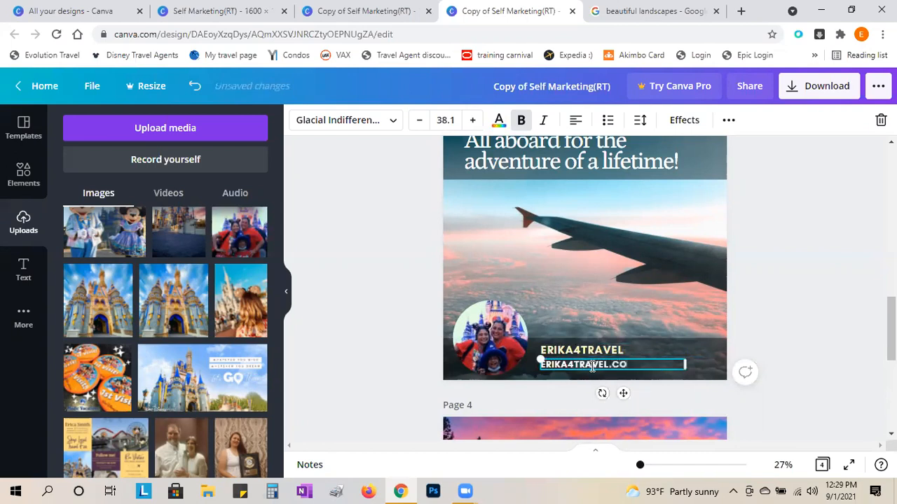
key("BackSpace")
key("BackSpace")
key("BackSpace")
type("INFO")
left_click(372, 341)
scroll(371, 341, "up", 1)
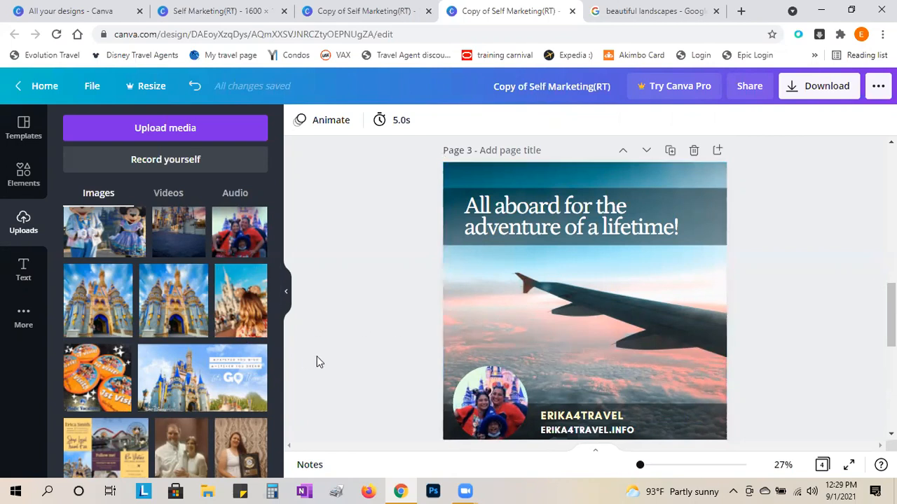
- Drag the Mickey-ears girl photo from Uploads onto page 3, replacing the airplane-wing background
scroll(319, 361, "down", 1)
scroll(483, 343, "up", 1)
left_click_drag(246, 311, 538, 315)
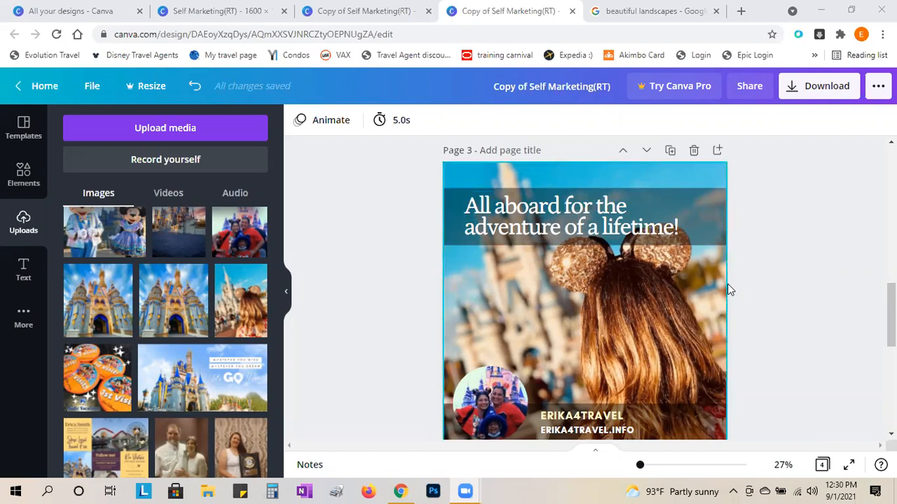
scroll(405, 308, "down", 1)
scroll(367, 324, "up", 1)
scroll(367, 325, "down", 1)
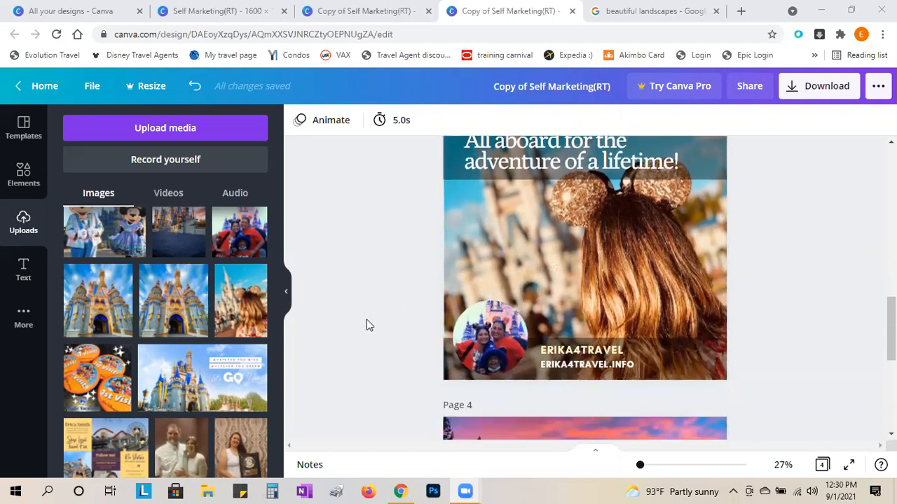
scroll(366, 324, "up", 1)
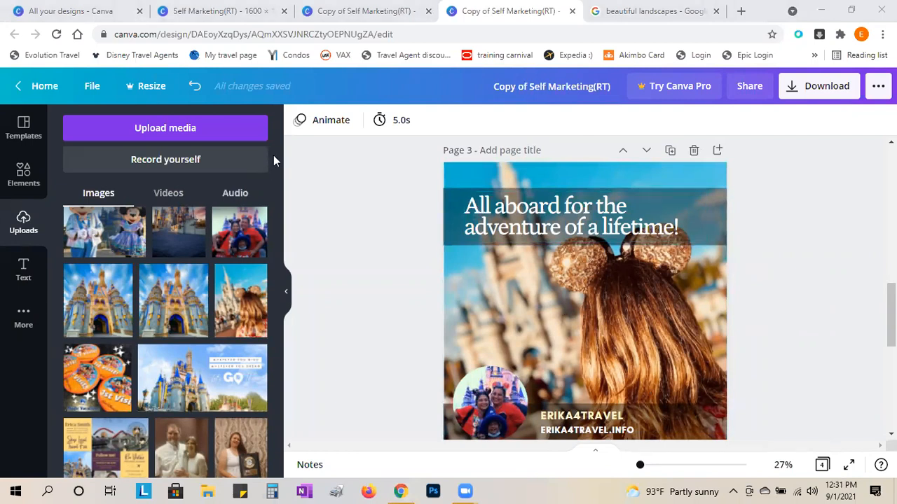
scroll(347, 321, "up", 4)
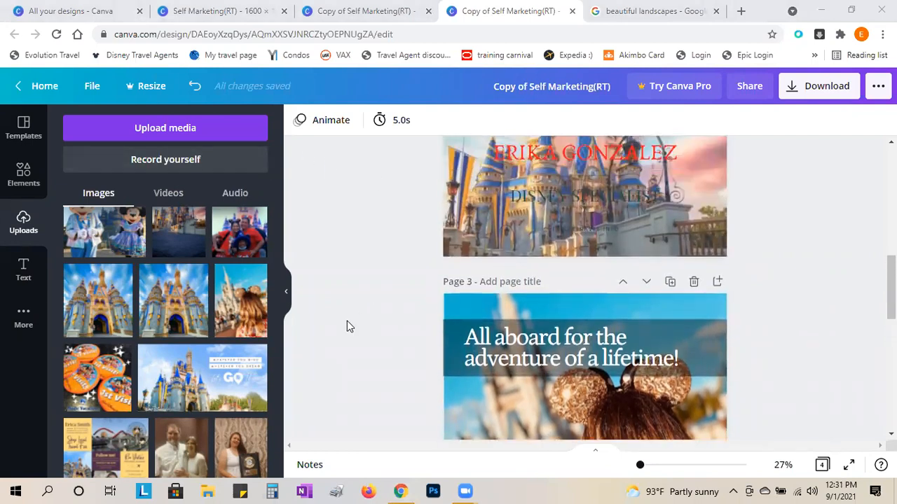
scroll(351, 324, "up", 4)
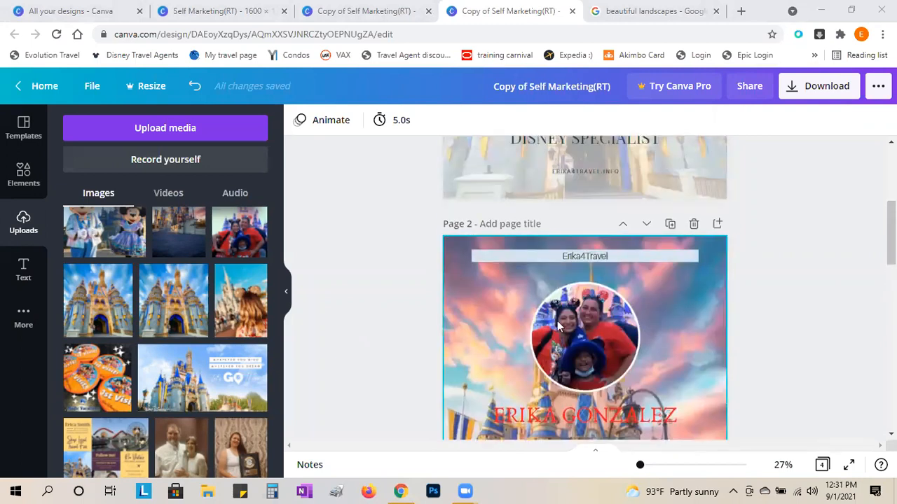
scroll(374, 328, "up", 2)
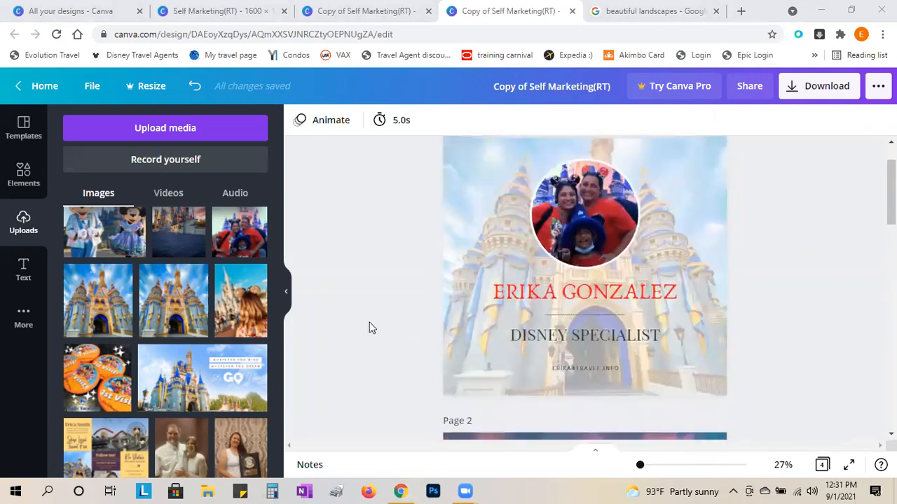
scroll(371, 328, "down", 5)
scroll(371, 328, "down", 2)
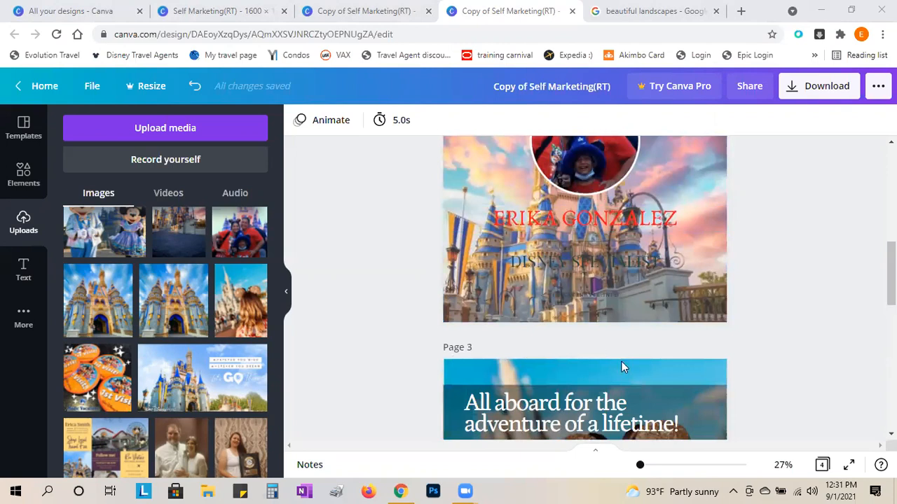
scroll(621, 362, "down", 2)
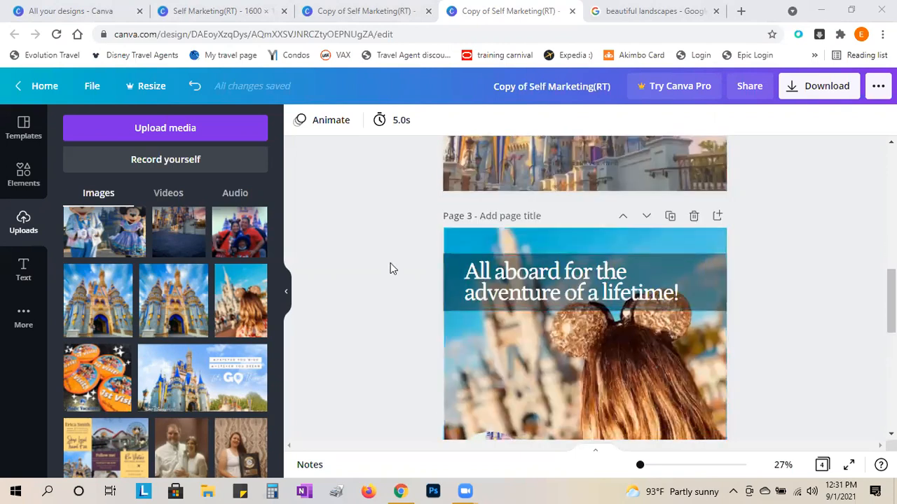
scroll(392, 267, "down", 1)
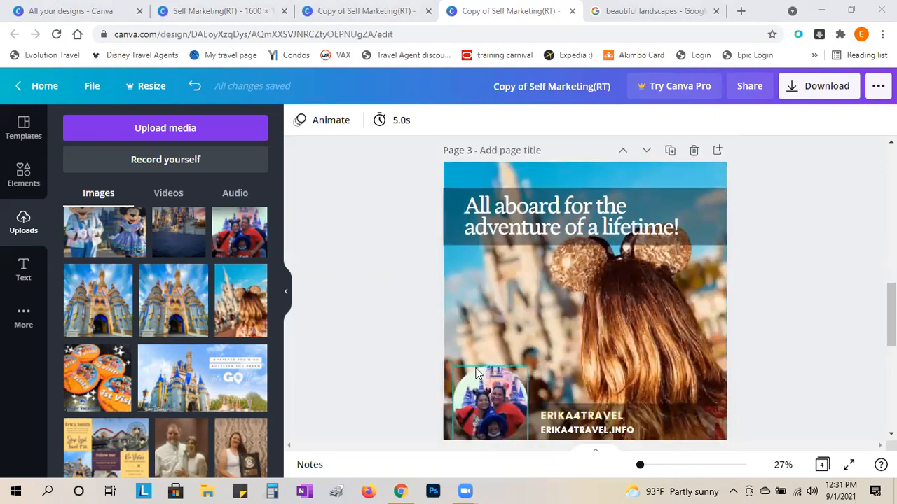
scroll(790, 306, "down", 1)
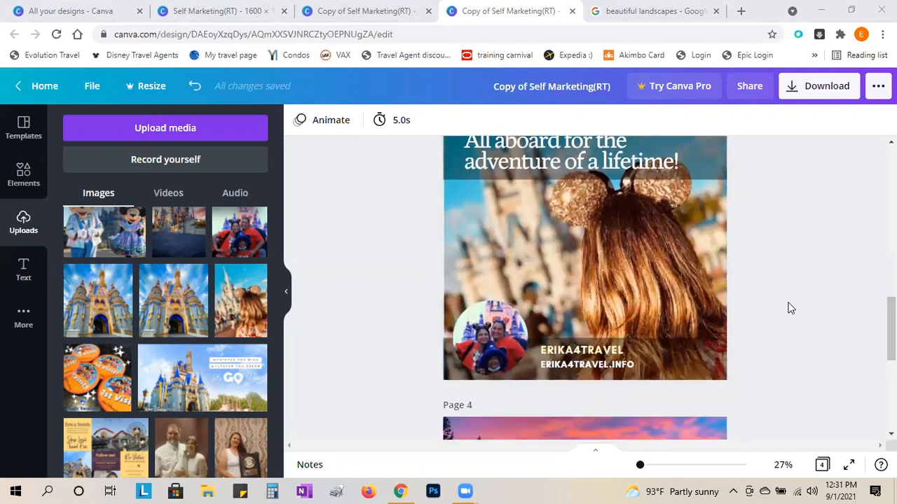
scroll(789, 306, "up", 1)
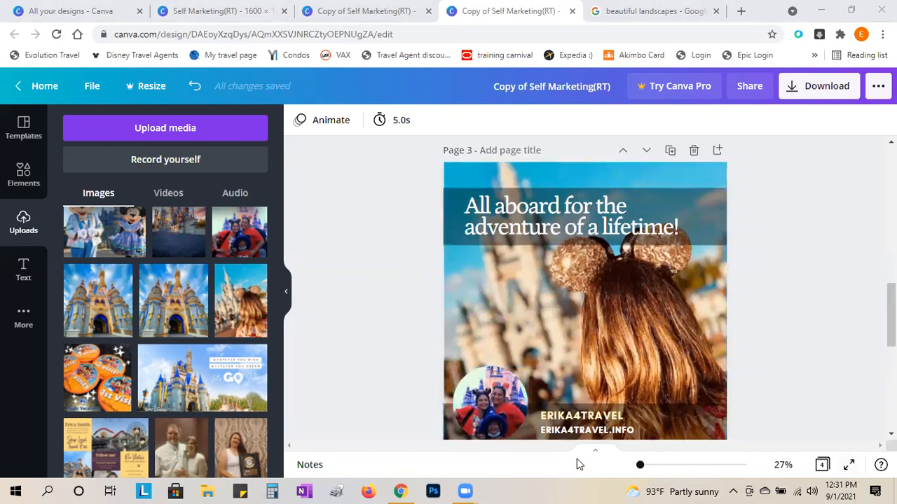
scroll(562, 396, "down", 1)
scroll(562, 396, "up", 1)
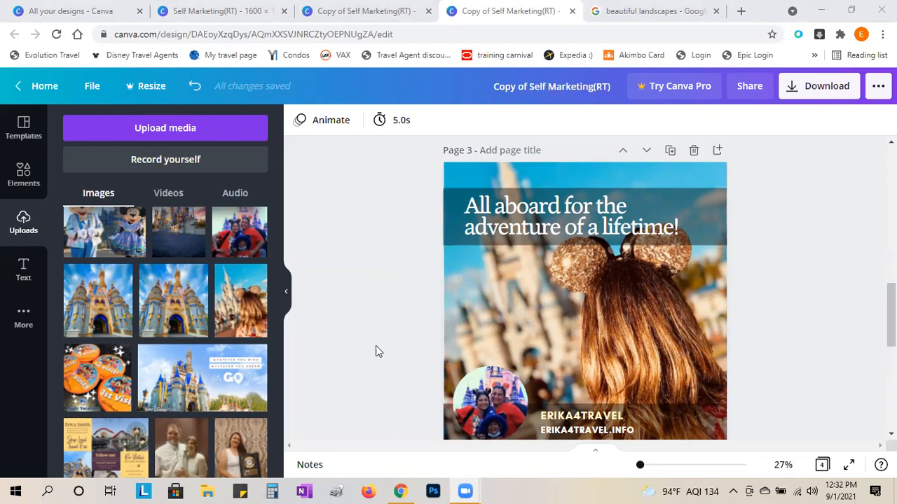
scroll(373, 348, "down", 1)
scroll(370, 349, "up", 1)
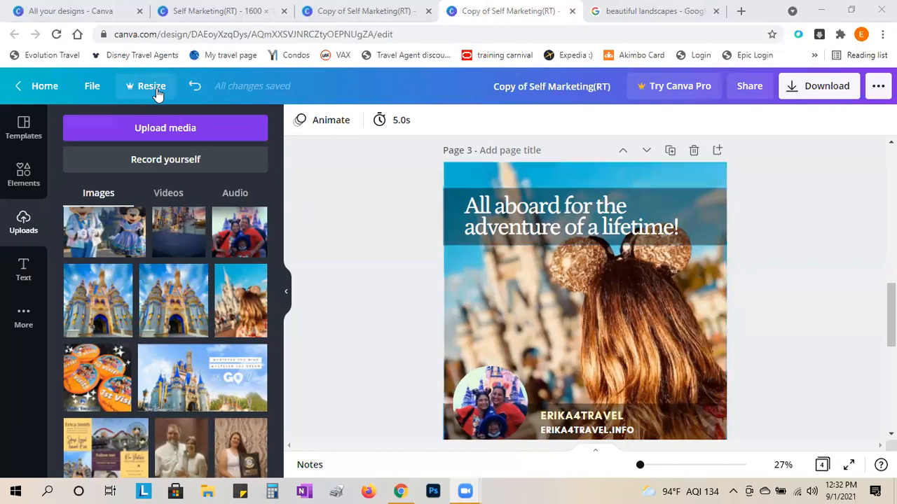
- Undo back to the airplane-wing background and template TIME TRAVEL GETAWAYS and website text
left_click(195, 94)
left_click(195, 94)
left_click(194, 94)
left_click(194, 94)
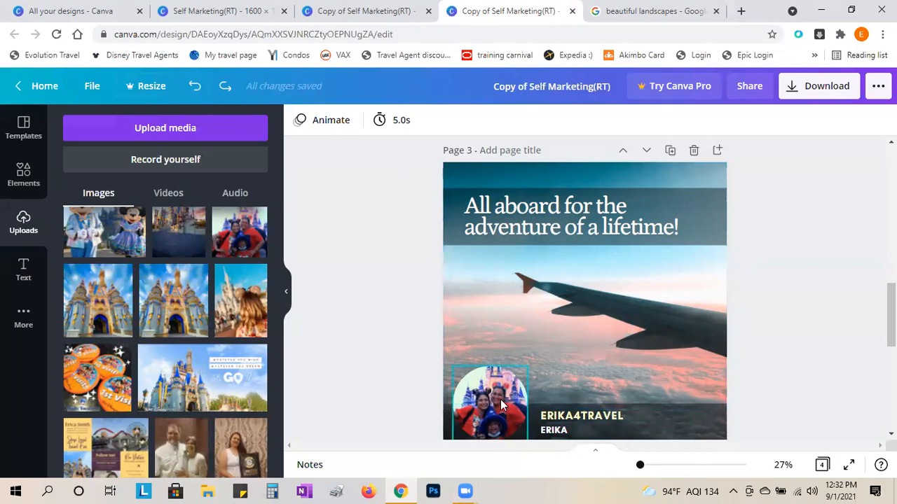
left_click(199, 90)
left_click(199, 89)
left_click(199, 90)
left_click(199, 89)
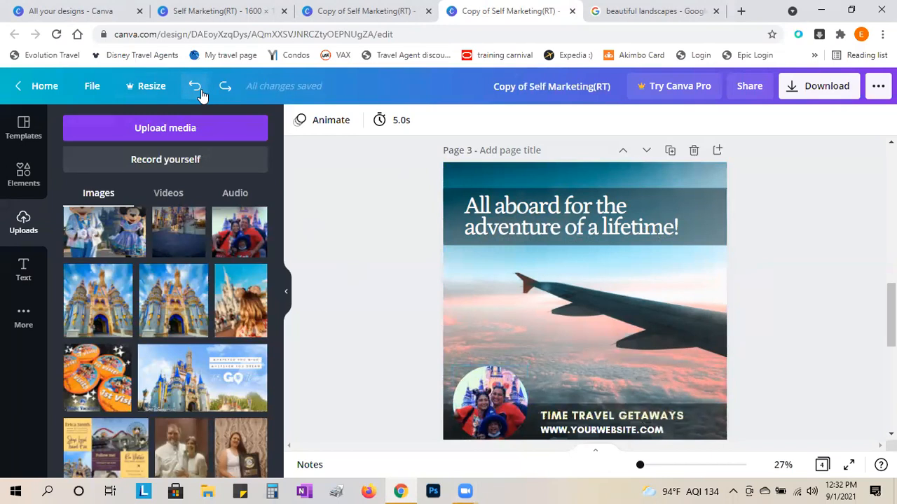
- Redo the business name and website edits, then switch to the original Self Marketing(RT) design
left_click(227, 92)
left_click(227, 91)
left_click(227, 91)
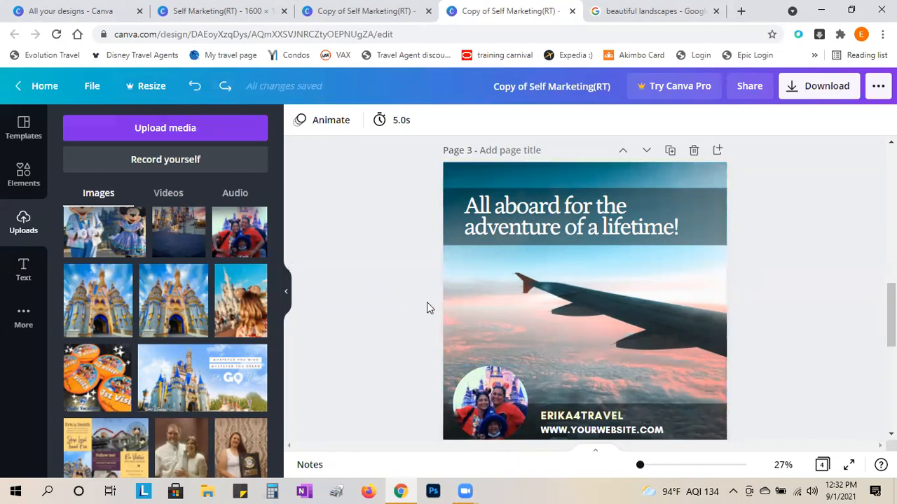
left_click(225, 87)
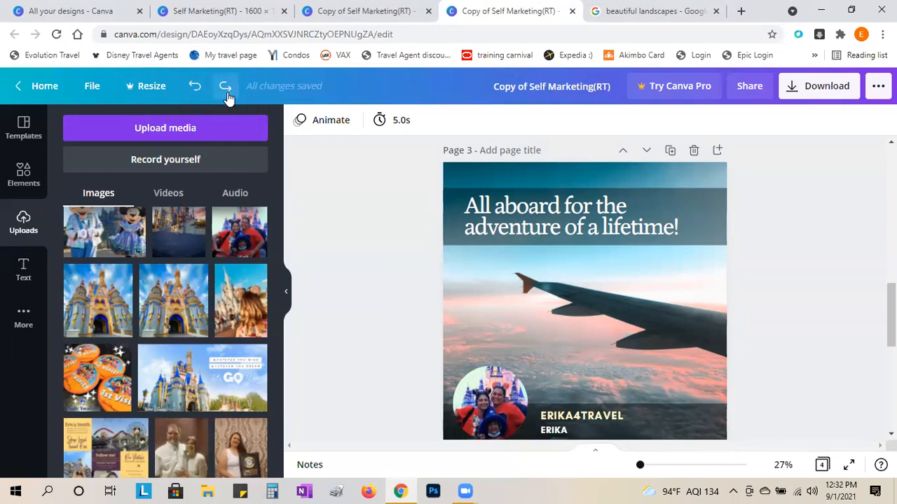
left_click(224, 87)
left_click(225, 87)
left_click(224, 86)
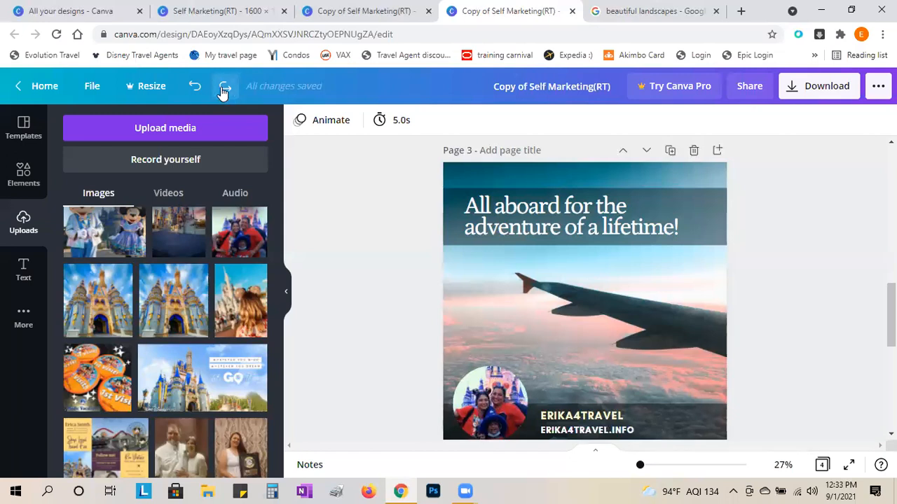
left_click(226, 10)
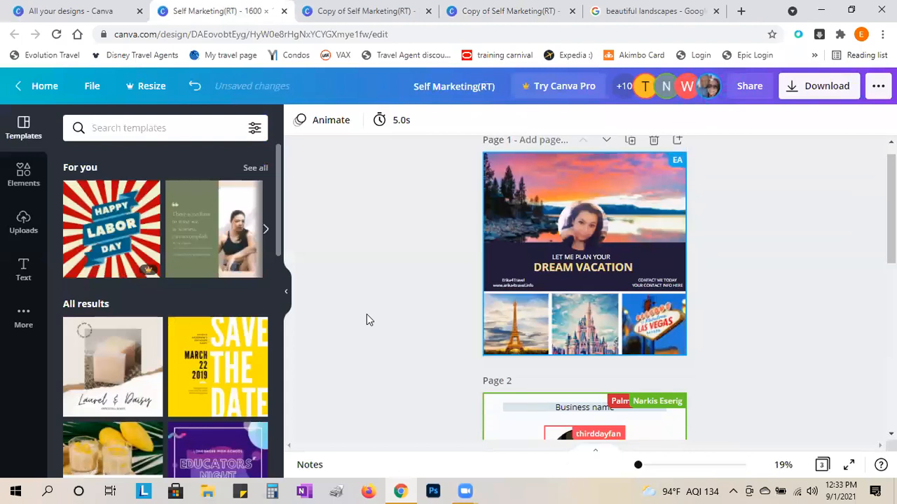
- Move the destination specialist card to first place and the Dream Vacation page down one
scroll(768, 379, "down", 4)
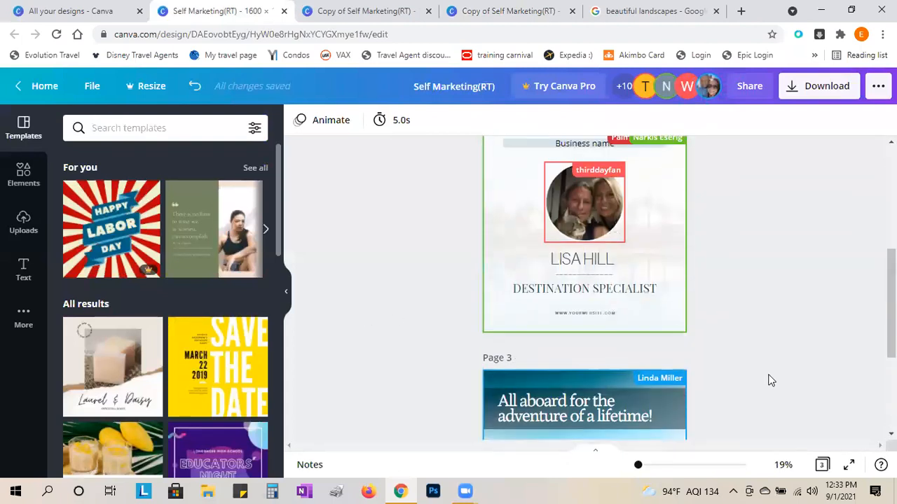
scroll(769, 379, "up", 3)
scroll(768, 379, "down", 4)
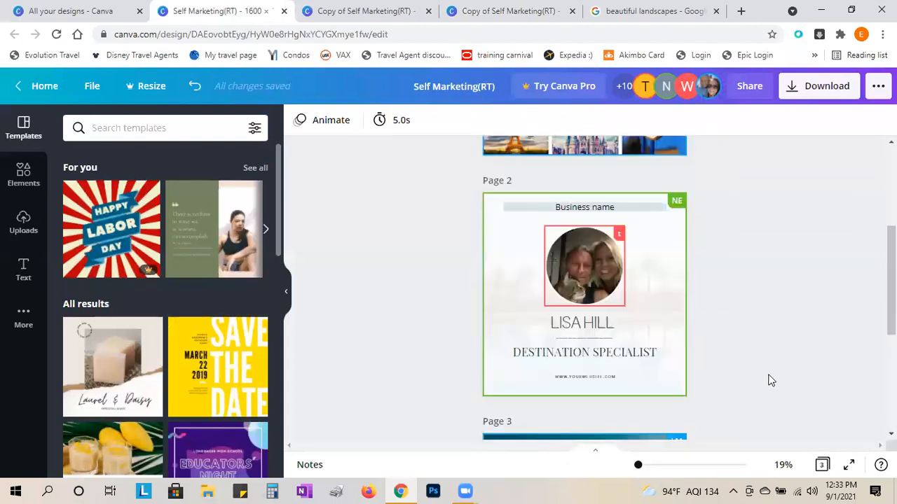
scroll(769, 379, "down", 3)
scroll(768, 379, "up", 6)
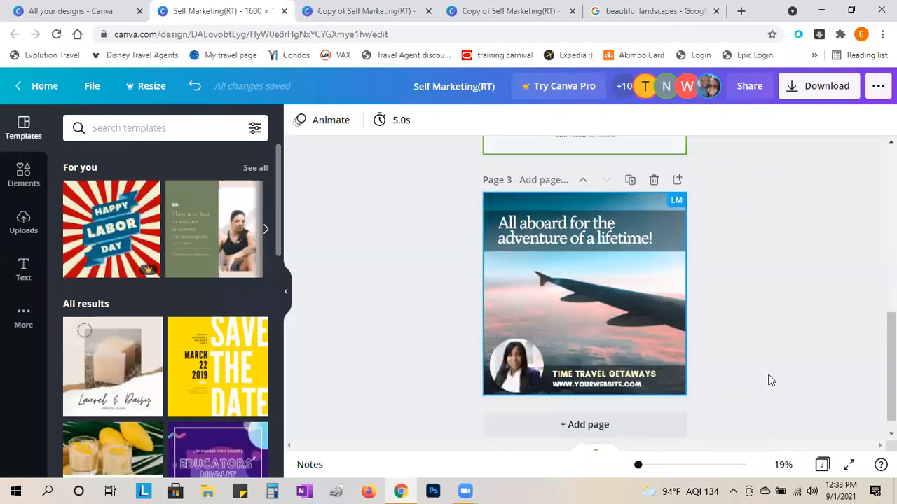
scroll(769, 379, "up", 2)
mouse_move(612, 388)
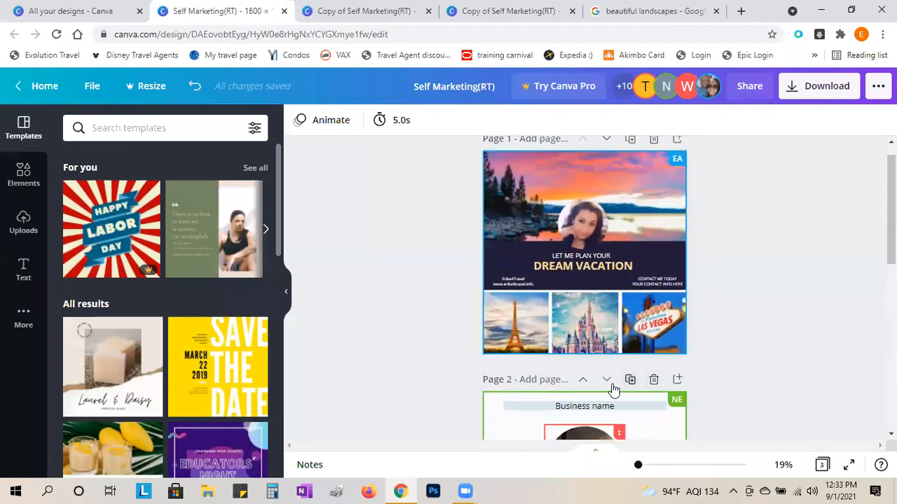
left_click(583, 381)
scroll(622, 379, "down", 4)
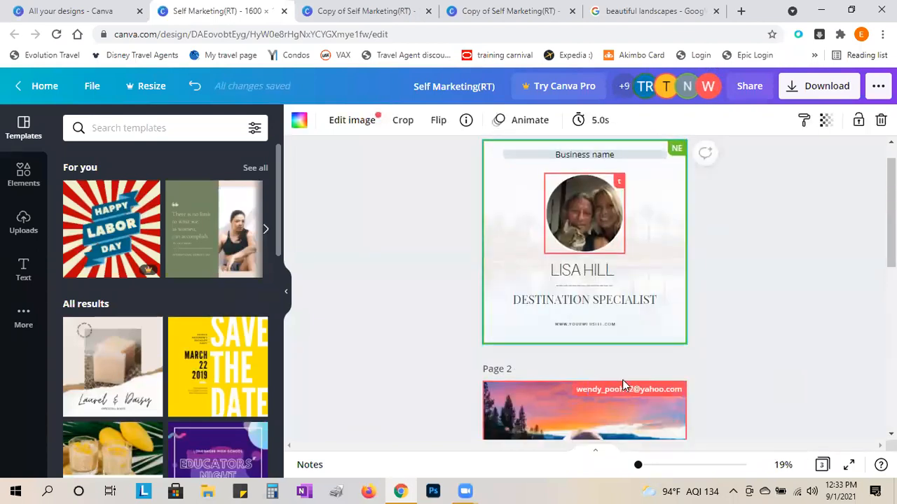
left_click(606, 206)
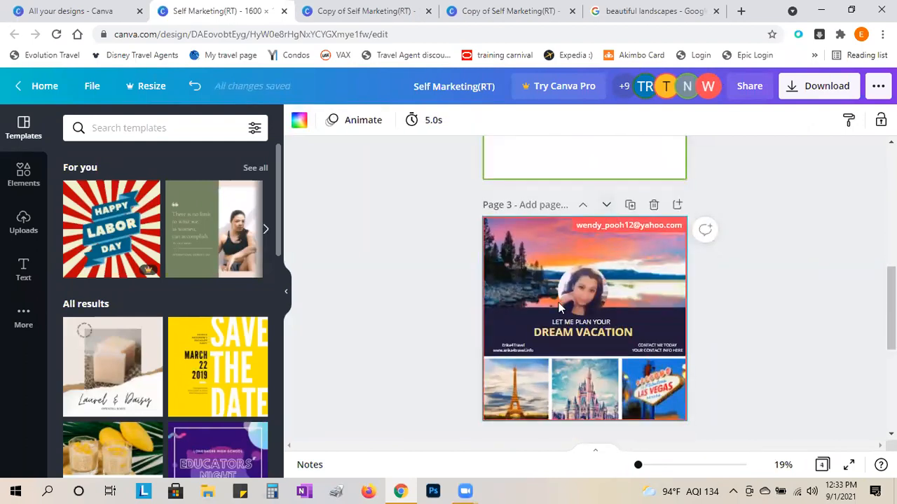
scroll(443, 316, "up", 4)
scroll(441, 316, "up", 2)
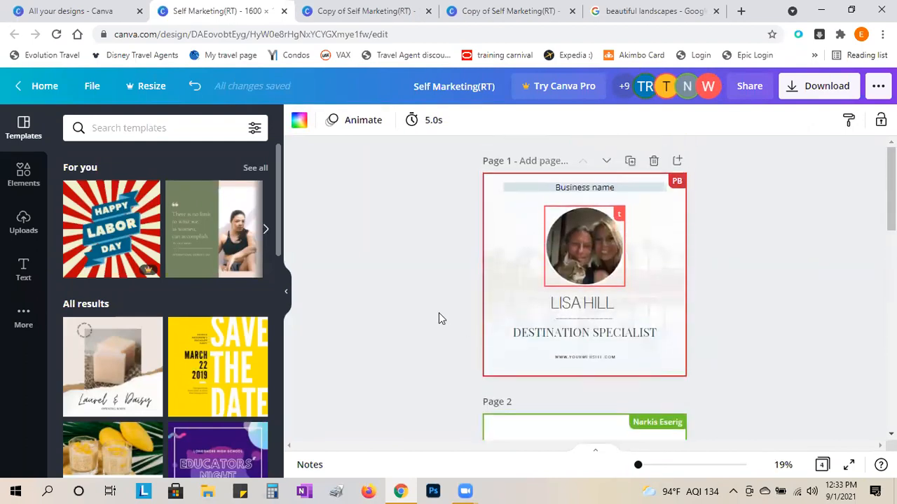
- Redo page 3's Mickey-ears photo in the copy, then switch to the beautiful landscapes results
left_click(366, 14)
scroll(686, 249, "down", 8)
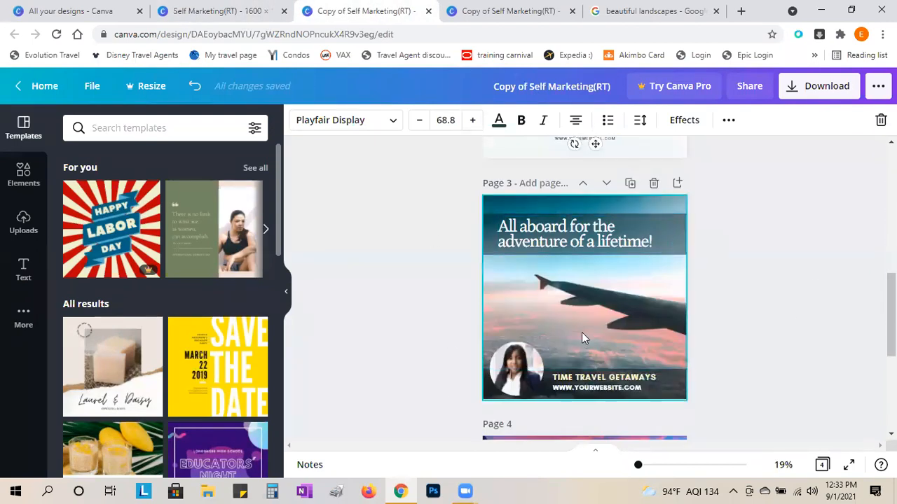
left_click(498, 11)
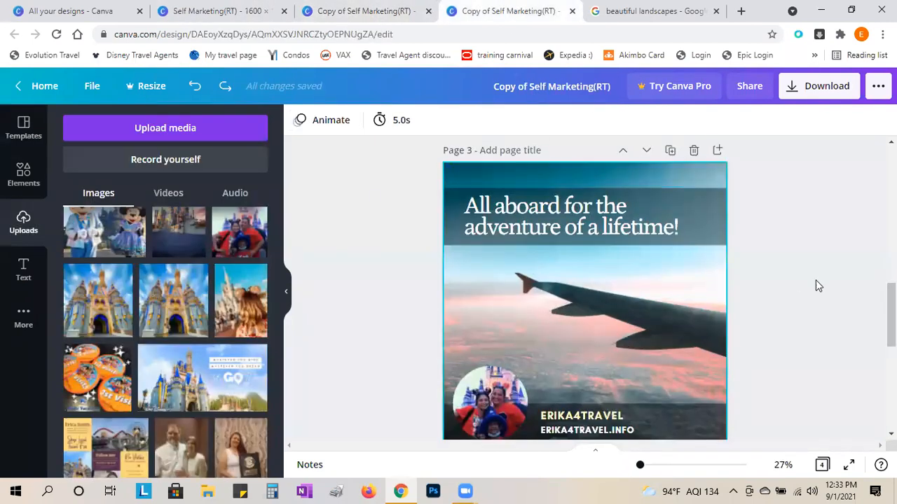
left_click(196, 86)
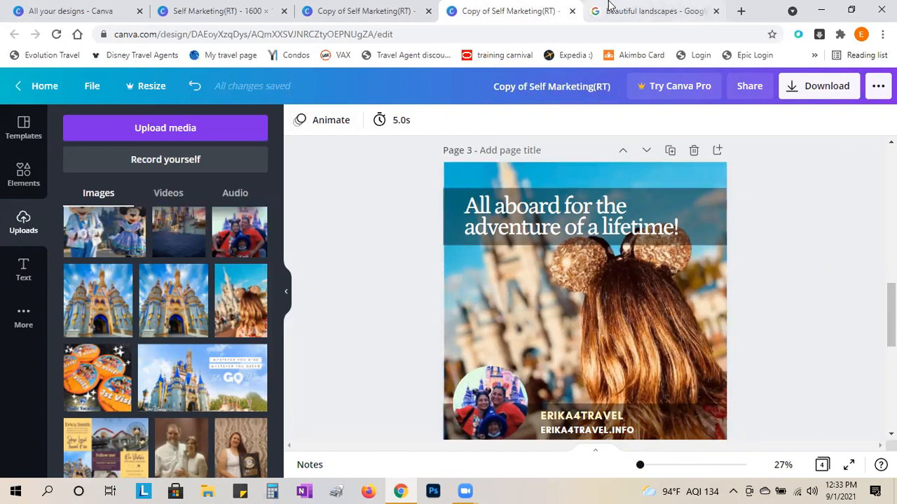
left_click(652, 10)
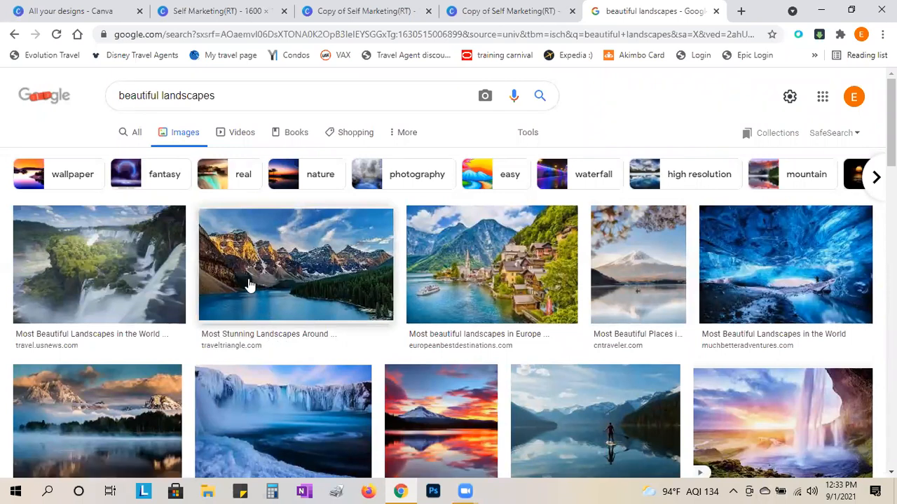
- Browse the beautiful landscapes results, then return to the Copy of Self Marketing(RT) design
scroll(426, 362, "down", 1)
scroll(422, 372, "up", 1)
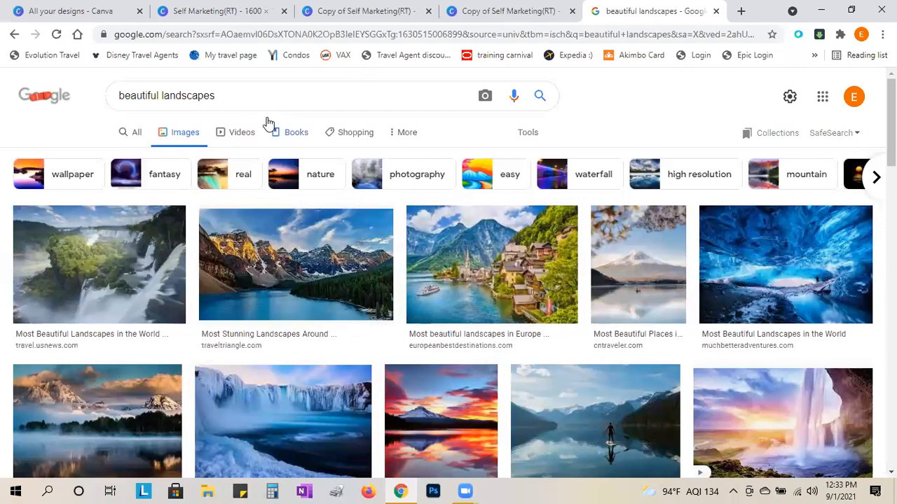
scroll(350, 273, "down", 2)
scroll(361, 401, "down", 5)
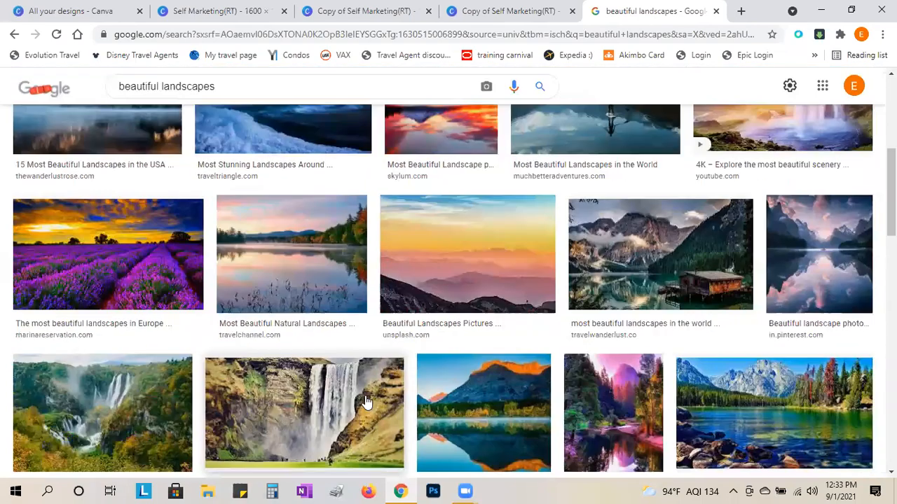
scroll(361, 402, "down", 6)
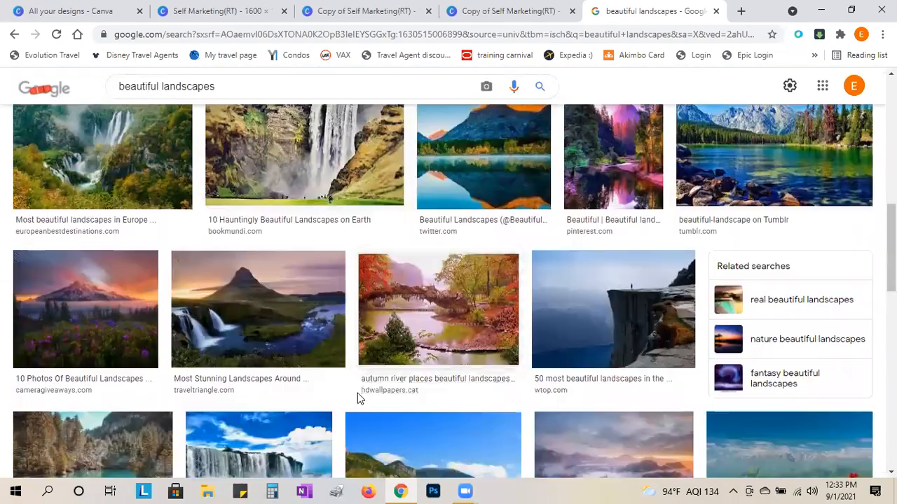
scroll(355, 402, "up", 12)
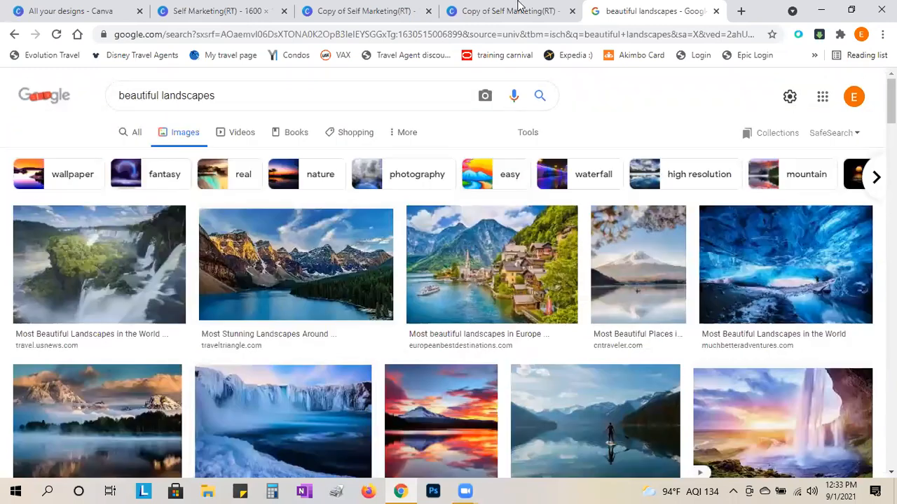
left_click(515, 12)
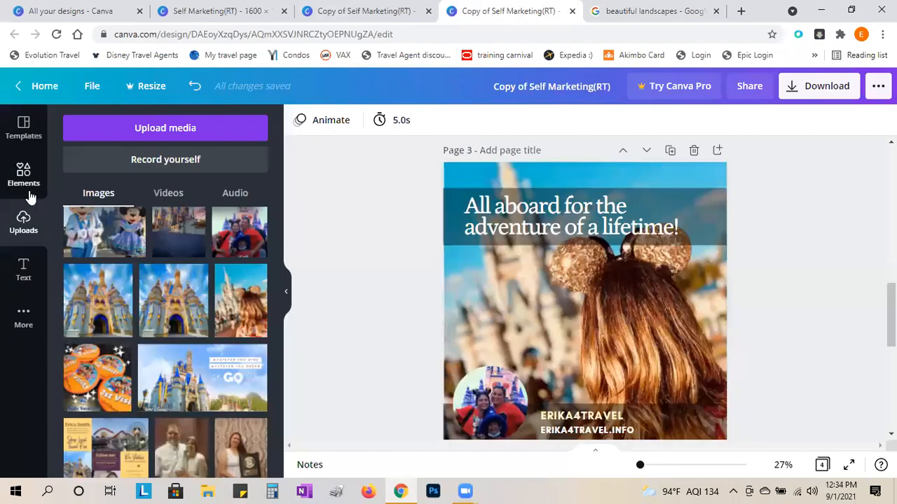
- Show the Templates then Elements panels, then go back to the beautiful landscapes results
left_click(24, 125)
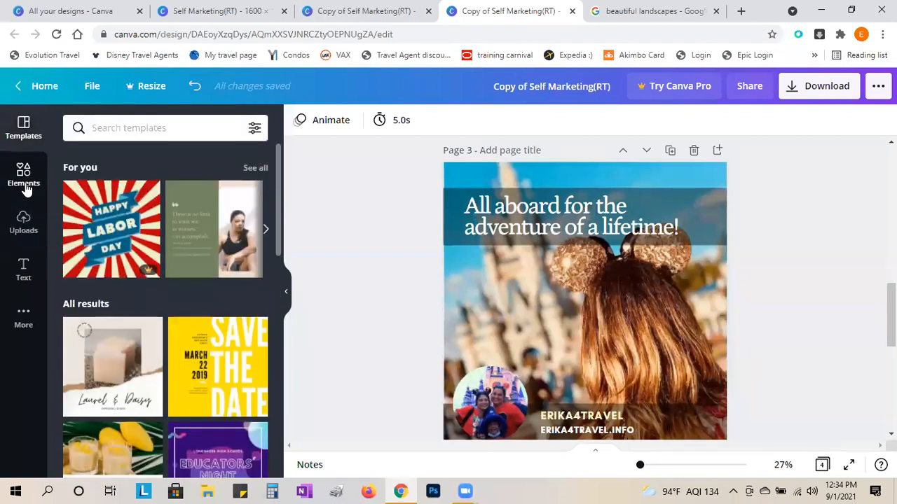
left_click(25, 186)
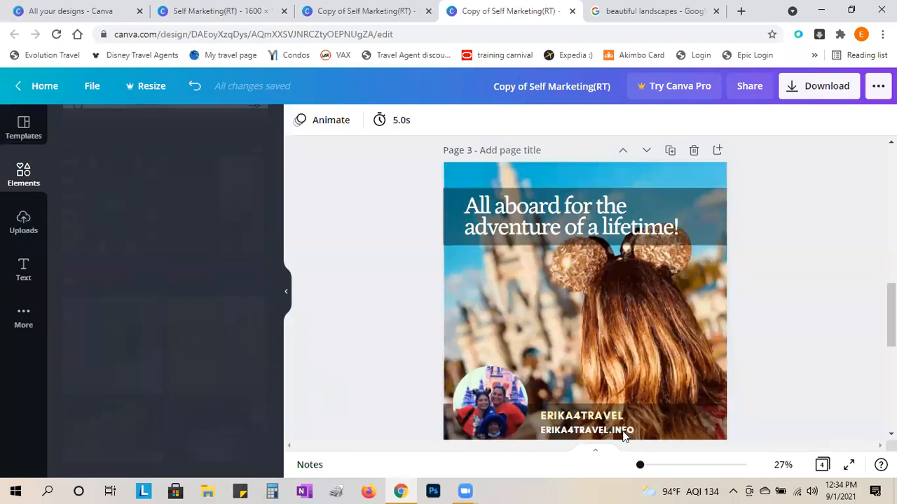
left_click(645, 10)
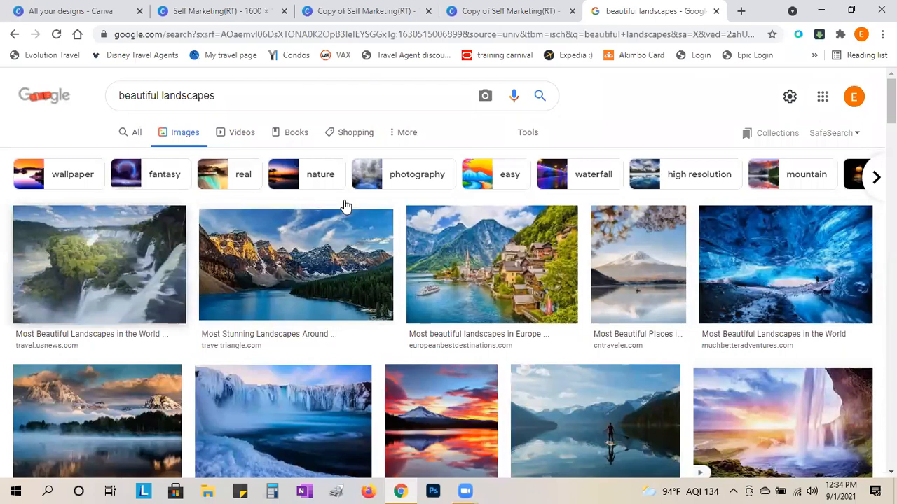
scroll(394, 294, "down", 2)
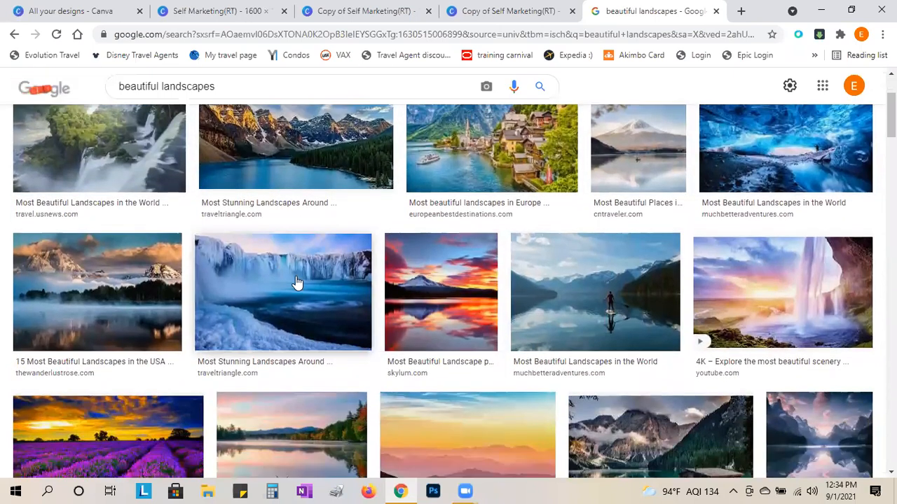
scroll(335, 301, "down", 2)
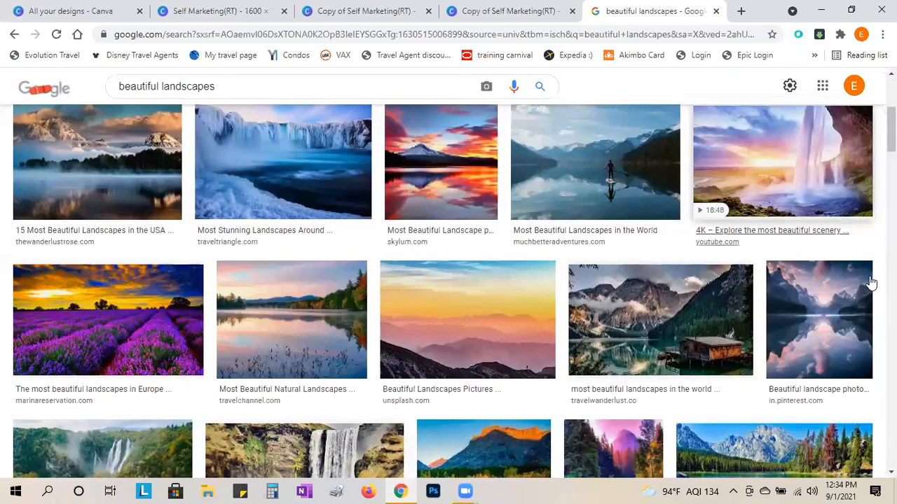
scroll(343, 322, "down", 2)
scroll(300, 331, "down", 2)
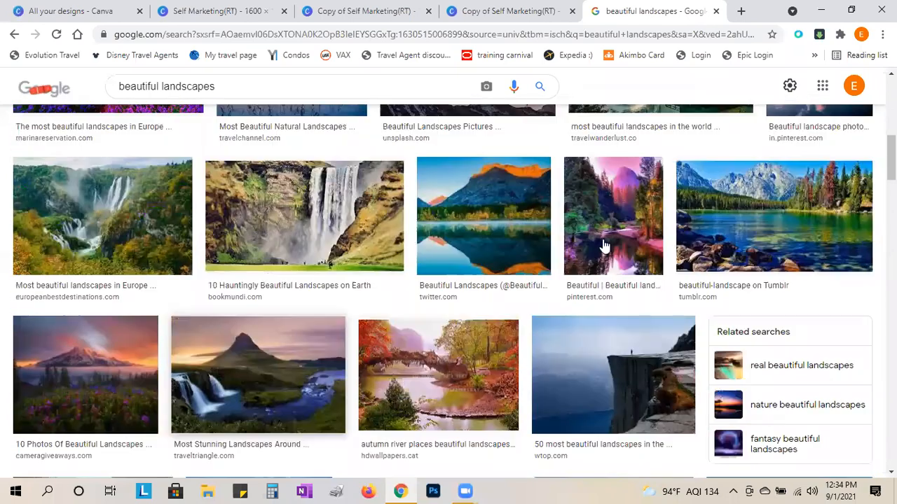
scroll(592, 243, "down", 1)
scroll(585, 246, "down", 1)
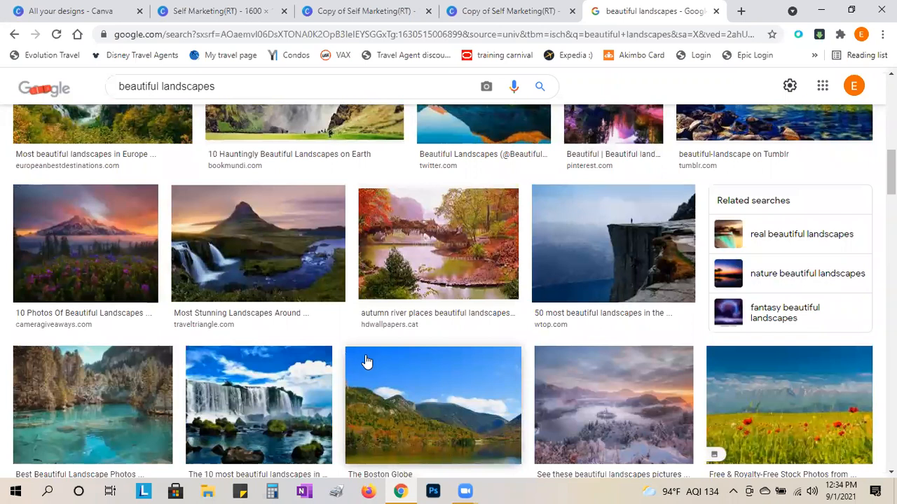
scroll(366, 362, "down", 1)
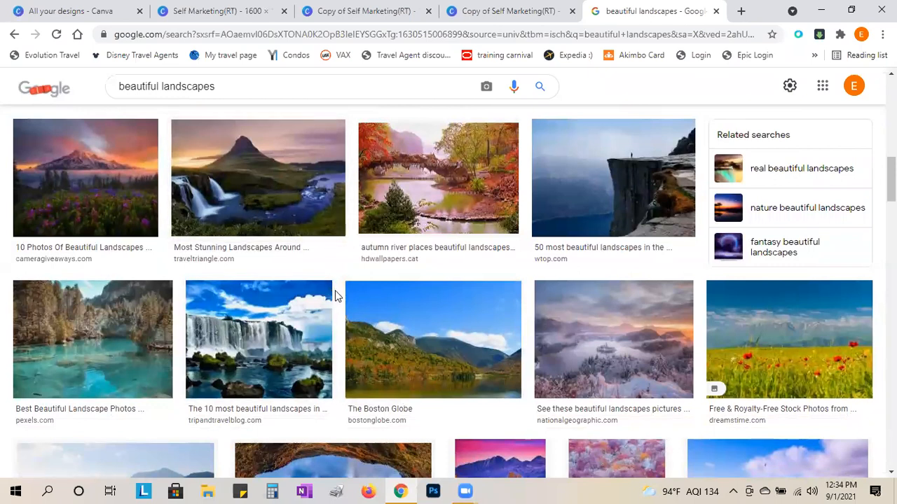
scroll(335, 295, "down", 6)
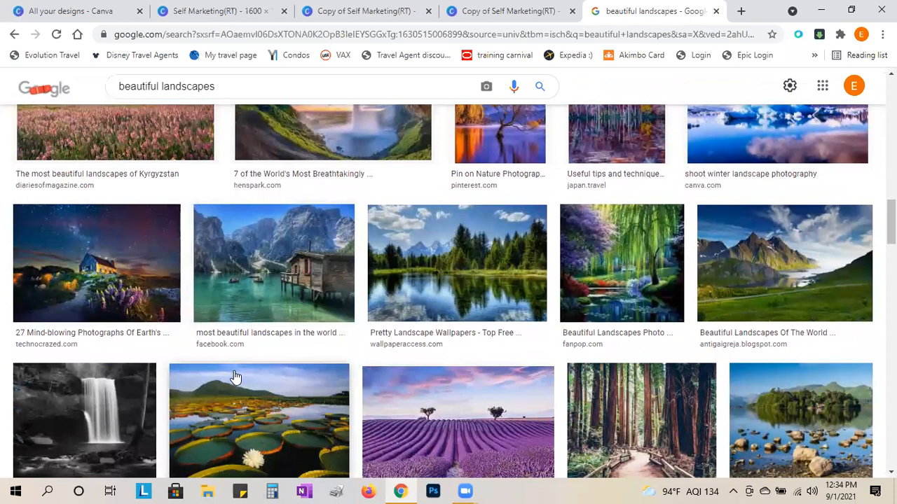
scroll(236, 378, "down", 1)
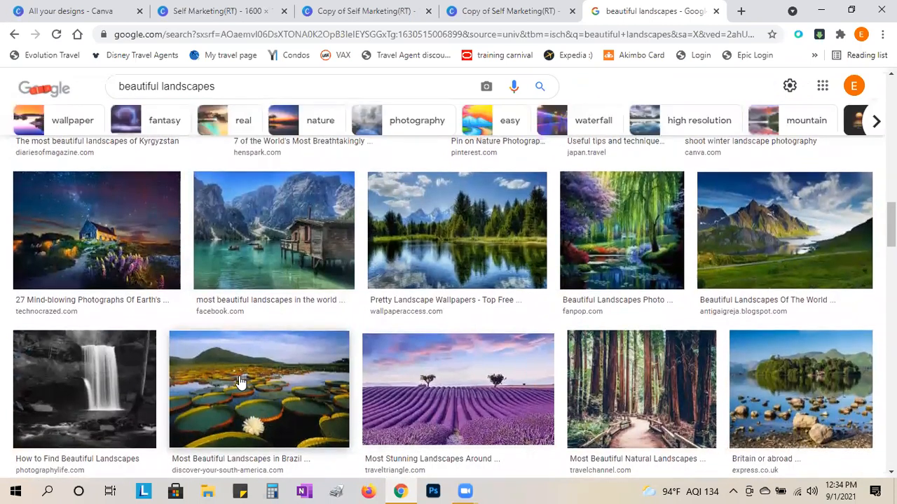
scroll(236, 384, "up", 2)
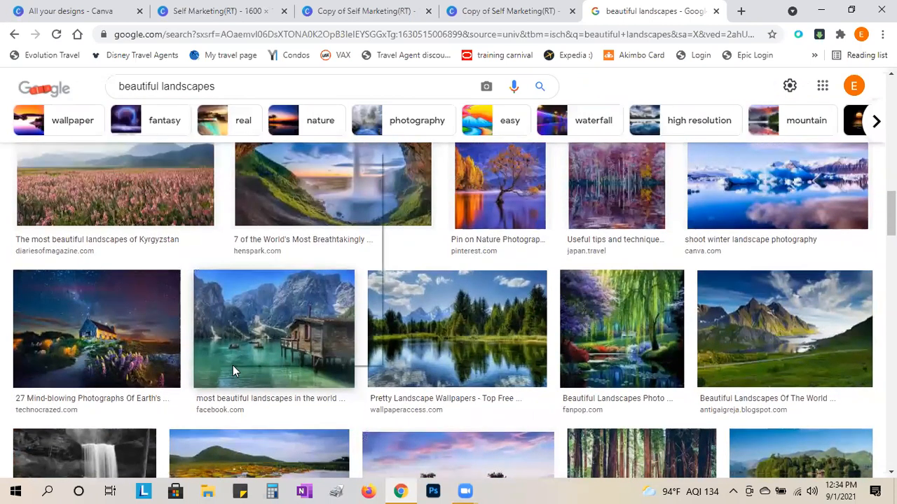
right_click(230, 367)
scroll(683, 358, "down", 5)
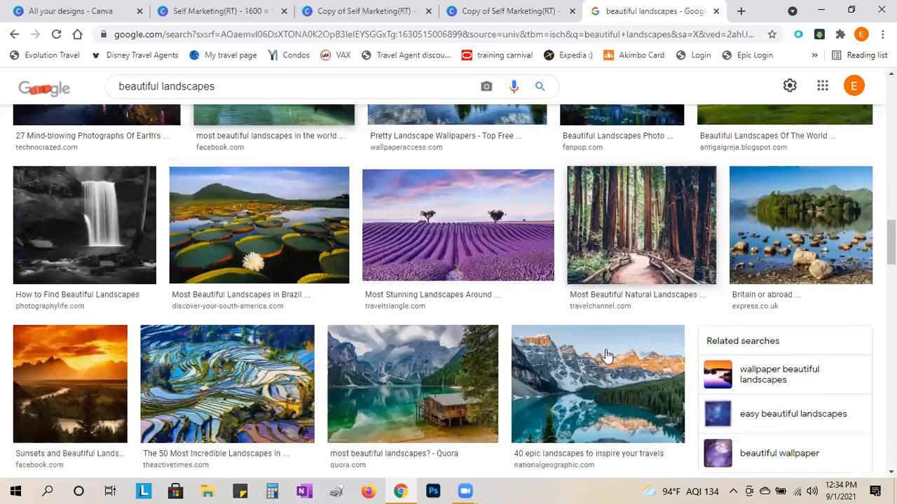
scroll(333, 449, "down", 3)
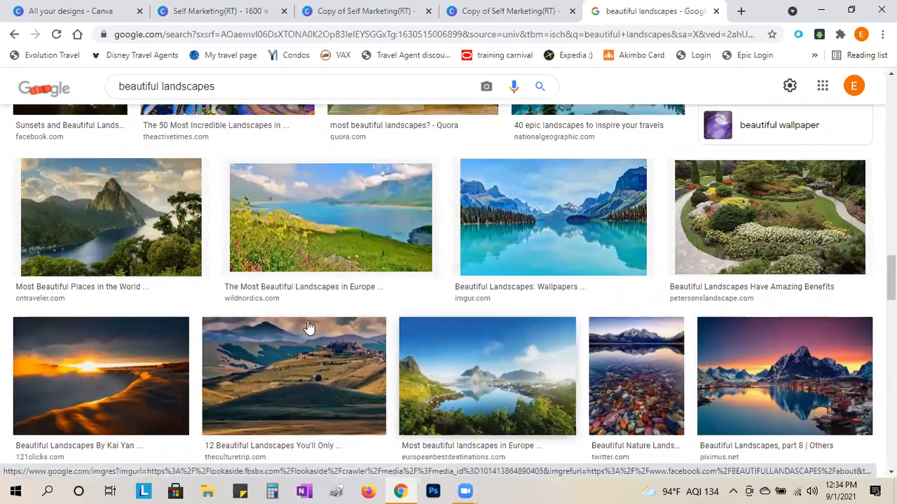
scroll(335, 359, "down", 2)
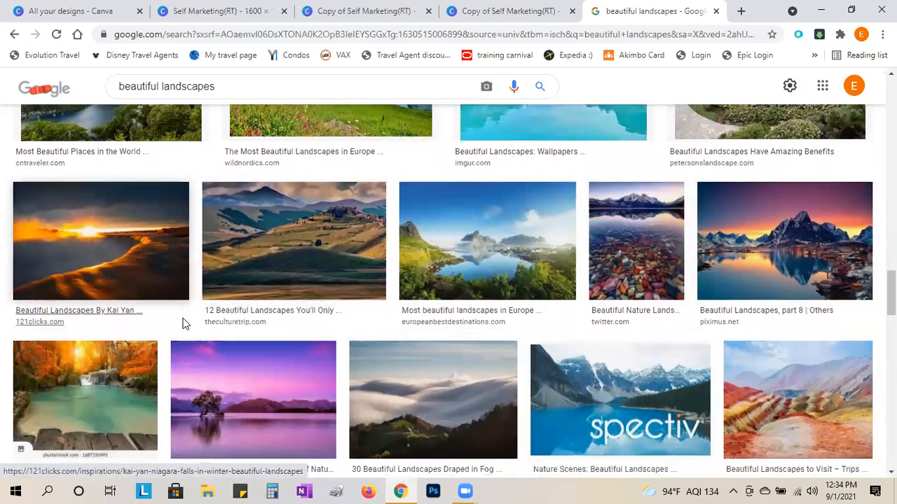
scroll(184, 321, "down", 2)
scroll(551, 396, "down", 1)
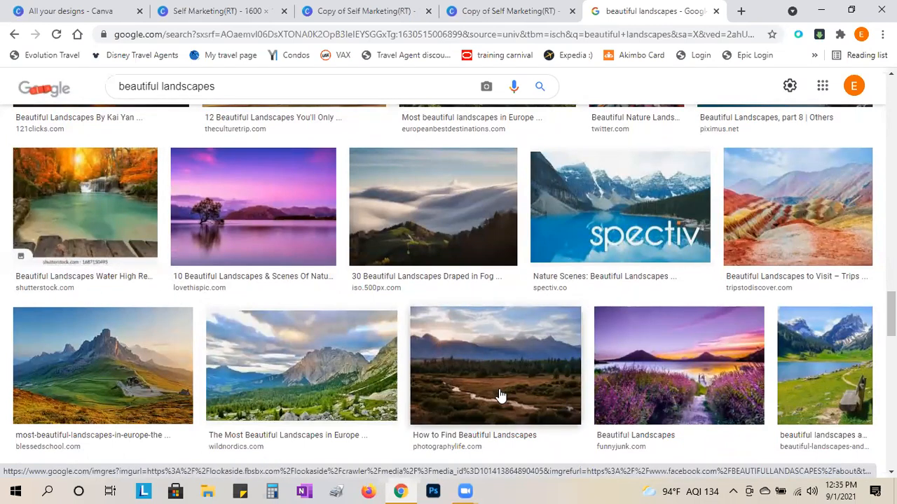
scroll(501, 393, "down", 1)
scroll(661, 390, "down", 5)
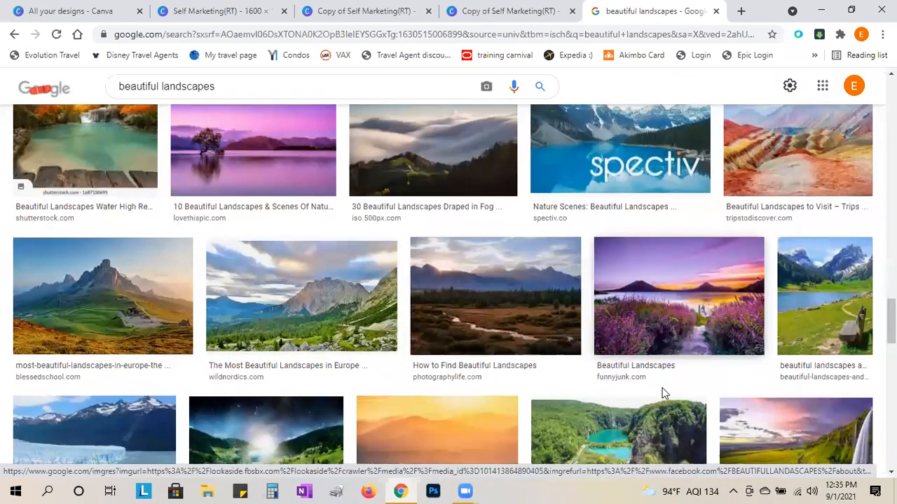
scroll(407, 400, "down", 4)
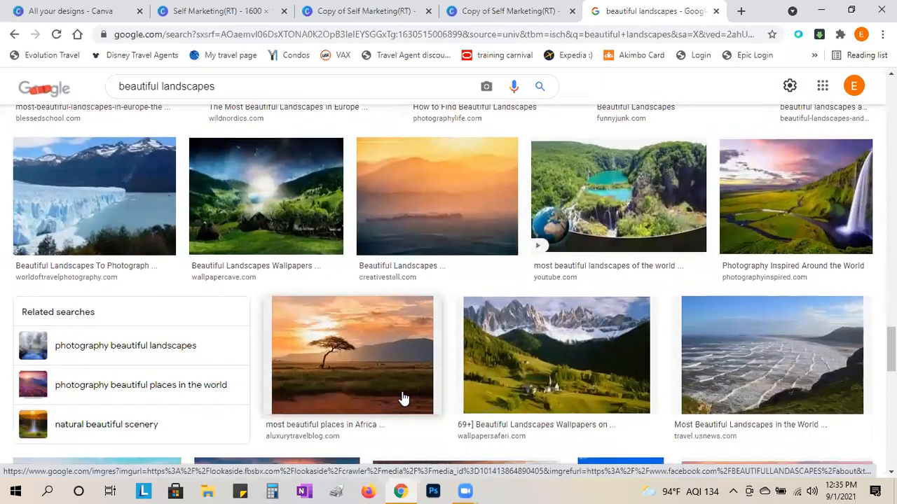
scroll(366, 302, "down", 6)
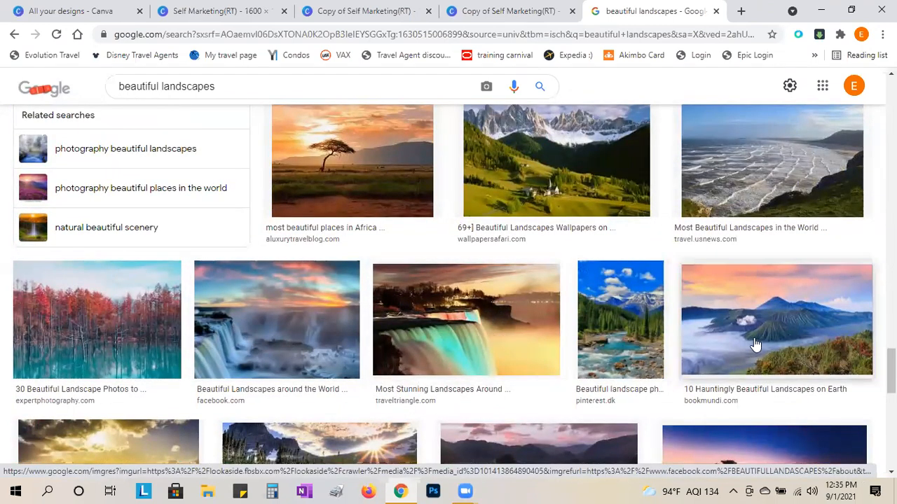
scroll(371, 344, "down", 4)
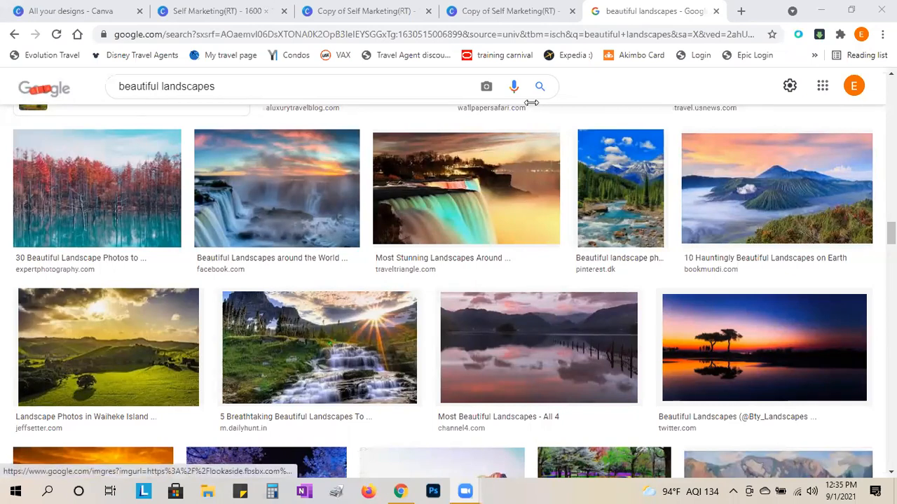
- Switch between the original and copy designs, ending on Copy of Self Marketing(RT)
left_click(496, 17)
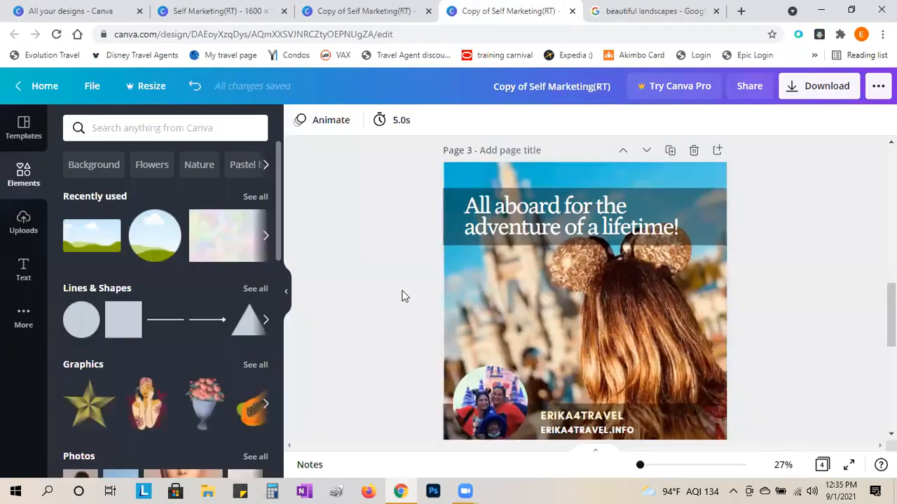
scroll(400, 297, "up", 5)
scroll(399, 297, "down", 5)
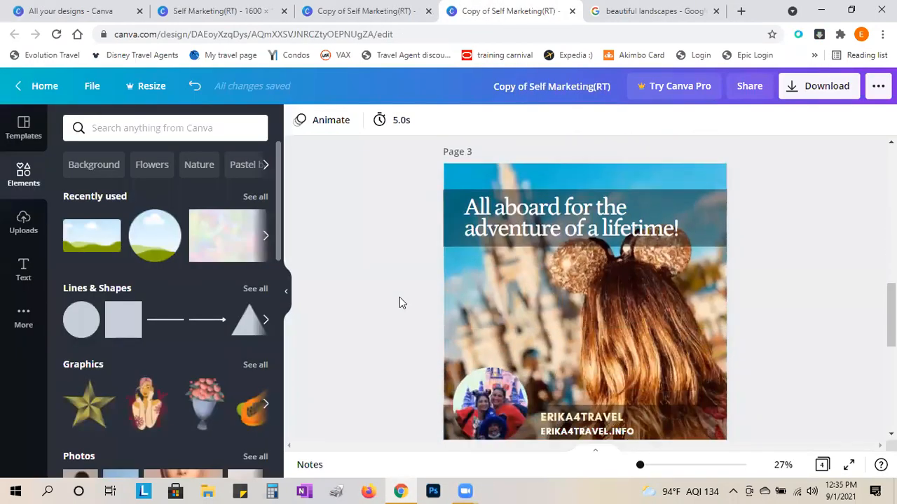
left_click(251, 11)
left_click(503, 14)
scroll(420, 368, "down", 6)
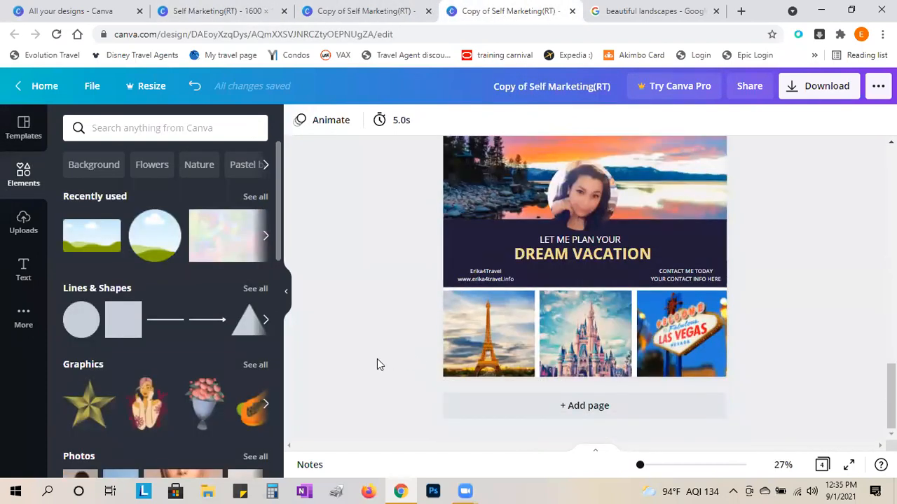
scroll(375, 364, "up", 1)
scroll(373, 365, "down", 1)
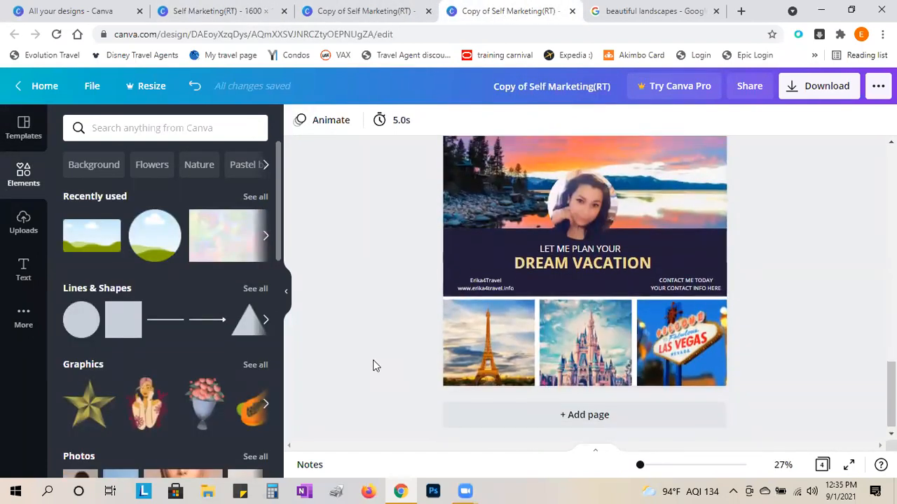
scroll(374, 365, "up", 1)
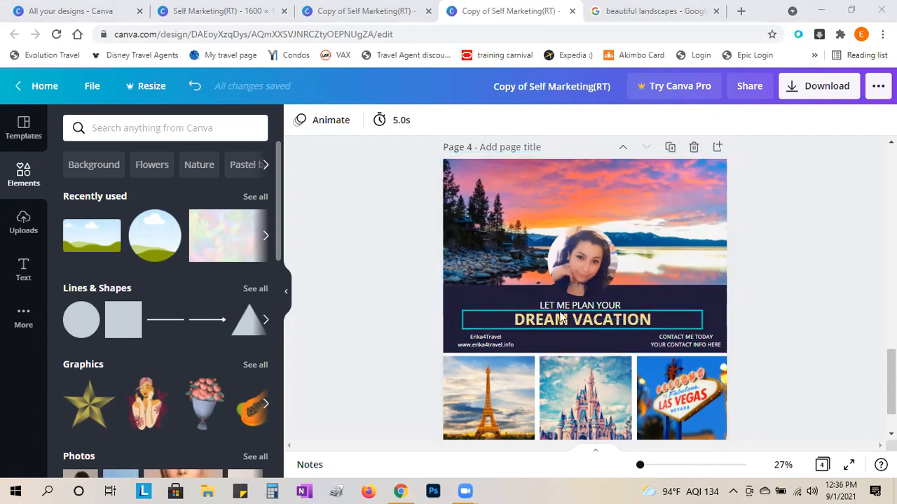
- Select the dark Dream Vacation banner shape on page 4 rather than its text lines
left_click(465, 301)
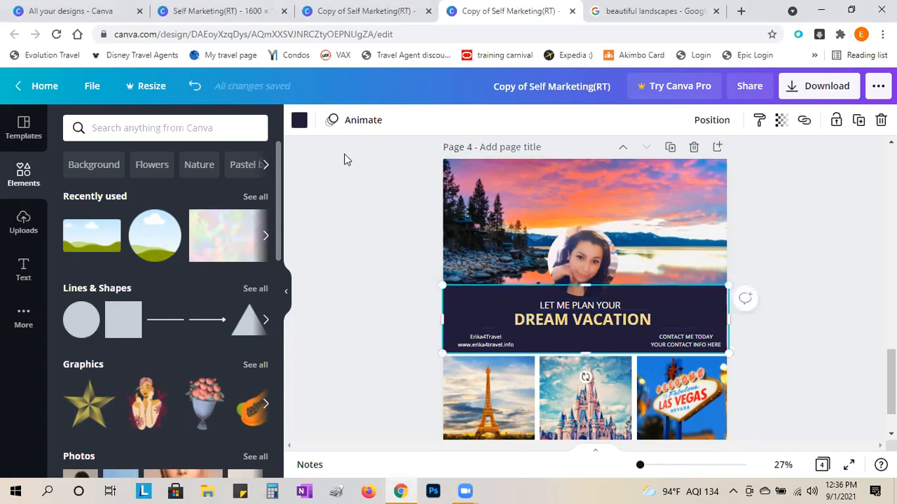
left_click(795, 292)
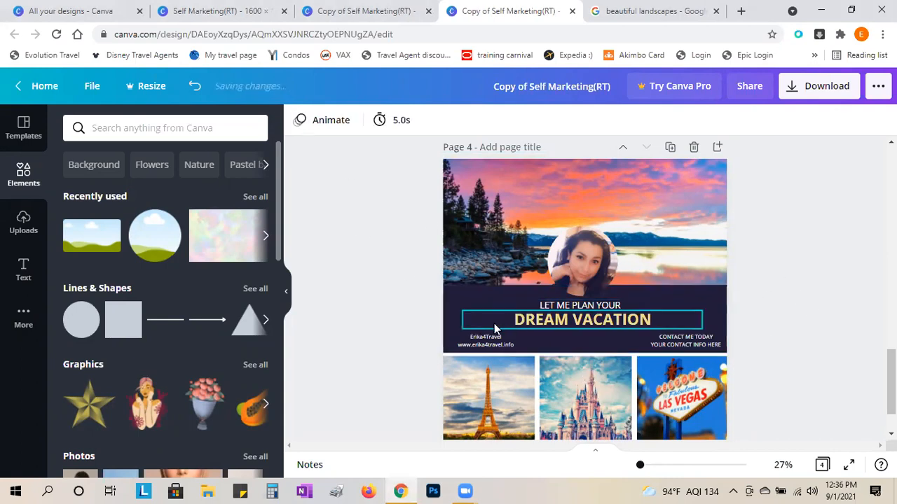
left_click(461, 299)
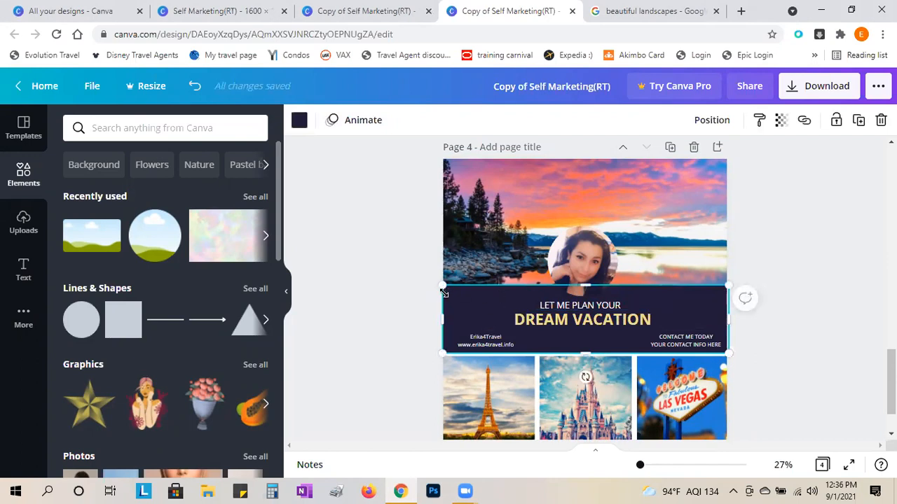
left_click(474, 337)
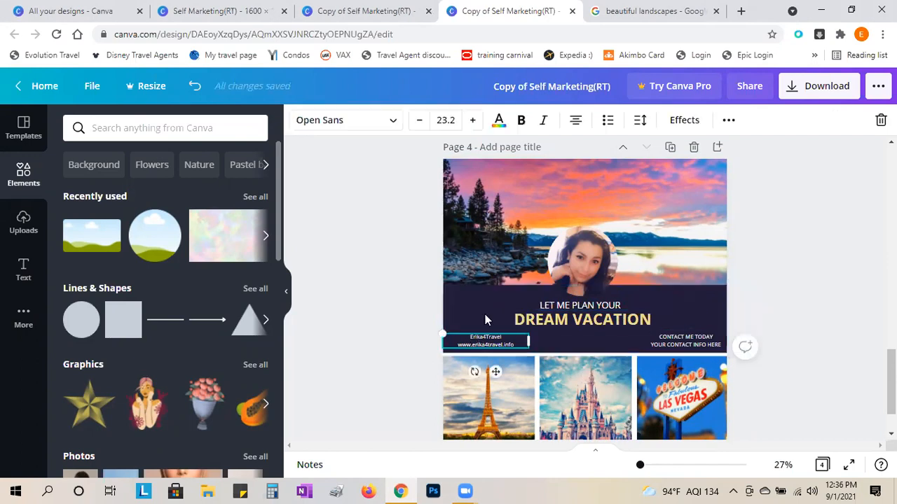
left_click(515, 319)
left_click(577, 305)
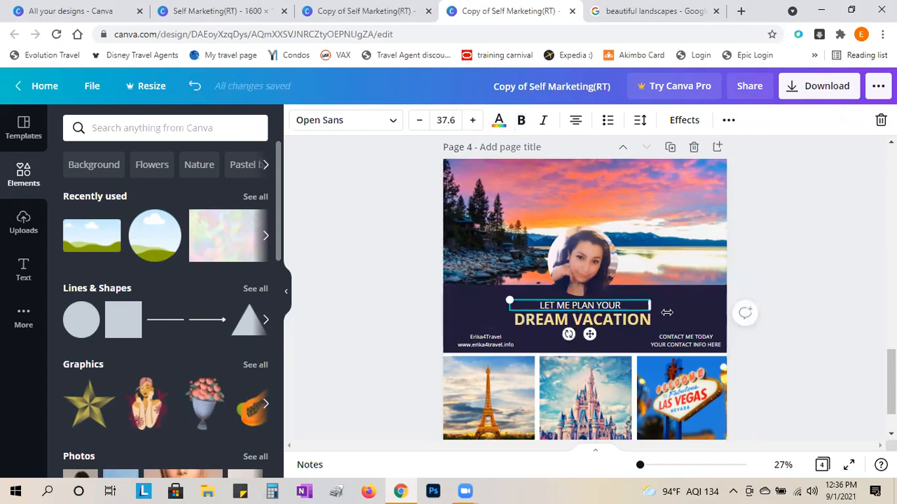
left_click(460, 294)
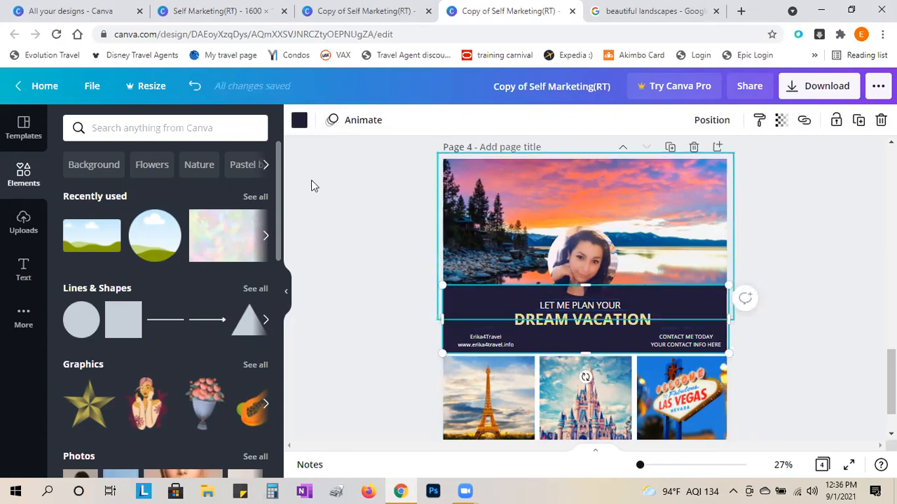
- Try coral, lilac, violet, red and pink default colours on the Dream Vacation banner
left_click(297, 123)
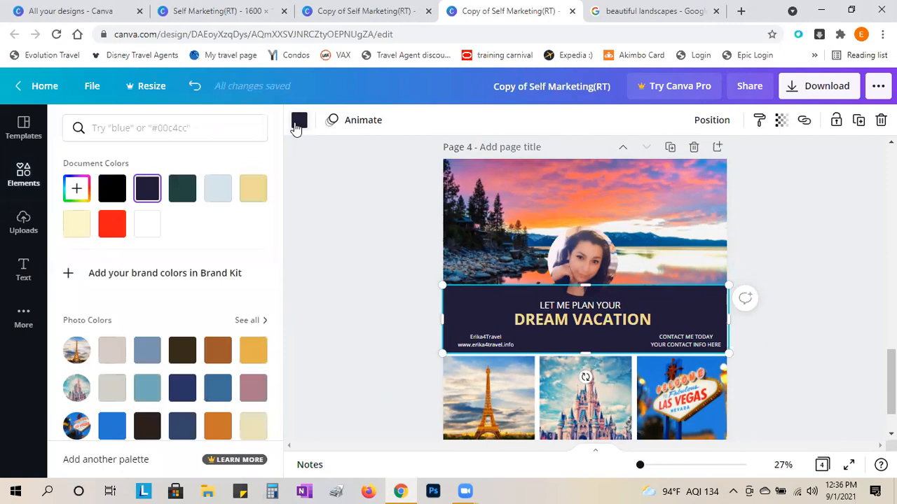
scroll(114, 338, "down", 1)
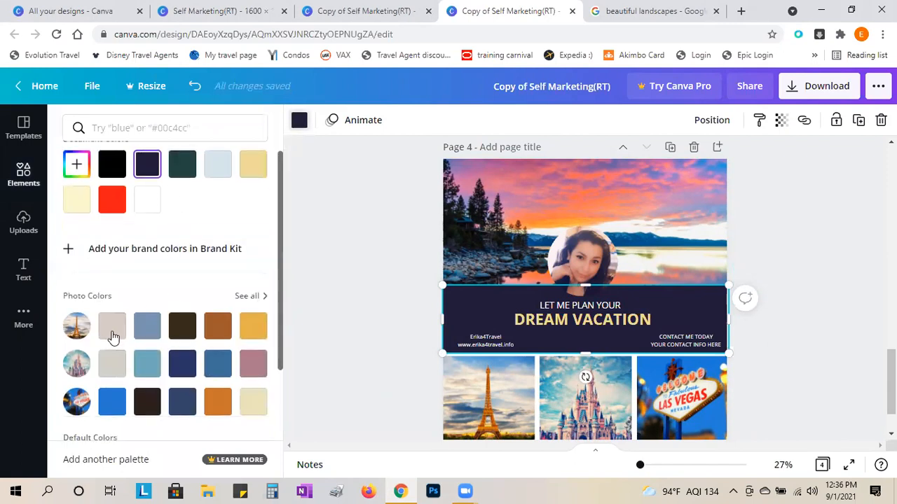
scroll(196, 342, "down", 2)
scroll(89, 267, "up", 1)
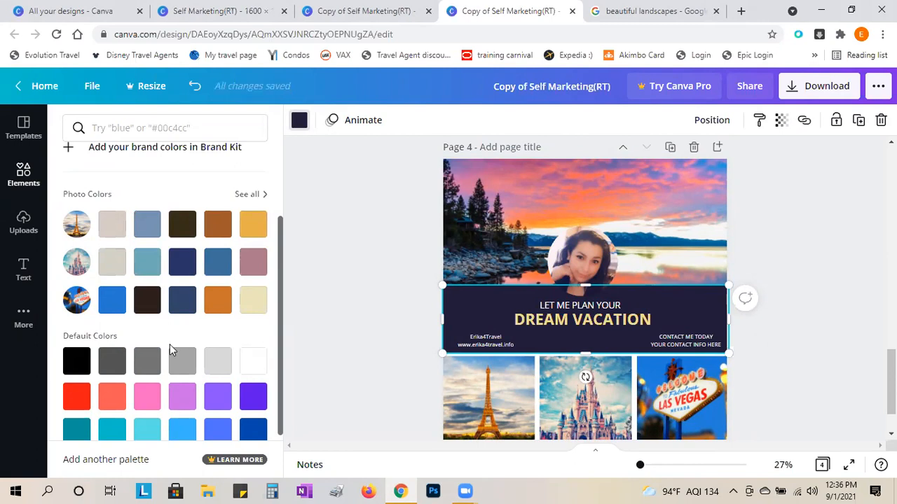
scroll(183, 308, "down", 2)
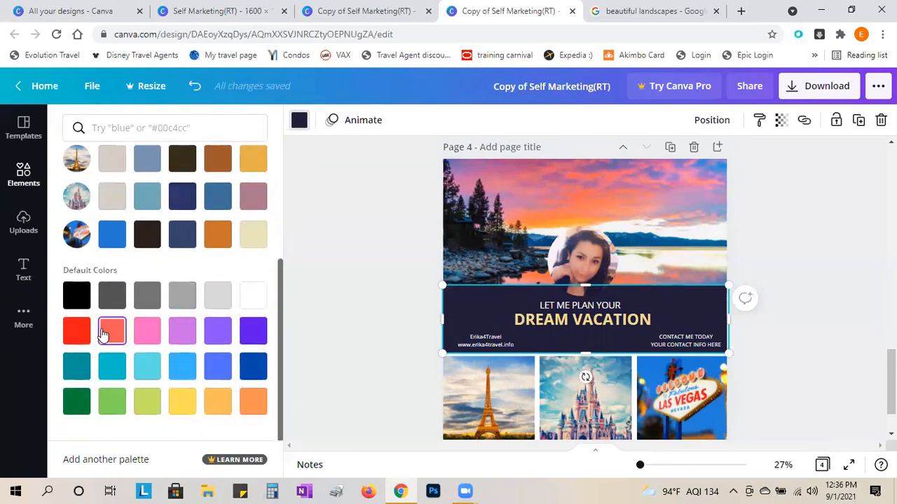
left_click(104, 334)
left_click(183, 334)
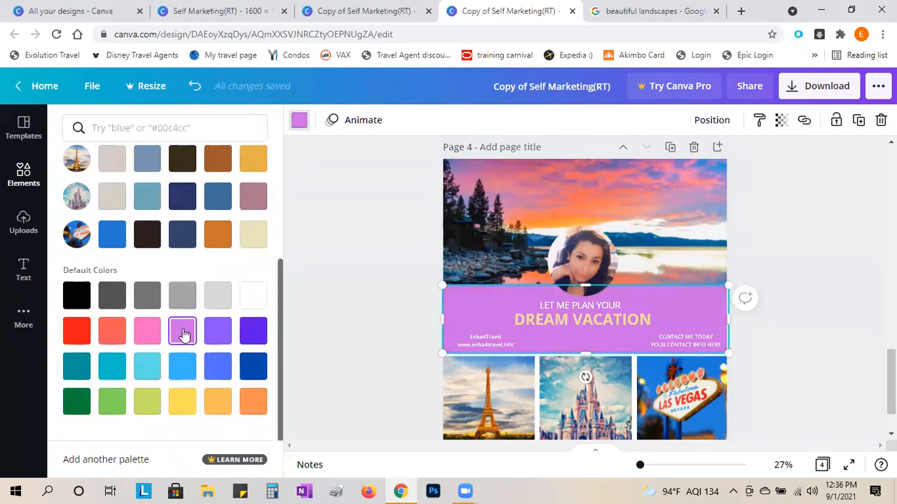
left_click(253, 331)
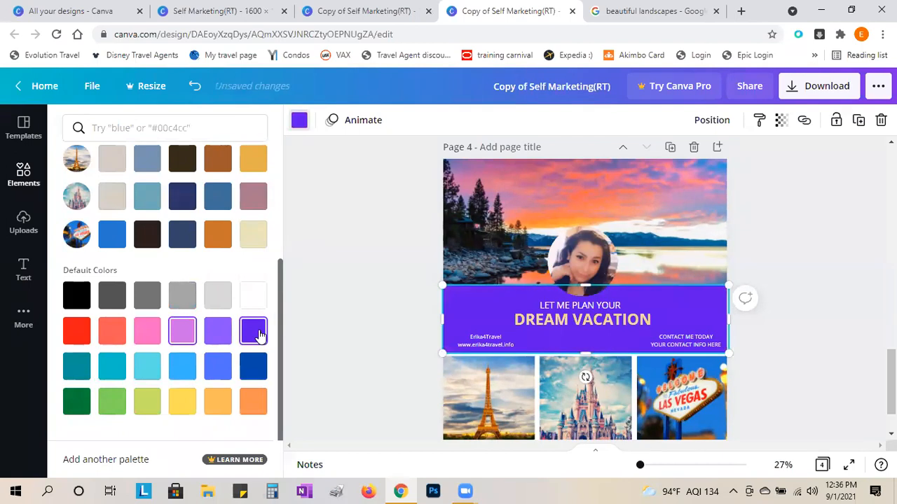
left_click(76, 330)
left_click(116, 335)
left_click(148, 338)
- Settle on the light blue photo colour for the banner
scroll(148, 338, "up", 1)
left_click(152, 261)
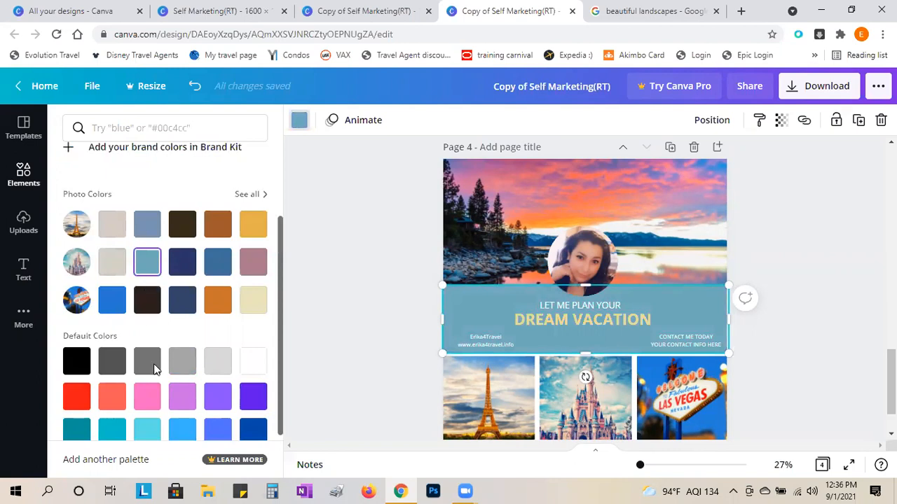
scroll(154, 368, "down", 1)
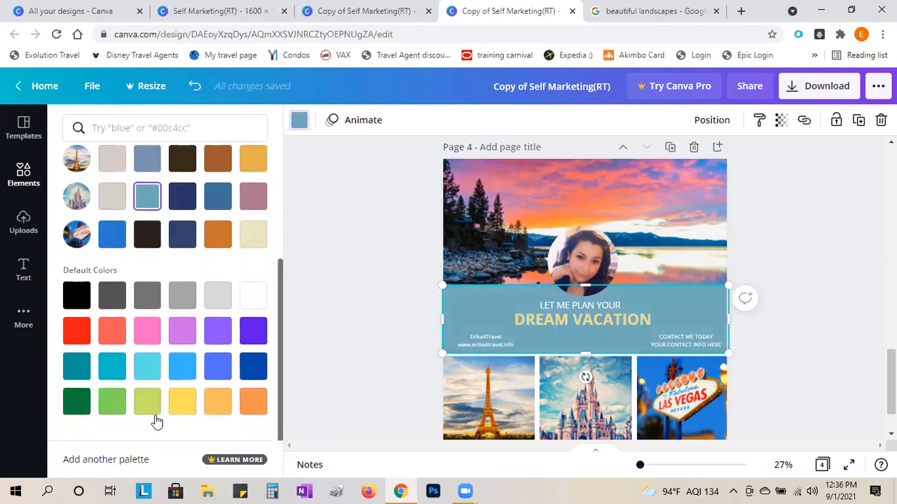
scroll(175, 399, "up", 3)
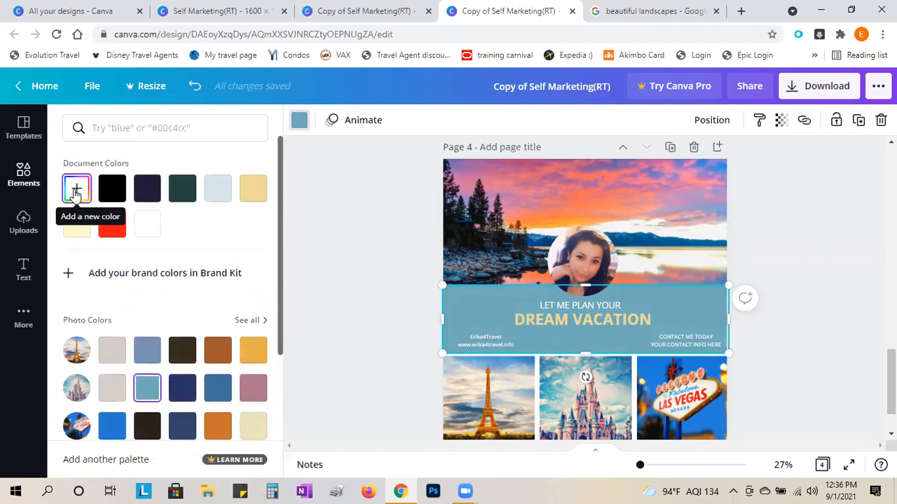
left_click(385, 300)
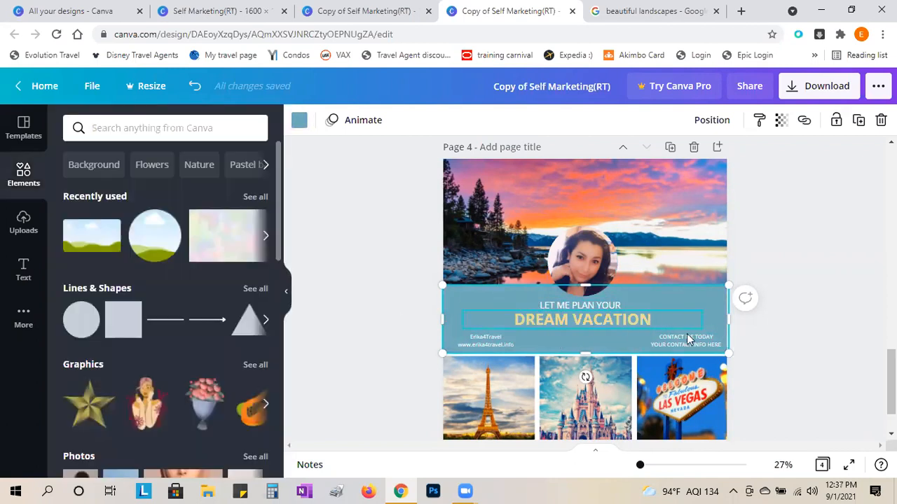
- Select the circular portrait photo and bring up the uploaded images
left_click(577, 265)
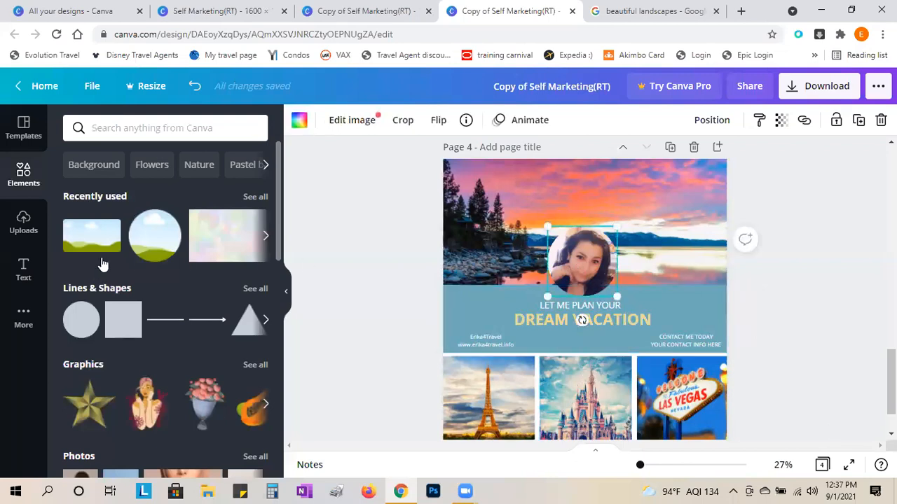
left_click(21, 225)
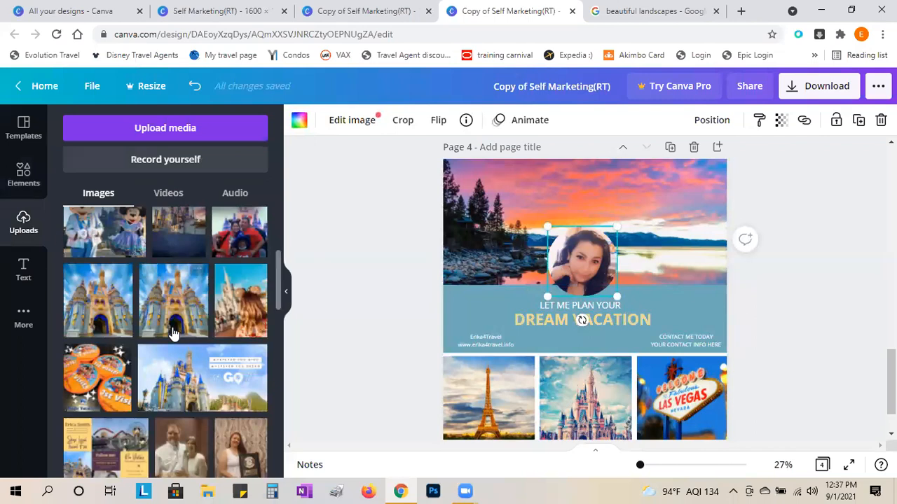
scroll(174, 333, "up", 3)
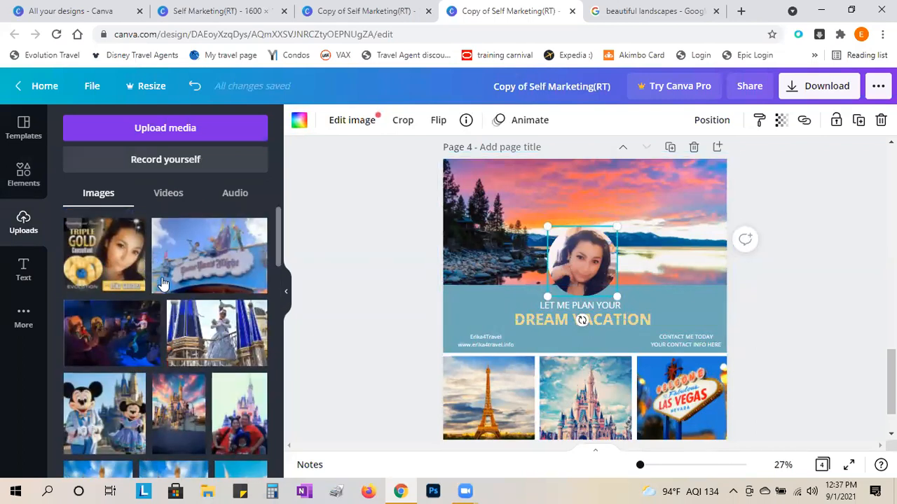
scroll(161, 283, "down", 10)
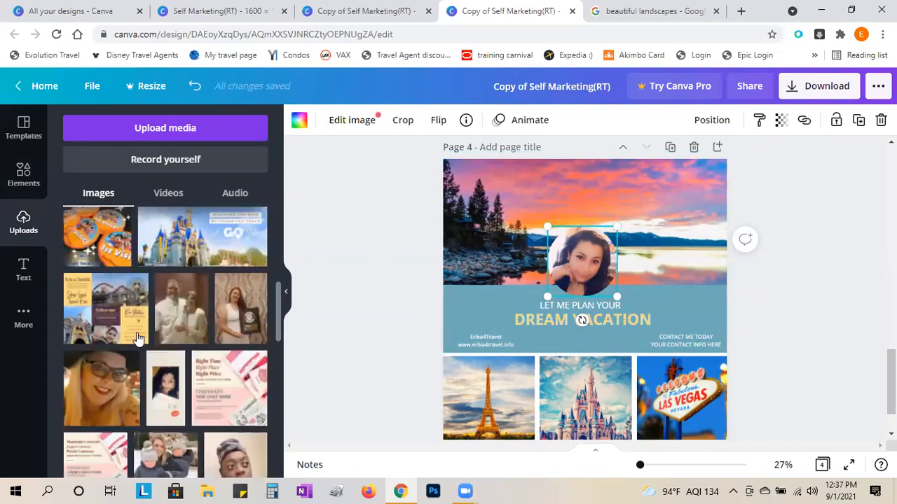
scroll(137, 337, "up", 6)
scroll(137, 339, "down", 3)
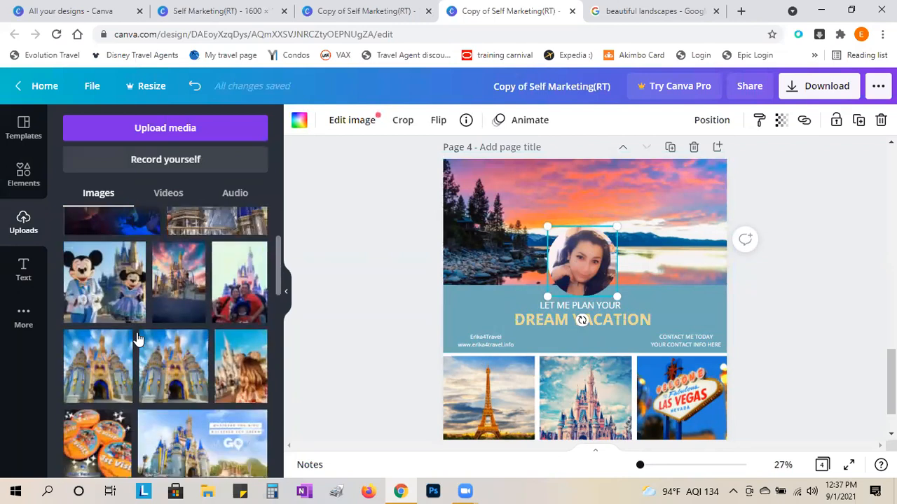
- Browse the uploads for a replacement portrait, then deselect the photo
mouse_move(256, 303)
scroll(235, 342, "down", 5)
scroll(224, 345, "up", 5)
scroll(220, 344, "down", 5)
scroll(279, 368, "up", 5)
scroll(279, 366, "down", 6)
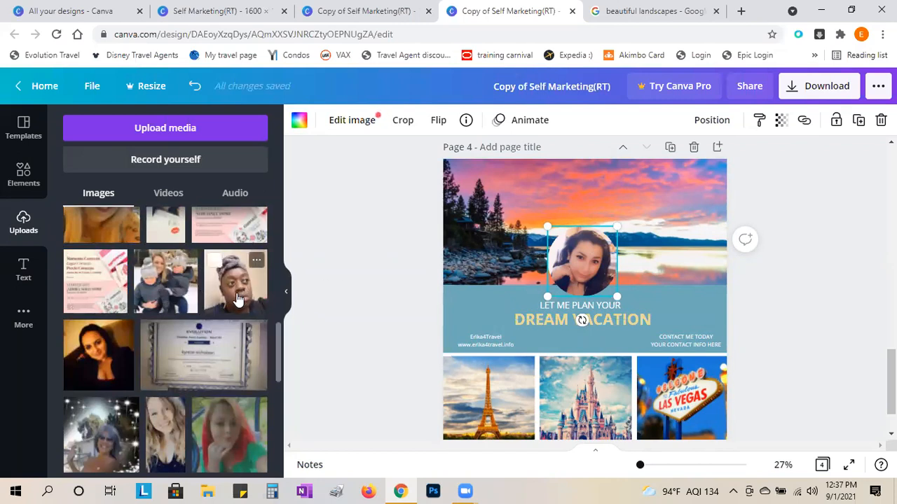
scroll(242, 402, "down", 5)
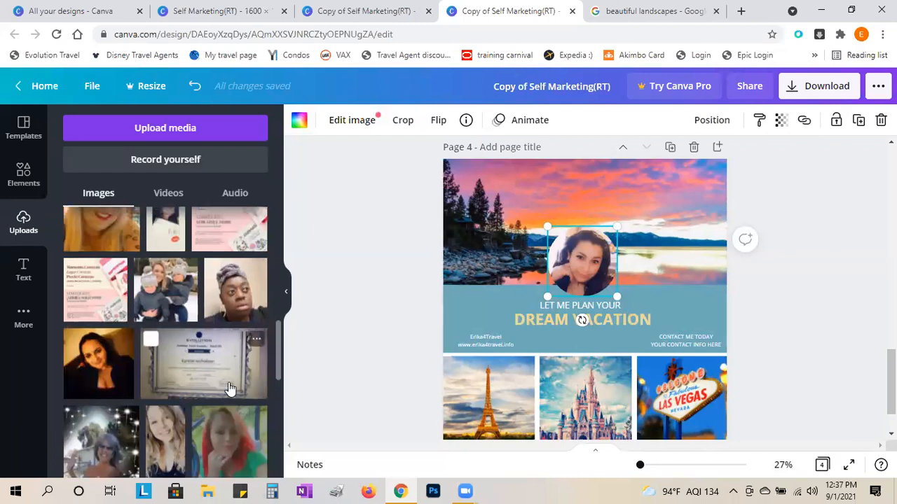
scroll(243, 403, "up", 3)
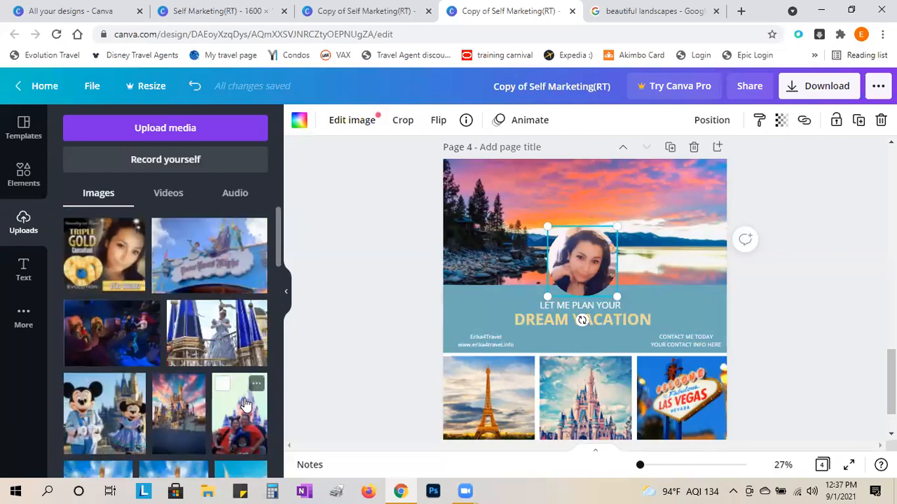
left_click(828, 295)
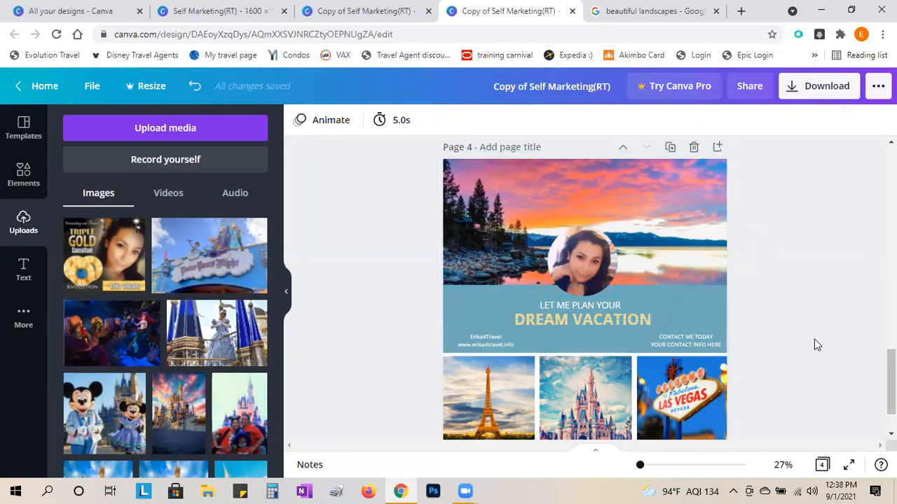
scroll(814, 339, "down", 2)
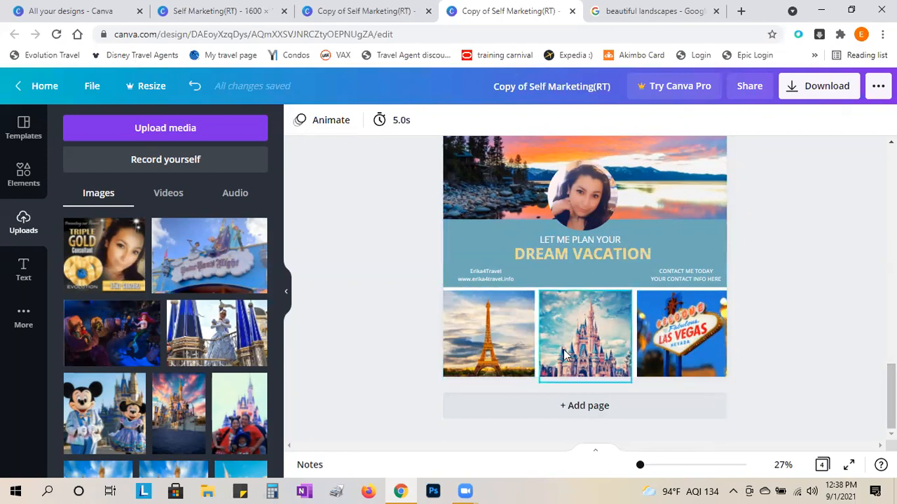
- Delete the stray castle image and drop the castle photo into the Eiffel Tower frame
scroll(119, 378, "down", 5)
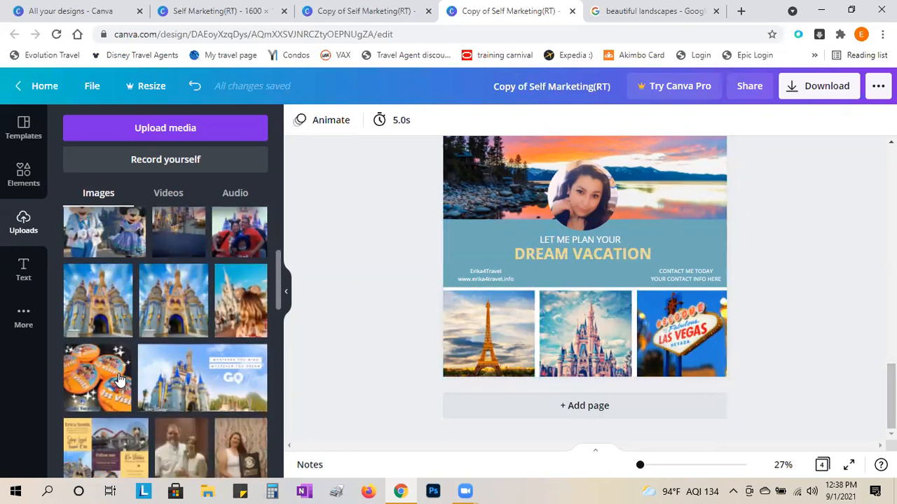
scroll(301, 379, "up", 2)
scroll(362, 348, "down", 2)
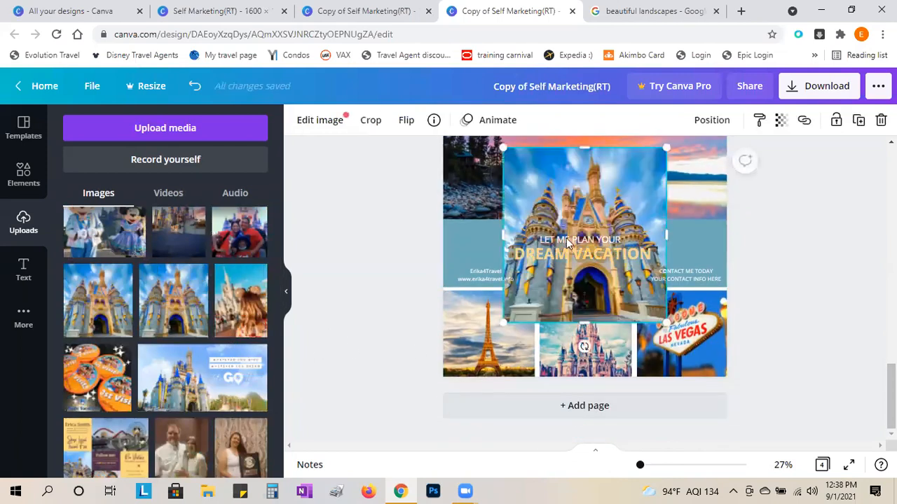
key("Delete")
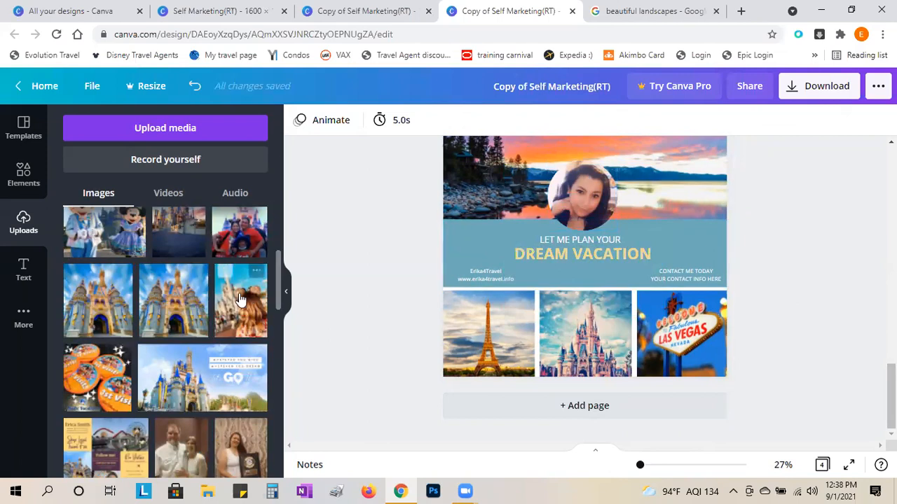
left_click_drag(179, 281, 478, 319)
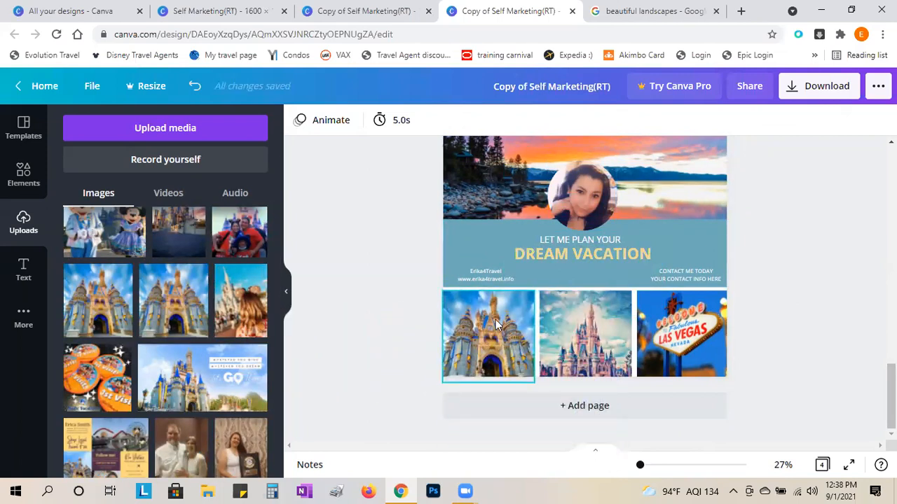
- Place the dark mermaid photo into the middle frame of the bottom row
scroll(194, 387, "down", 2)
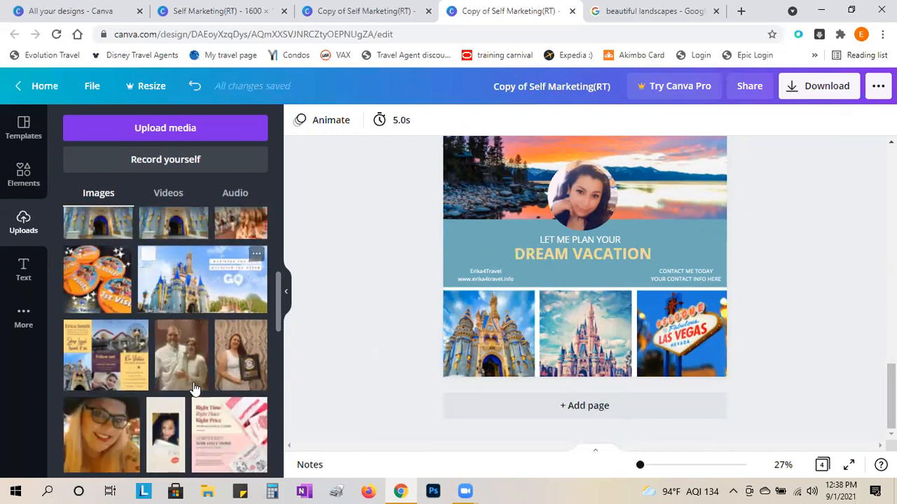
scroll(194, 387, "down", 8)
scroll(194, 387, "up", 10)
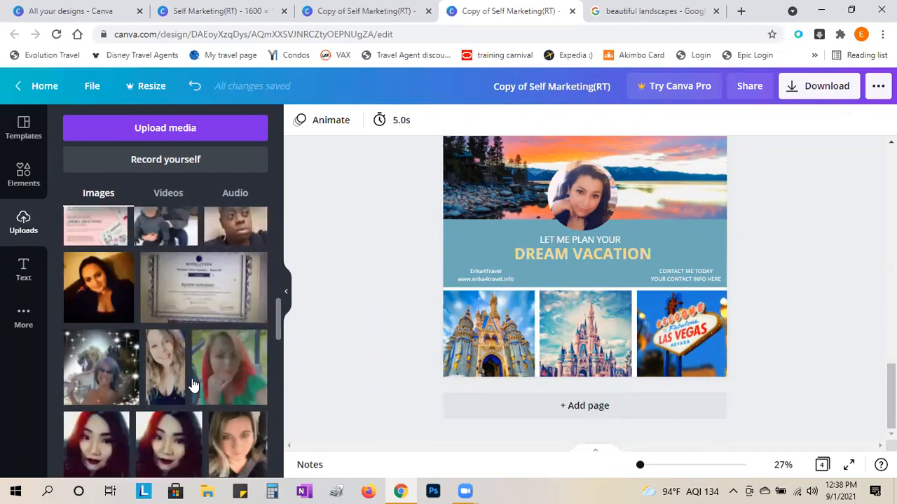
scroll(194, 385, "up", 3)
left_click_drag(123, 335, 592, 323)
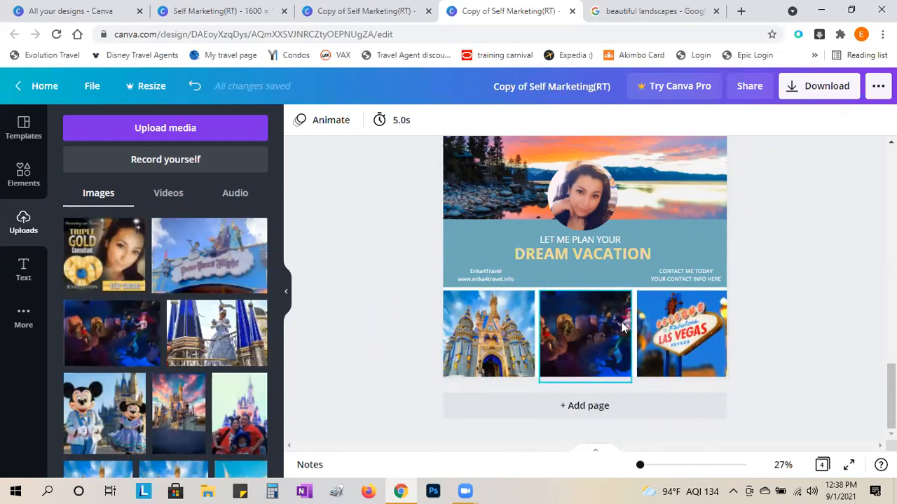
- Enlarge and shift the mermaid photo so the mermaid sits centered in its frame
double_click(605, 334)
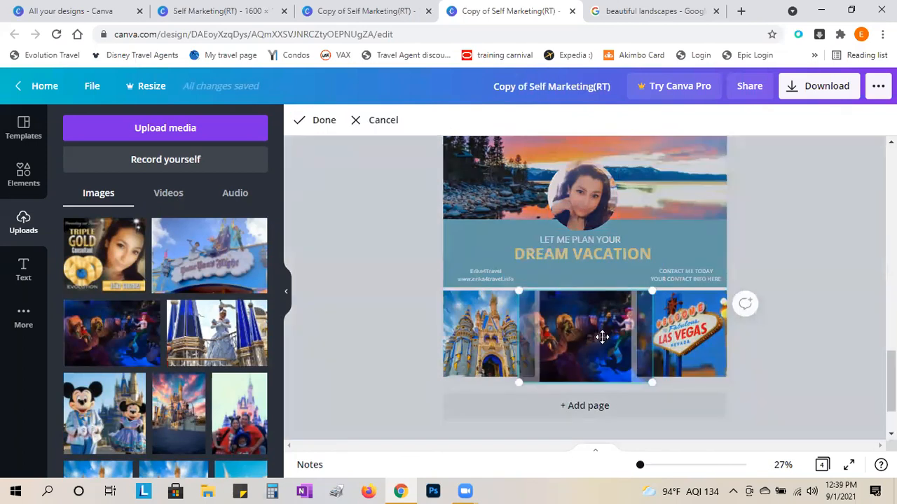
left_click_drag(595, 337, 581, 316)
left_click_drag(634, 382, 683, 422)
left_click_drag(599, 341, 543, 336)
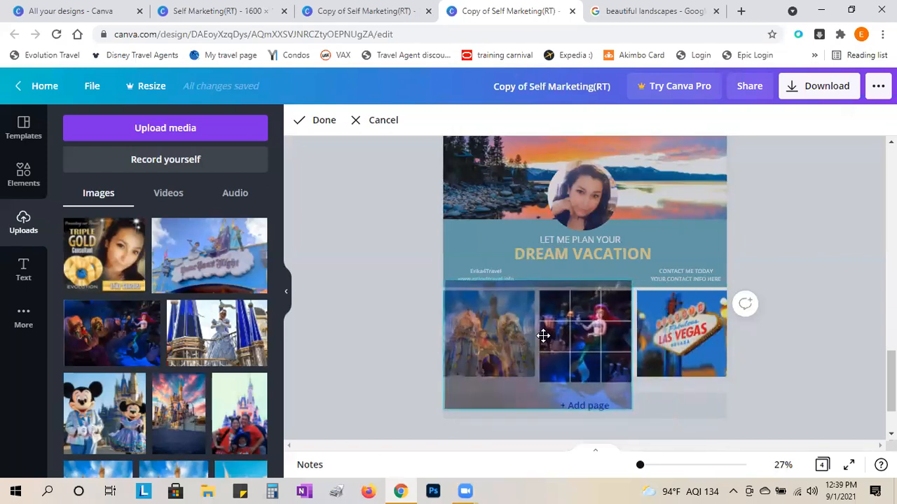
left_click(787, 340)
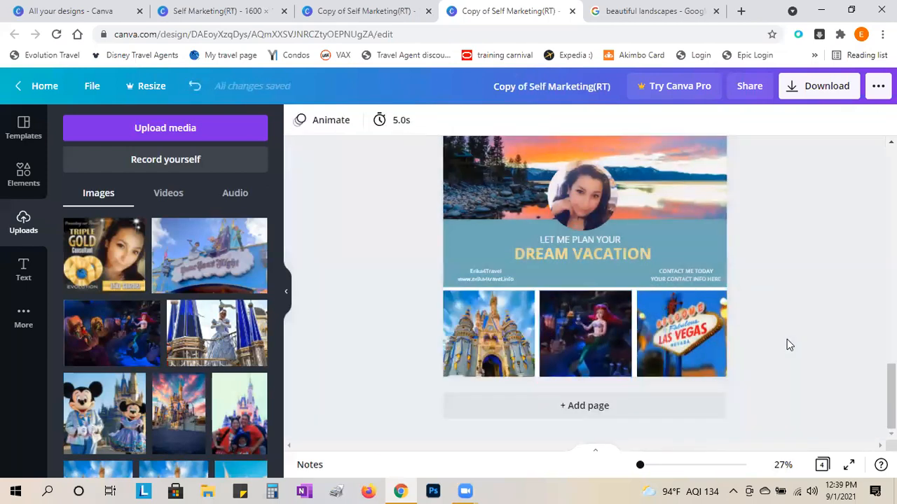
left_click(697, 343)
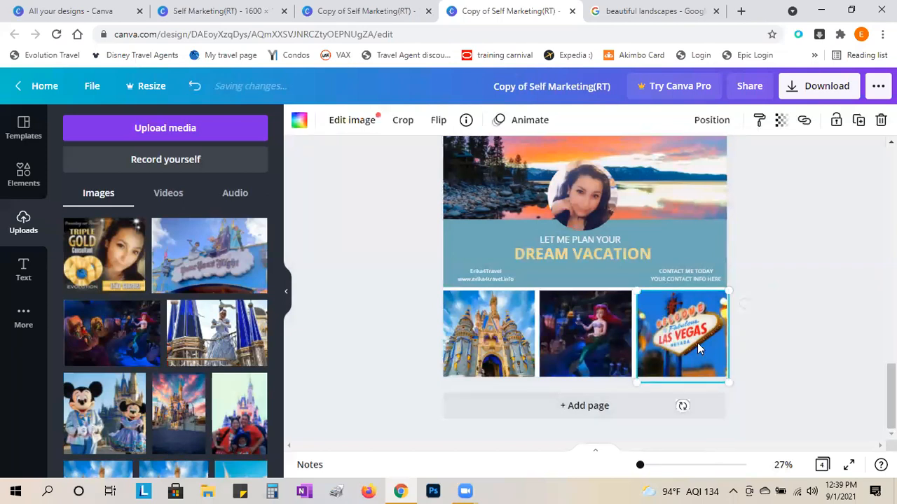
- Select page 4's sunset background and upload picture 10, the beach photo, from the places folder
left_click(596, 321)
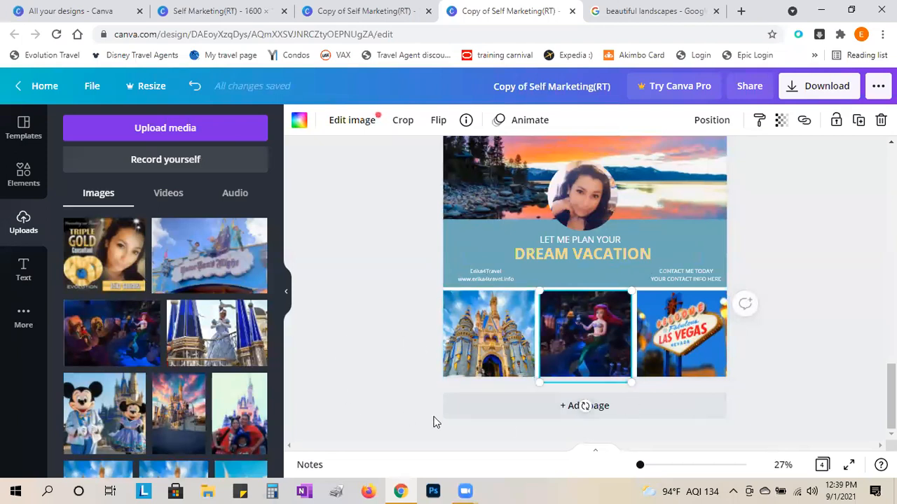
scroll(434, 423, "up", 3)
scroll(509, 261, "down", 1)
left_click(465, 267)
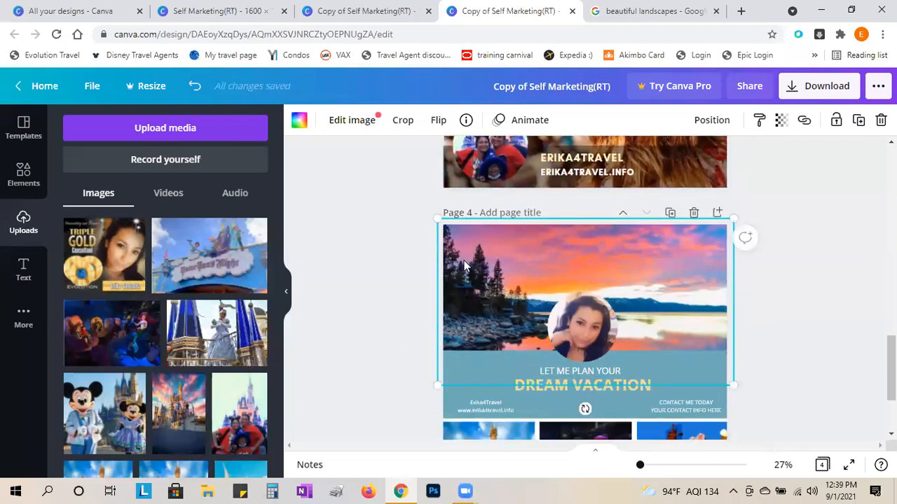
left_click(197, 130)
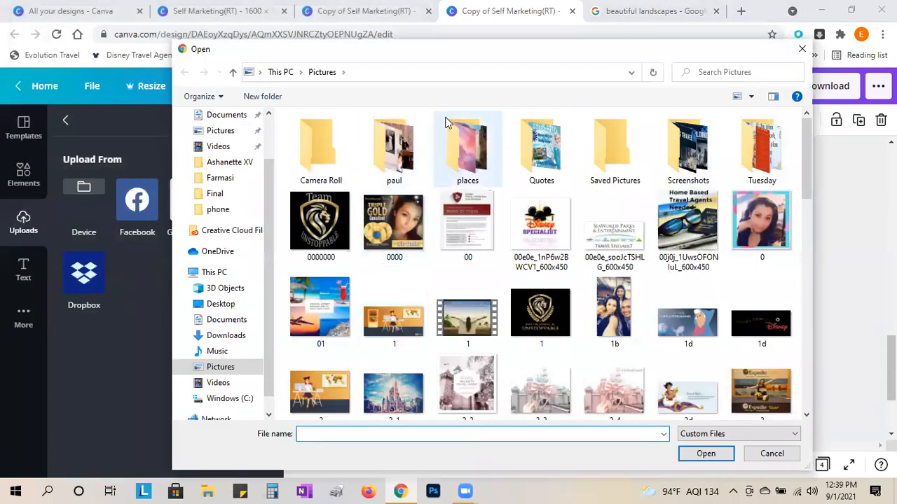
left_click(466, 155)
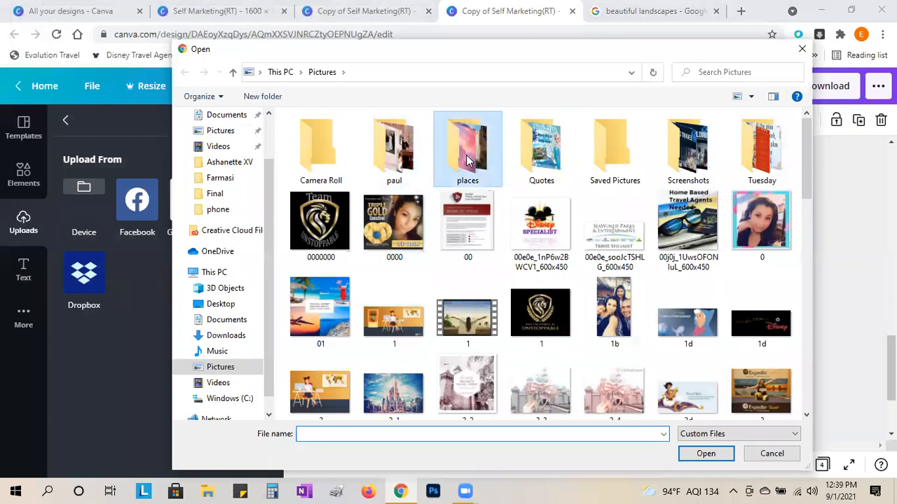
double_click(466, 157)
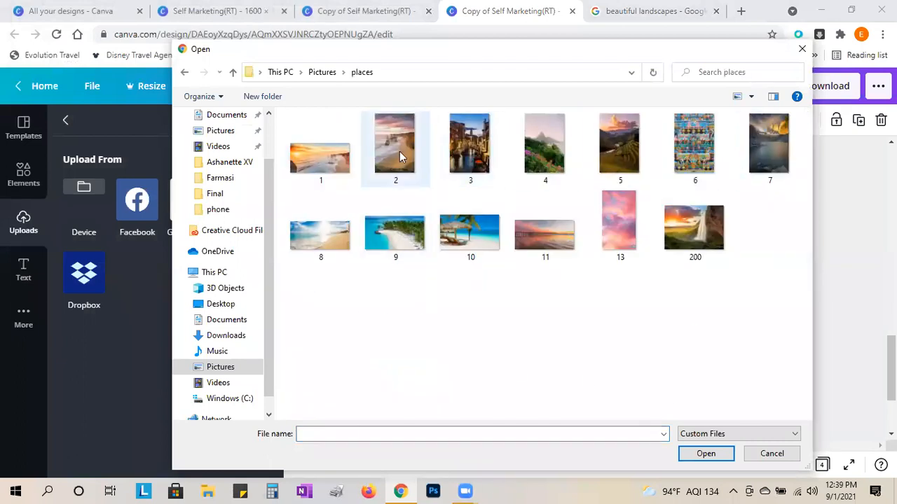
double_click(479, 244)
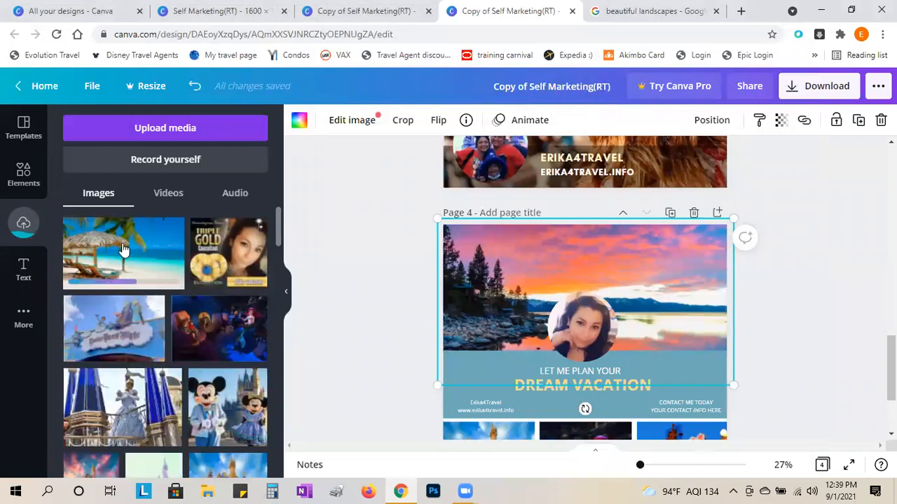
- Make the beach photo page 4's background and nudge its framing slightly
left_click_drag(122, 250, 609, 258)
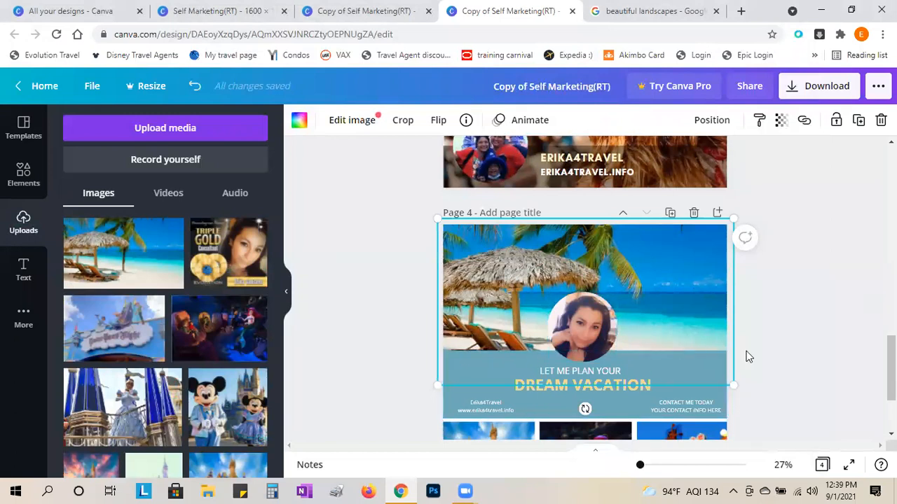
double_click(599, 273)
left_click_drag(599, 303, 601, 342)
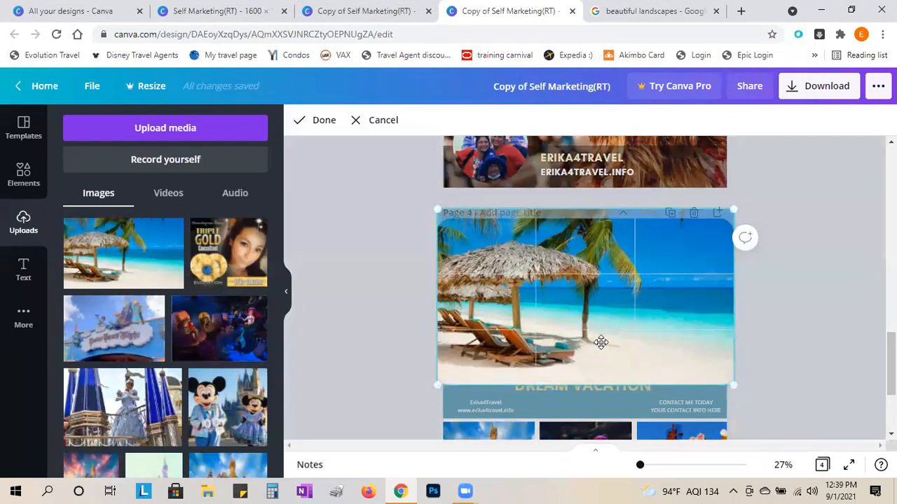
- Finish the beach framing and lower the blue banner's top edge slightly to shorten it
left_click(792, 323)
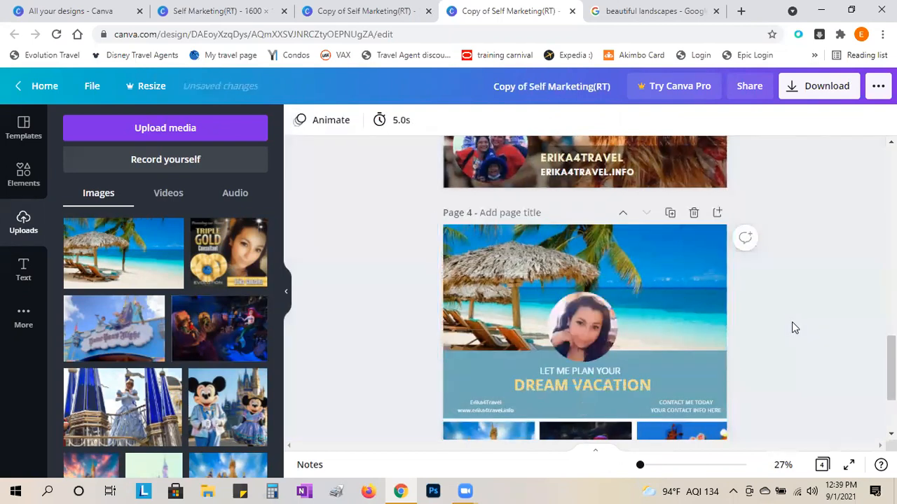
left_click(462, 376)
left_click_drag(594, 354, 595, 362)
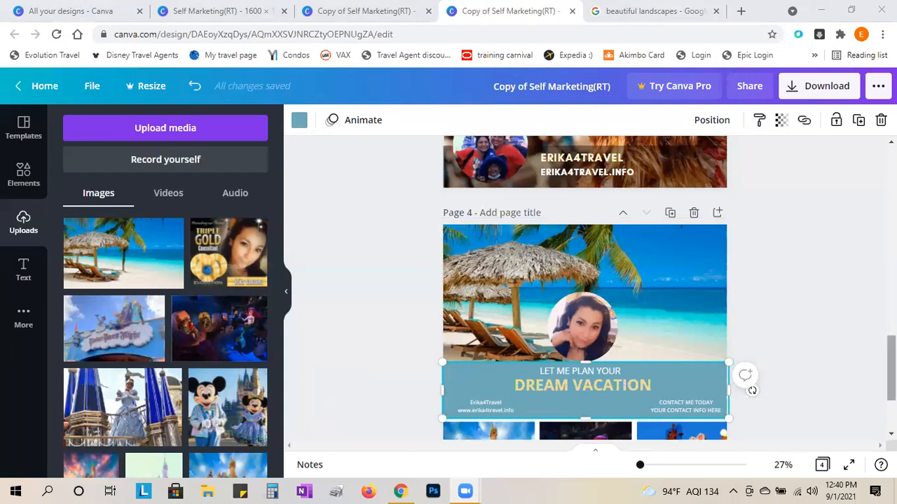
scroll(584, 284, "down", 2)
left_click(891, 384)
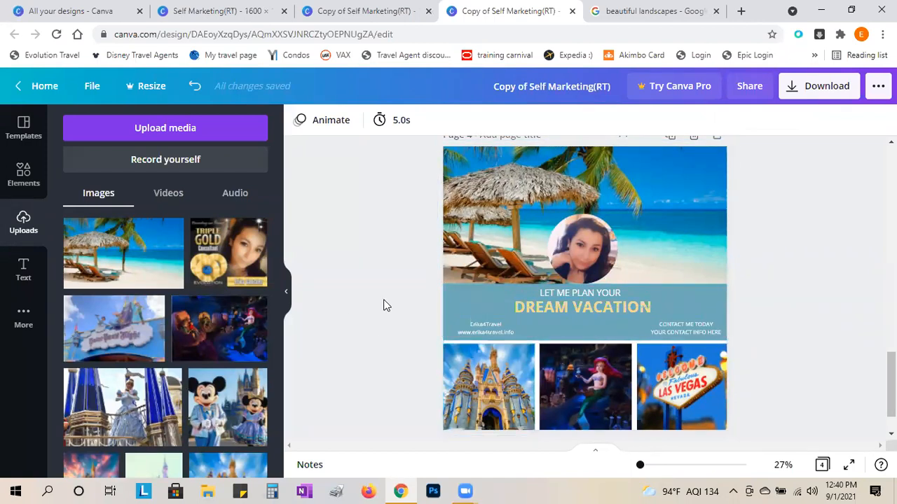
scroll(384, 305, "up", 8)
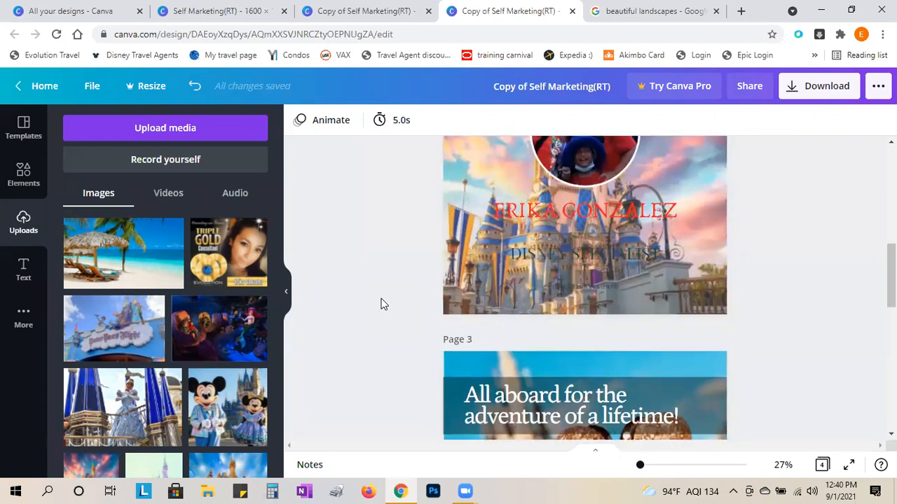
scroll(383, 304, "up", 2)
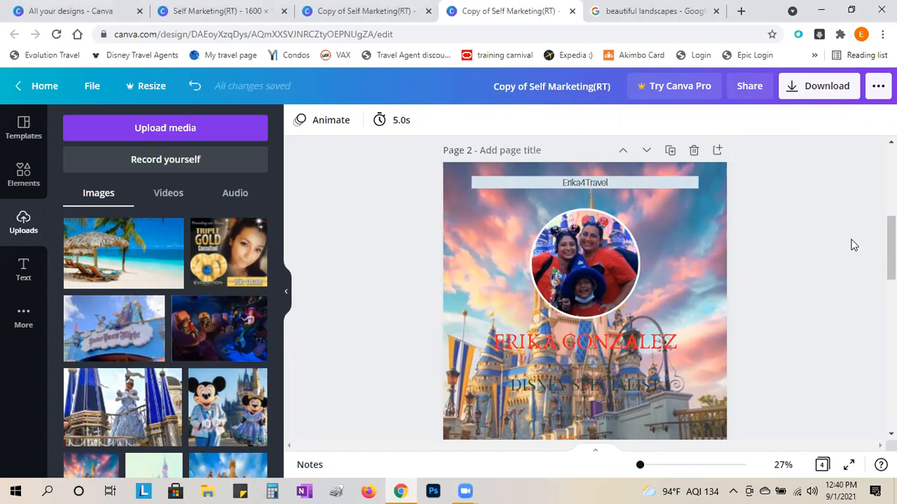
left_click(233, 10)
scroll(747, 267, "down", 5)
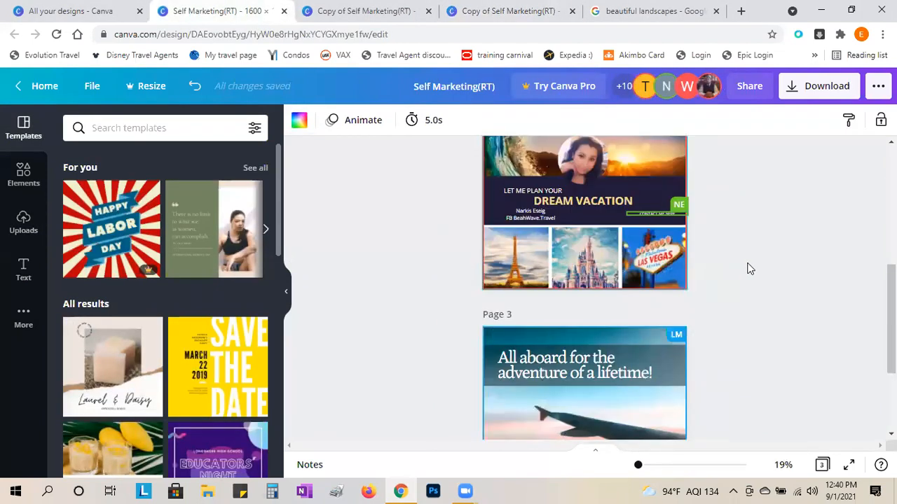
scroll(773, 282, "down", 2)
scroll(773, 283, "up", 7)
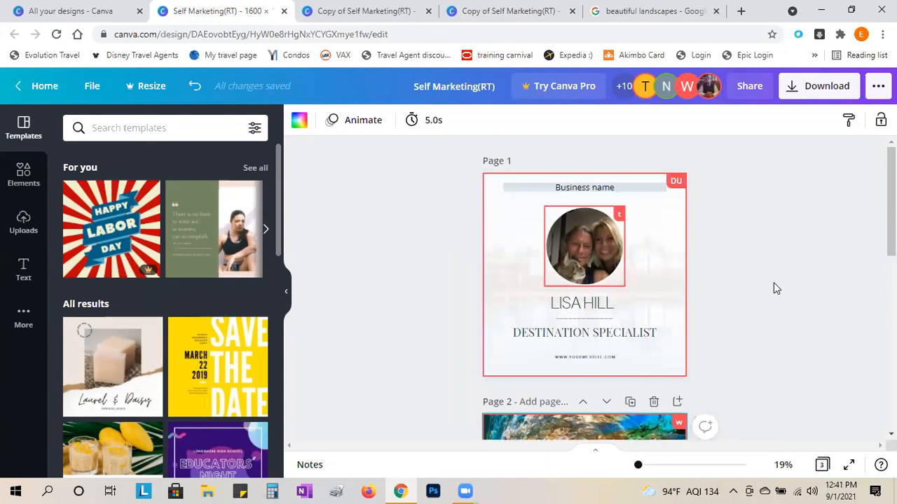
left_click(372, 11)
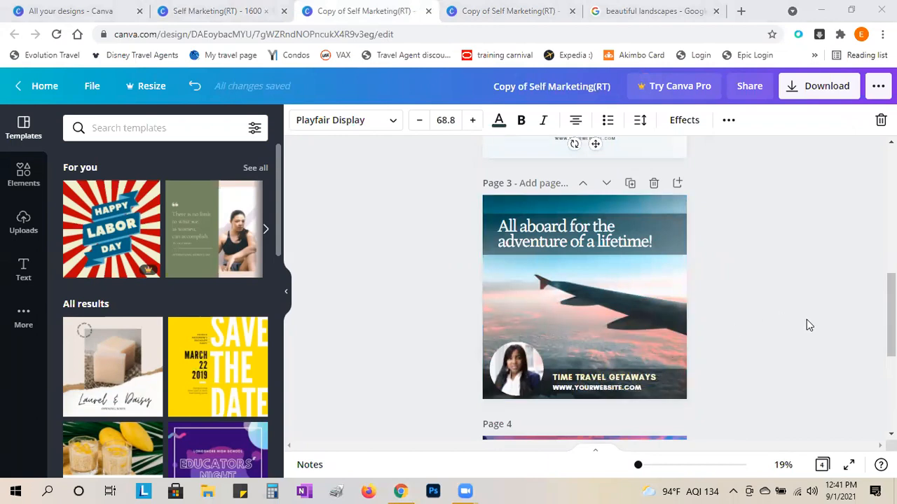
scroll(806, 320, "up", 4)
left_click(522, 10)
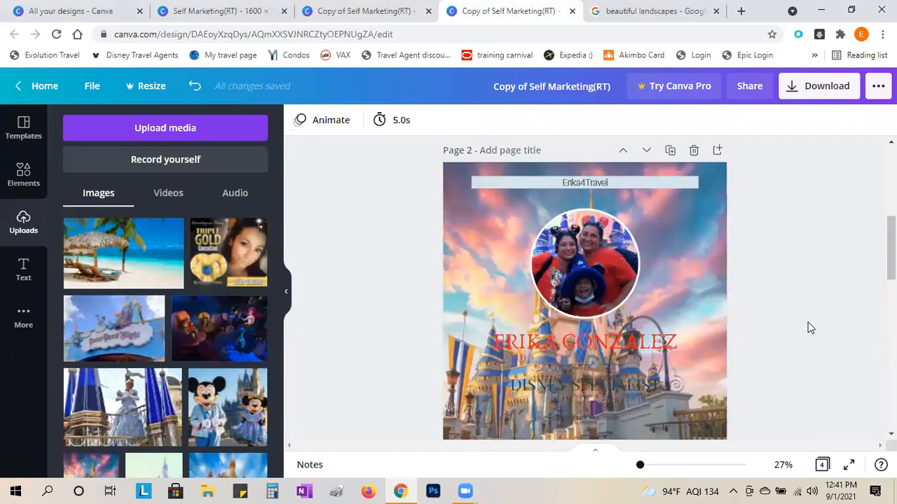
scroll(805, 324, "down", 1)
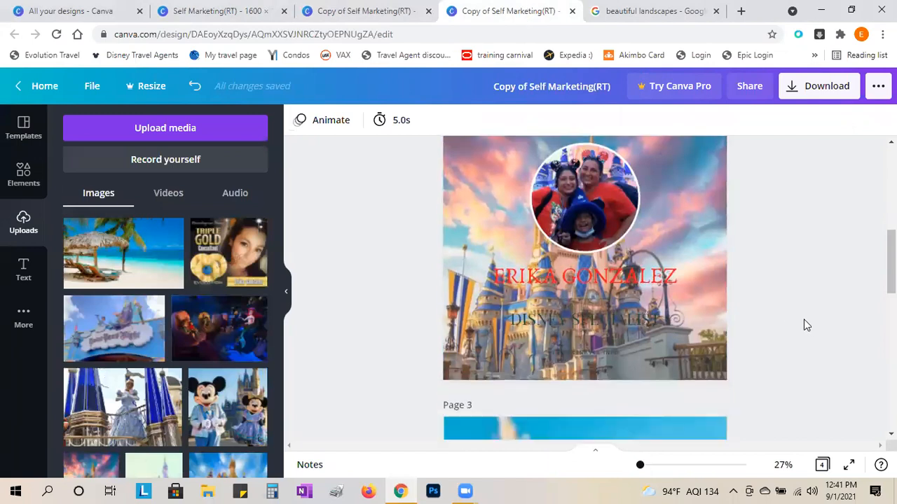
scroll(803, 324, "down", 1)
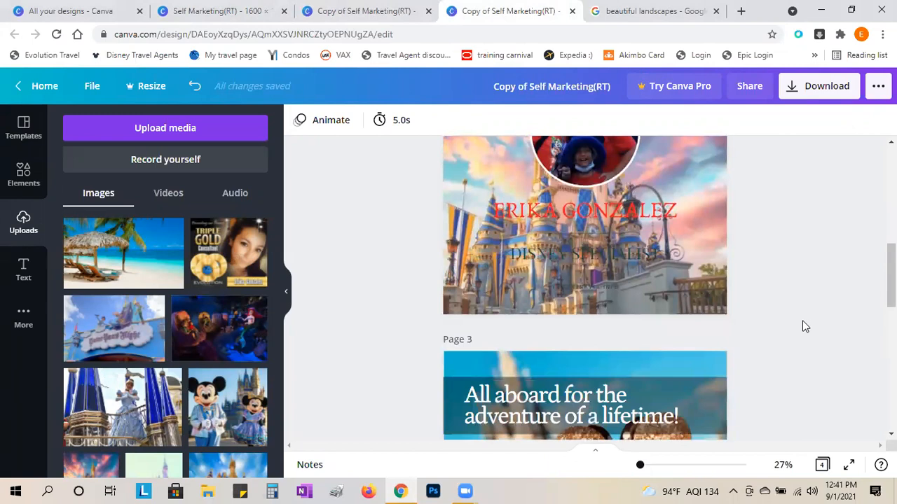
scroll(804, 328, "down", 2)
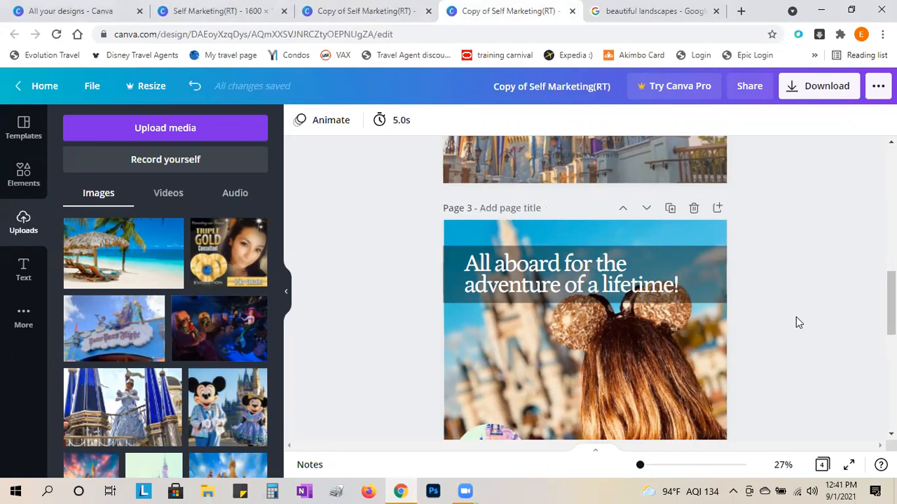
scroll(799, 323, "down", 1)
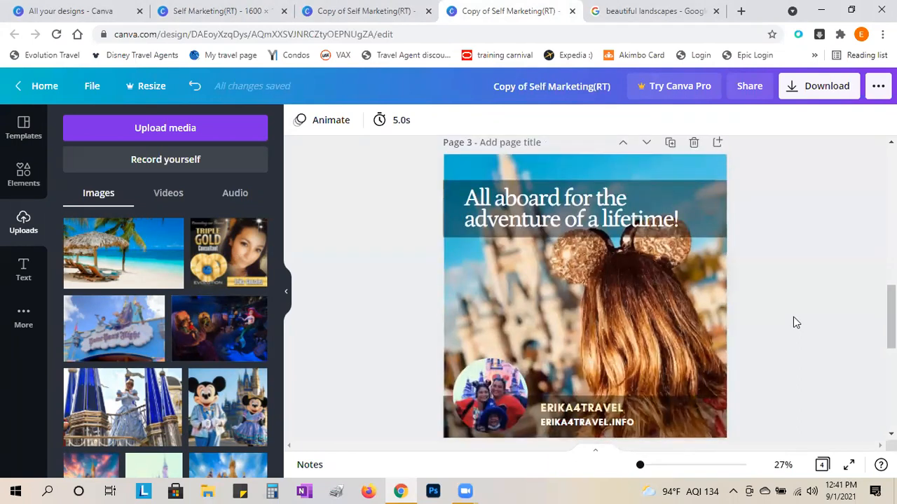
scroll(794, 316, "down", 5)
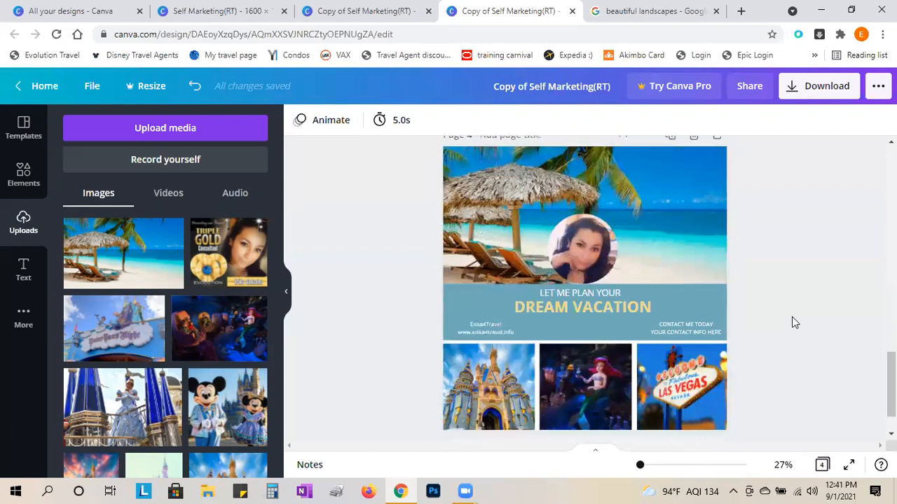
scroll(867, 361, "down", 1)
scroll(866, 363, "up", 4)
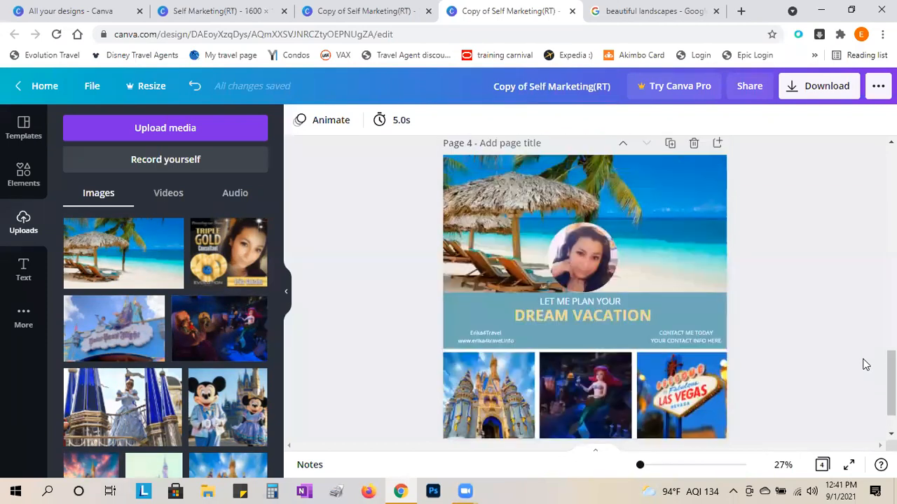
scroll(866, 363, "up", 5)
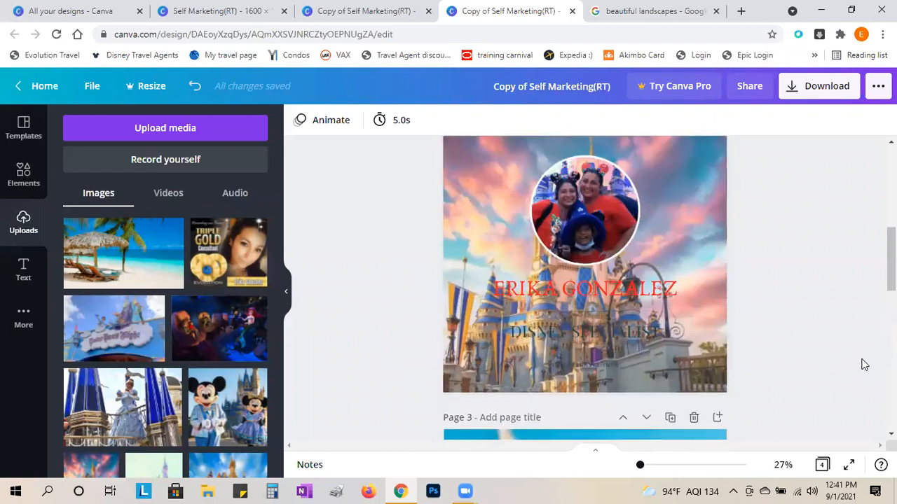
scroll(858, 363, "up", 5)
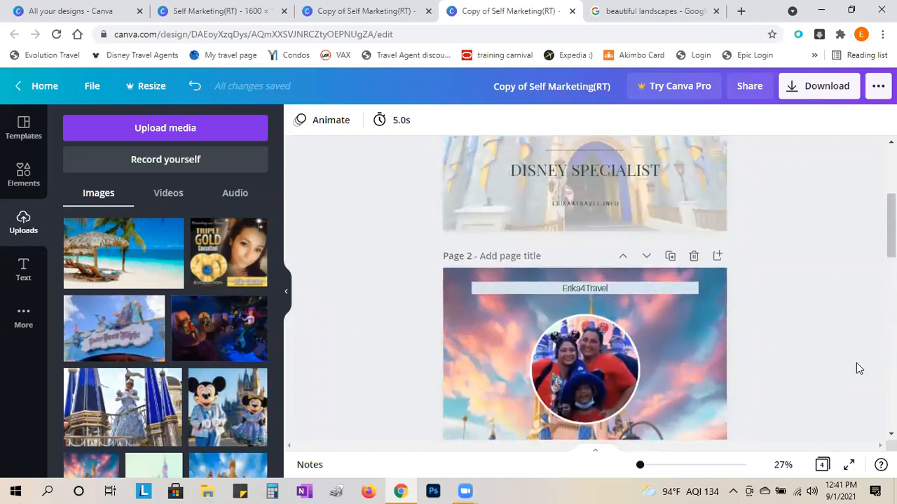
scroll(859, 368, "up", 1)
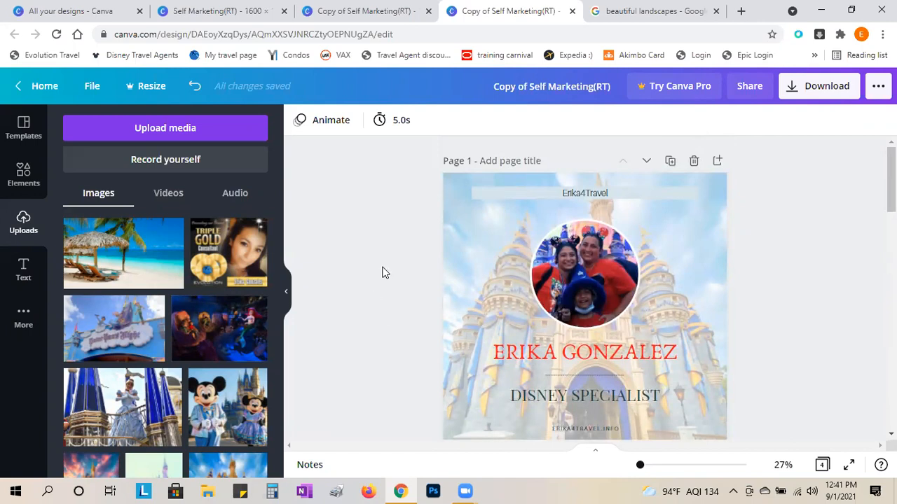
scroll(383, 272, "down", 1)
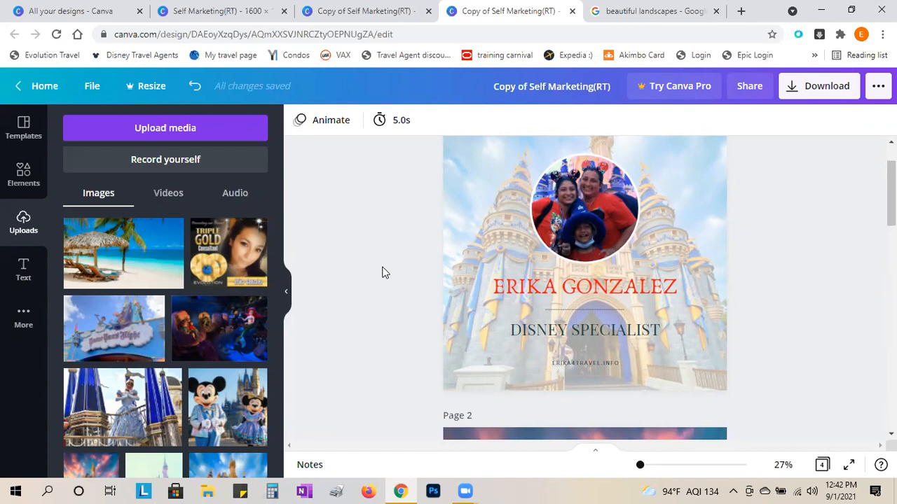
scroll(382, 272, "up", 2)
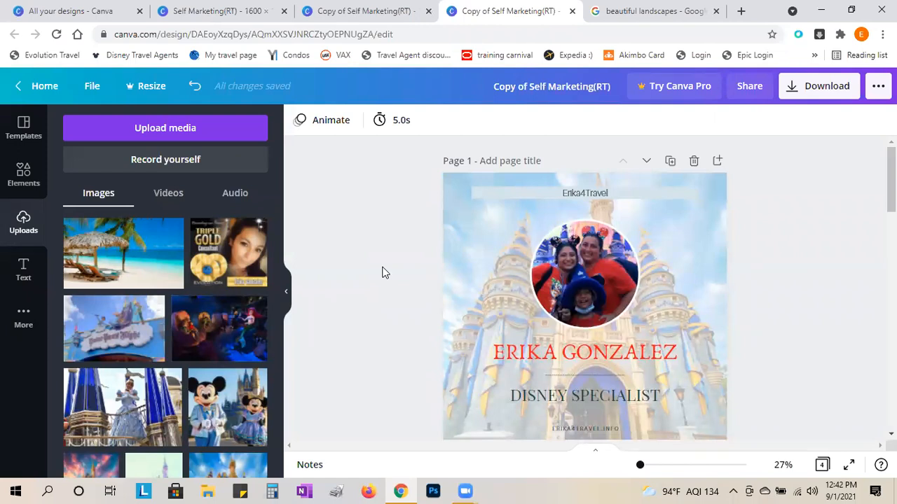
left_click(587, 196)
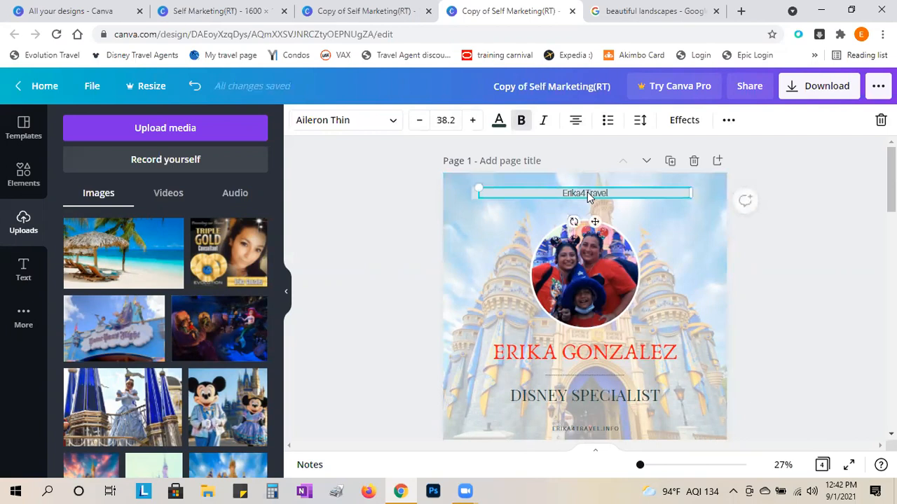
double_click(587, 192)
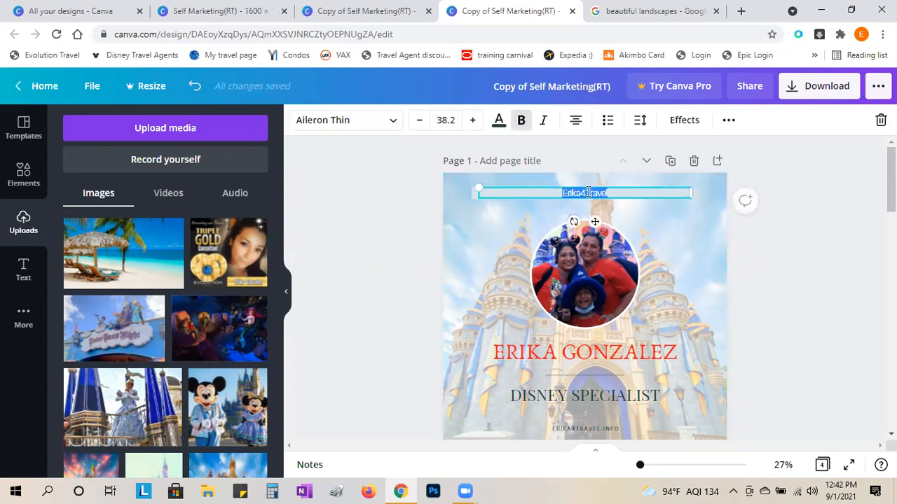
left_click(403, 237)
left_click(605, 194)
left_click(412, 281)
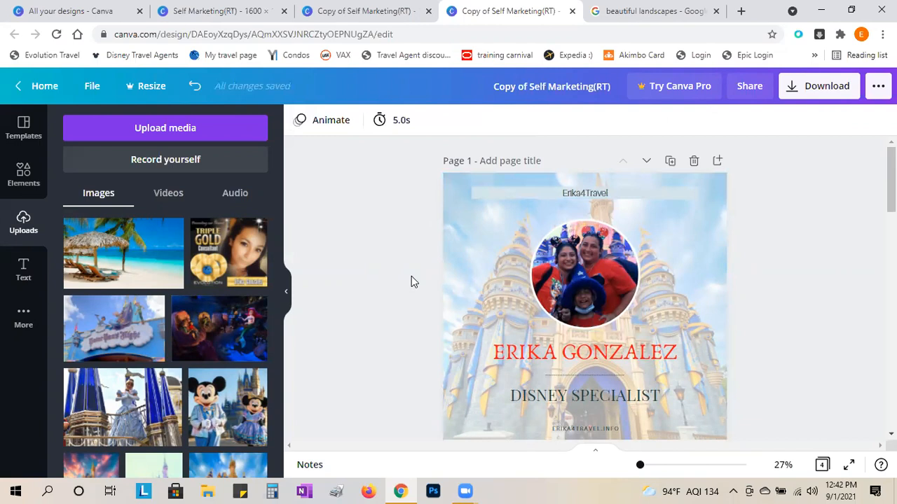
scroll(411, 279, "down", 1)
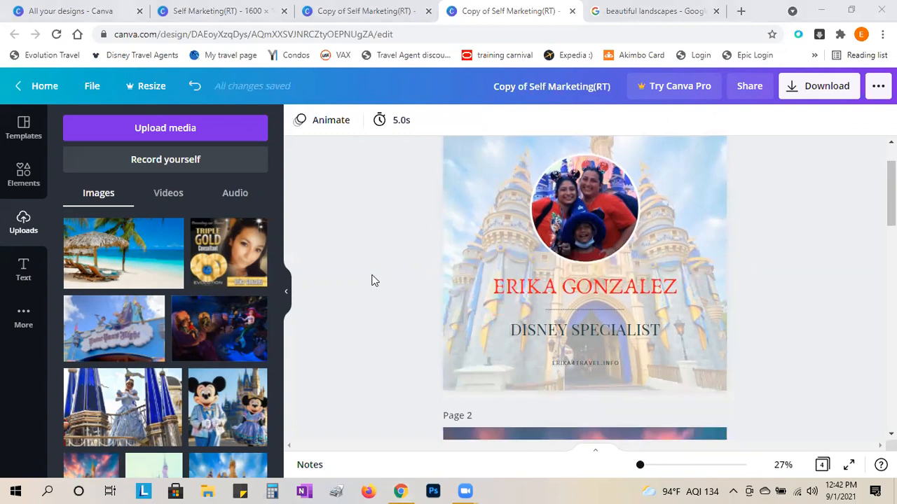
double_click(572, 287)
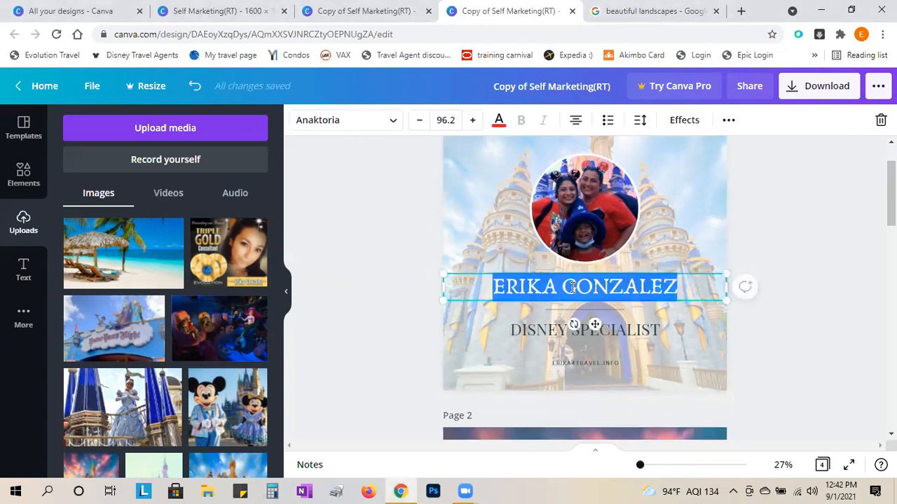
left_click(415, 295)
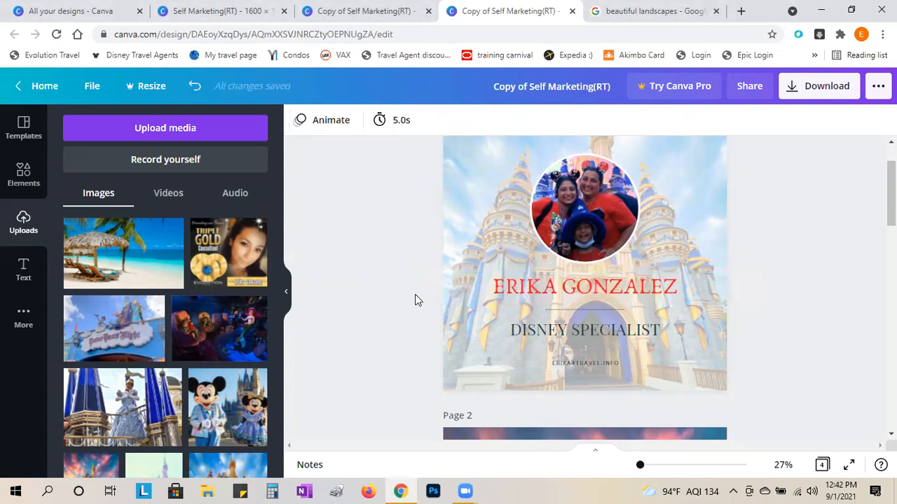
scroll(415, 300, "up", 2)
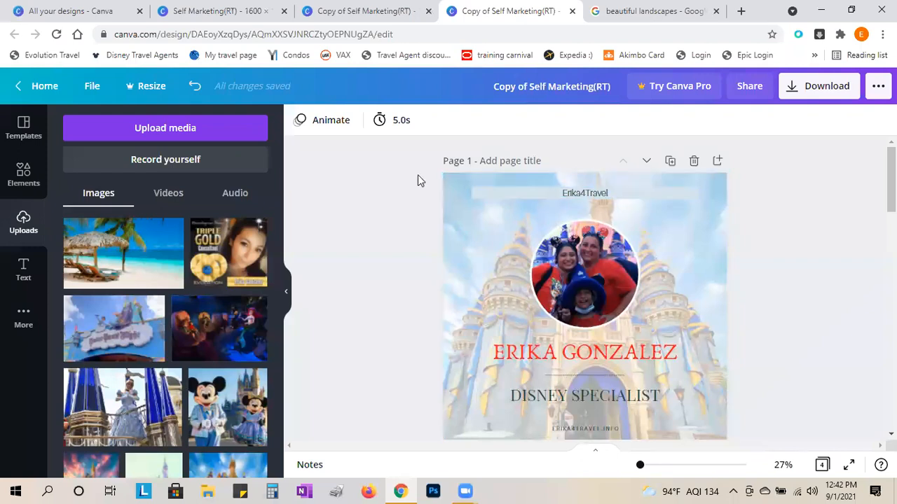
left_click(578, 196)
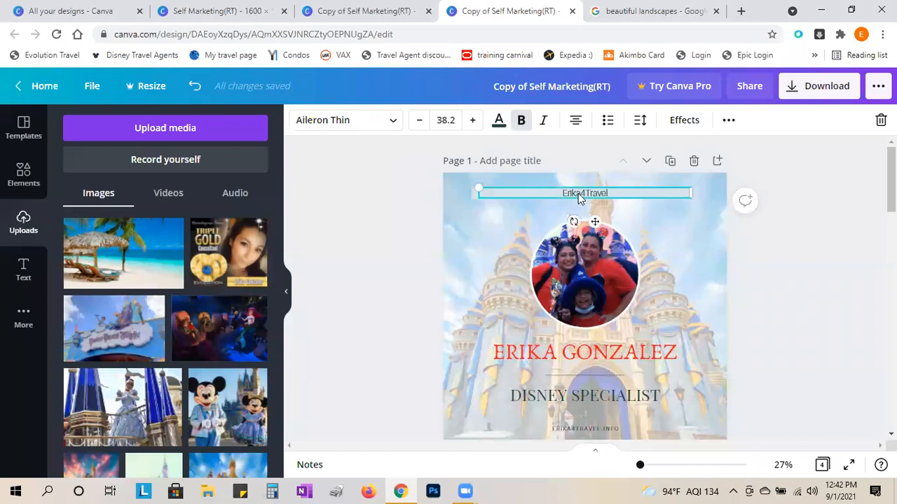
left_click(410, 231)
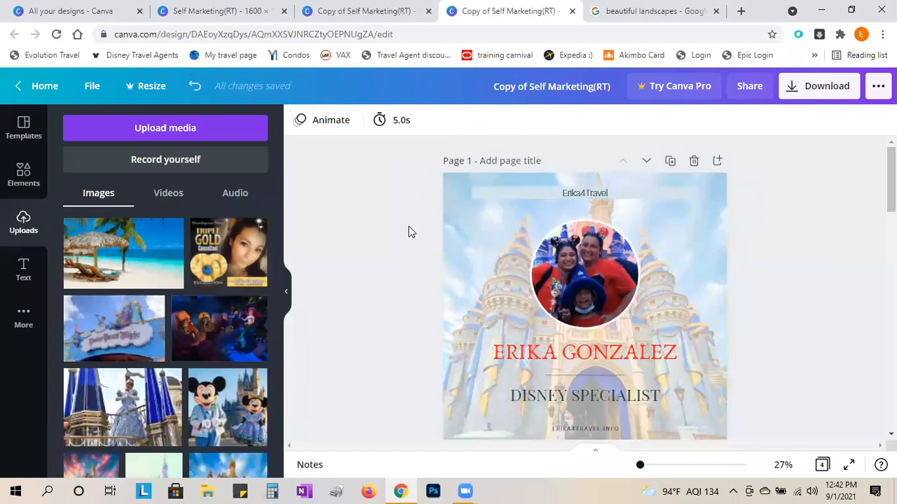
left_click(533, 194)
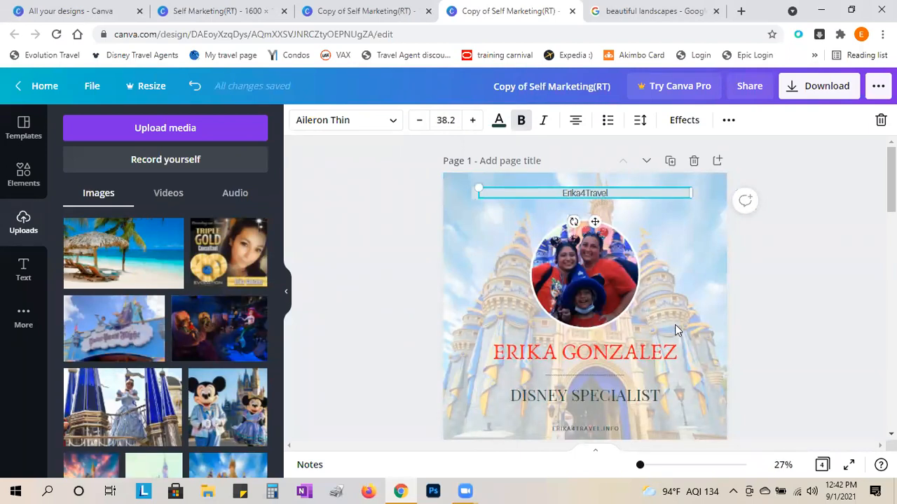
scroll(795, 303, "down", 2)
scroll(794, 302, "down", 10)
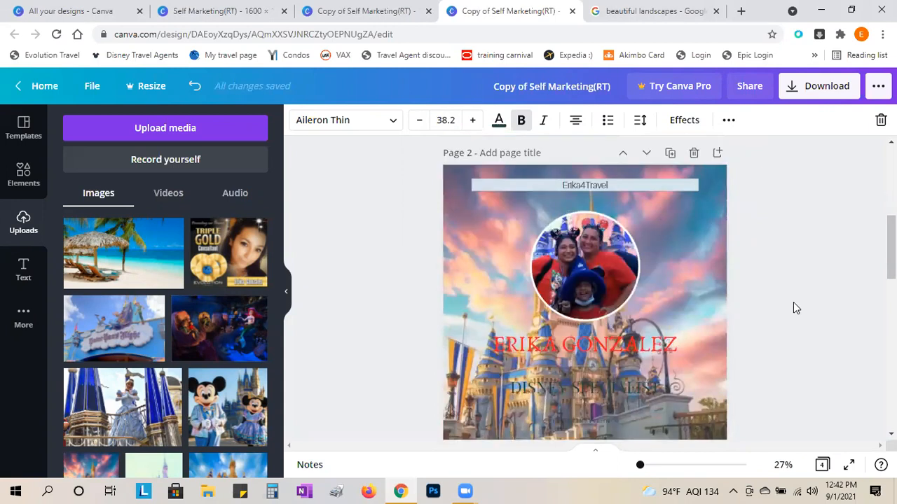
scroll(795, 309, "down", 5)
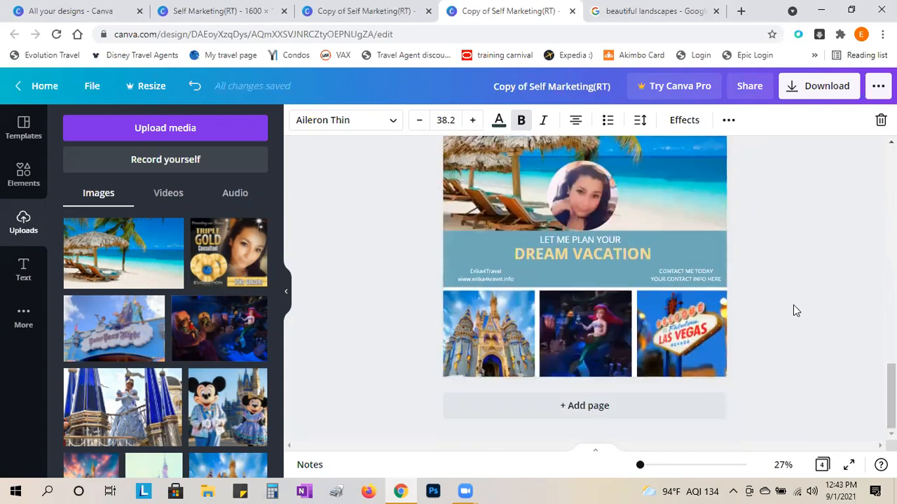
scroll(795, 311, "up", 2)
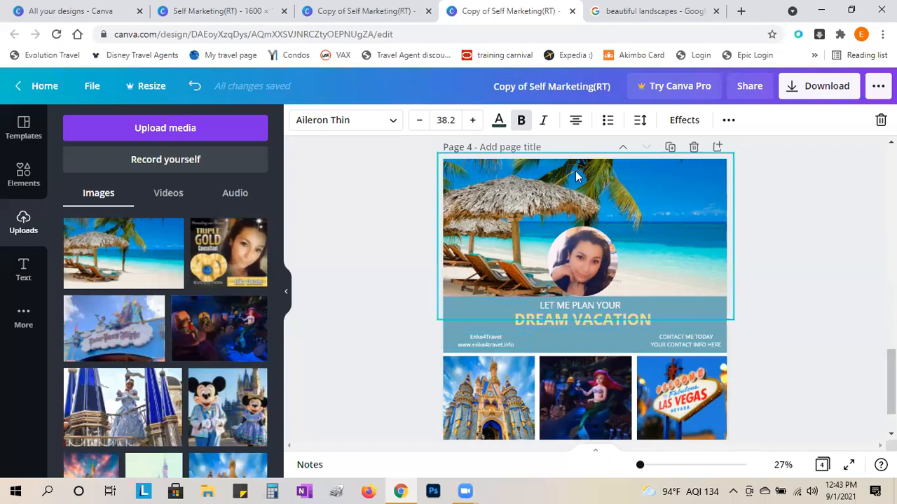
left_click(721, 302)
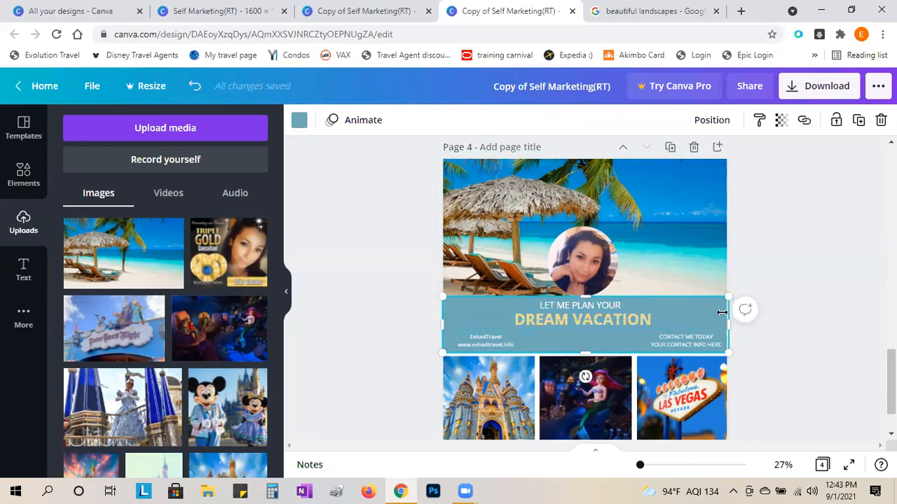
key("Delete")
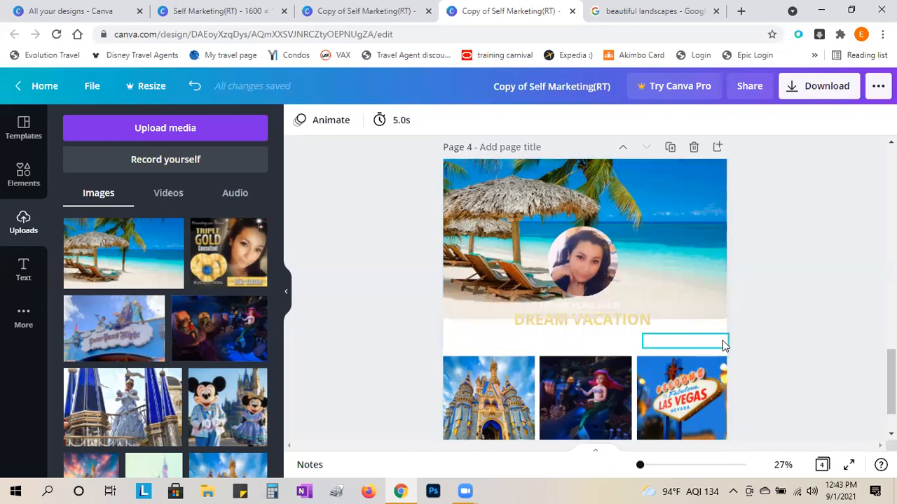
left_click(195, 85)
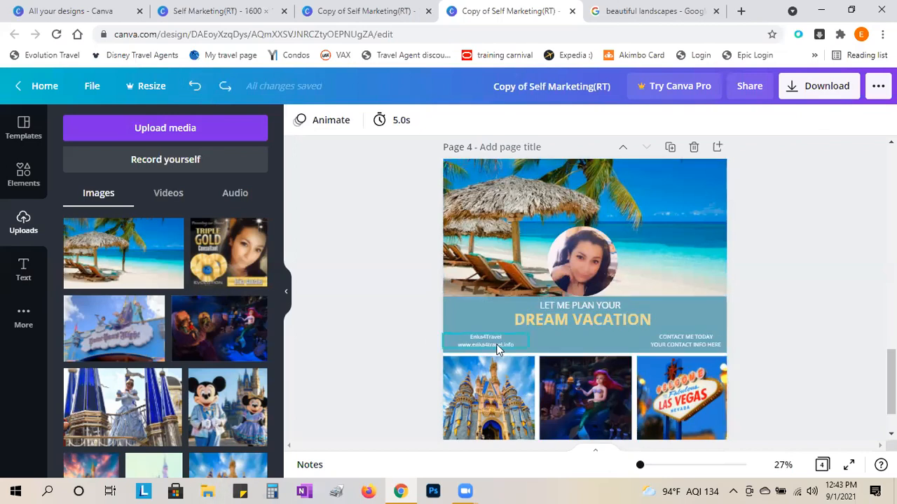
left_click(462, 305)
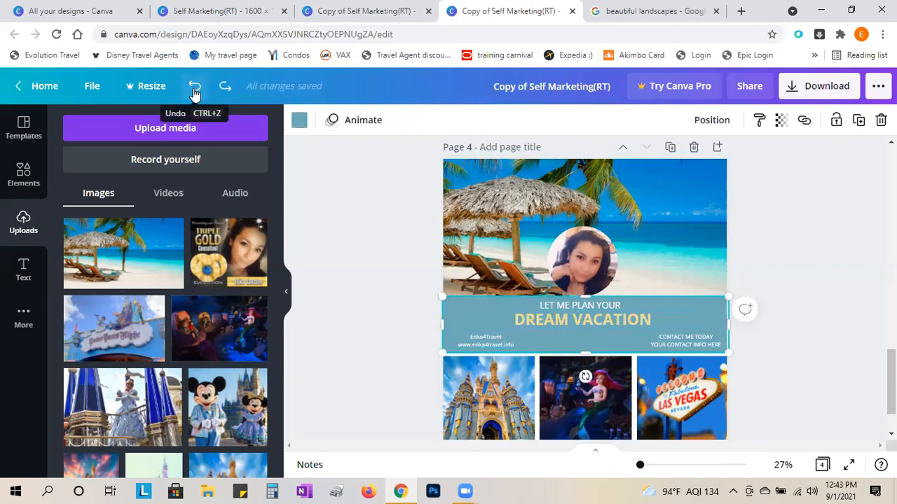
- Turn the business-name and website text black from Document Colors, then delete the teal band
left_click(493, 342)
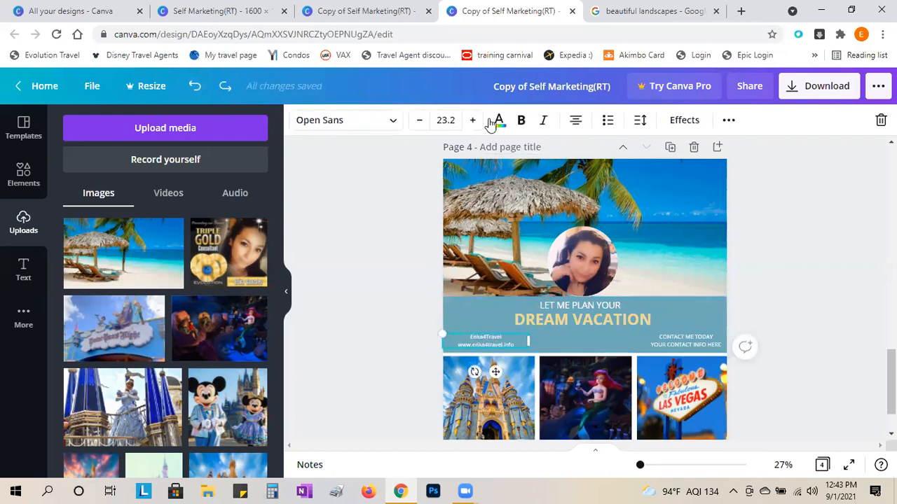
left_click(499, 120)
left_click(111, 188)
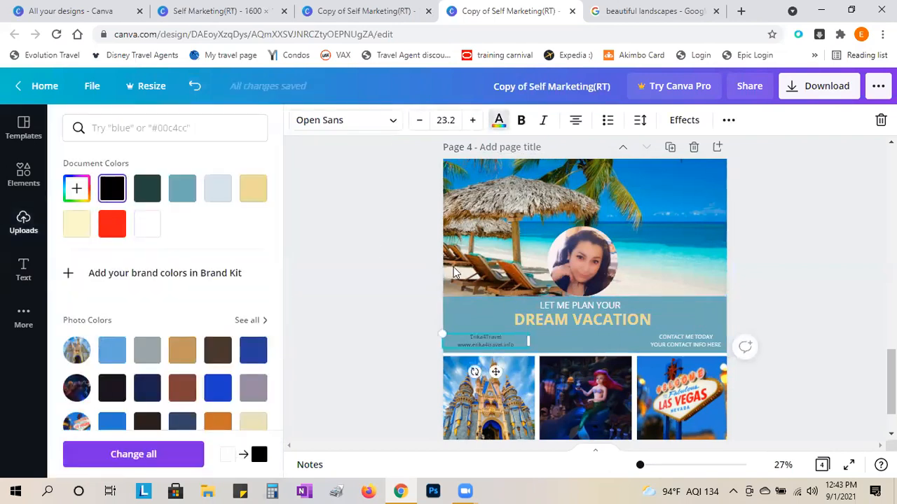
left_click(477, 303)
key("Delete")
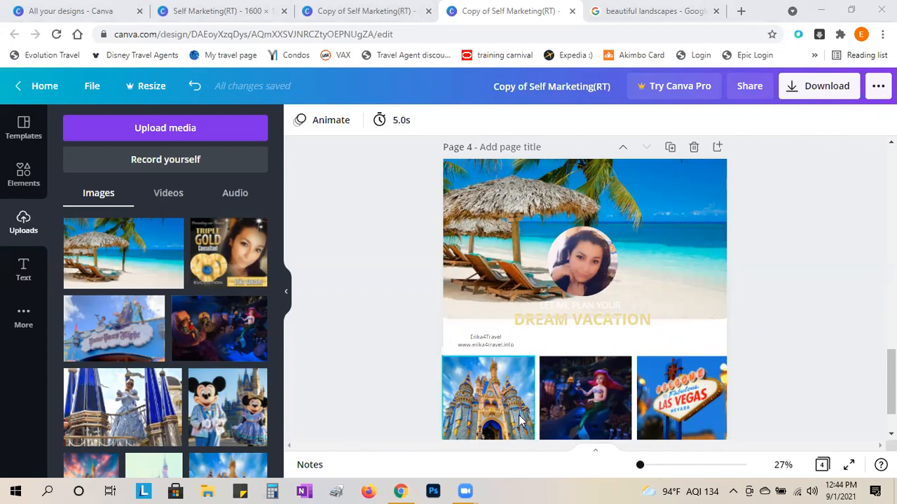
left_click(639, 10)
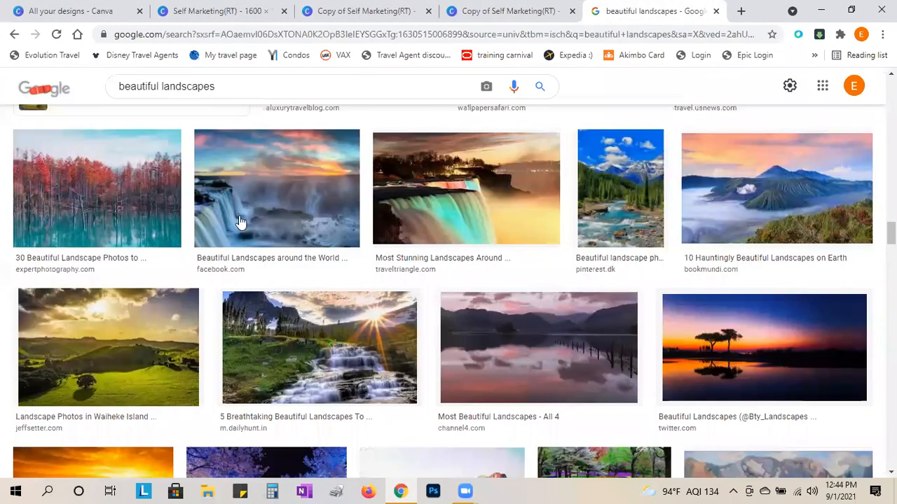
left_click(236, 85)
key("ctrl+a")
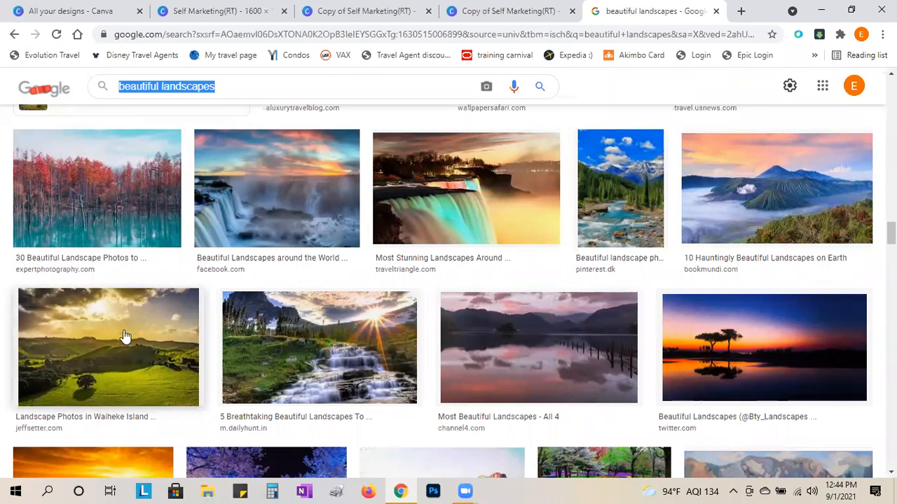
left_click(473, 10)
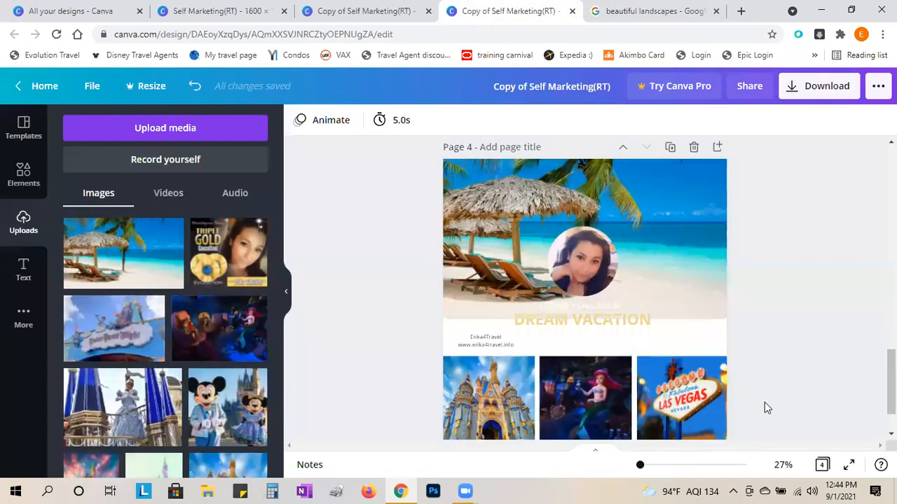
scroll(765, 402, "down", 1)
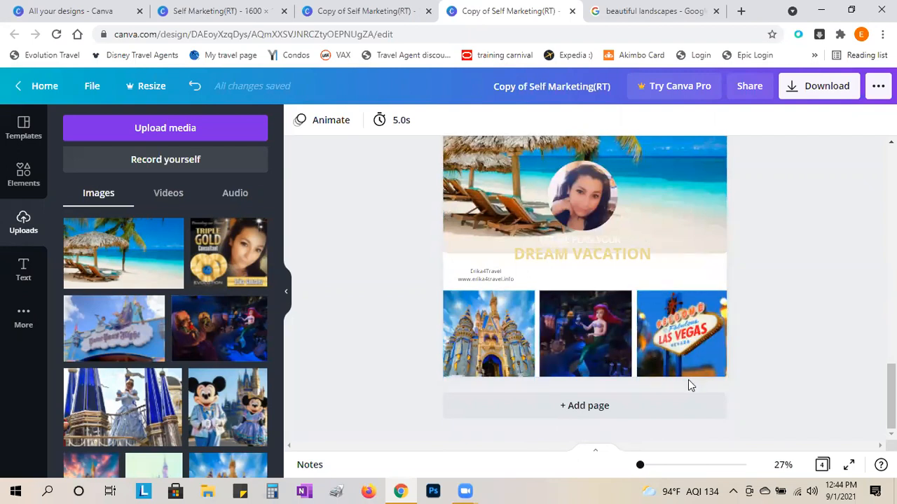
scroll(688, 380, "up", 1)
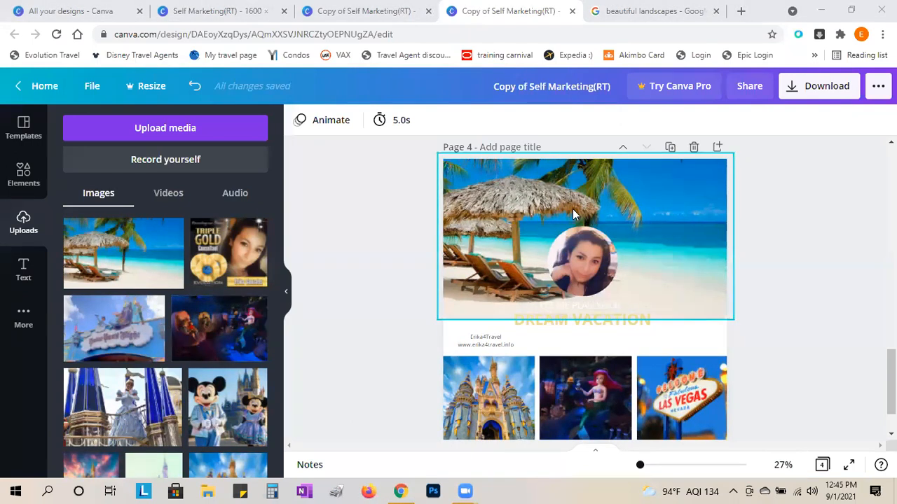
scroll(689, 308, "down", 2)
scroll(690, 310, "up", 1)
scroll(689, 309, "up", 15)
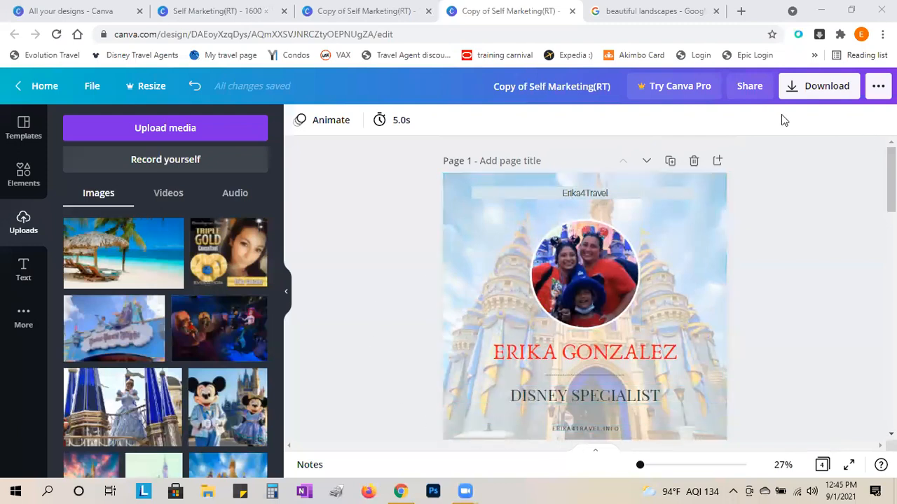
- Set the download file type to JPG
left_click(800, 88)
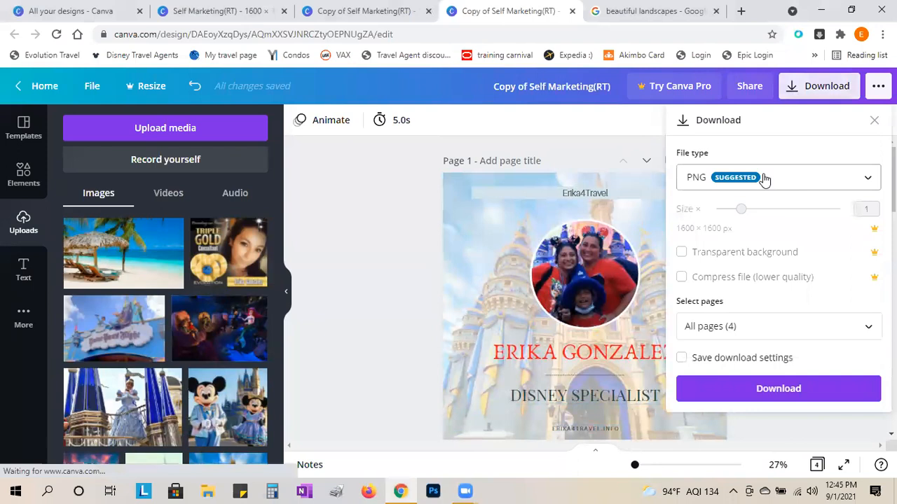
left_click(764, 179)
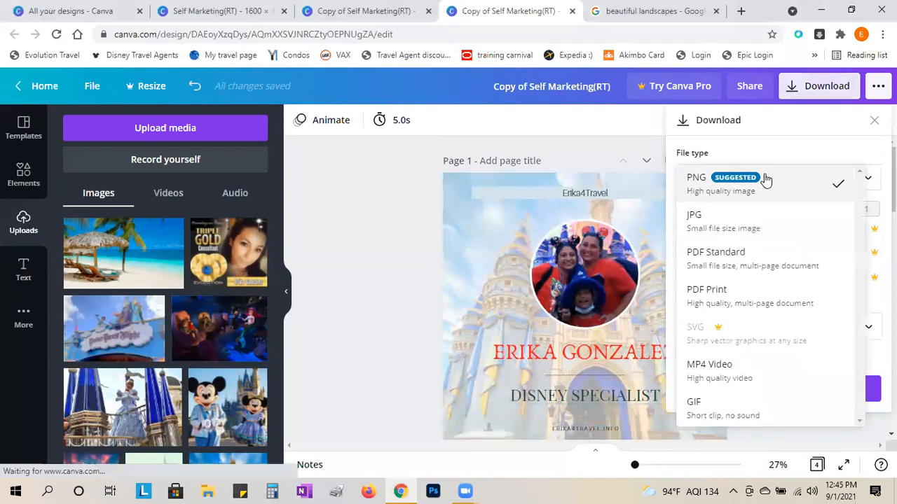
left_click(706, 228)
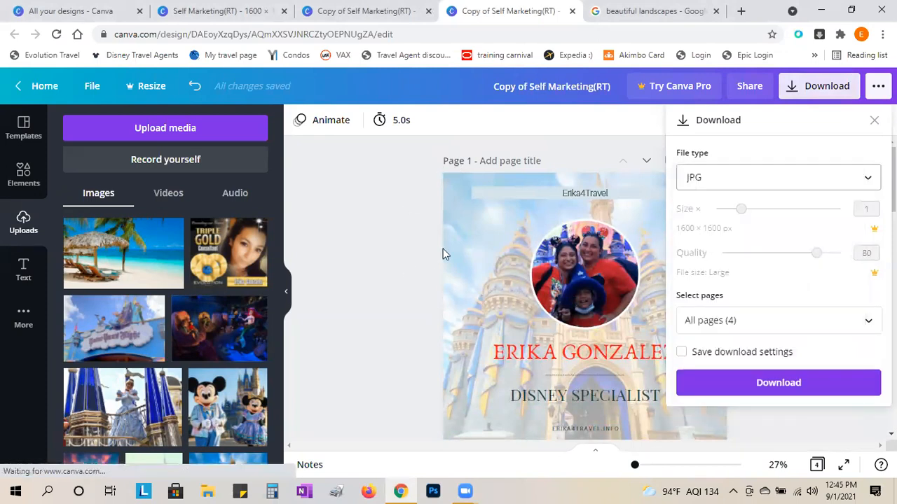
scroll(443, 230, "down", 5)
scroll(460, 220, "down", 10)
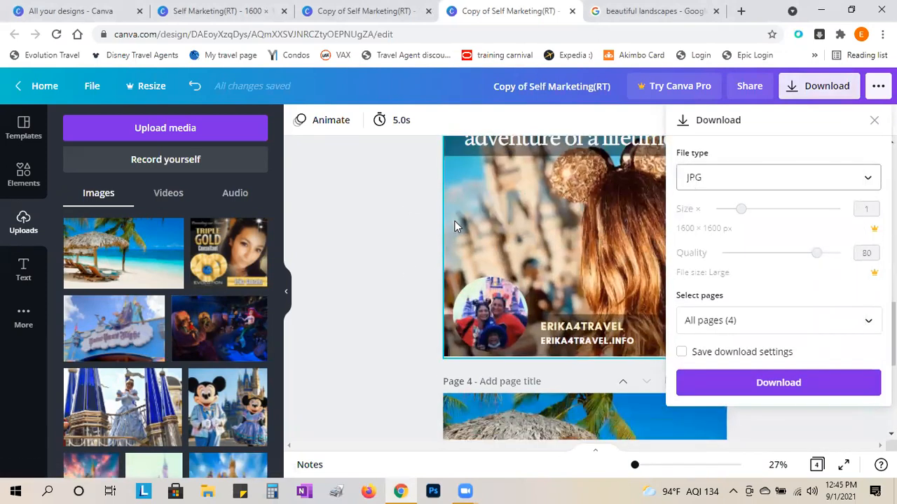
scroll(451, 227, "up", 5)
scroll(441, 233, "up", 8)
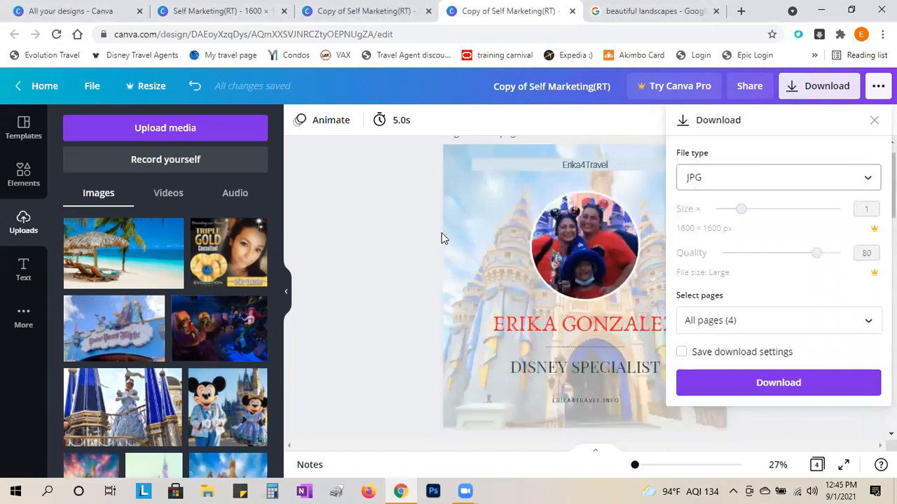
scroll(431, 297, "down", 3)
scroll(431, 296, "down", 2)
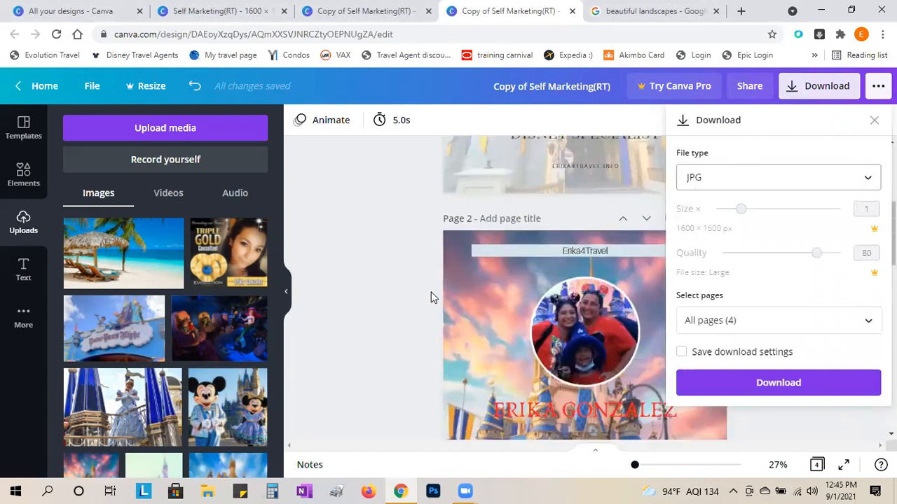
scroll(431, 297, "up", 4)
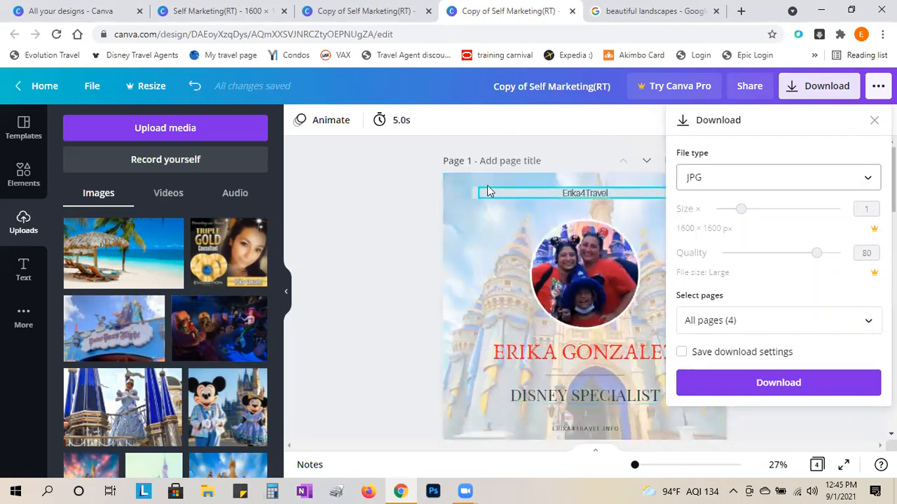
scroll(467, 317, "down", 3)
scroll(468, 316, "down", 5)
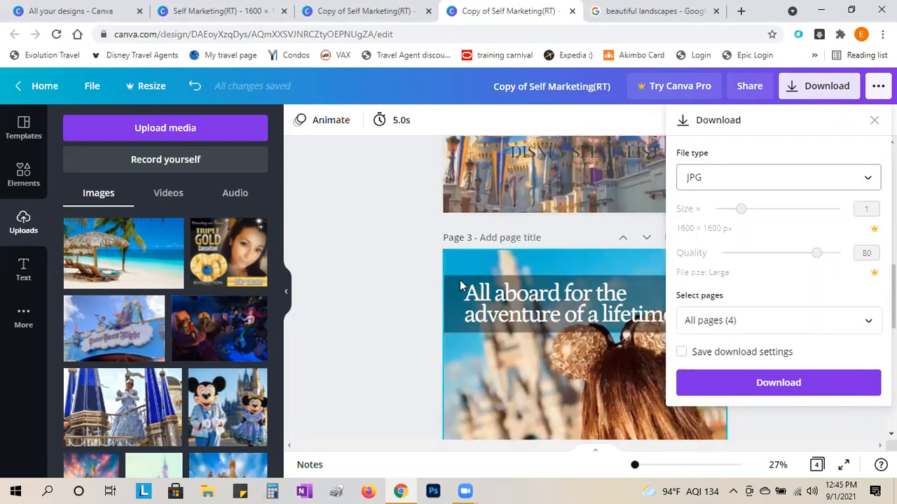
scroll(470, 378, "down", 2)
scroll(470, 362, "up", 10)
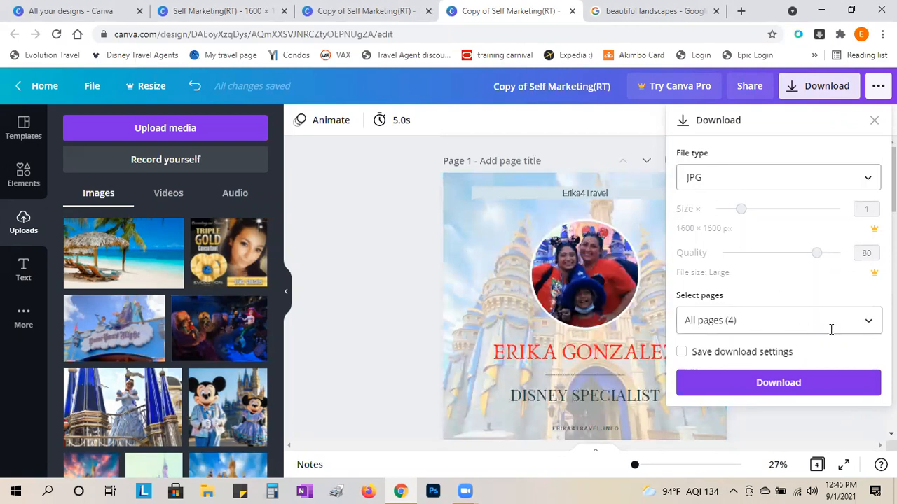
- Limit the download to Page 1 only and start downloading
left_click(869, 322)
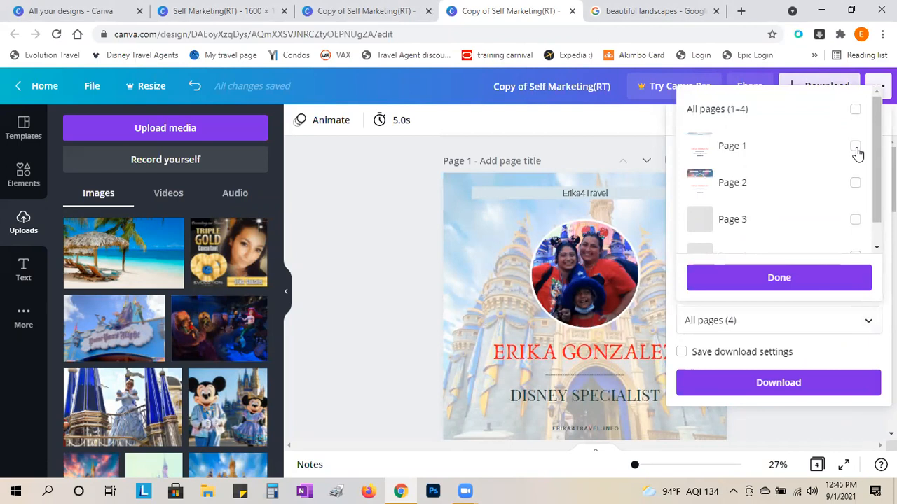
left_click(713, 152)
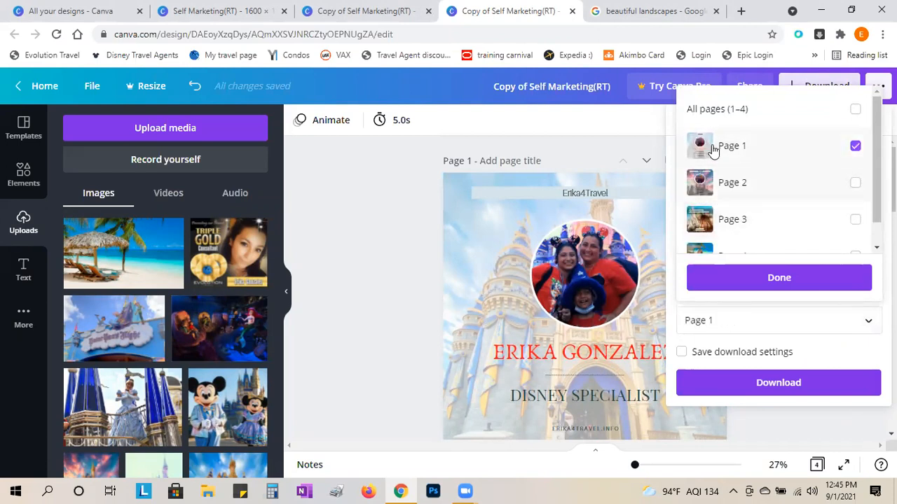
left_click(801, 283)
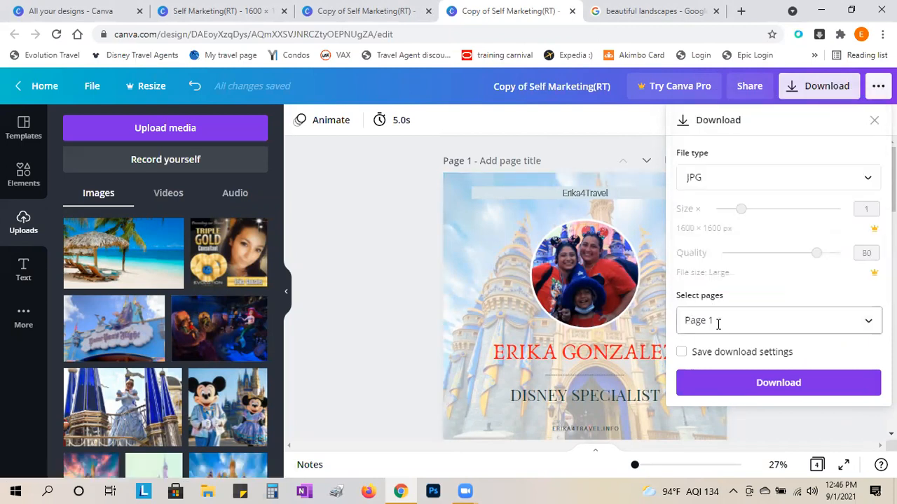
left_click(790, 390)
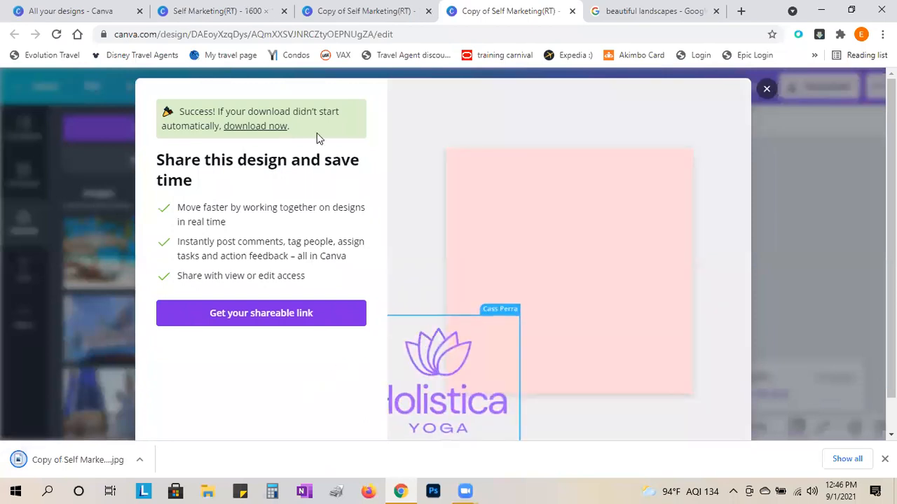
- Dismiss the share prompt, view the downloaded JPG, and return to the Canva editor
left_click(765, 94)
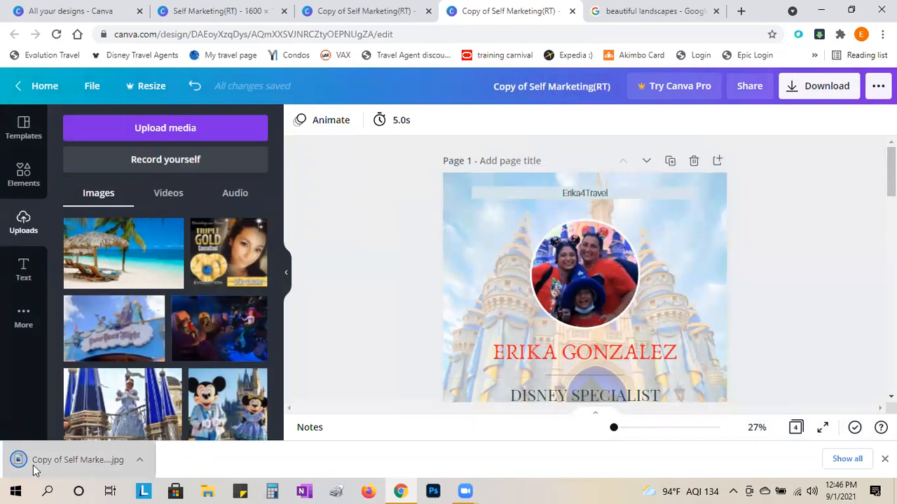
left_click(88, 460)
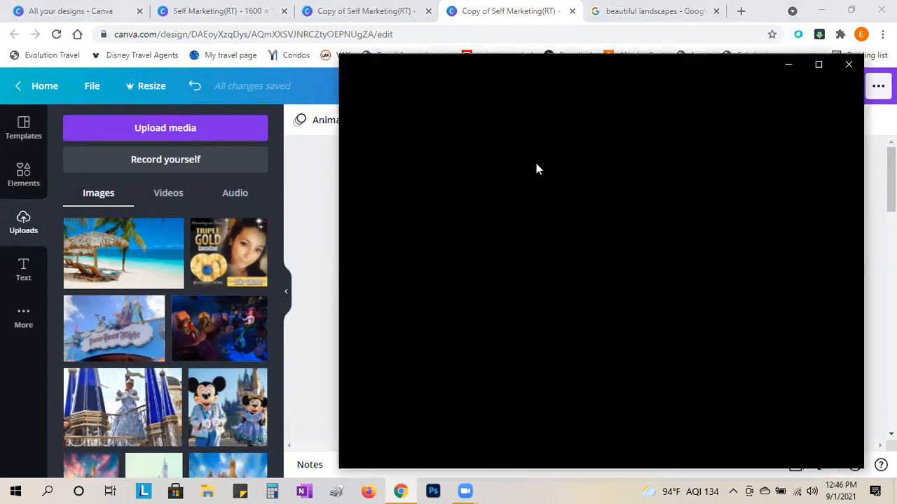
left_click(311, 201)
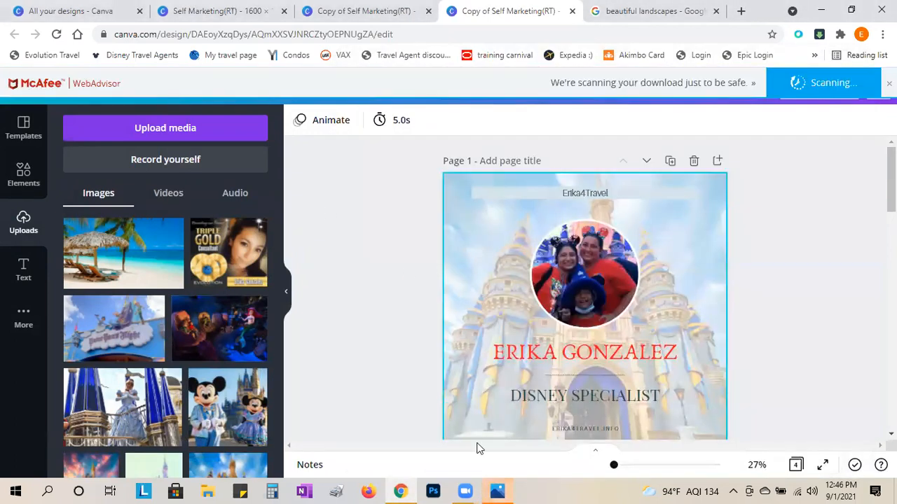
- Clear the download bar and switch to the Copy of Self Marketing(RT) tab with the Destination Specialist page
left_click(485, 491)
mouse_move(469, 491)
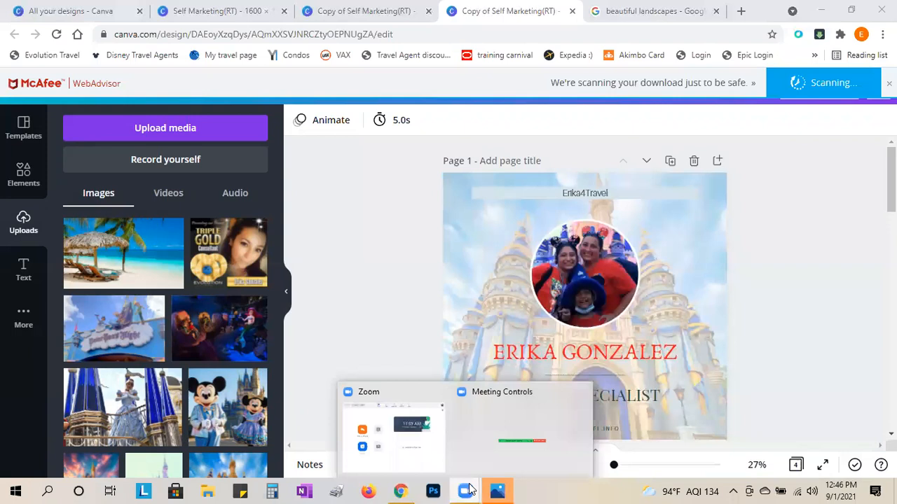
left_click(472, 420)
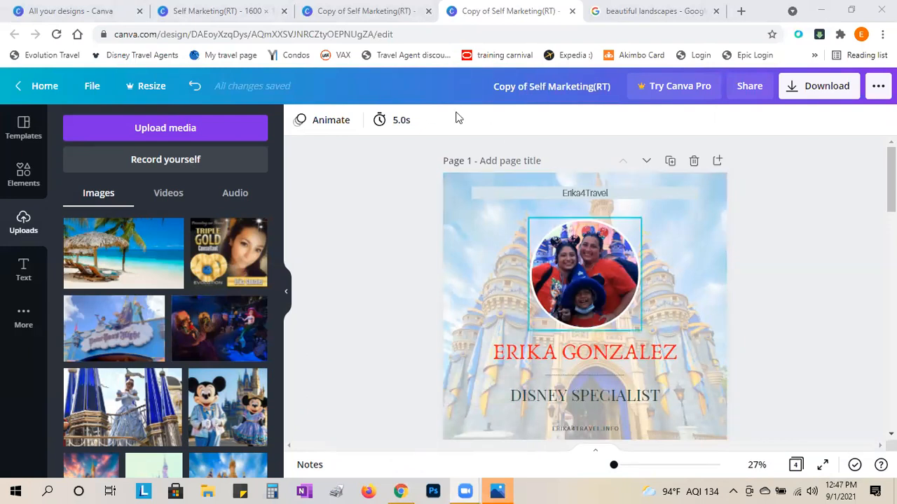
left_click(382, 12)
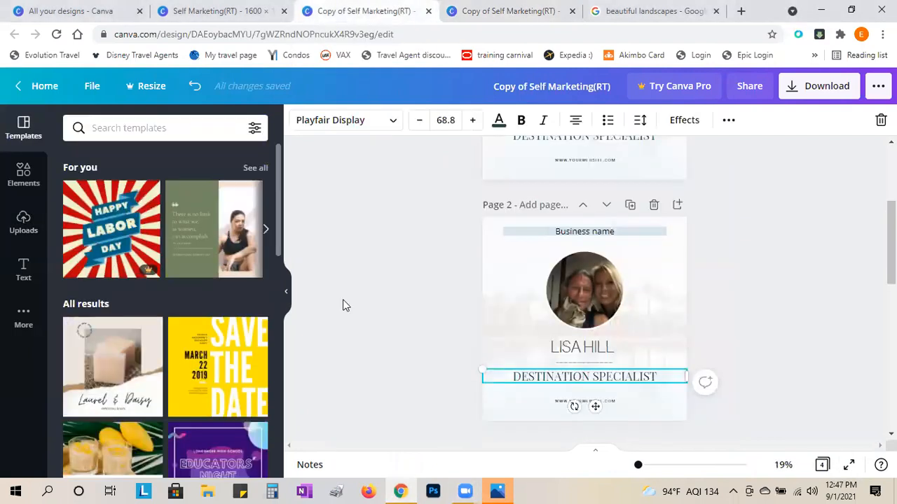
scroll(394, 303, "up", 4)
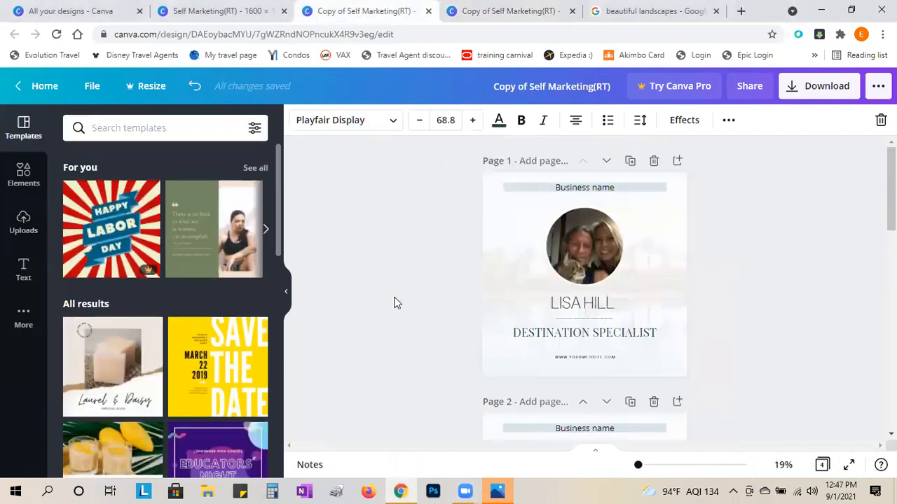
left_click(216, 10)
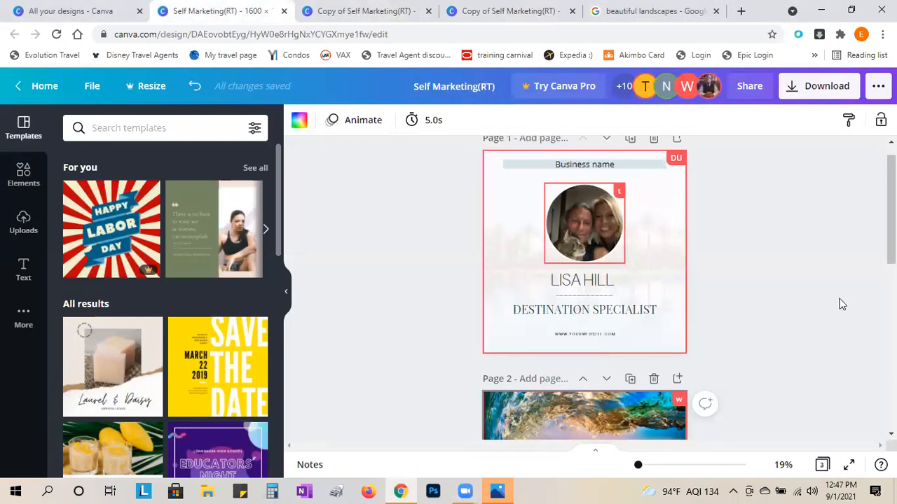
scroll(839, 304, "down", 6)
scroll(827, 277, "up", 4)
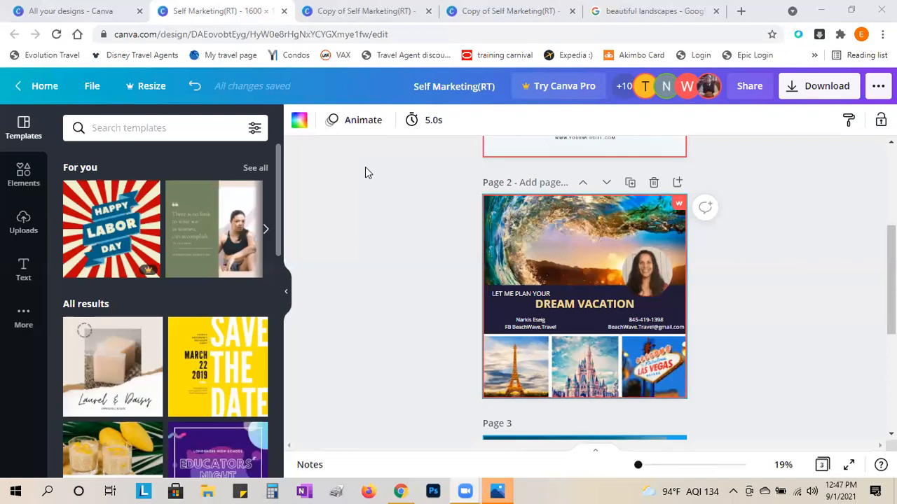
scroll(363, 278, "up", 3)
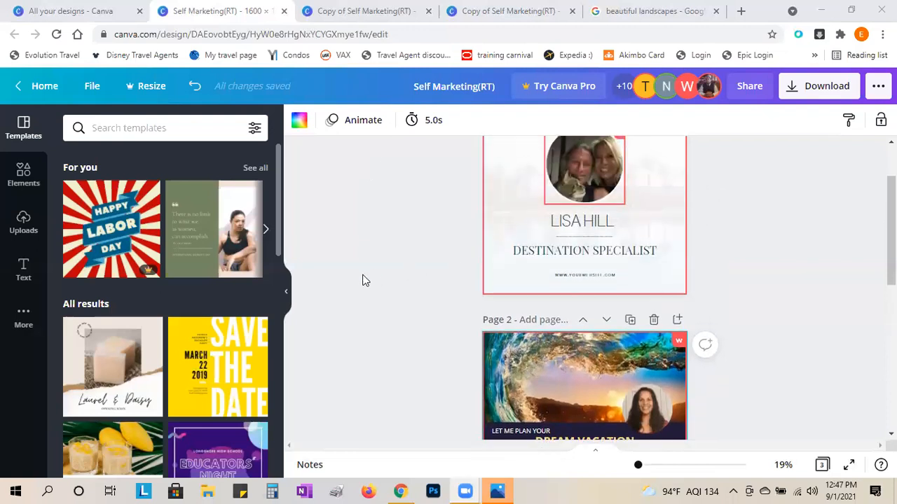
left_click(90, 87)
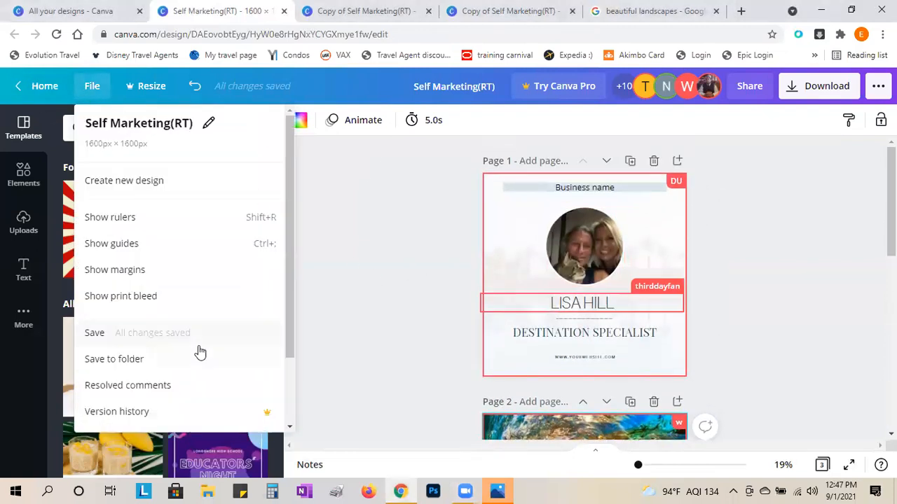
scroll(195, 352, "down", 2)
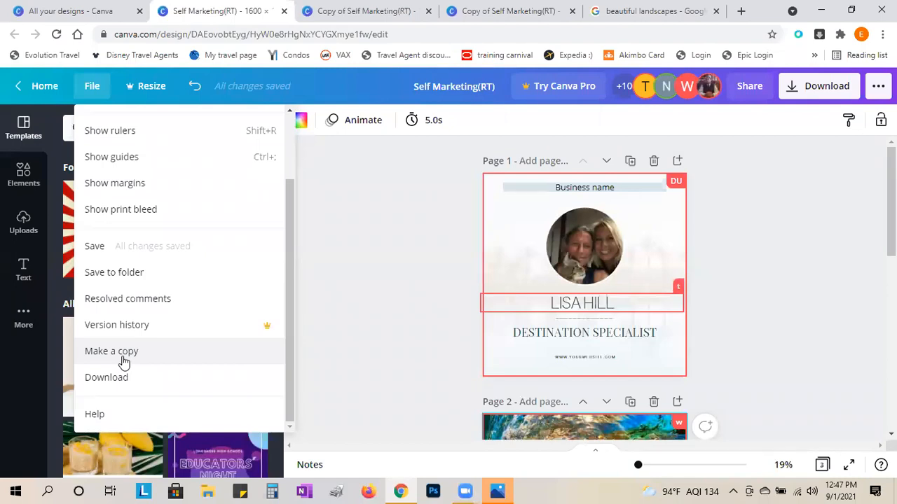
left_click(362, 291)
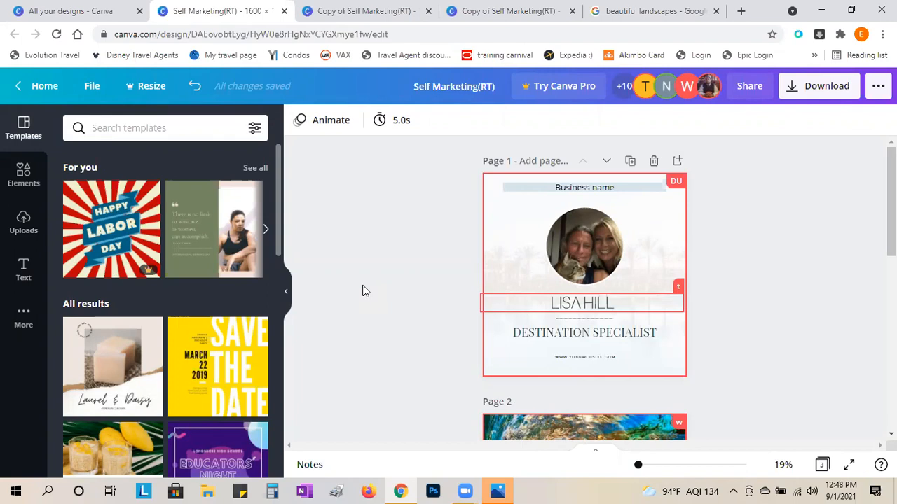
scroll(362, 291, "down", 3)
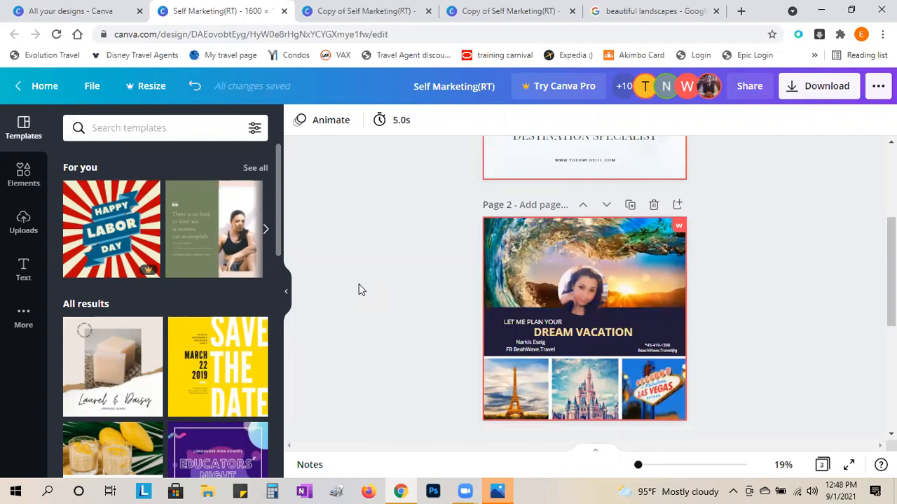
scroll(393, 291, "up", 2)
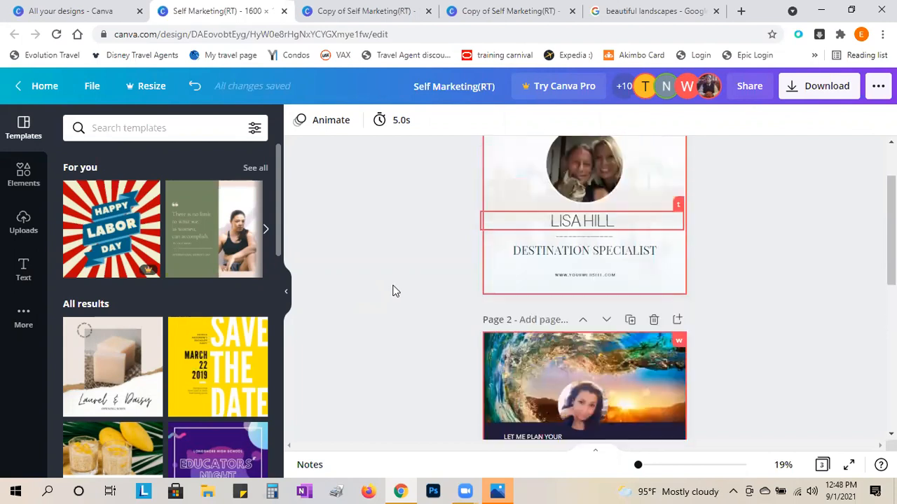
scroll(393, 290, "down", 4)
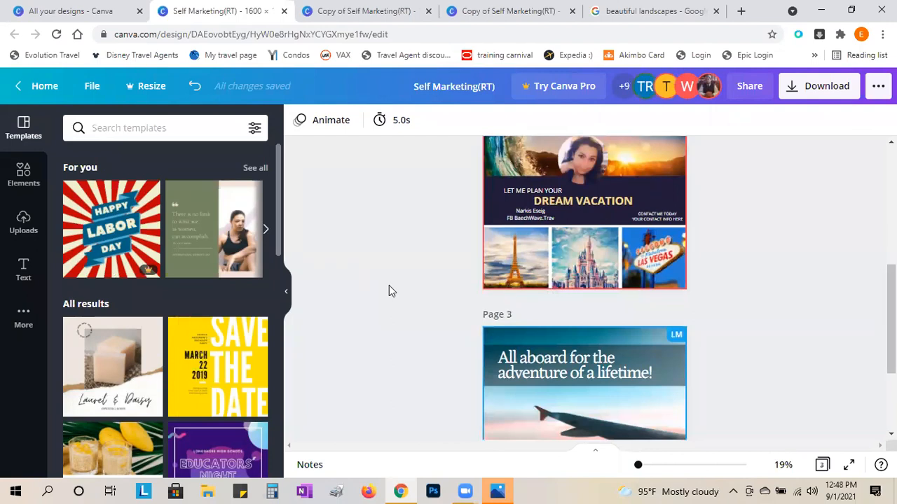
scroll(389, 291, "up", 5)
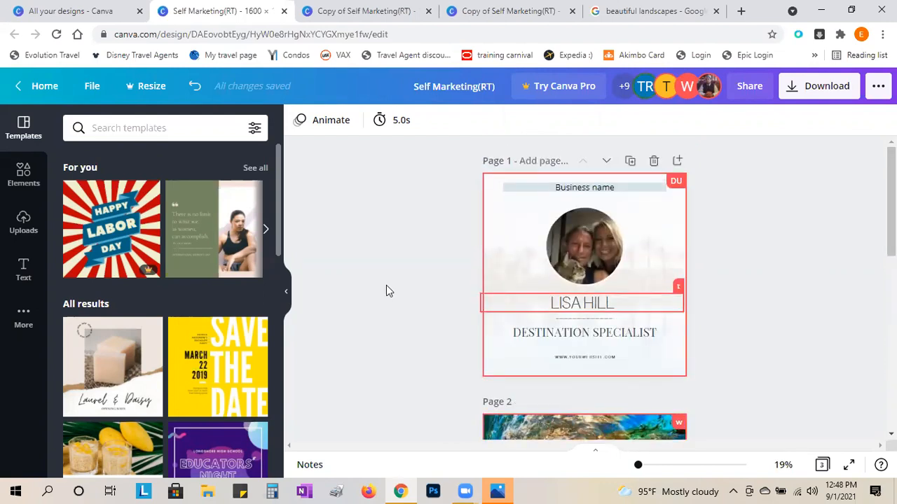
left_click(92, 85)
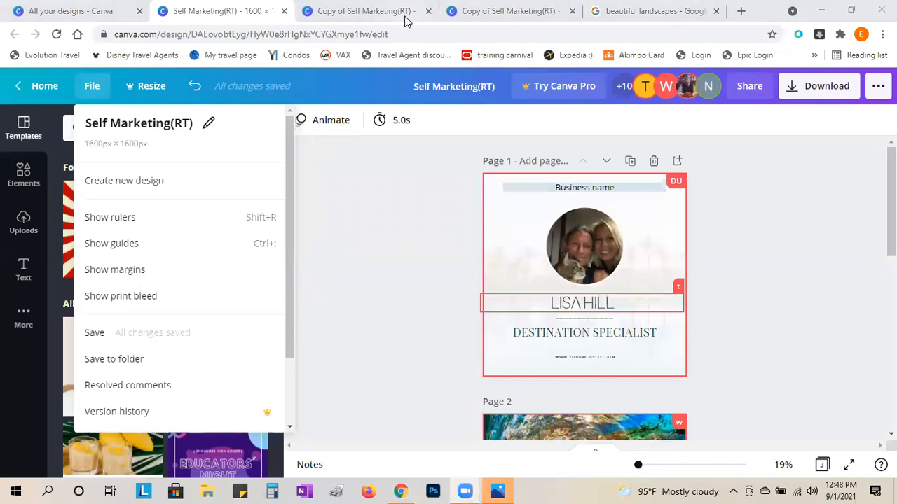
left_click(380, 416)
scroll(623, 395, "down", 4)
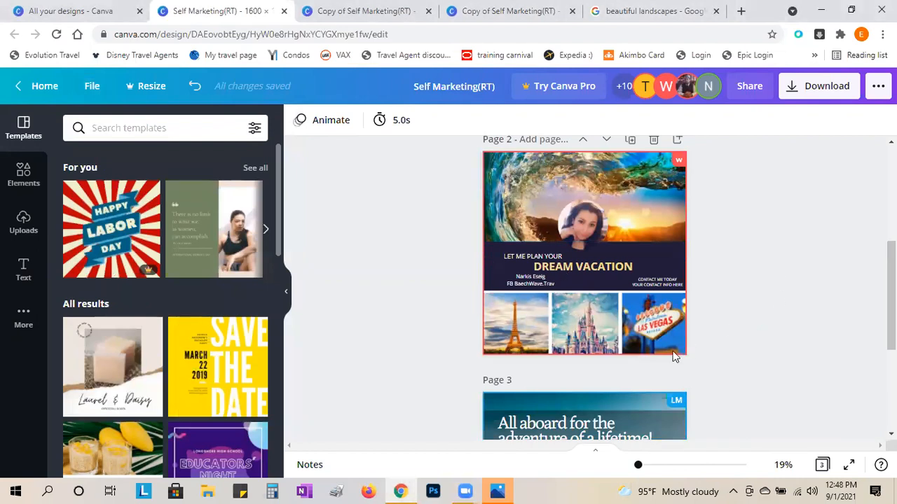
- Undo eleven edits in the copy until Page 4 regains its lake sunset and navy banner
left_click(501, 10)
scroll(378, 305, "down", 15)
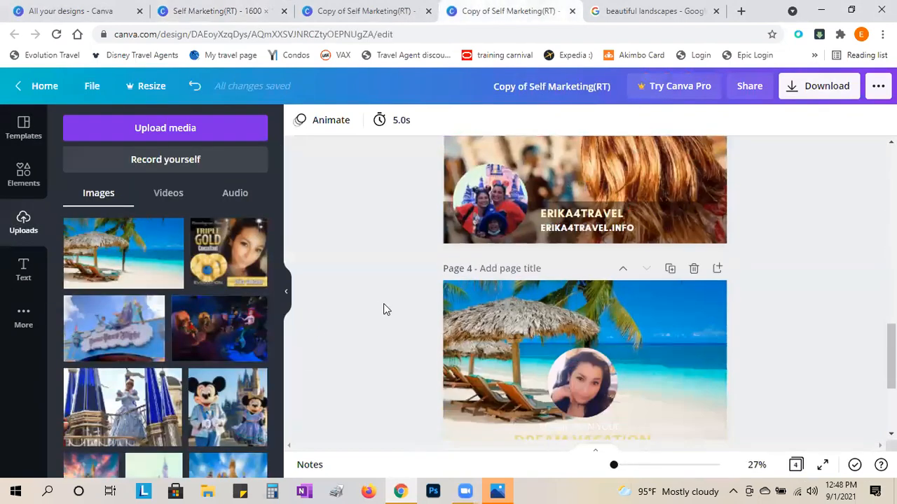
left_click(194, 88)
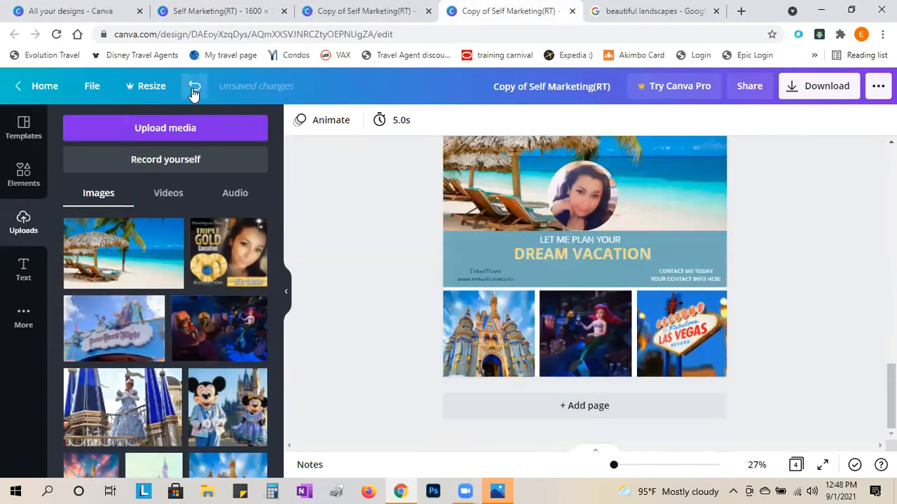
left_click(194, 88)
left_click(194, 88)
left_click(193, 88)
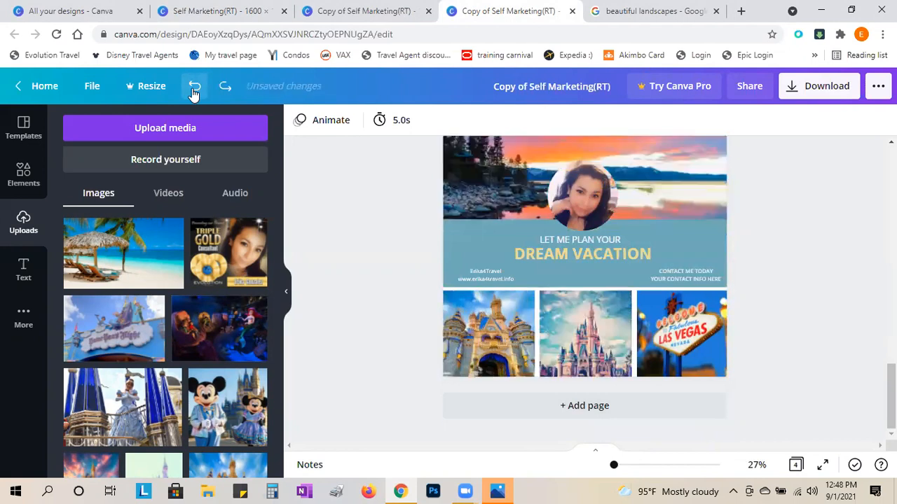
left_click(193, 88)
left_click(194, 88)
left_click(193, 88)
left_click(193, 88)
left_click(194, 88)
left_click(193, 88)
left_click(193, 89)
left_click(194, 88)
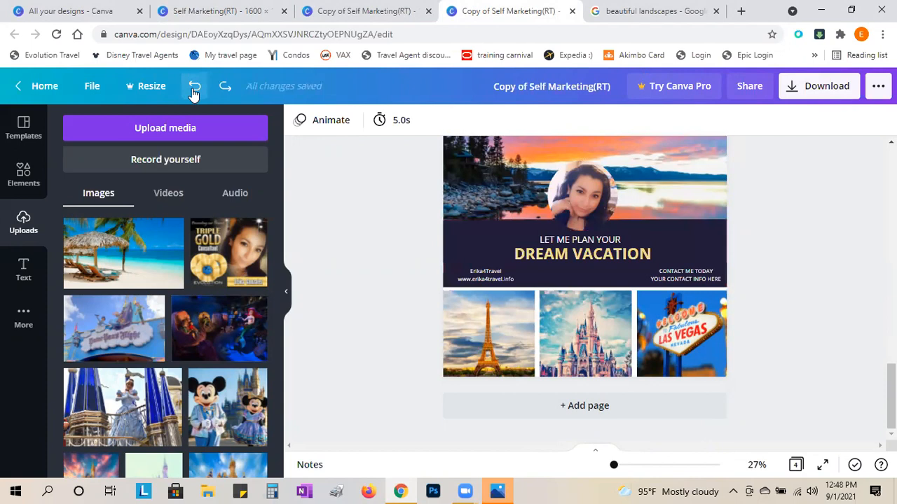
scroll(356, 288, "up", 2)
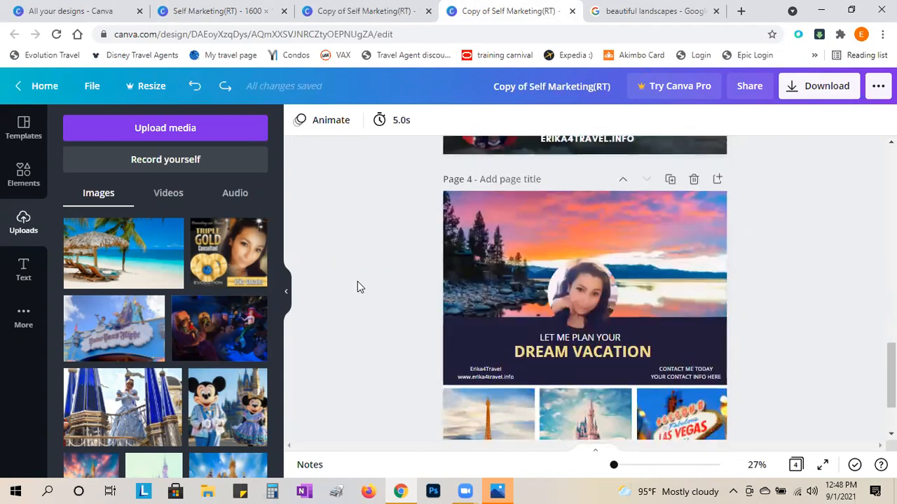
left_click(271, 11)
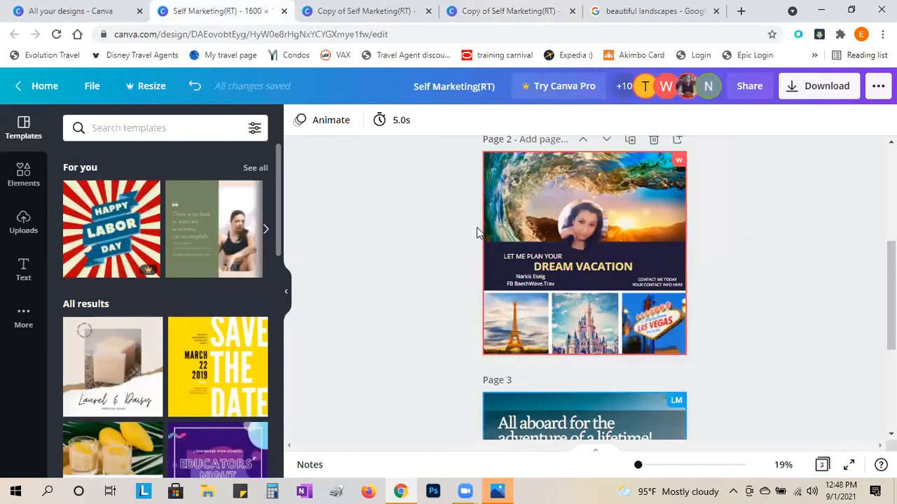
- Select every element on the copy's lake-sunset page 4
left_click(395, 8)
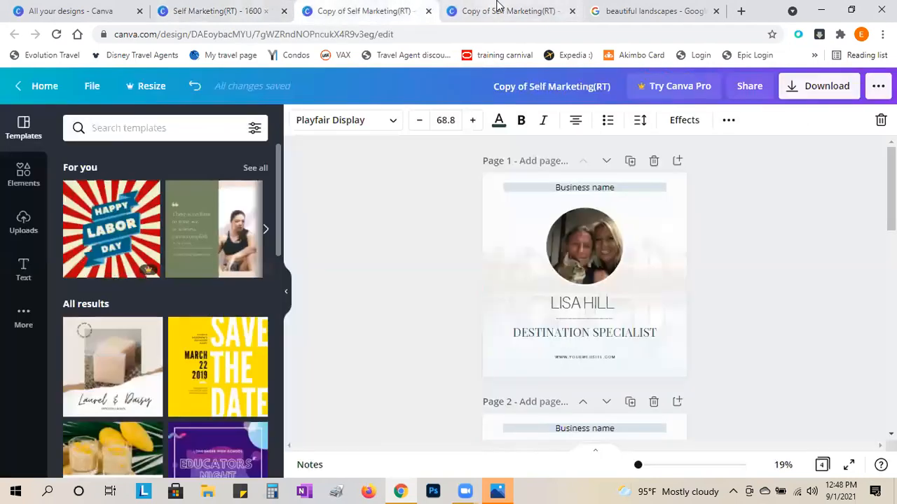
left_click(504, 11)
left_click_drag(395, 167, 749, 457)
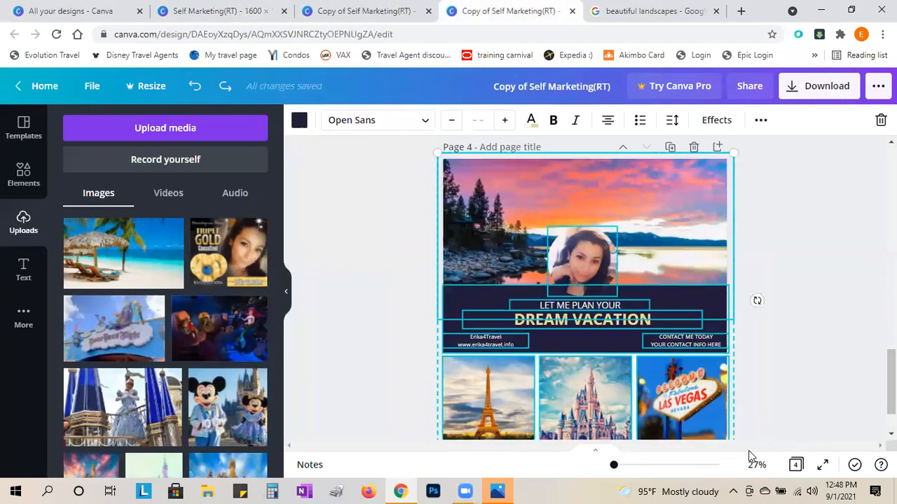
- Clear page 2 of the Self Marketing design and paste in the lake-sunset layout
left_click(229, 8)
left_click_drag(429, 149, 716, 366)
key("Delete")
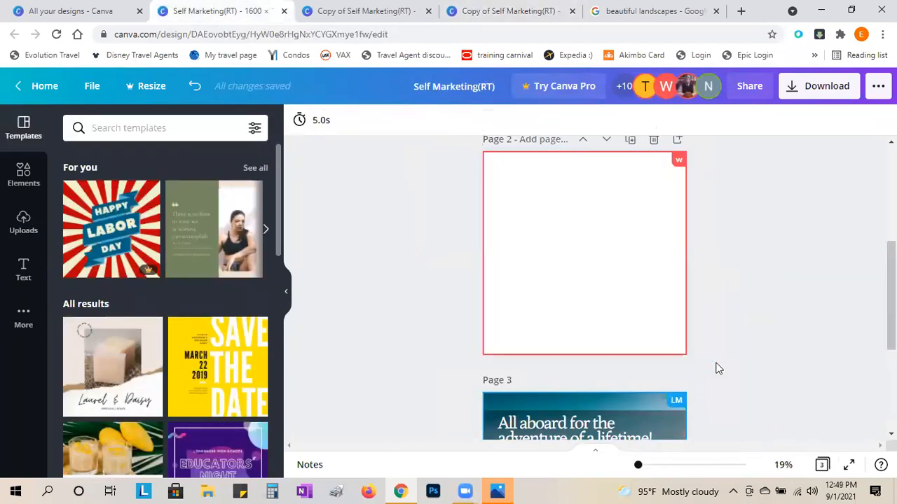
key("ctrl+z")
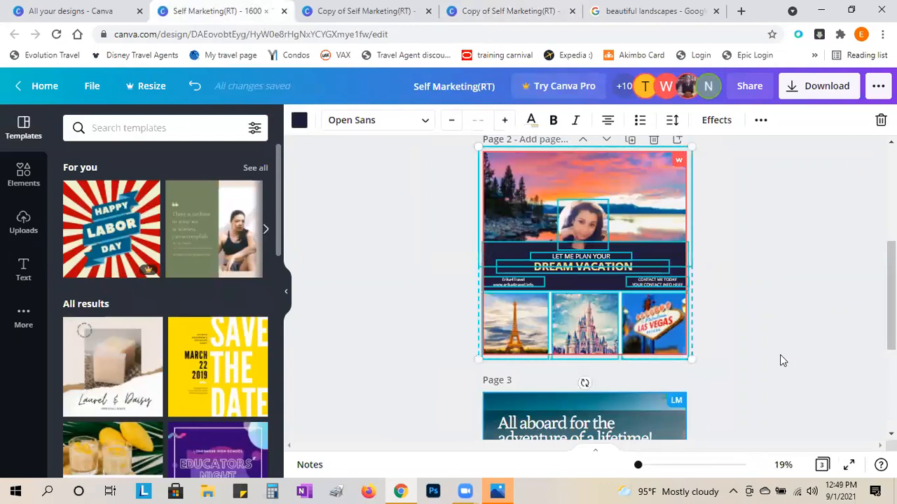
left_click(762, 277)
scroll(760, 280, "down", 5)
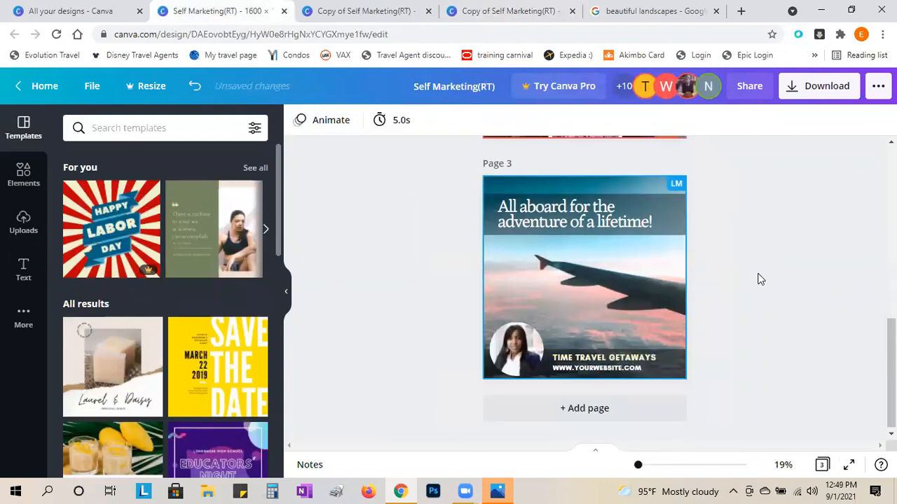
scroll(761, 278, "up", 4)
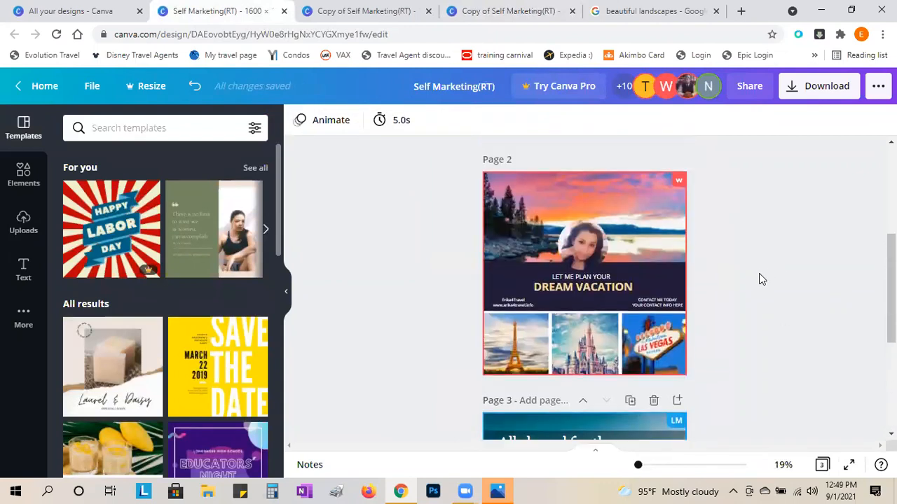
- Compare against the copy's page 4, then return to the Self Marketing design
left_click(481, 13)
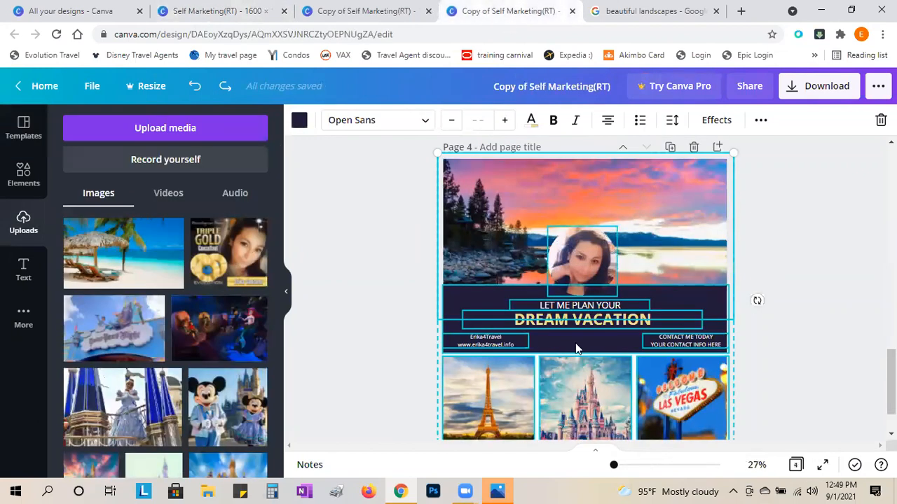
left_click(824, 321)
scroll(824, 321, "down", 3)
left_click(215, 10)
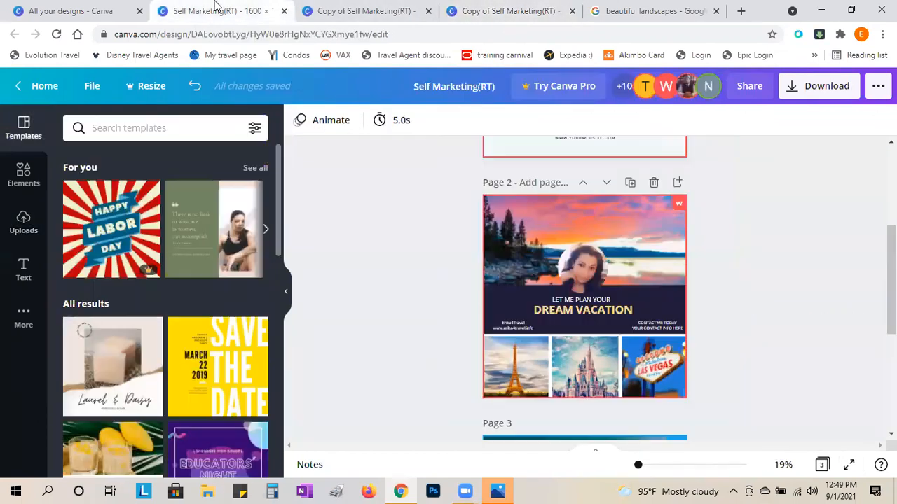
scroll(796, 316, "up", 3)
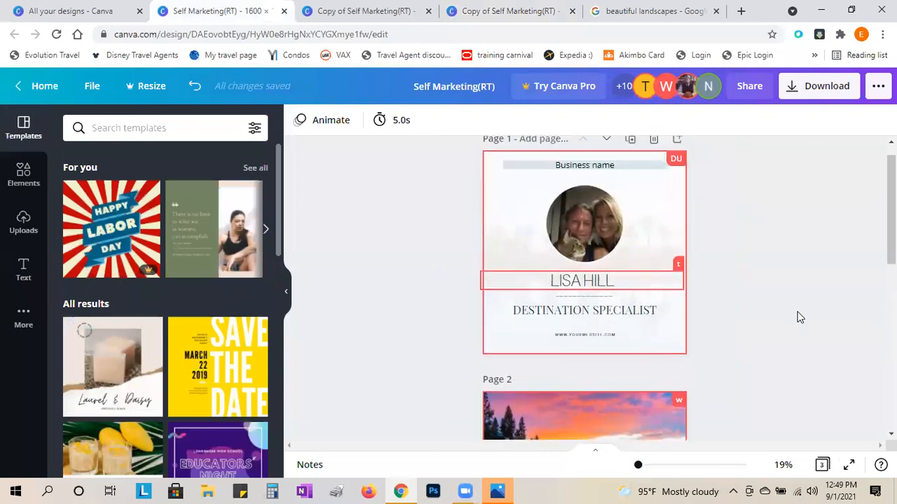
- Delete the duplicate lake-sunset Dream Vacation page 3
scroll(799, 315, "down", 3)
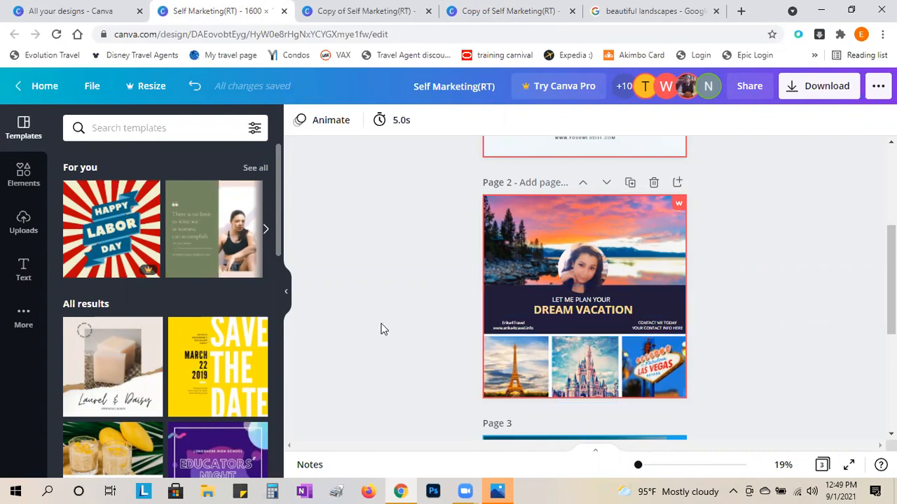
scroll(381, 329, "down", 8)
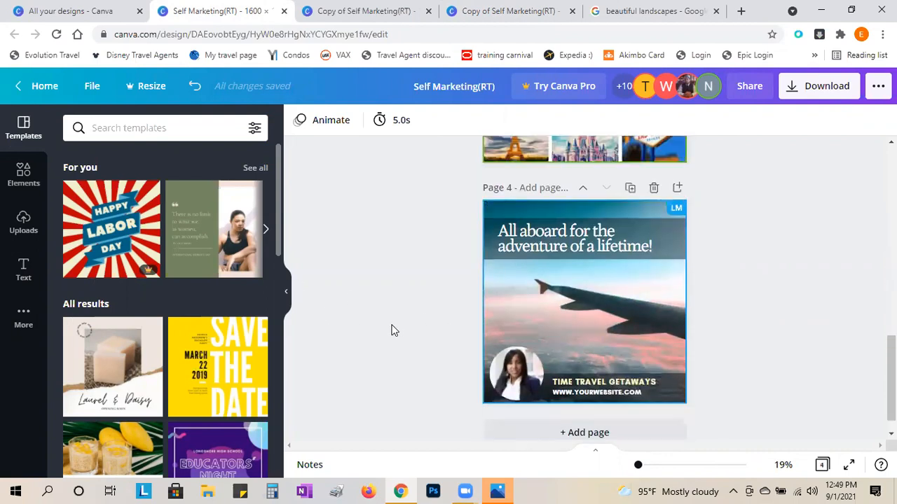
scroll(391, 330, "up", 3)
scroll(394, 331, "up", 2)
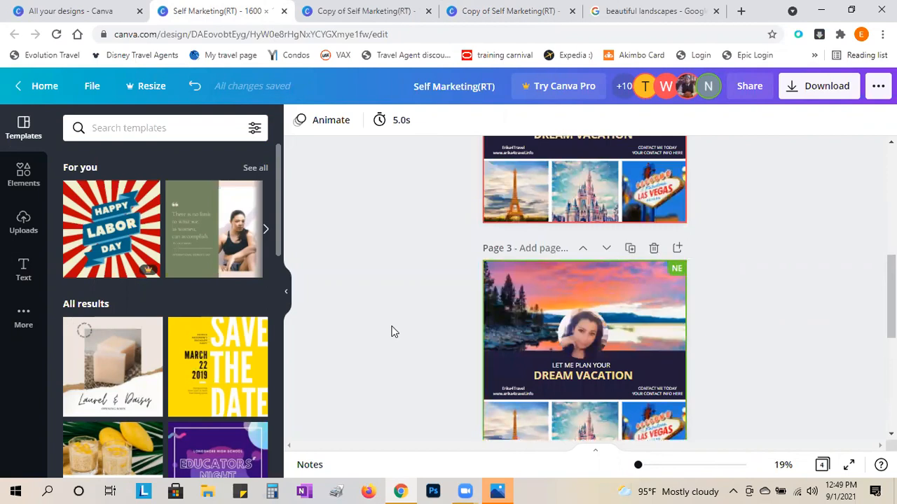
scroll(391, 331, "down", 2)
scroll(392, 330, "up", 8)
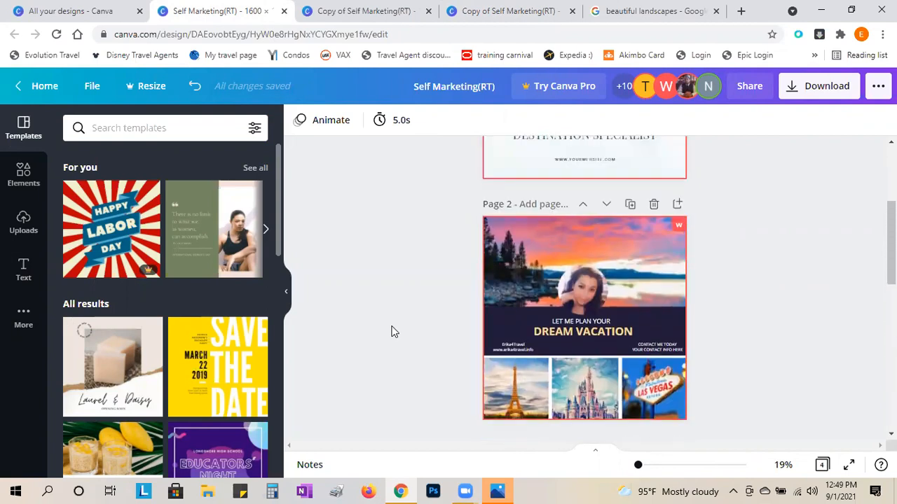
scroll(671, 221, "down", 6)
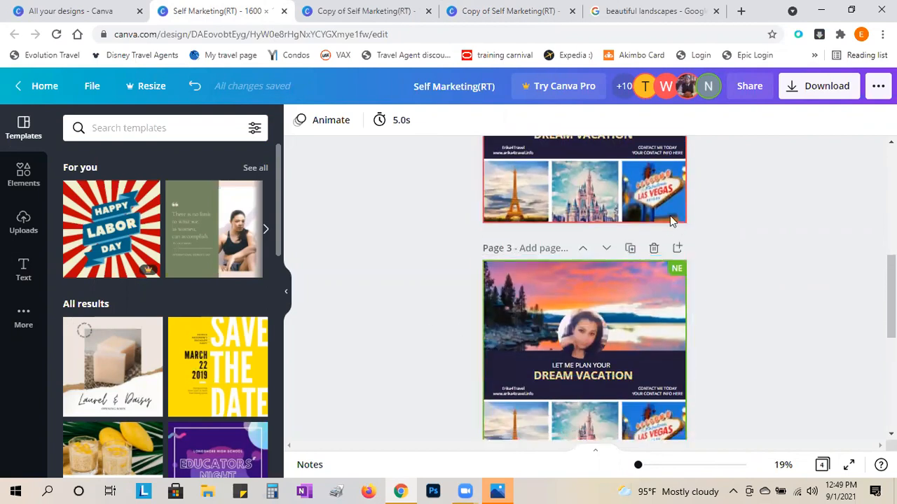
left_click(654, 250)
- Scroll back to the top and bring up the File menu
scroll(802, 381, "down", 3)
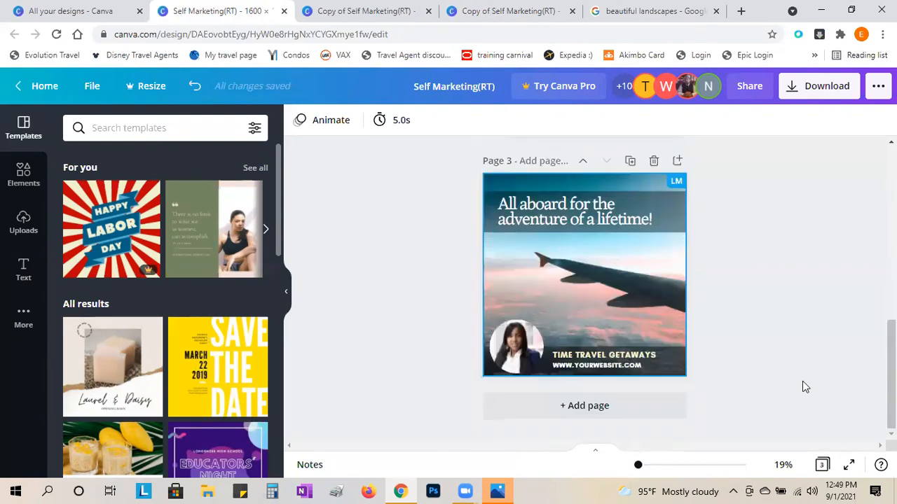
scroll(804, 384, "up", 10)
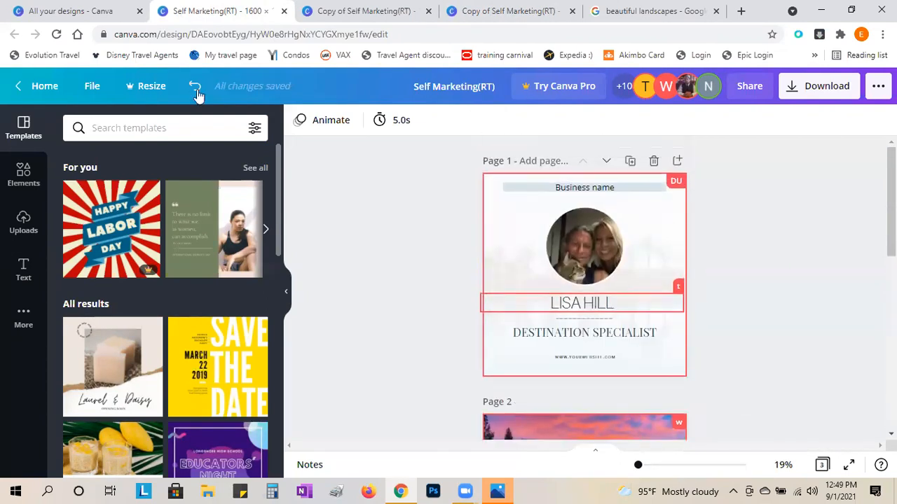
left_click(92, 85)
scroll(160, 317, "down", 3)
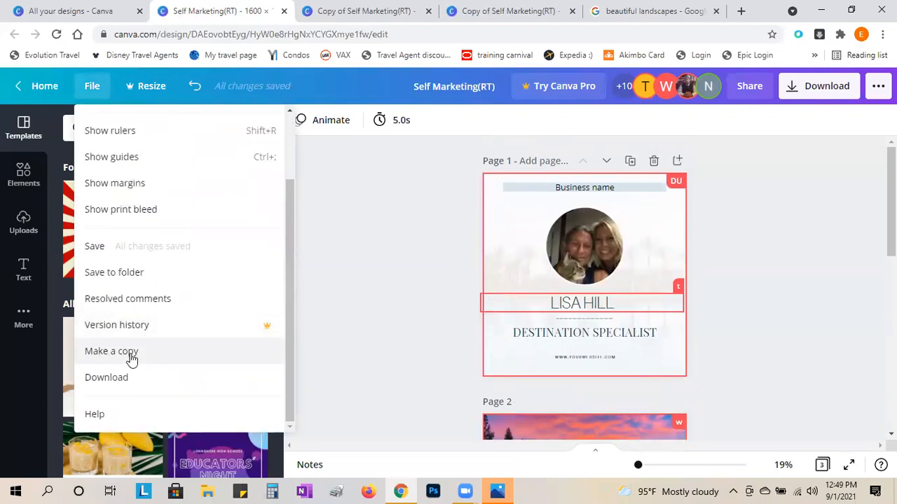
- Make a copy of the three-page design and compare it with the original in their tabs
left_click(132, 356)
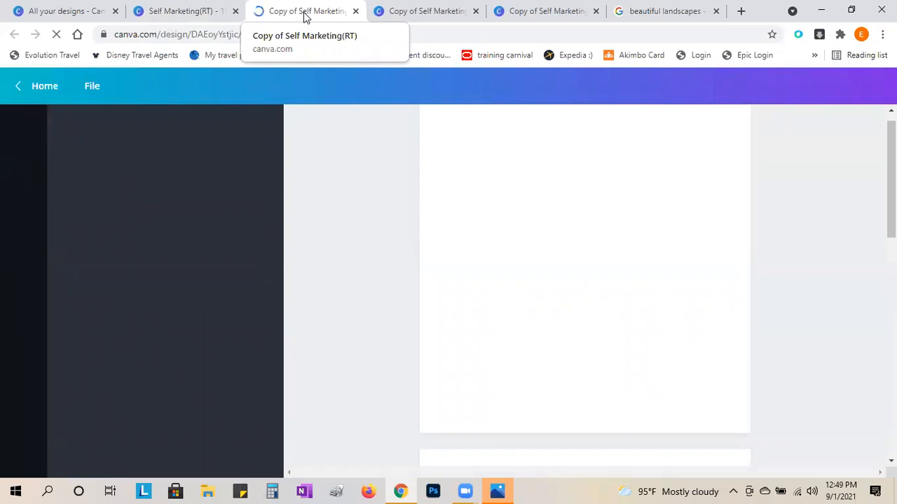
left_click(201, 13)
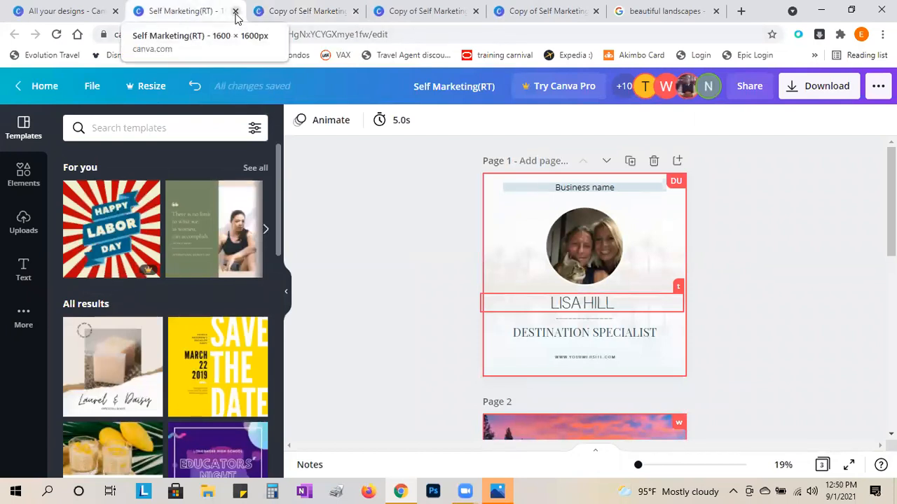
scroll(441, 329, "down", 7)
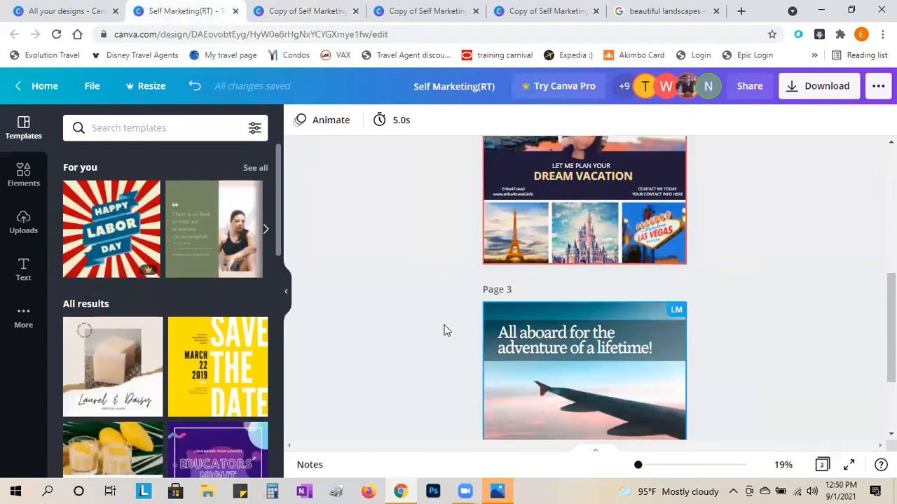
scroll(442, 329, "up", 7)
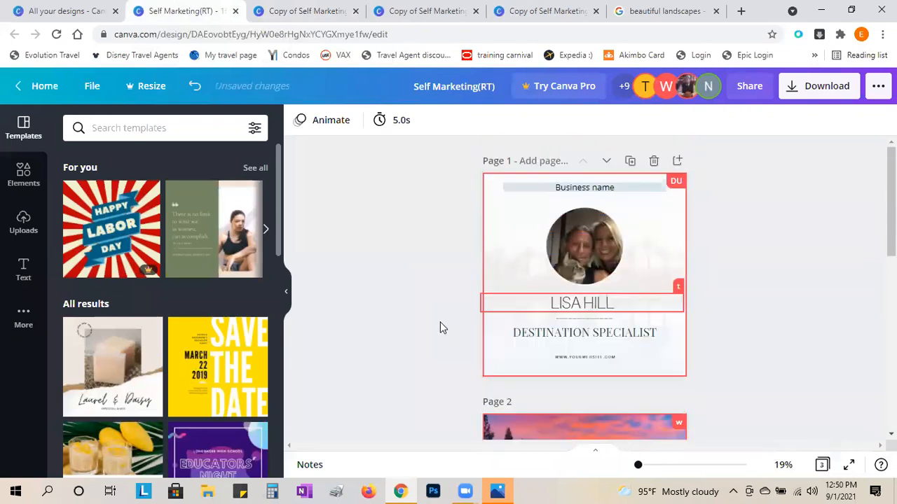
left_click(292, 13)
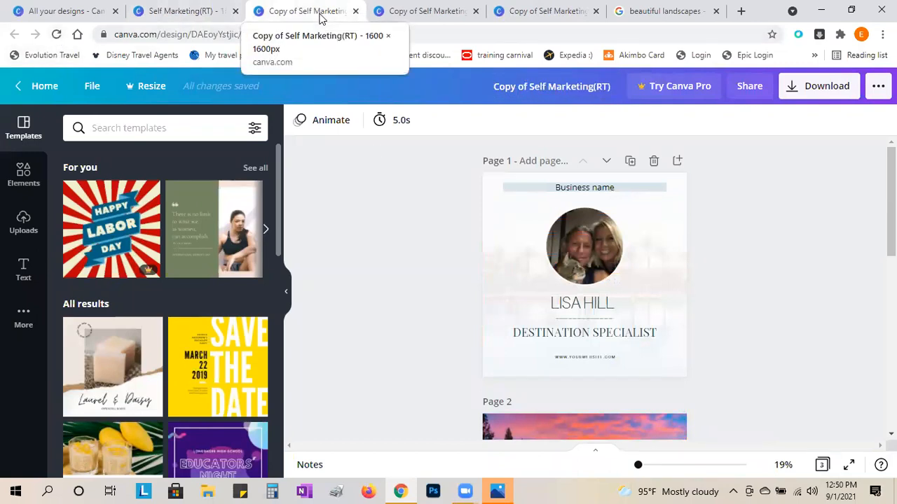
- In the new copy, duplicate page 1 and then delete the duplicate
left_click(575, 13)
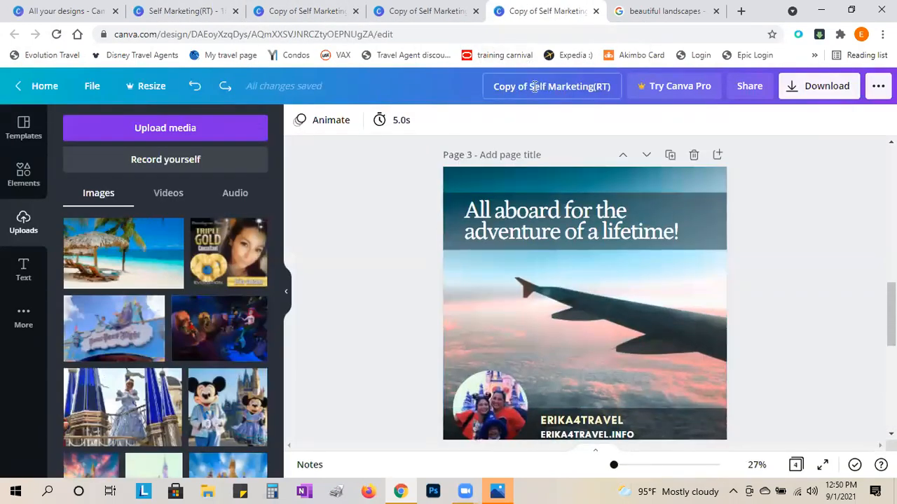
left_click(409, 15)
left_click(306, 7)
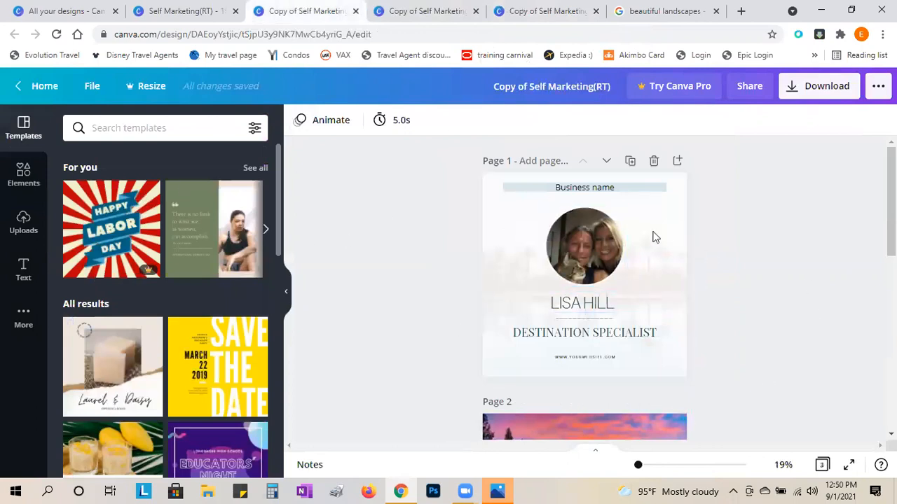
left_click(630, 162)
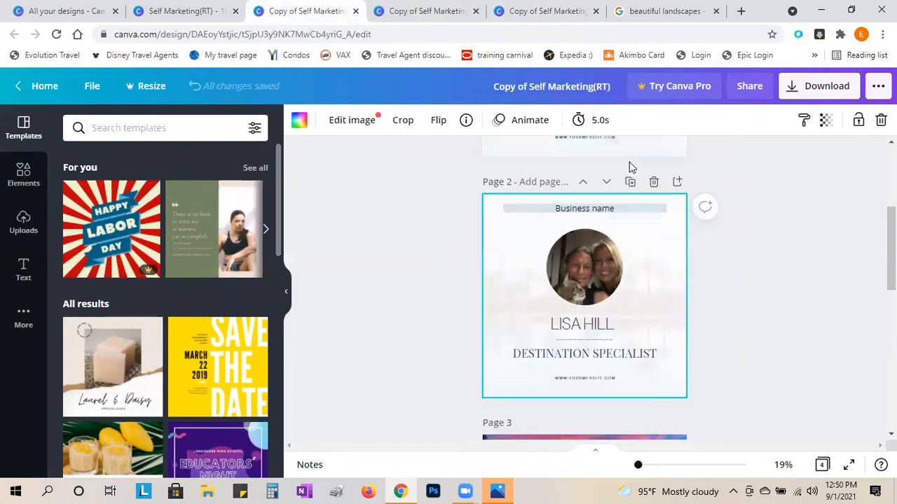
left_click(653, 183)
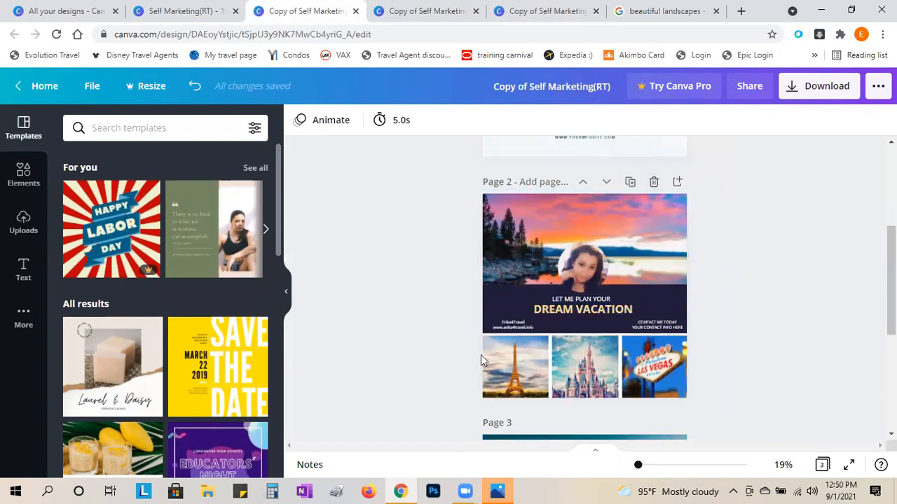
scroll(571, 328, "down", 4)
- Review the original Self Marketing(RT) design, opening and dismissing its file options
left_click(191, 12)
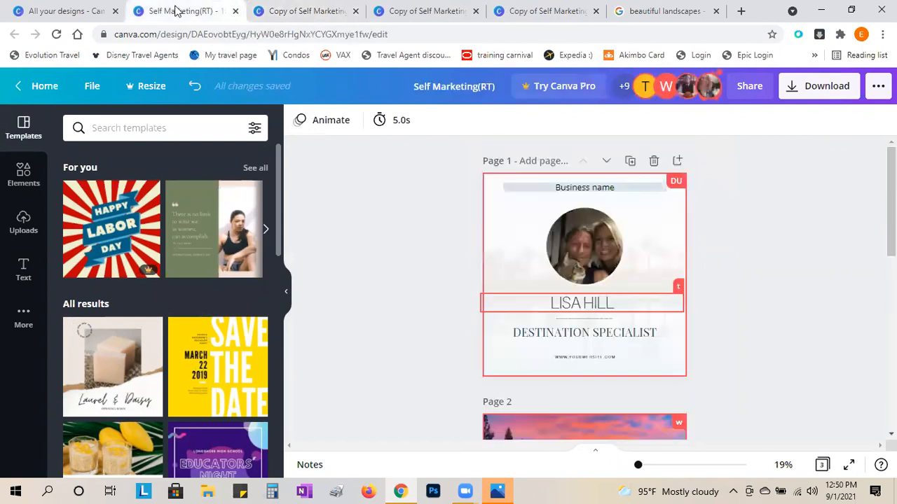
scroll(466, 361, "down", 5)
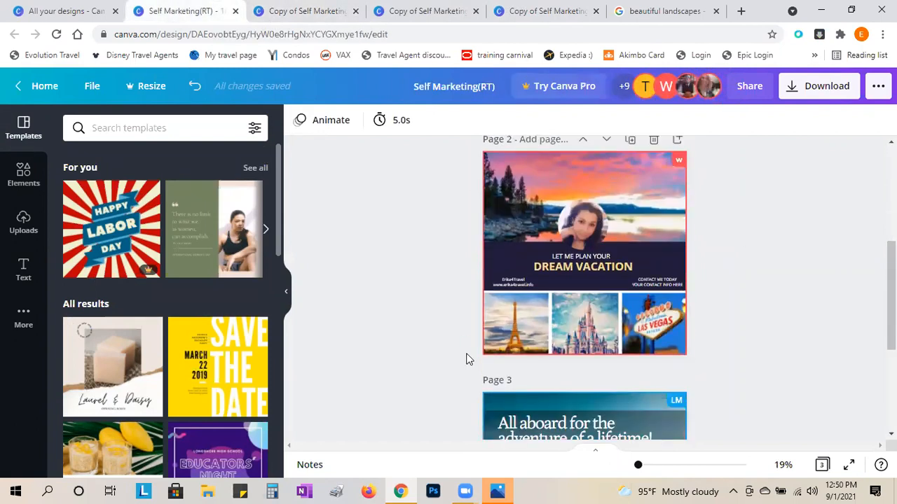
scroll(462, 356, "up", 2)
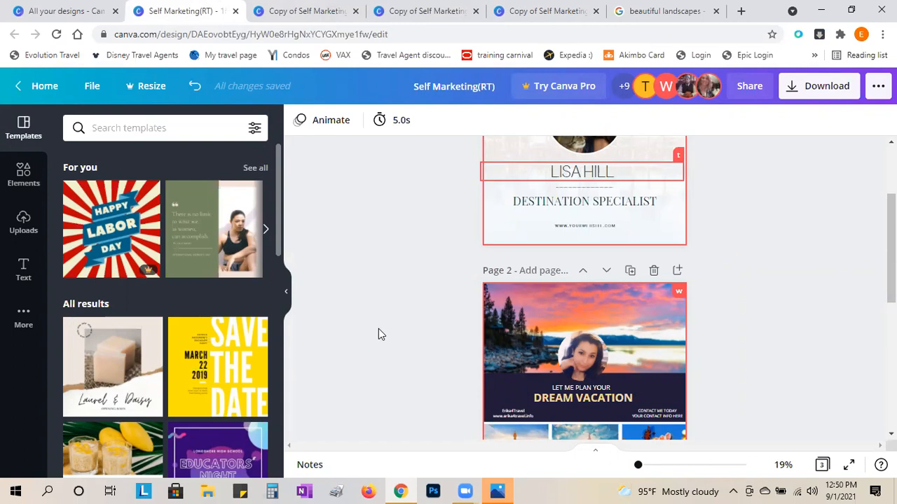
left_click(285, 7)
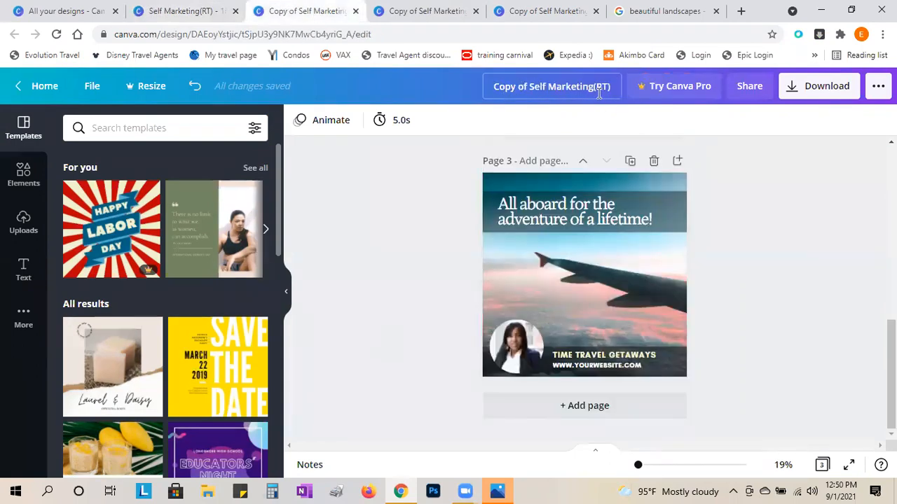
left_click(170, 9)
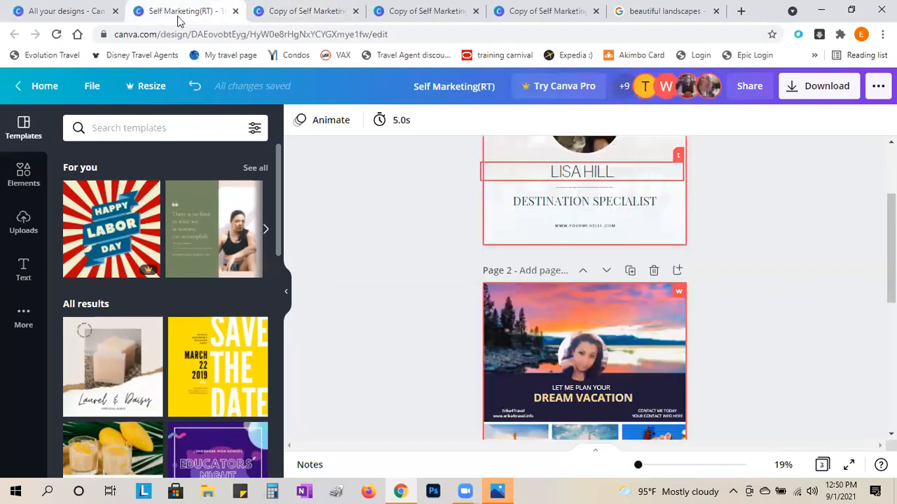
left_click(91, 88)
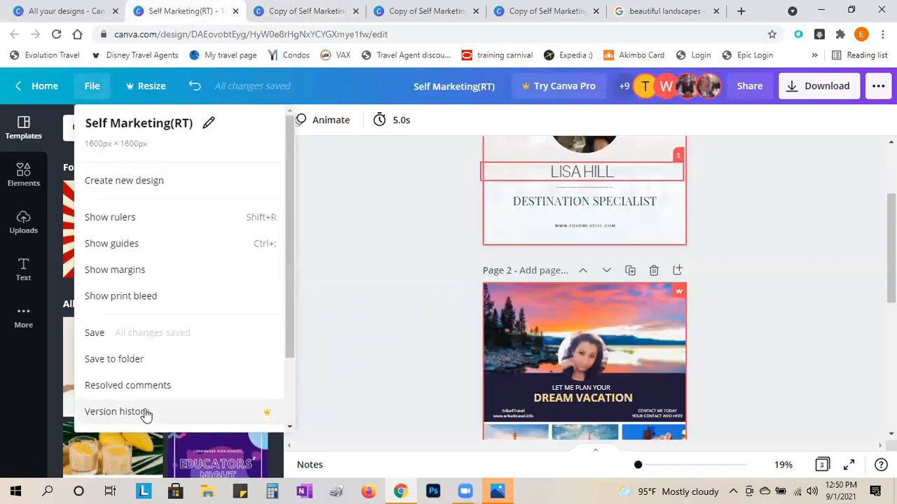
scroll(145, 413, "down", 3)
left_click(364, 339)
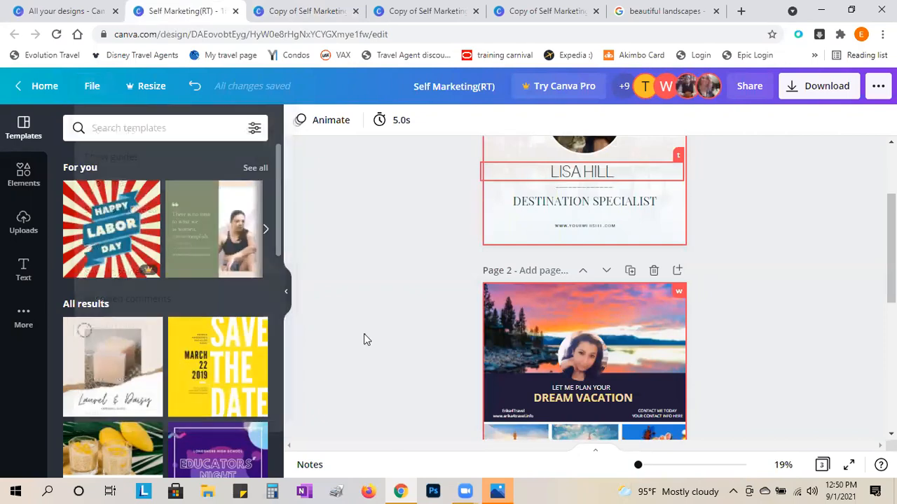
- Close the original Self Marketing(RT) tab and return to the Canva home page
left_click(303, 11)
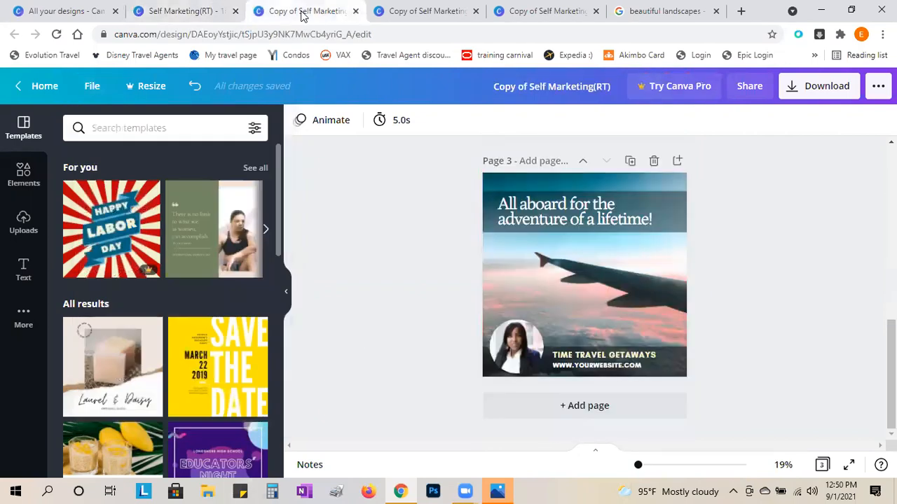
left_click(155, 7)
left_click(236, 11)
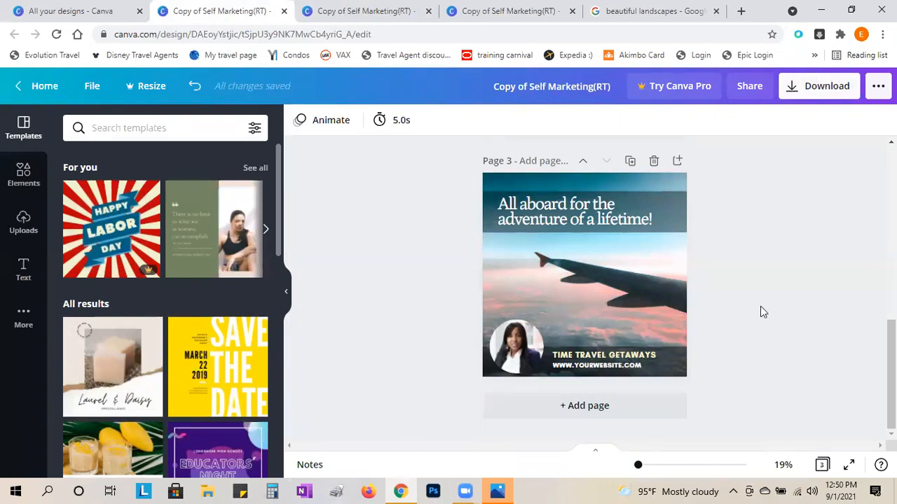
left_click(41, 86)
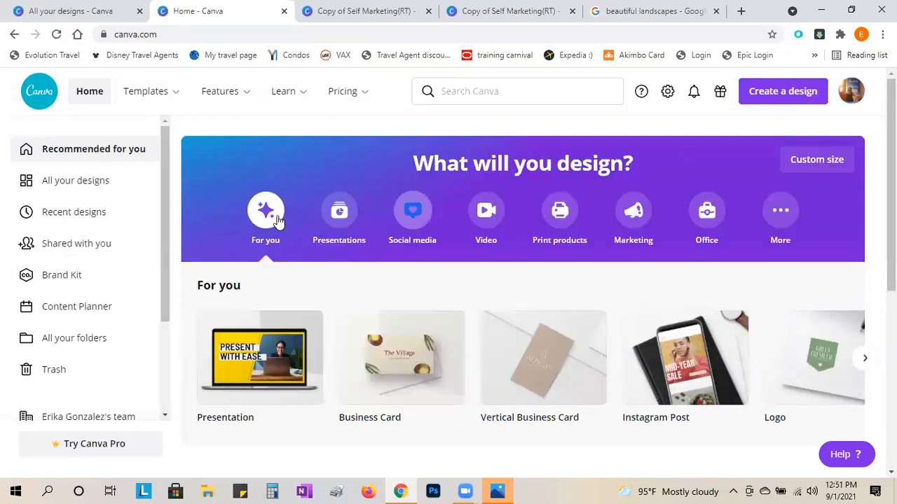
- Under All your designs, retitle the first listed Copy of Self Marketing(RT) as 'Mine'
left_click(61, 185)
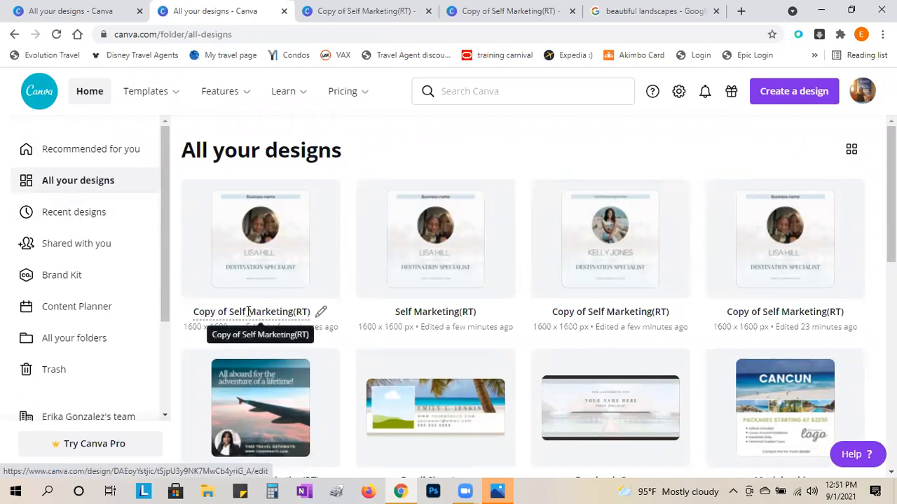
left_click(301, 315)
double_click(300, 314)
left_click(292, 311)
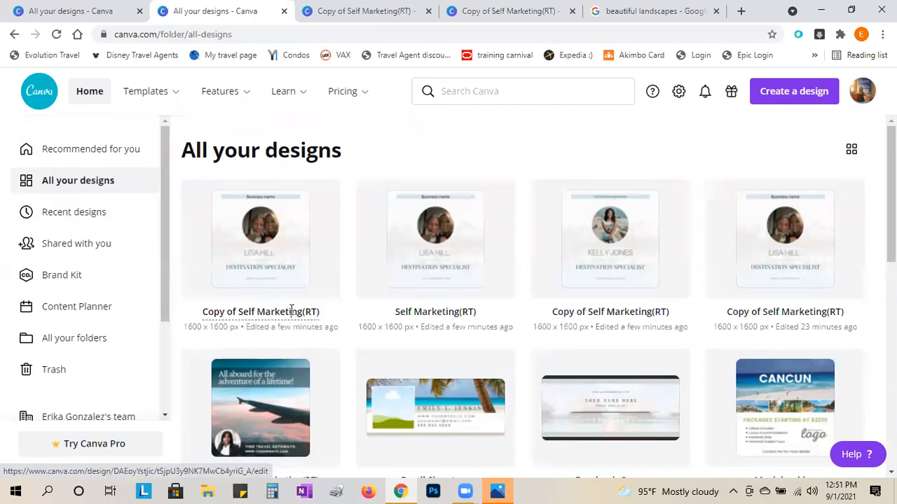
triple_click(292, 310)
type("Mine")
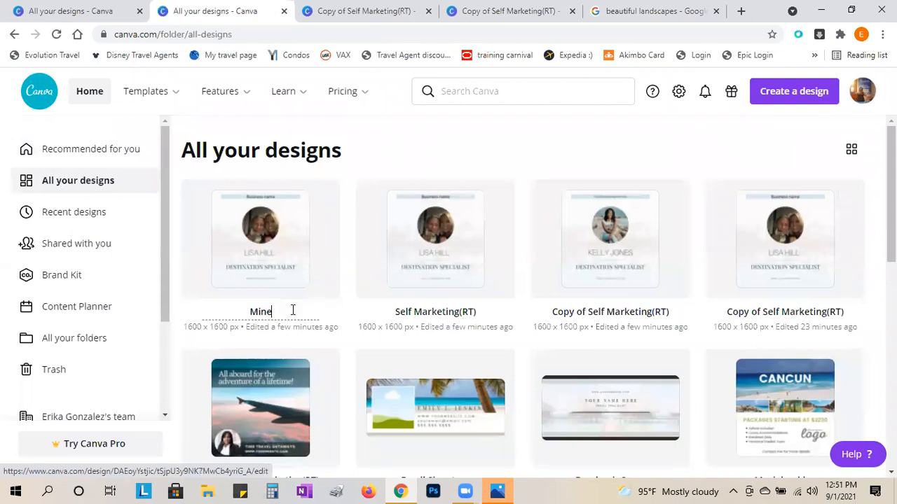
left_click(343, 294)
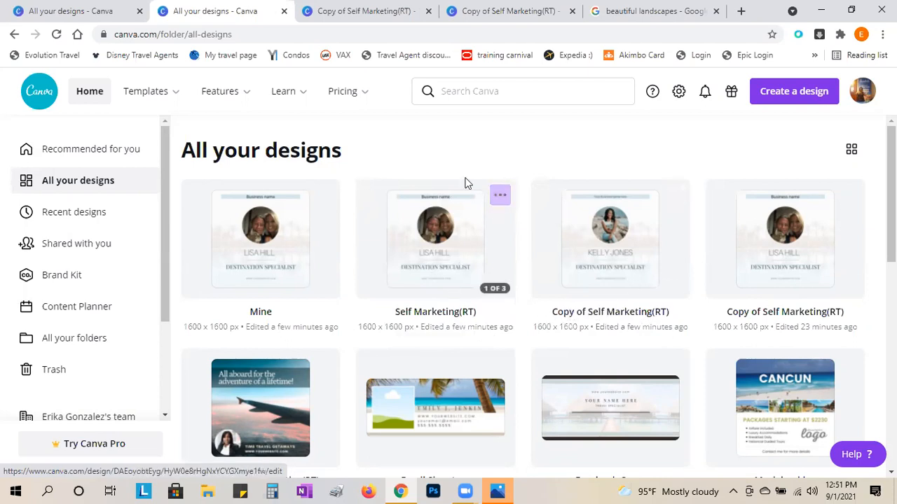
- Leave Self Marketing(RT) and a copy's title unchanged, and switch to the other copy's editor
left_click(501, 196)
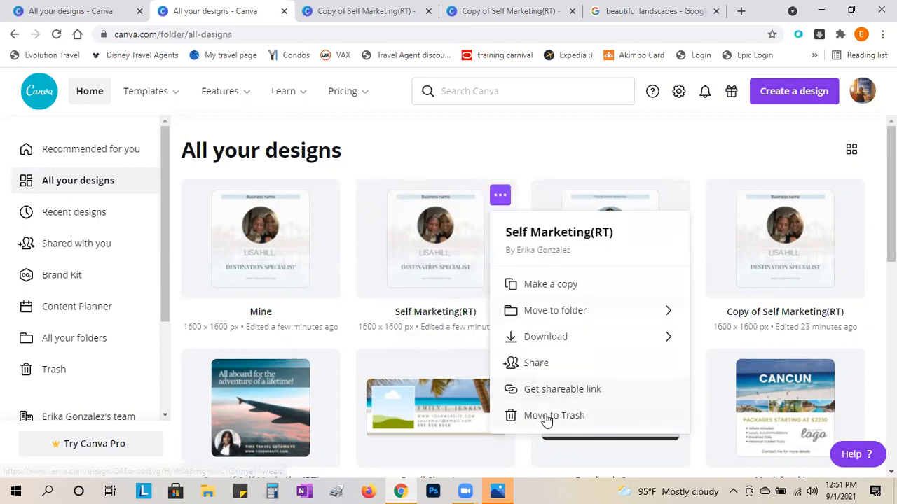
left_click(376, 166)
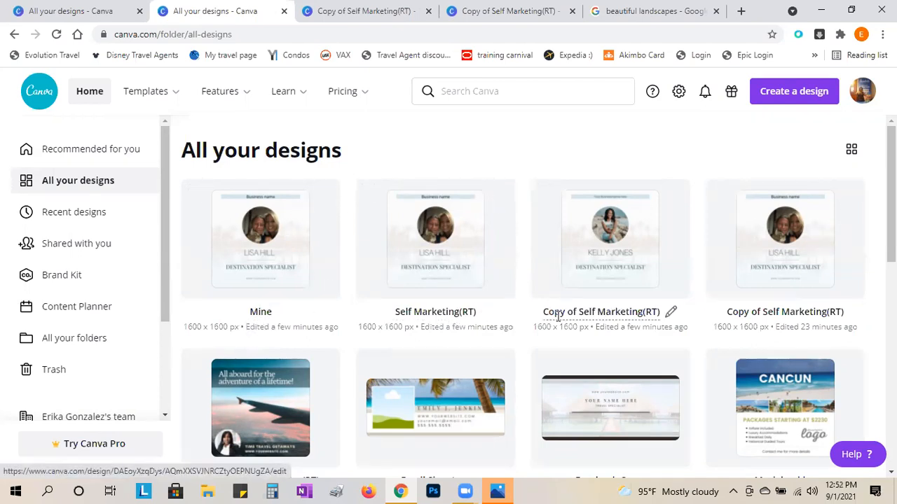
left_click(614, 311)
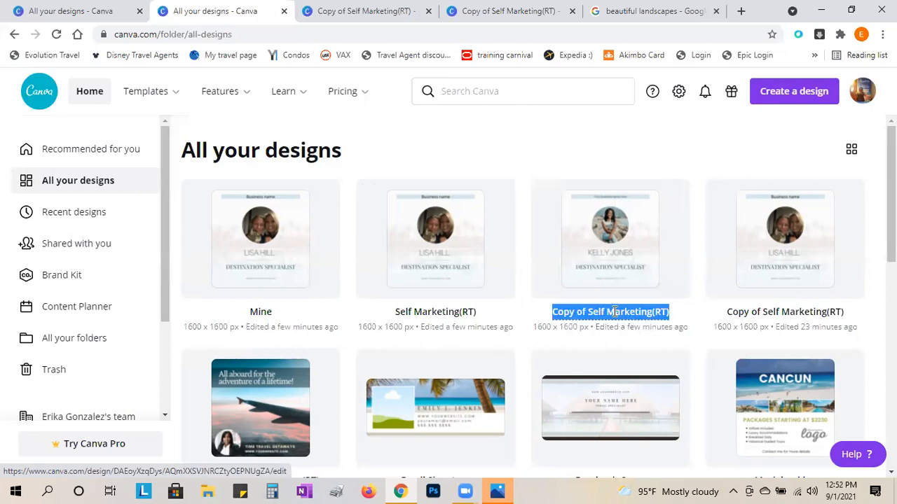
left_click(600, 150)
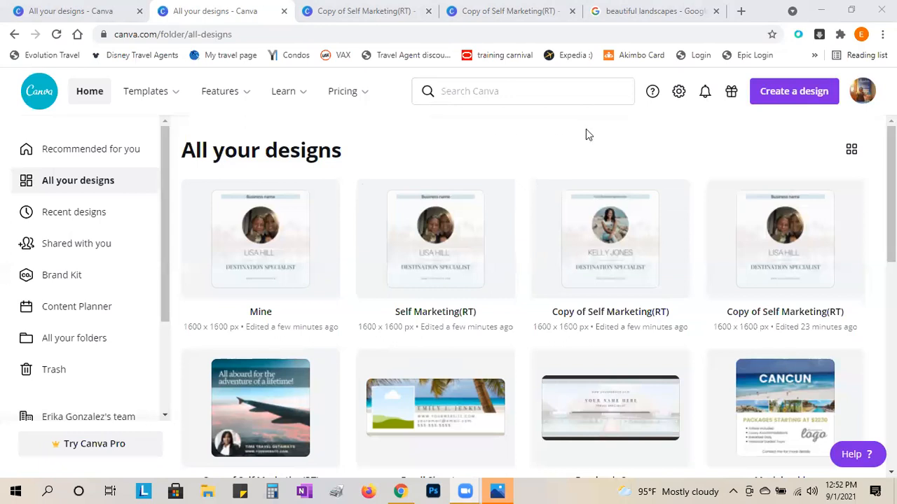
left_click(477, 13)
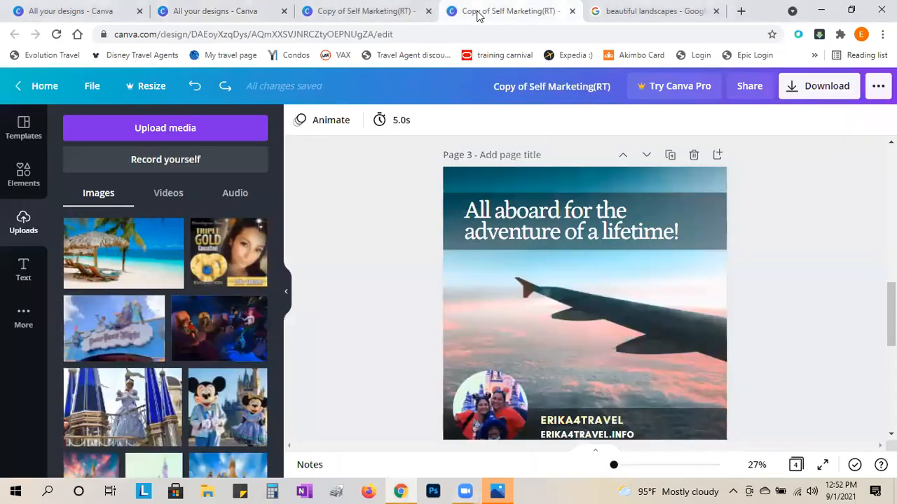
- Scroll through the copy's pages down to Page 3, the airplane-wing 'All aboard' page
scroll(571, 339, "up", 10)
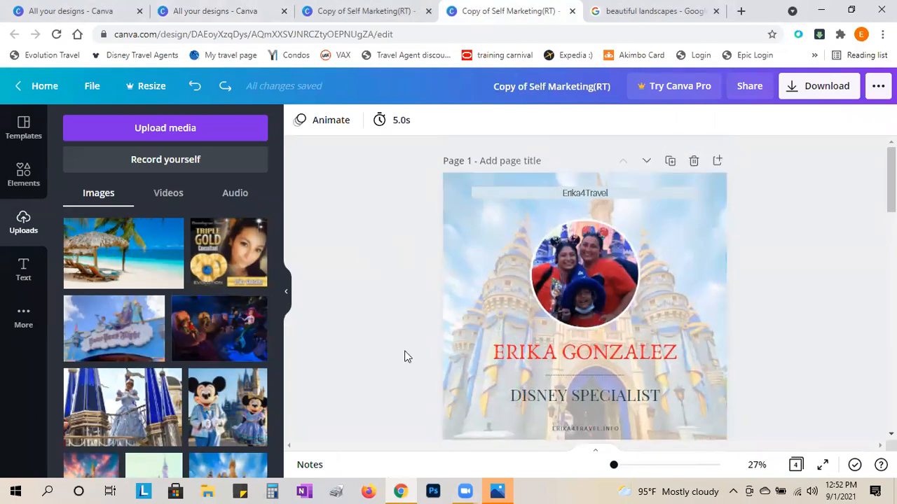
scroll(404, 357, "down", 2)
scroll(405, 359, "down", 2)
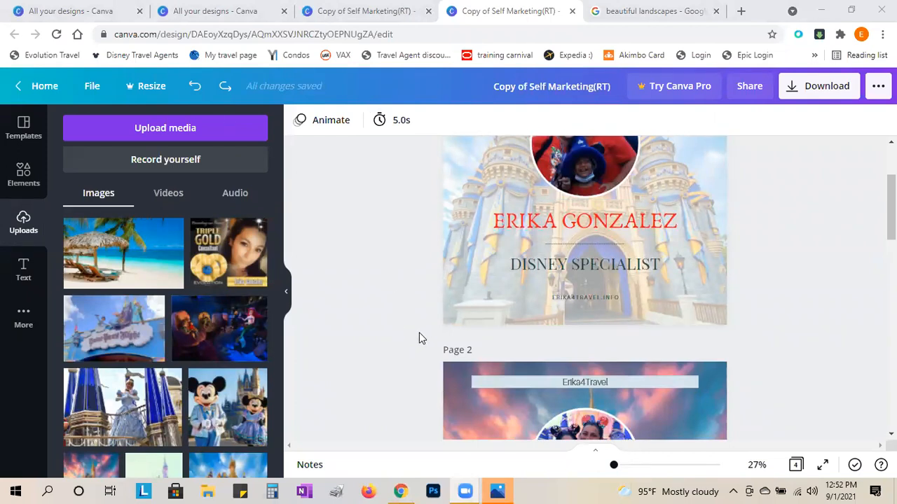
scroll(833, 332, "down", 3)
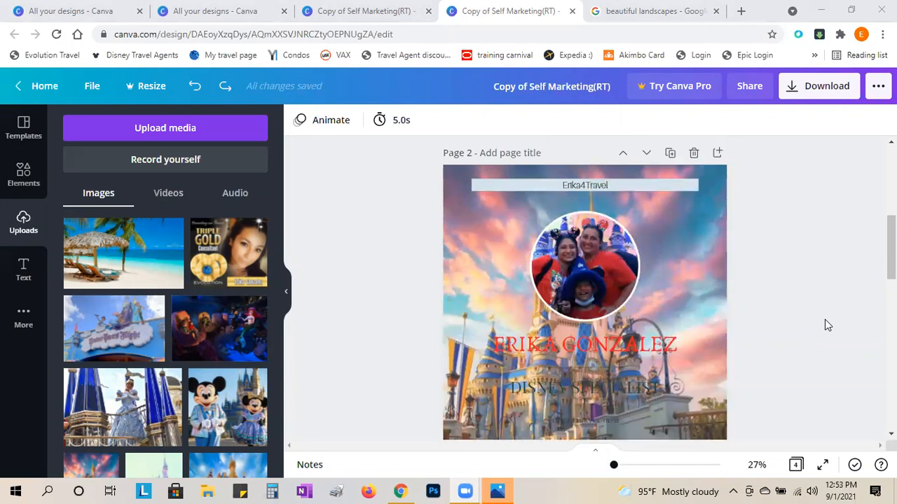
scroll(824, 319, "down", 1)
scroll(827, 321, "up", 1)
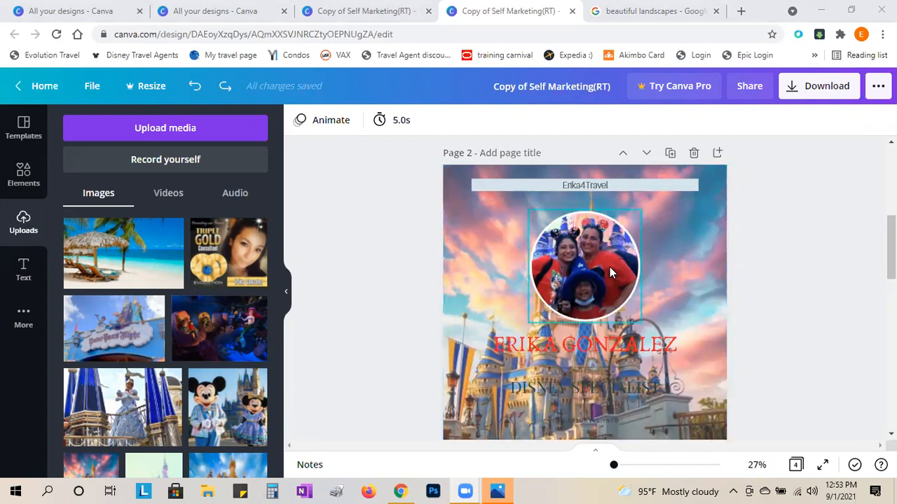
scroll(620, 258, "down", 4)
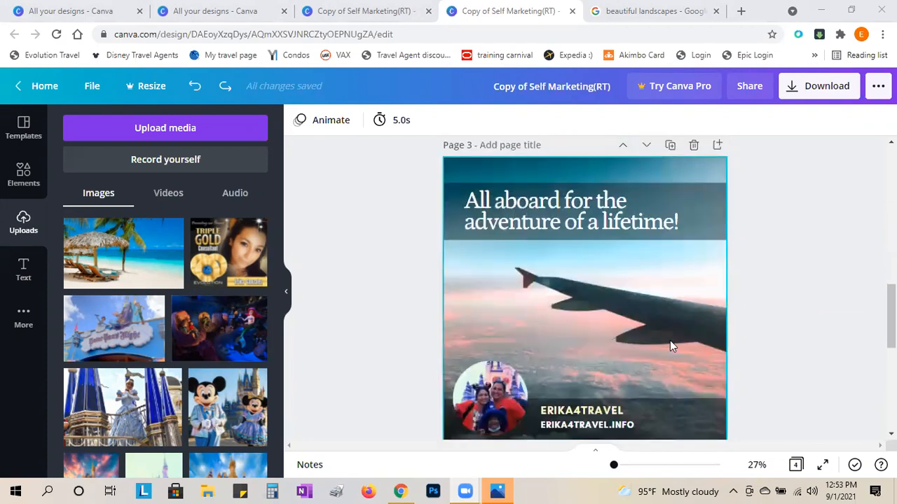
scroll(669, 335, "down", 1)
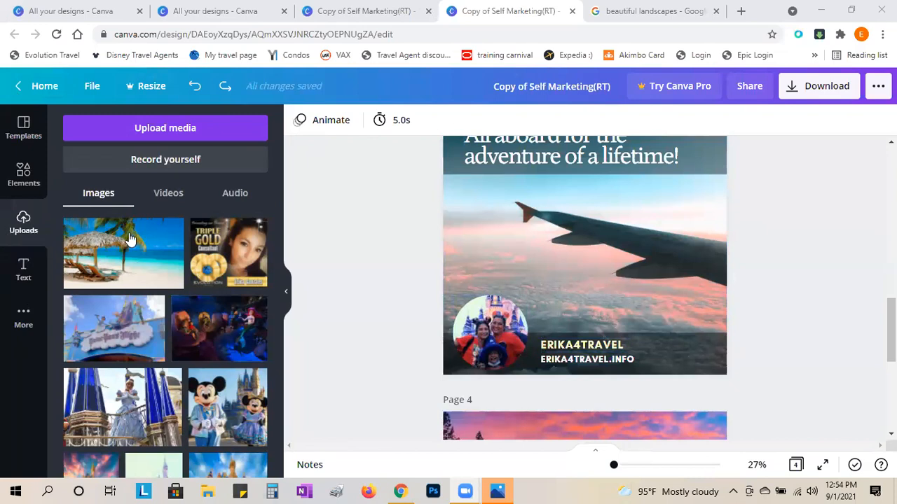
- Upload the photo 1b from the Pictures folder via Upload media > Device
left_click(162, 133)
left_click(88, 189)
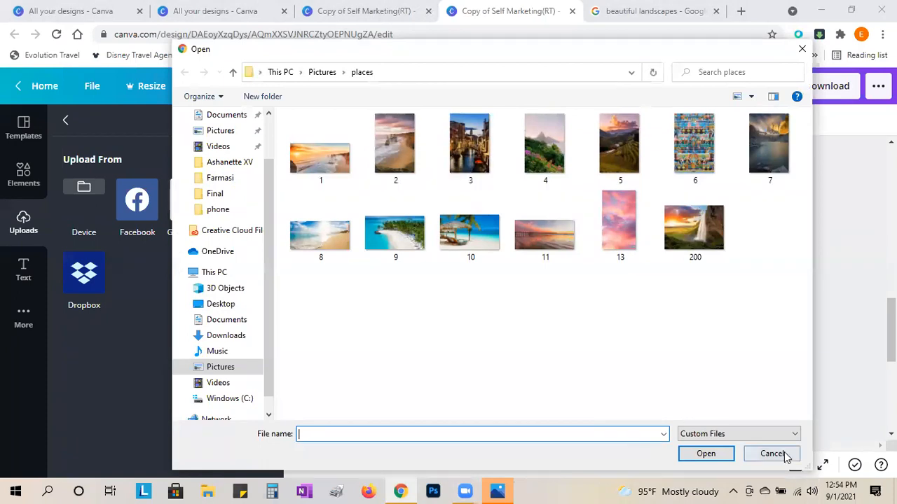
left_click(218, 131)
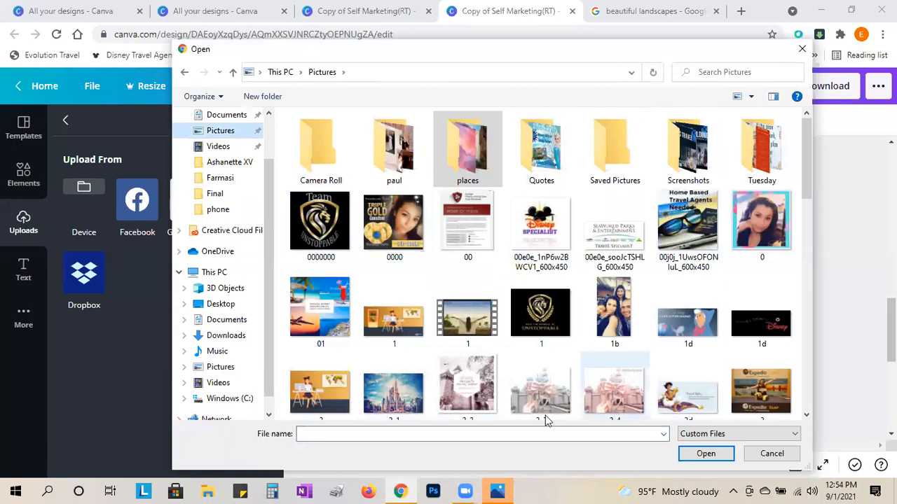
double_click(615, 312)
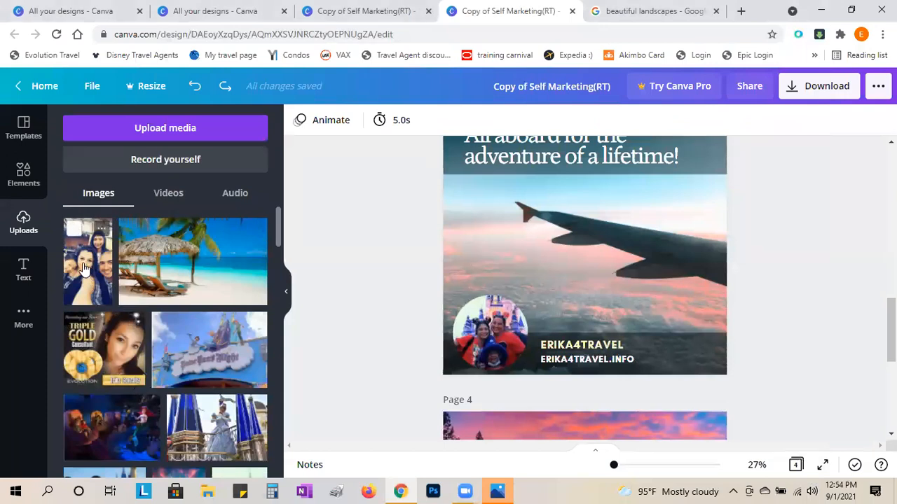
- Drop the new selfie into Page 3's circle frame and enlarge it within the frame
left_click_drag(84, 270, 475, 331)
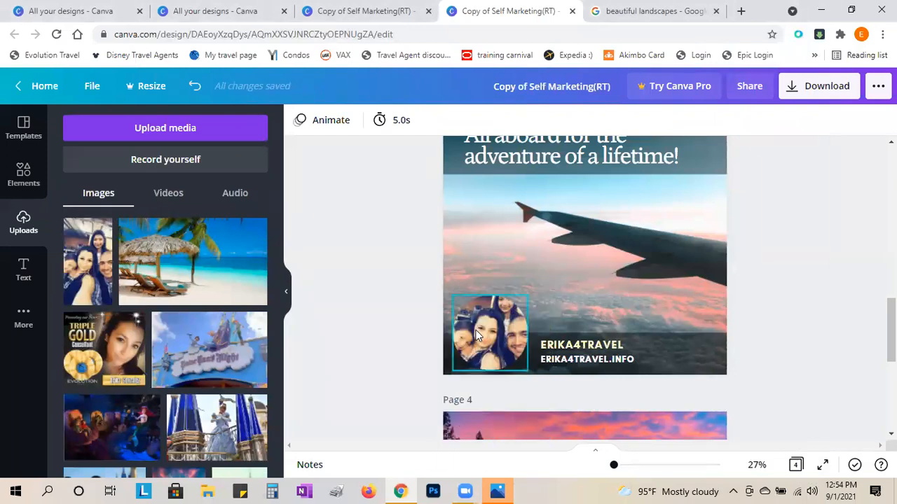
double_click(476, 336)
mouse_move(482, 338)
left_mouse_down()
mouse_move(486, 346)
mouse_move(486, 333)
left_mouse_up()
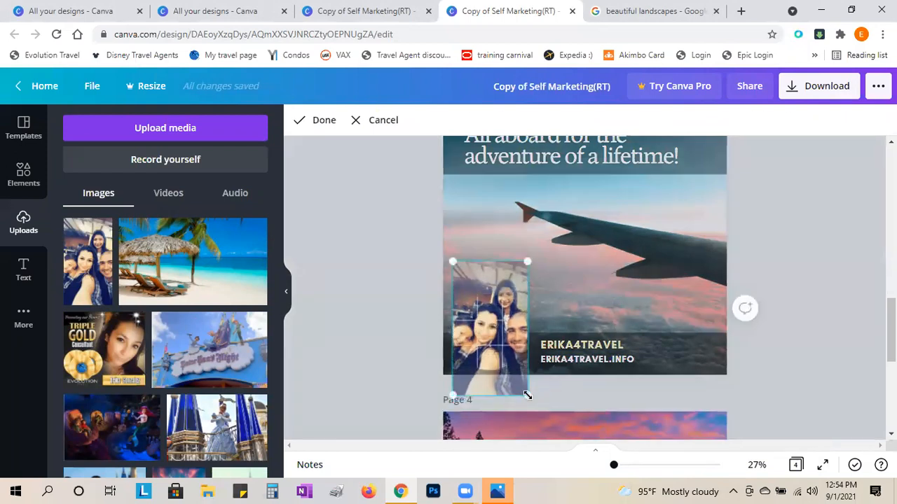
left_click(405, 358)
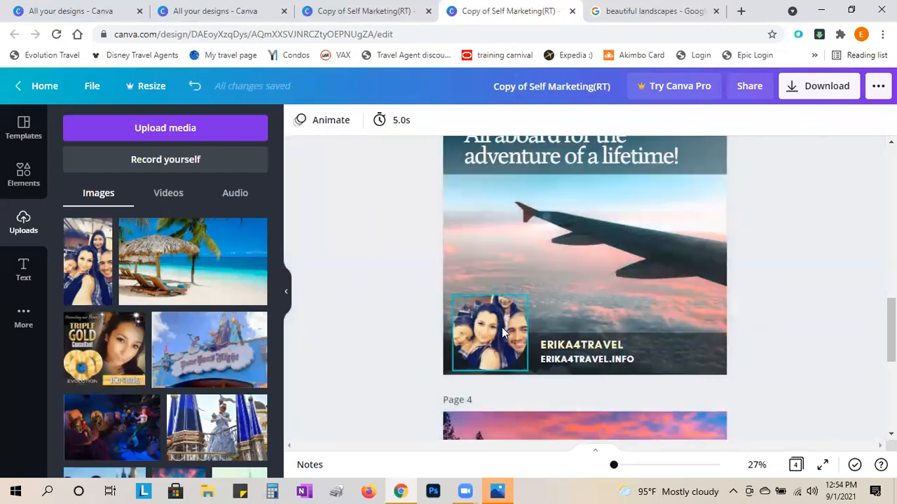
double_click(504, 336)
left_click_drag(526, 369, 569, 441)
left_click(396, 368)
- Refine the crop so the woman's face fills the circle, then recheck the framing
left_click(506, 331)
double_click(506, 333)
left_click_drag(506, 351, 499, 327)
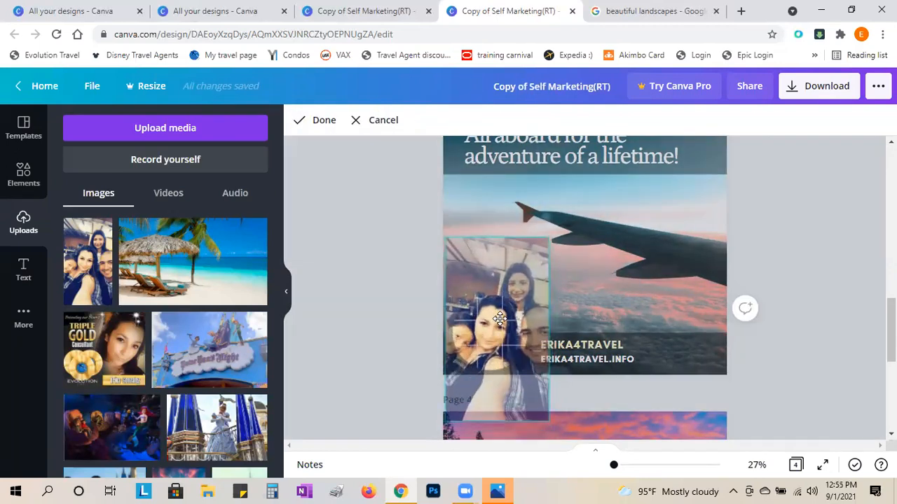
left_click_drag(447, 420, 424, 440)
left_click(385, 355)
left_click(385, 355)
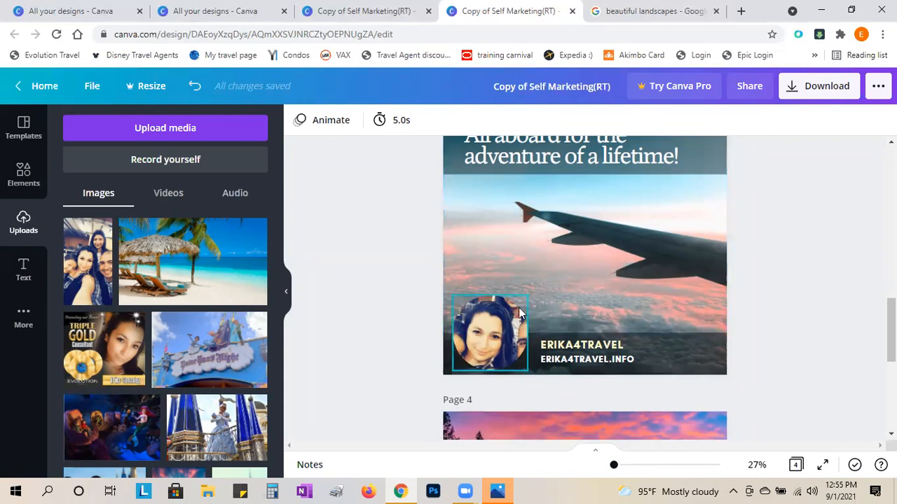
double_click(496, 339)
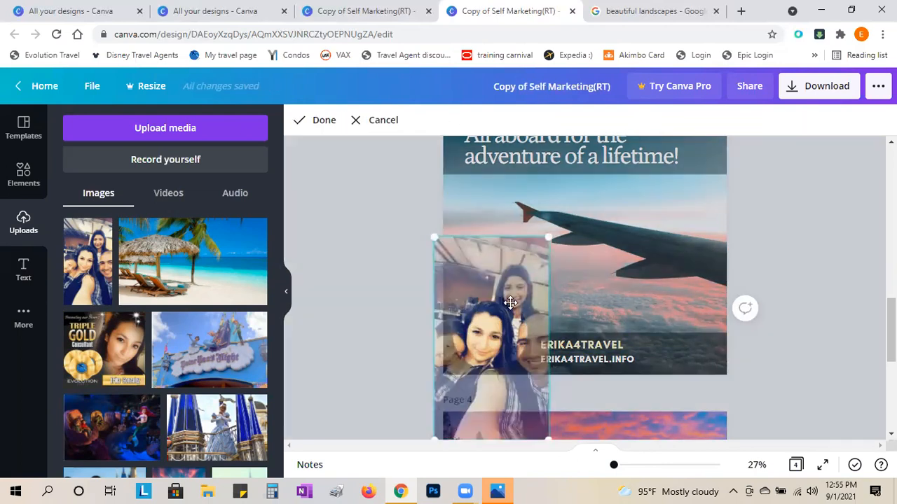
left_click(404, 322)
scroll(234, 352, "down", 5)
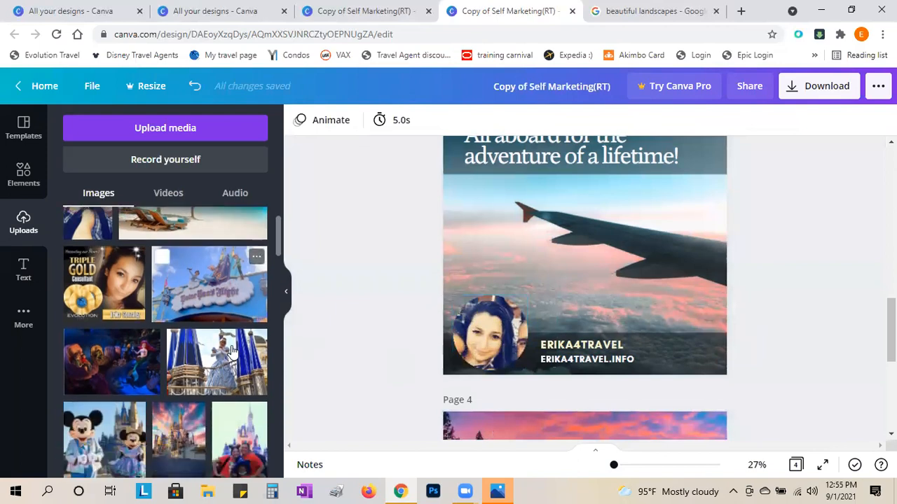
scroll(233, 351, "down", 3)
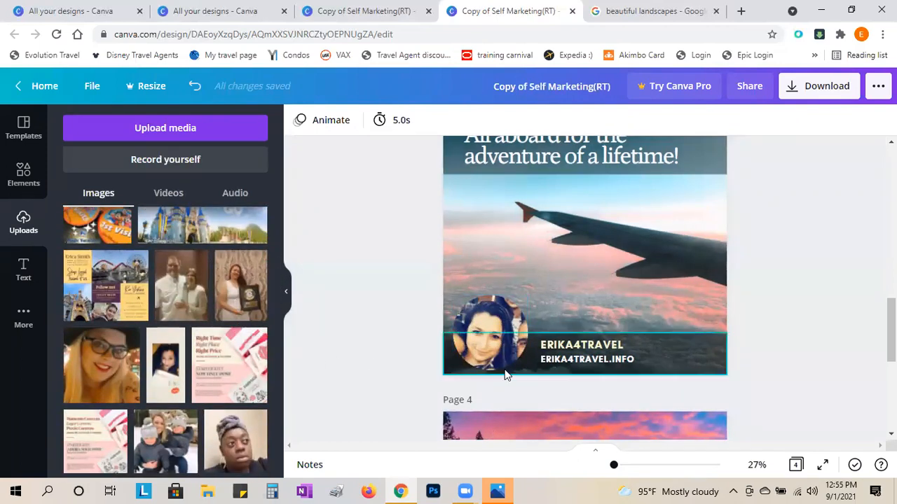
double_click(488, 338)
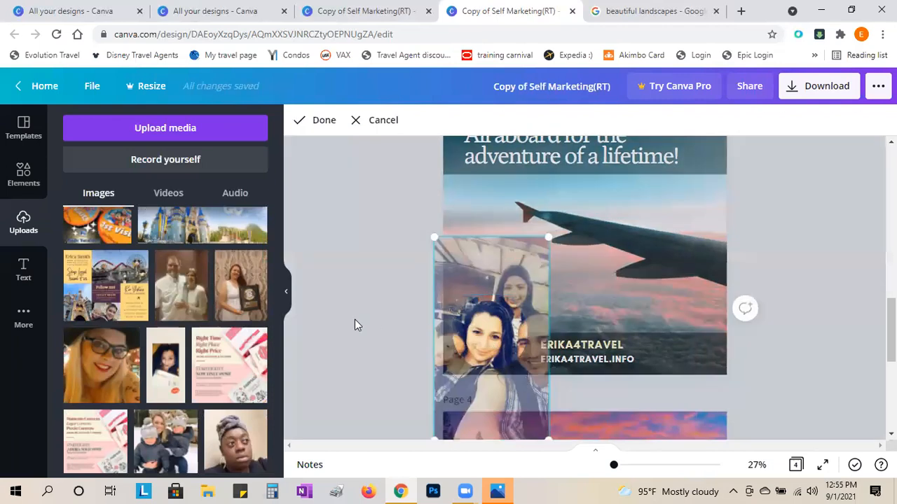
left_click(350, 354)
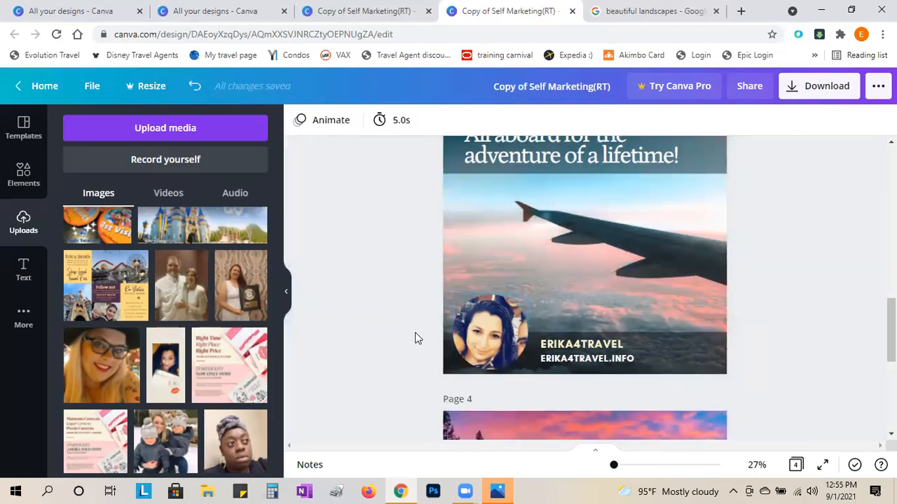
scroll(354, 360, "down", 2)
scroll(394, 362, "up", 1)
- Place the couple-in-white photo into Page 3's circle frame and confirm its framing
scroll(607, 349, "down", 2)
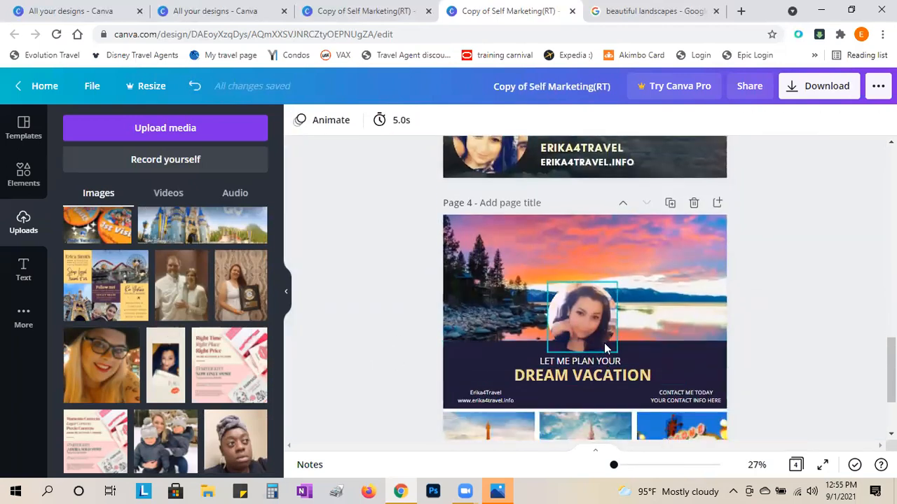
scroll(327, 377, "down", 2)
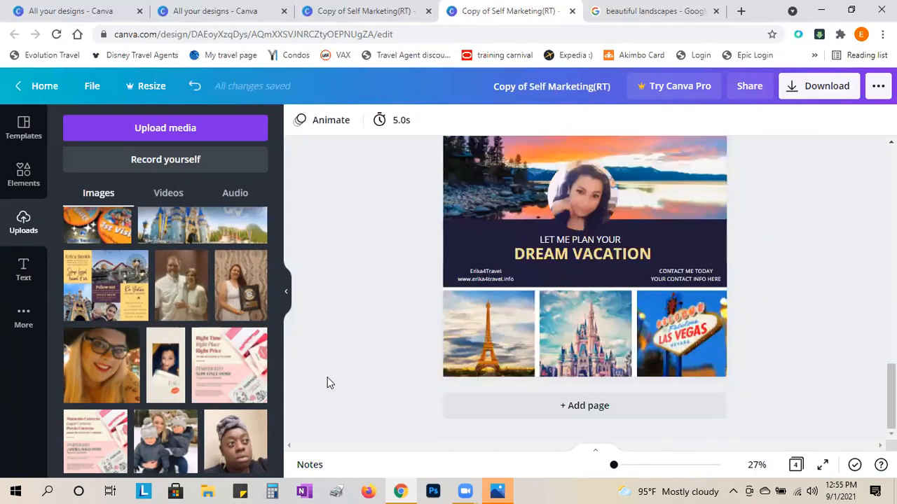
scroll(328, 378, "up", 5)
left_click_drag(179, 295, 482, 339)
double_click(499, 347)
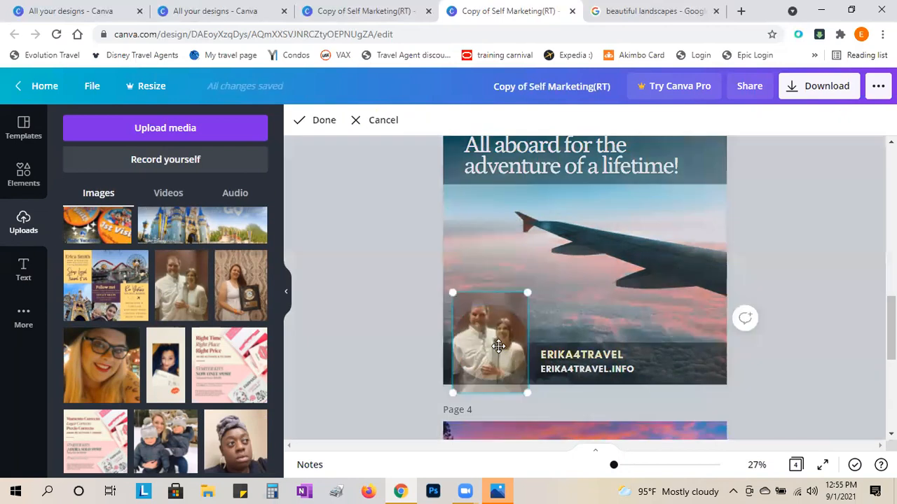
left_click(377, 365)
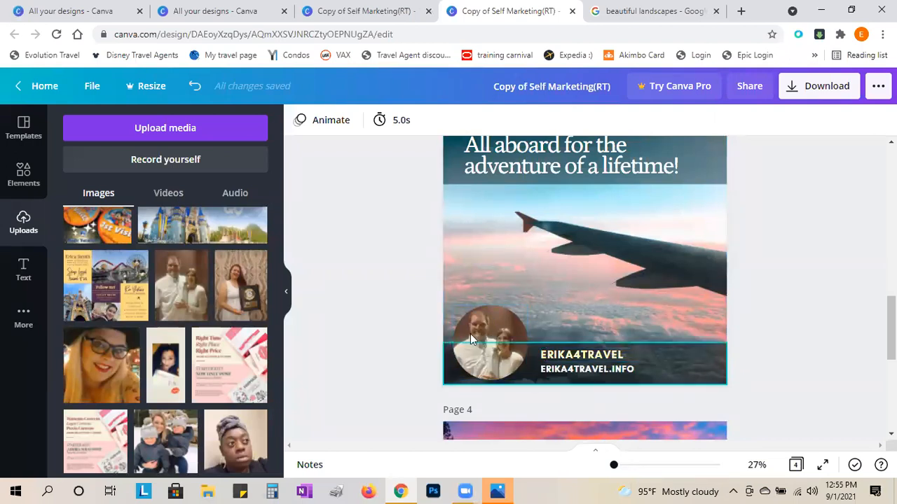
- Replace it with the woman-in-glasses photo, dragged from Uploads into the circle
scroll(351, 333, "up", 1)
scroll(351, 331, "down", 1)
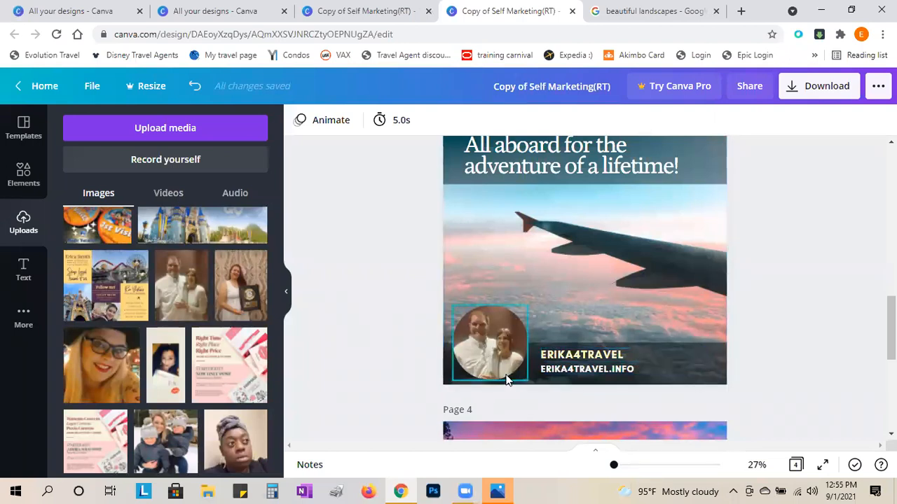
scroll(333, 420, "down", 1)
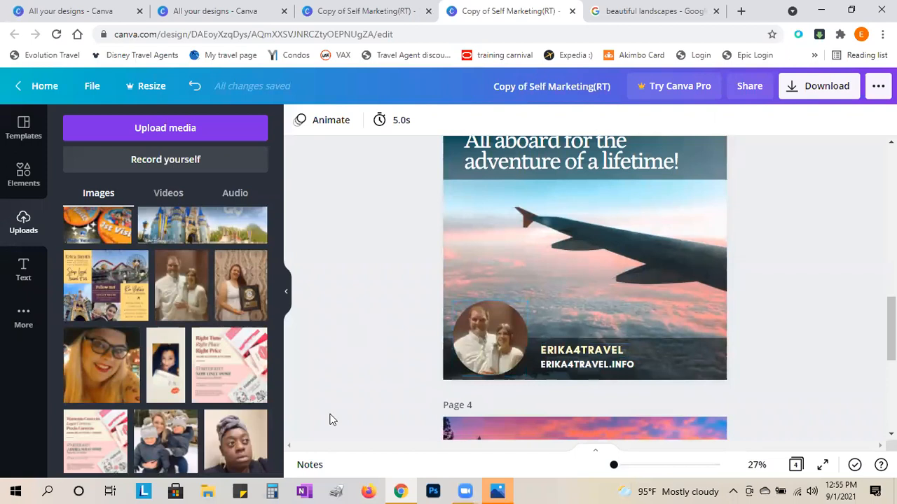
scroll(332, 420, "down", 1)
scroll(332, 420, "up", 1)
scroll(332, 420, "down", 1)
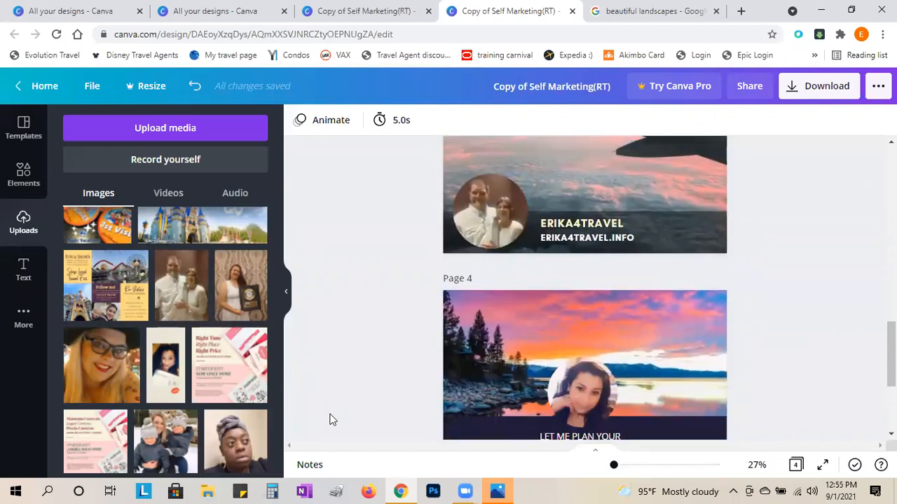
left_click_drag(112, 375, 484, 210)
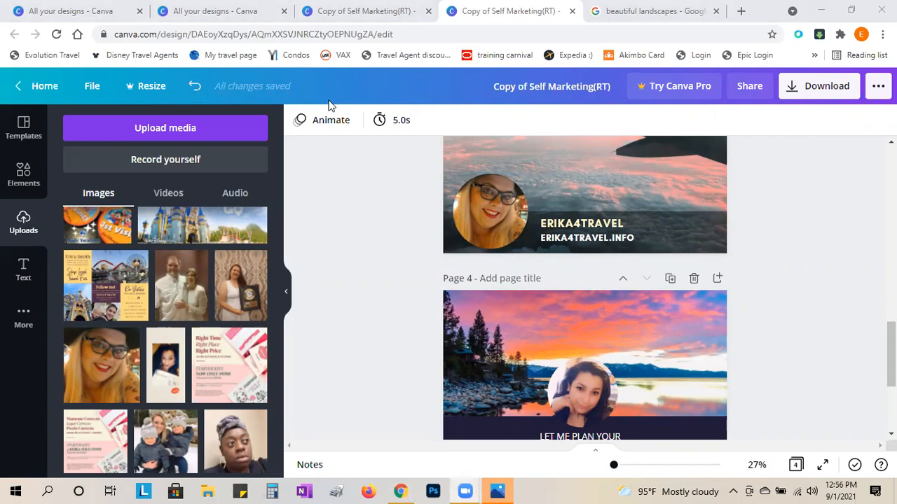
- Scroll through the pages to review the woman-in-glasses portrait on the airplane page
scroll(386, 185, "up", 3)
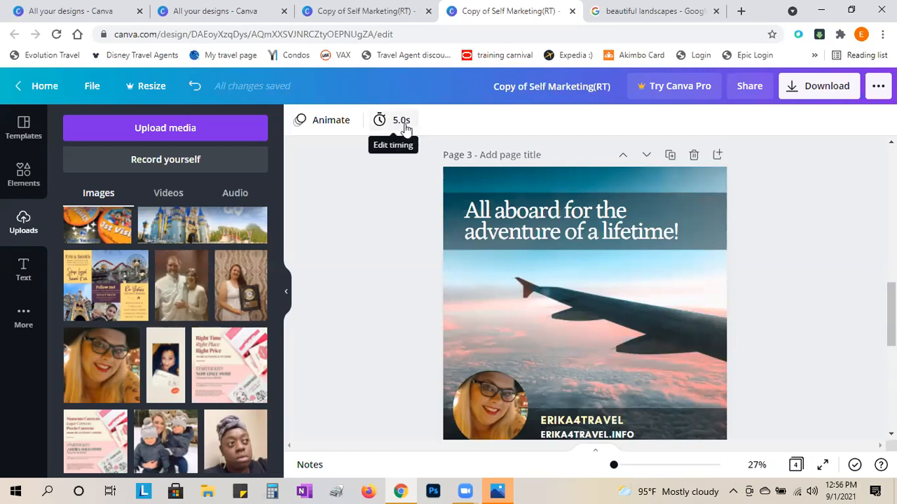
scroll(350, 243, "up", 3)
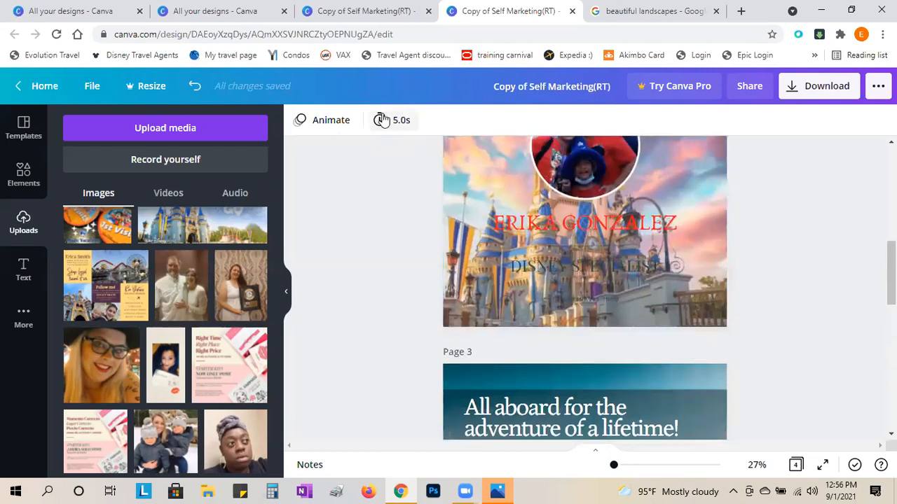
scroll(326, 255, "up", 5)
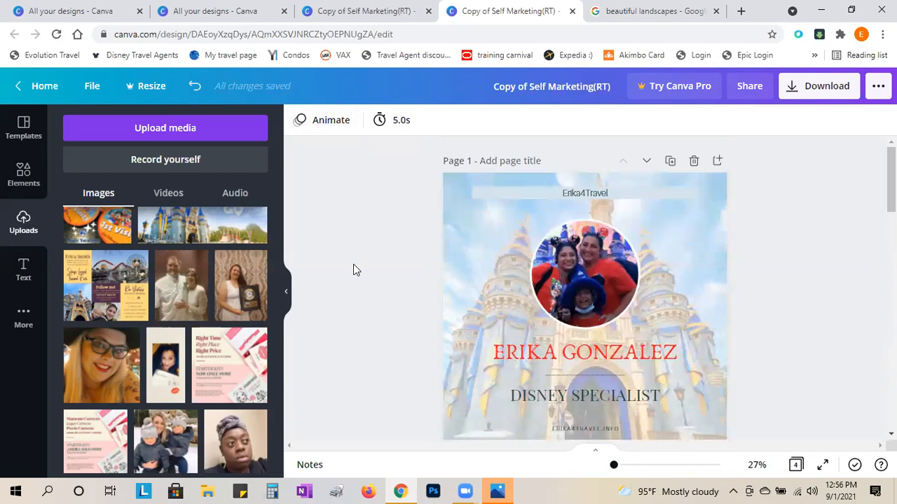
left_click(338, 87)
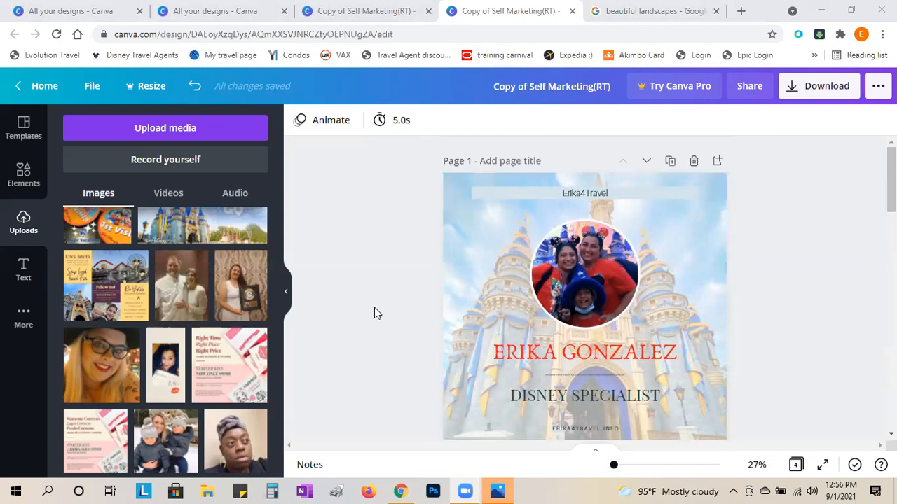
scroll(374, 313, "down", 4)
scroll(375, 314, "down", 6)
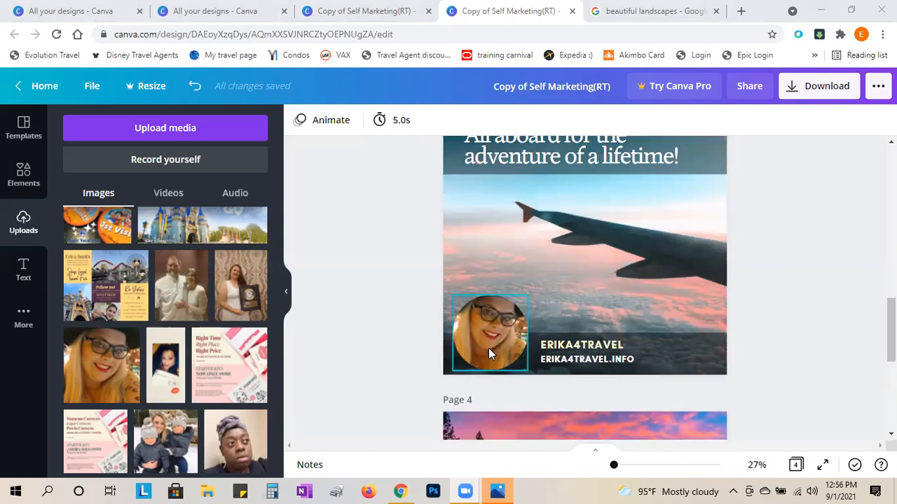
scroll(246, 317, "down", 10)
scroll(245, 322, "down", 10)
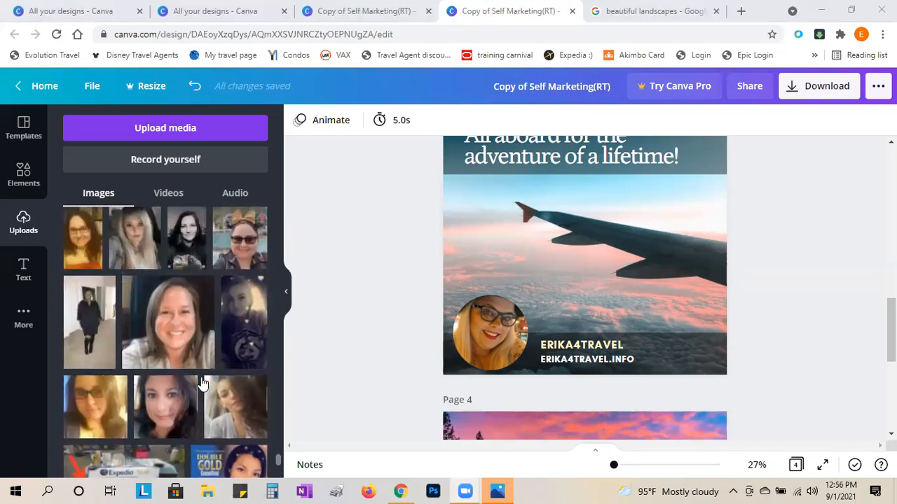
scroll(201, 384, "up", 3)
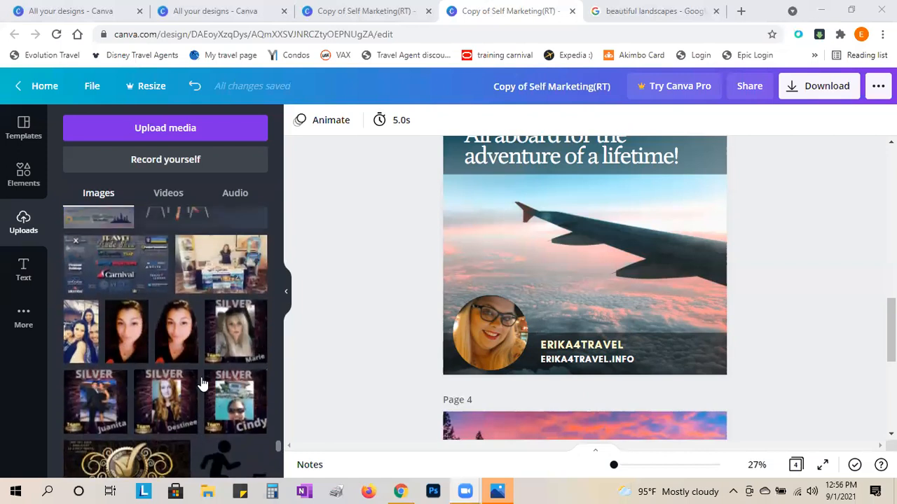
scroll(201, 384, "up", 8)
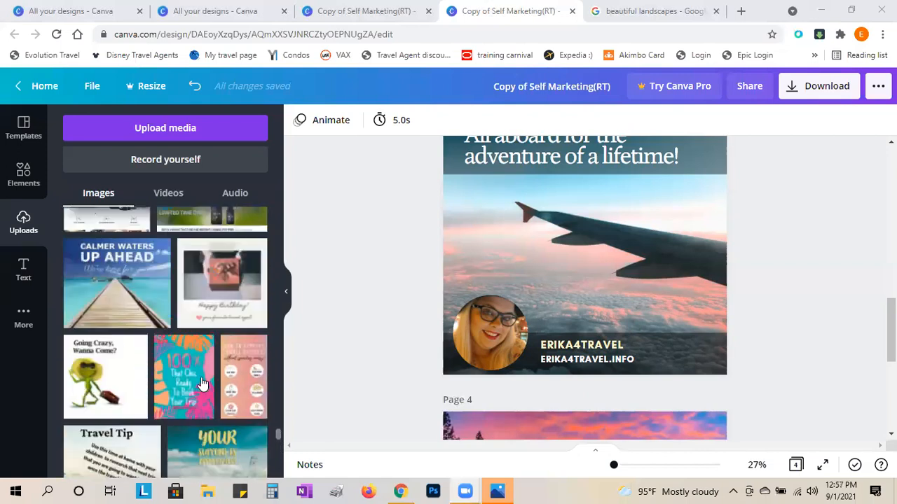
scroll(295, 361, "down", 2)
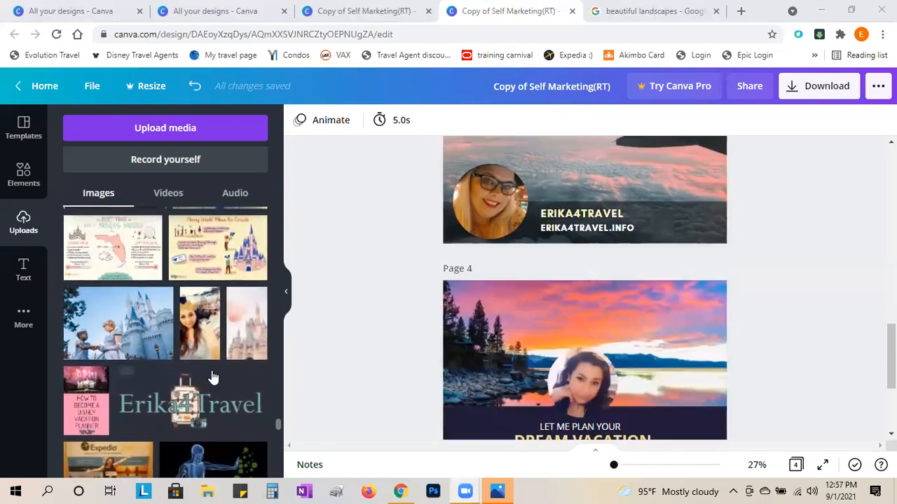
- Add the Erika4Travel logo to the airplane page and shrink it to fit the bottom banner
left_click_drag(316, 376, 680, 221)
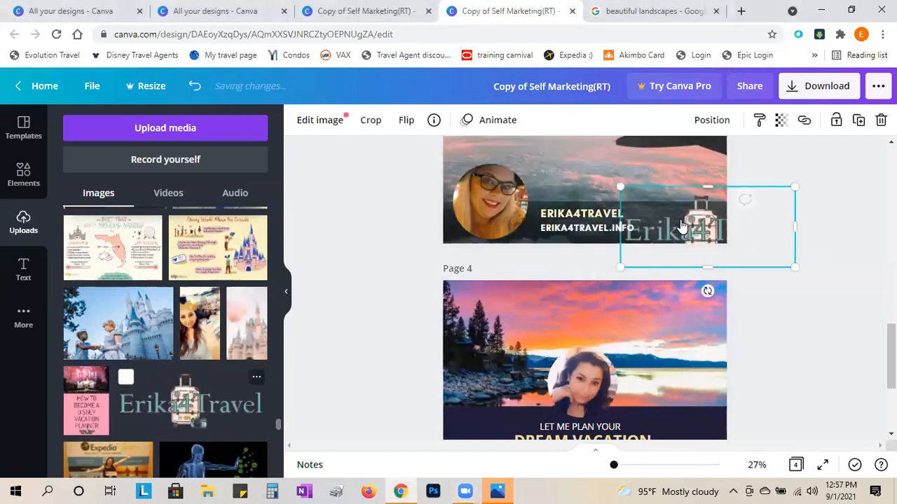
left_click_drag(795, 186, 700, 211)
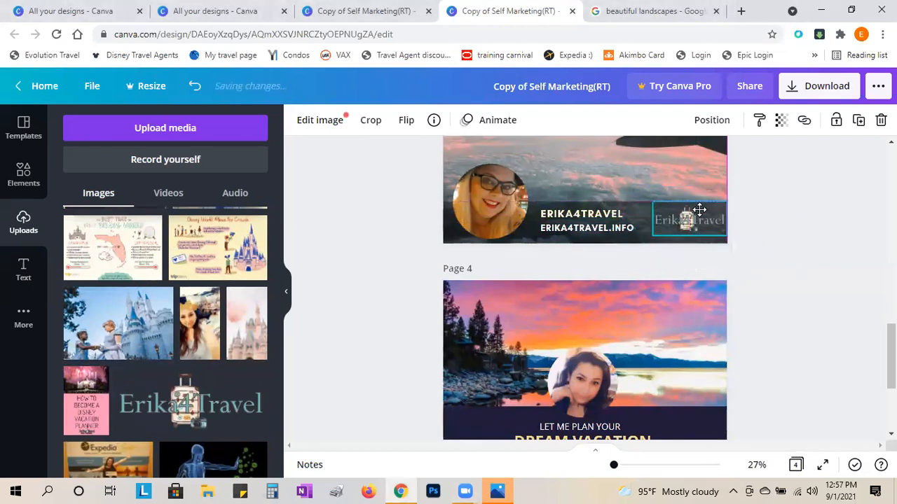
scroll(783, 286, "up", 1)
left_click(783, 283)
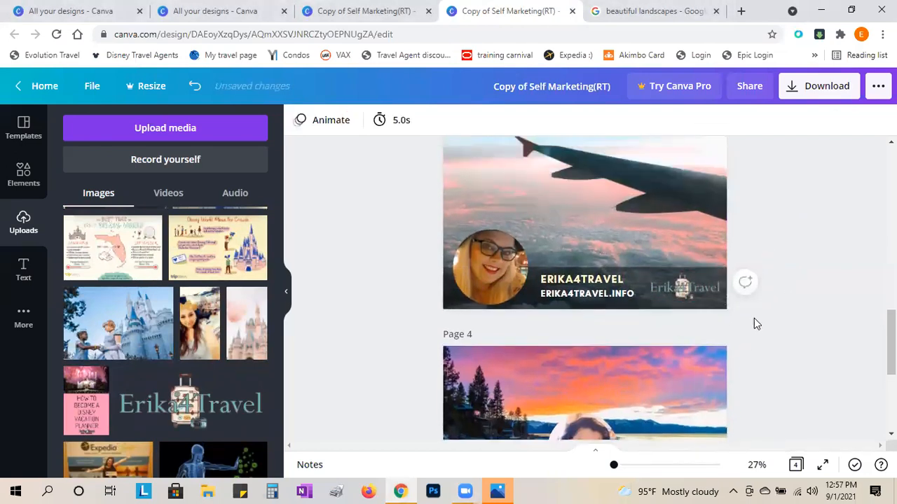
- Delete the circular profile photo and then its empty frame
left_click(499, 260)
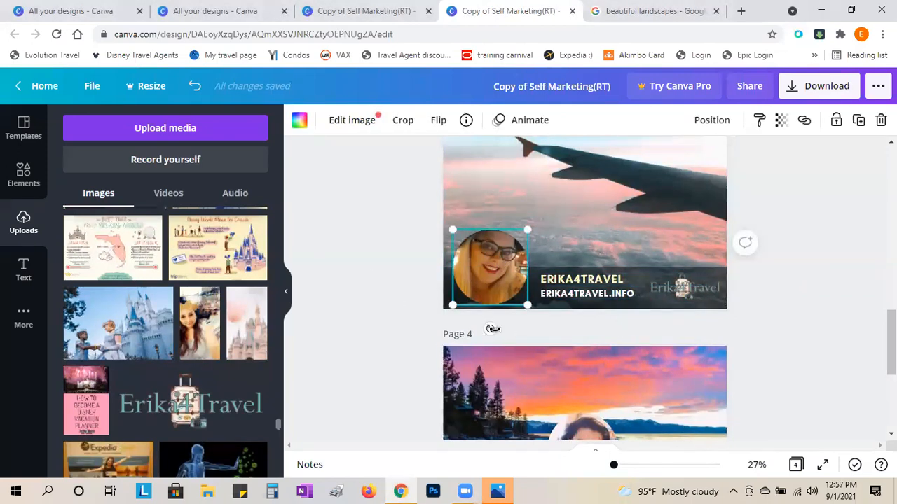
key("Delete")
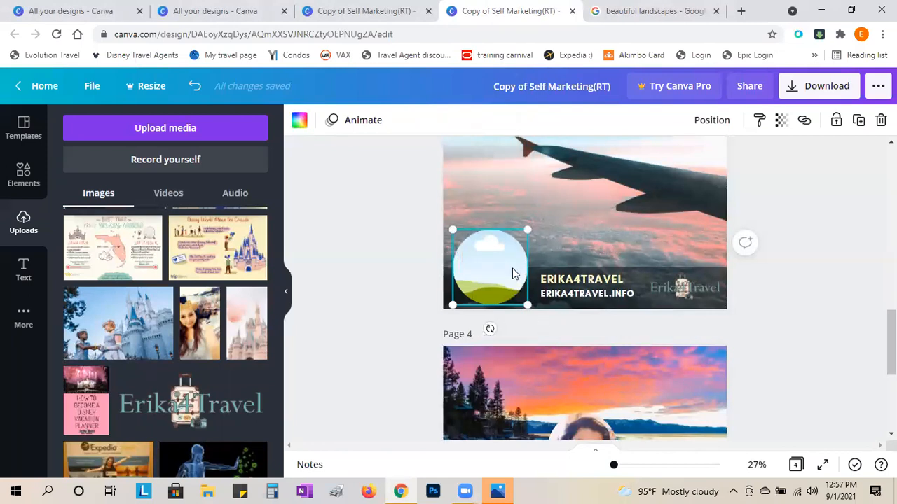
key("Delete")
- Move the logo to the banner's bottom-left and delete the ERIKA4TRAVEL heading
scroll(394, 265, "up", 1)
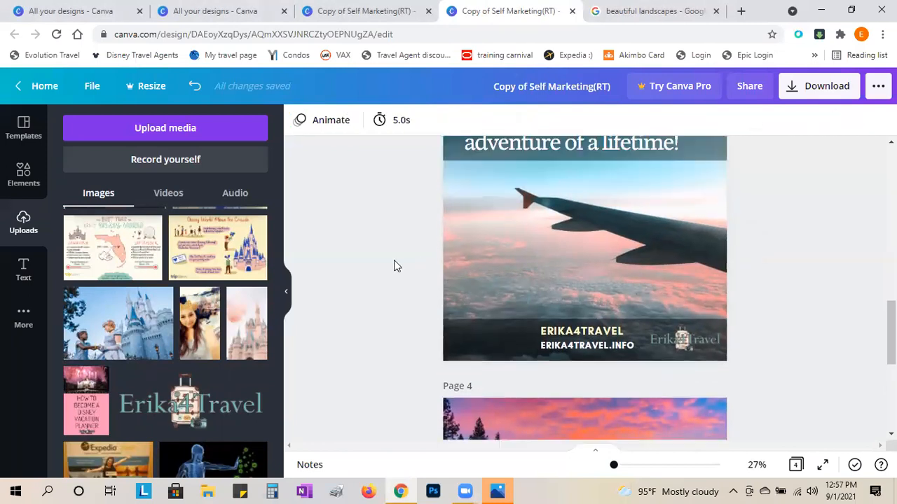
left_click_drag(704, 360, 502, 362)
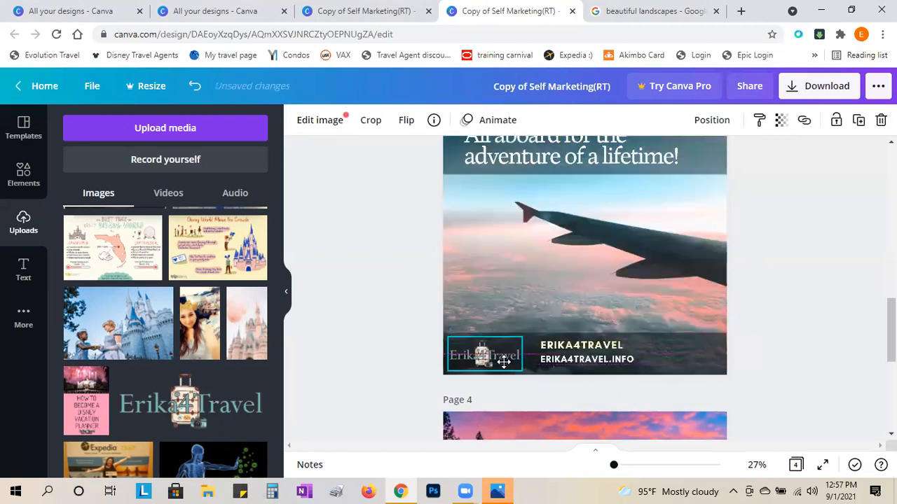
left_click(600, 346)
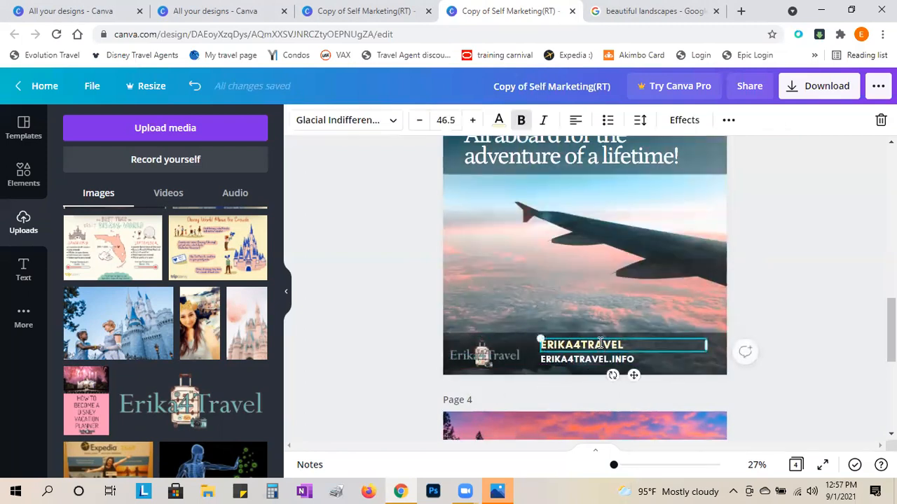
left_click(669, 354)
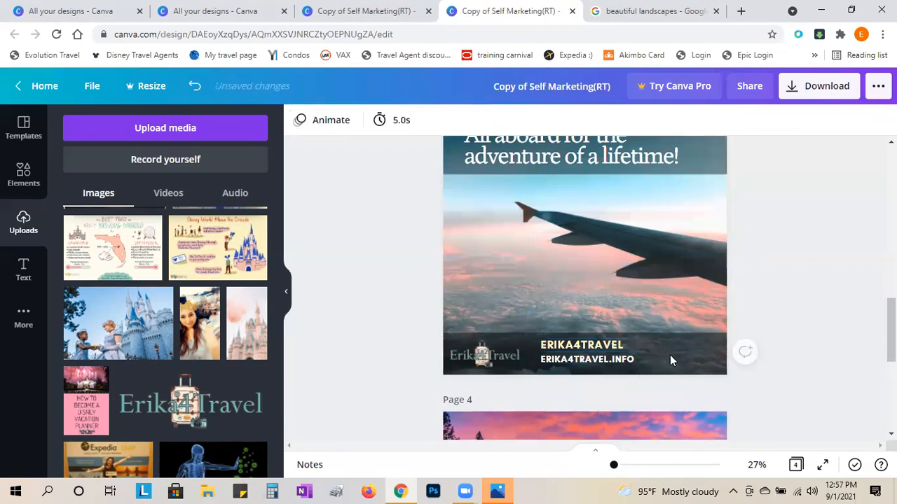
left_click(625, 347)
key("Delete")
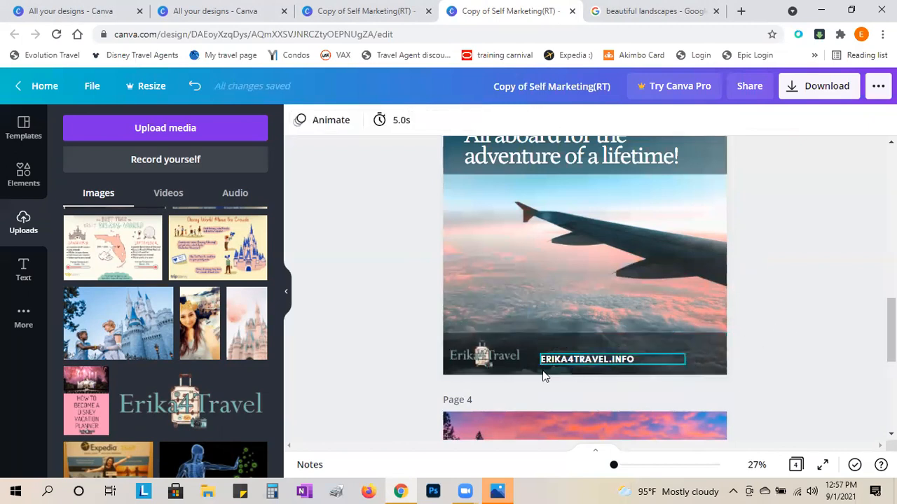
- Shift ERIKA4TRAVEL.INFO to the right and make the logo slightly larger
mouse_move(590, 363)
left_mouse_down()
mouse_move(674, 368)
mouse_move(576, 368)
left_mouse_up()
left_click(520, 337)
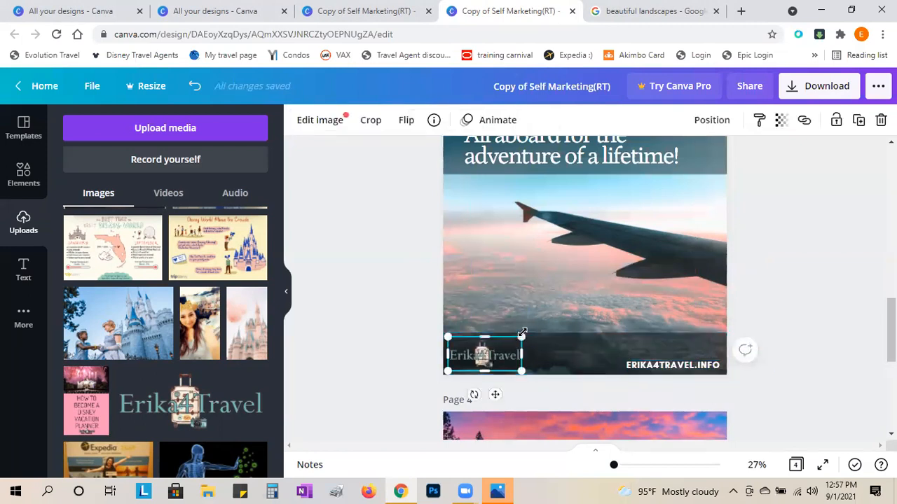
left_click_drag(567, 328, 536, 330)
left_click(756, 312)
scroll(848, 431, "up", 2)
scroll(846, 435, "down", 2)
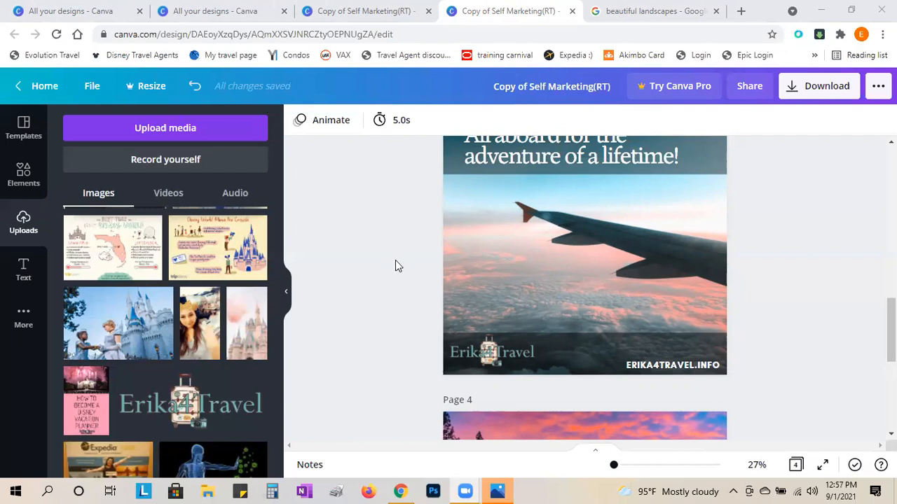
- Search the Templates panel for Logos and browse the logo template results
left_click(23, 127)
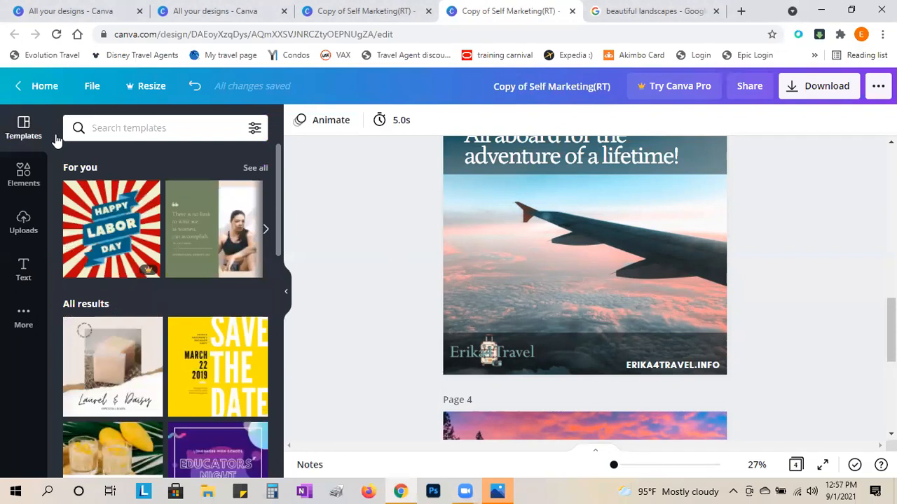
scroll(169, 319, "down", 2)
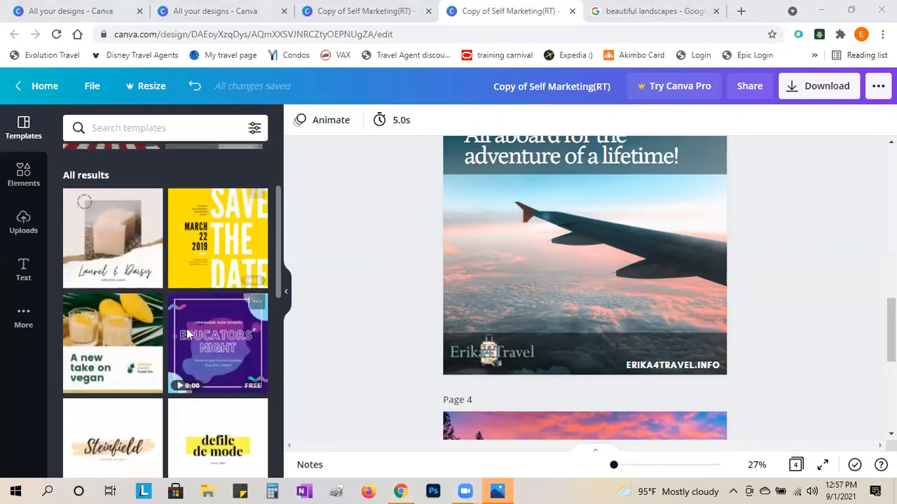
scroll(186, 329, "up", 2)
left_click(157, 134)
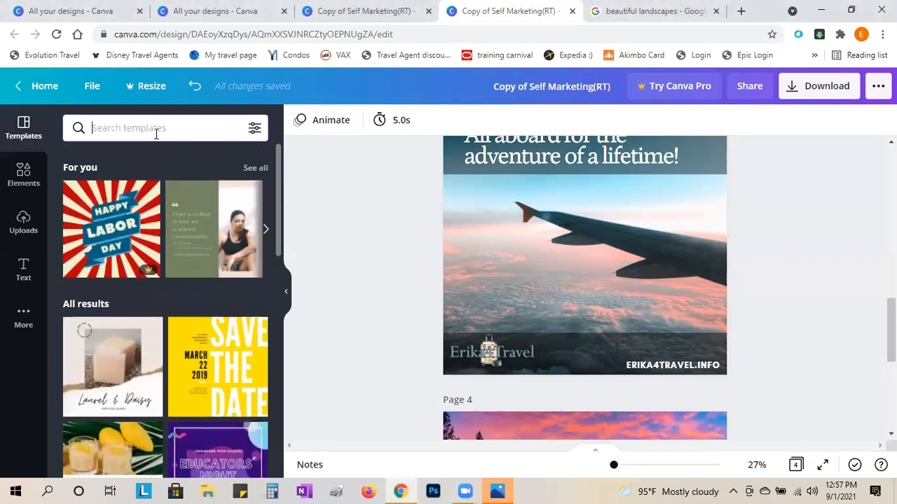
type("lof")
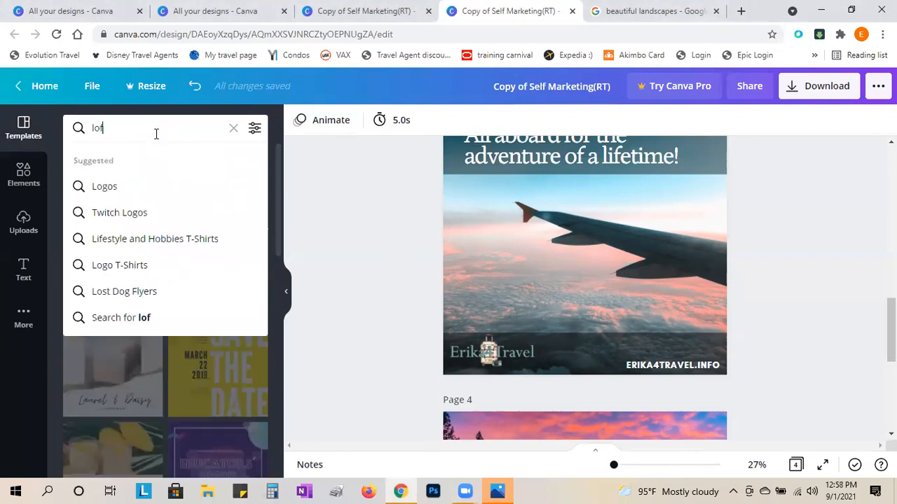
left_click(105, 187)
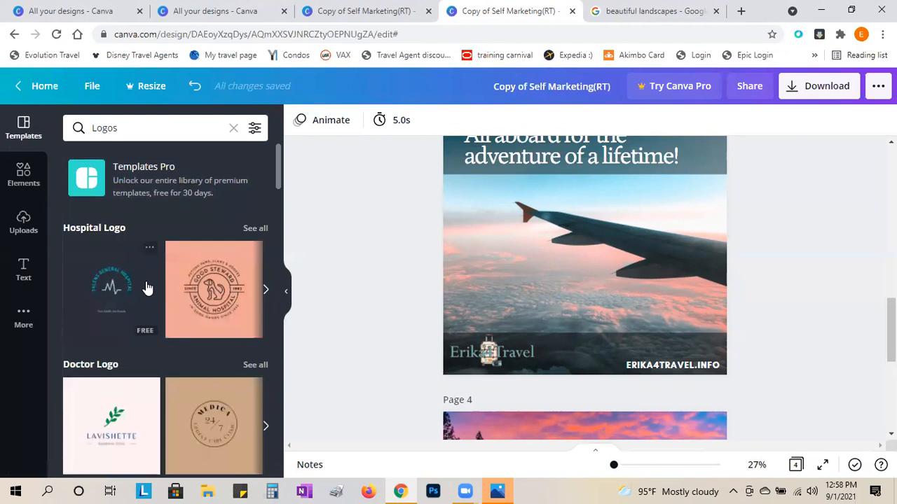
scroll(157, 410, "down", 6)
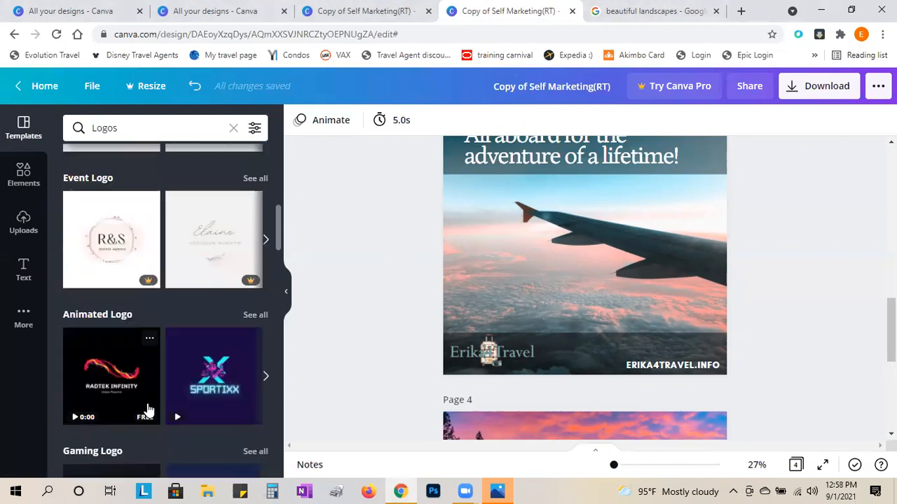
scroll(147, 410, "down", 2)
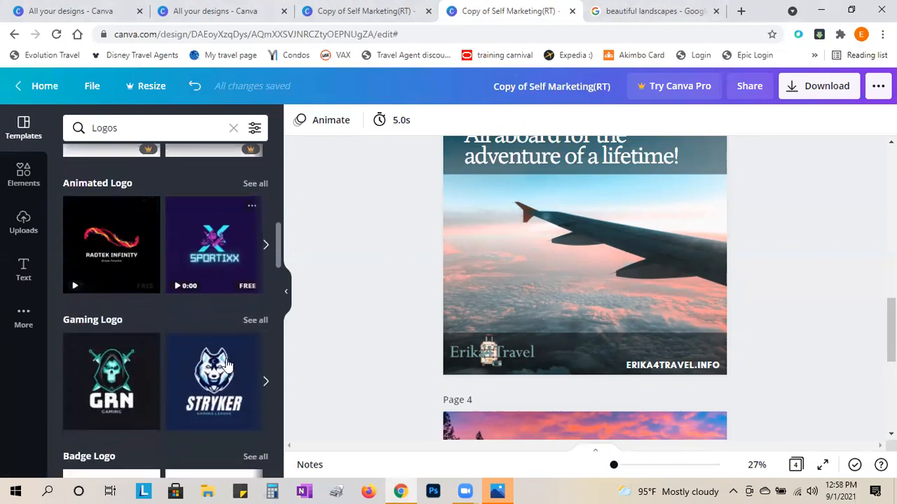
scroll(220, 366, "up", 5)
scroll(203, 362, "down", 2)
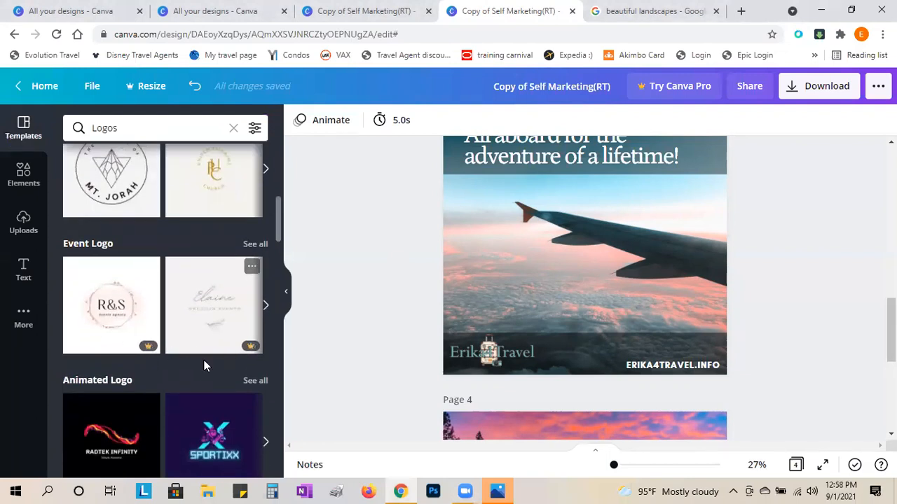
scroll(201, 361, "up", 4)
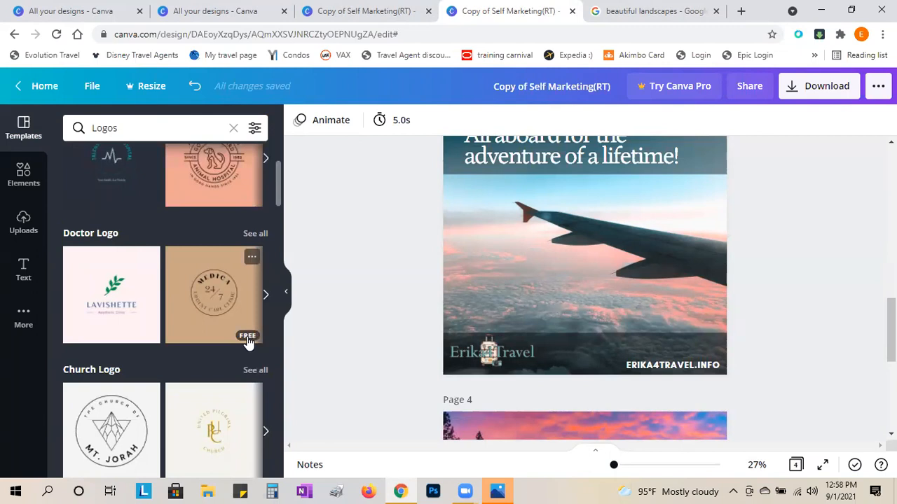
scroll(245, 340, "up", 2)
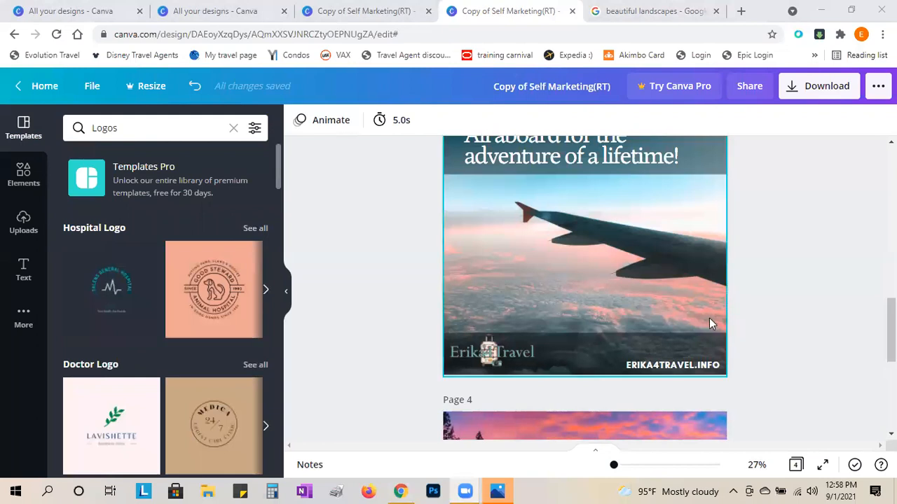
scroll(579, 417, "down", 3)
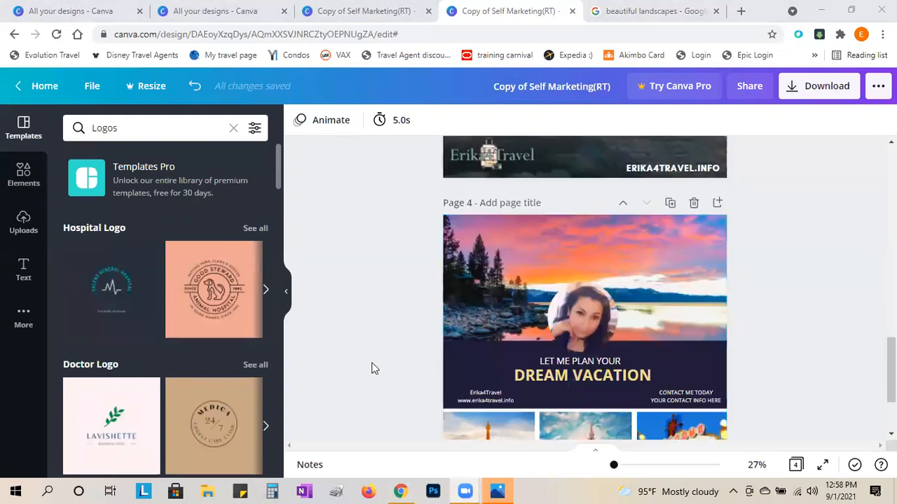
scroll(399, 372, "up", 1)
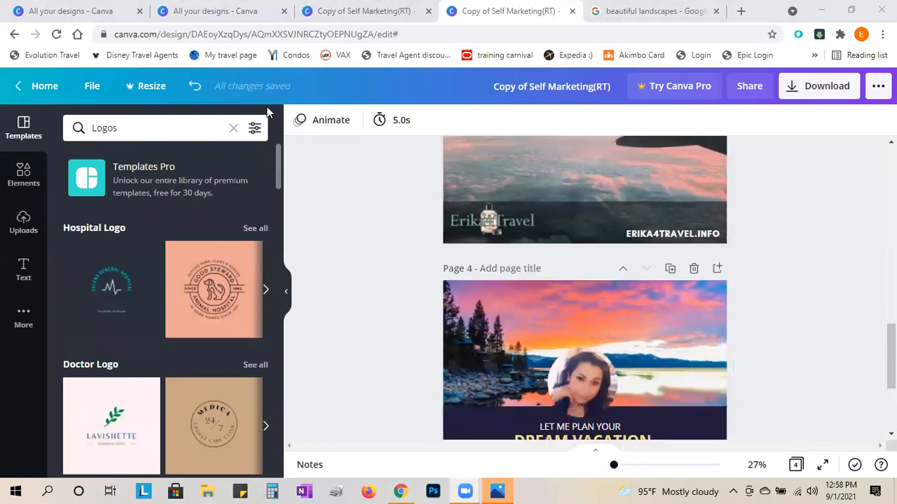
- Undo six recent edits to bring back the circular portrait photo on the airplane page
left_click(194, 87)
left_click(195, 87)
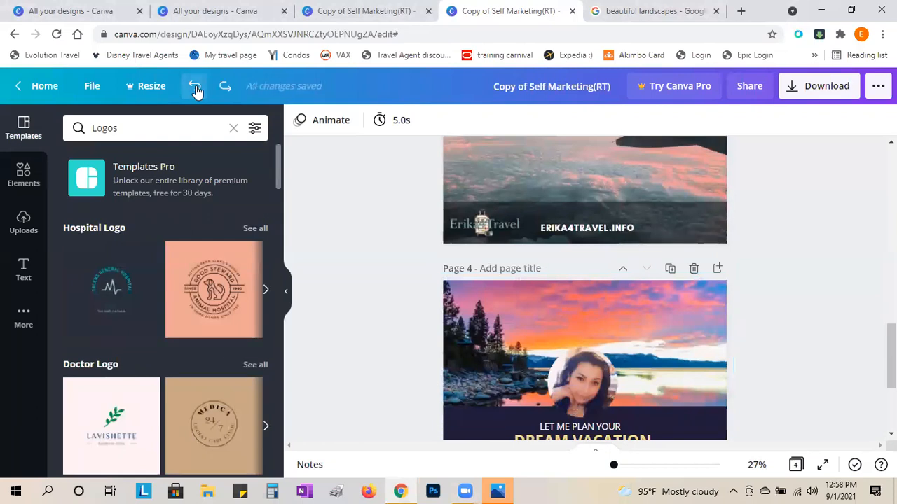
left_click(195, 87)
left_click(194, 87)
left_click(195, 87)
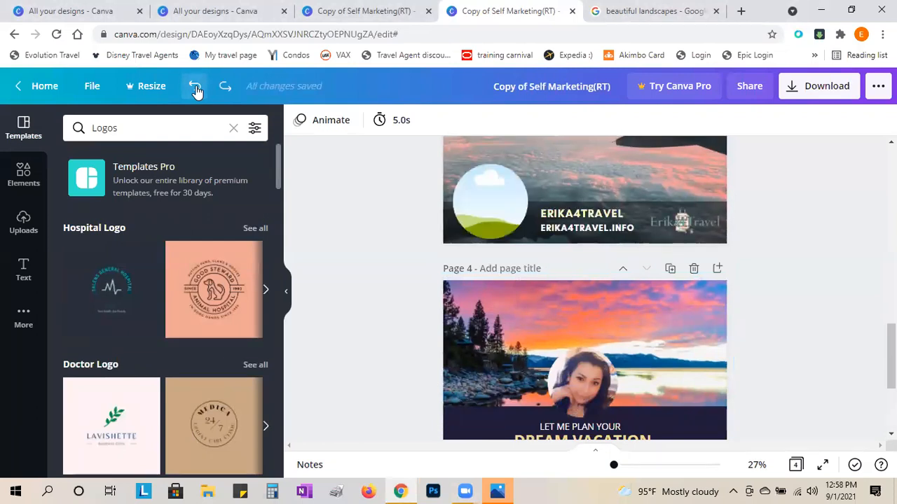
left_click(195, 87)
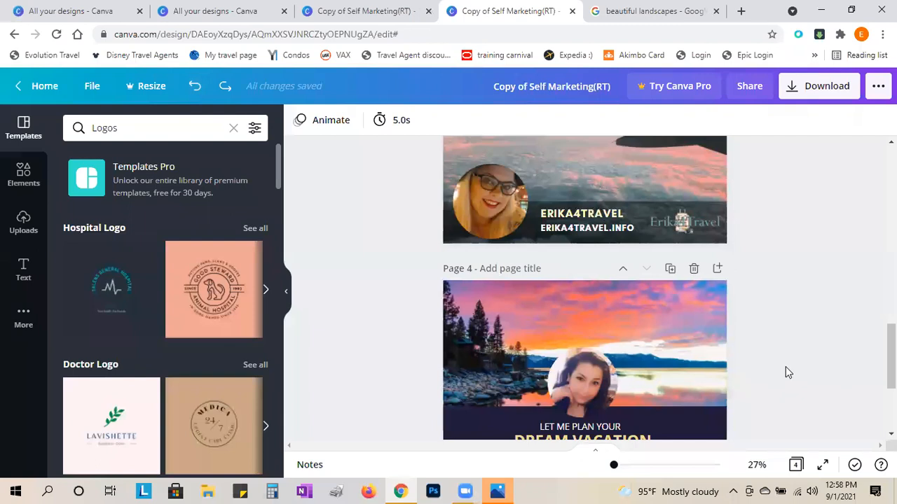
scroll(786, 372, "up", 2)
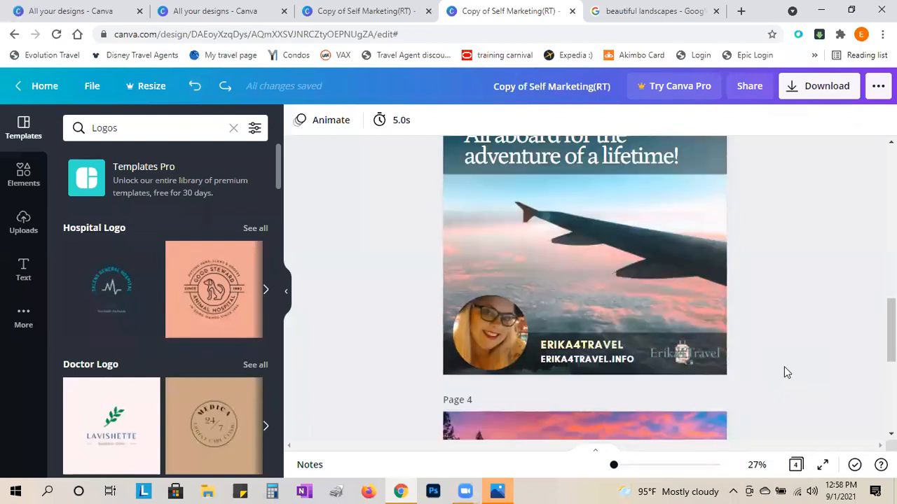
scroll(784, 368, "up", 1)
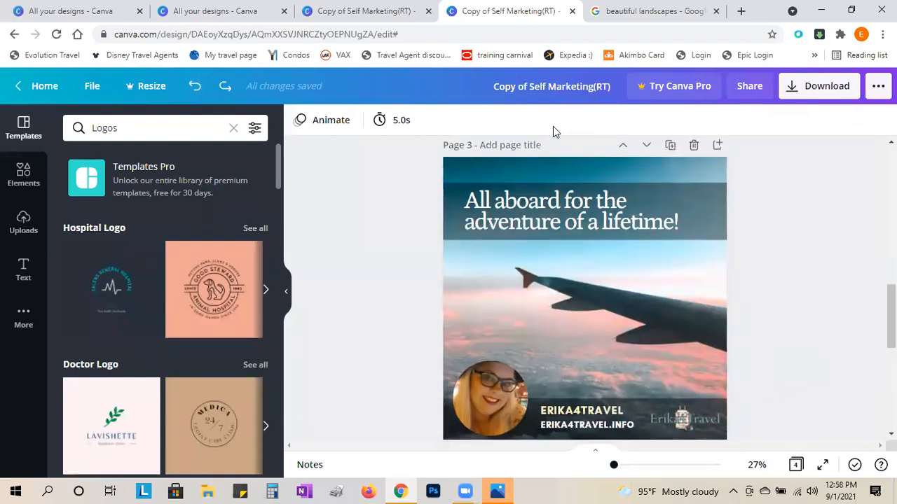
left_click(429, 87)
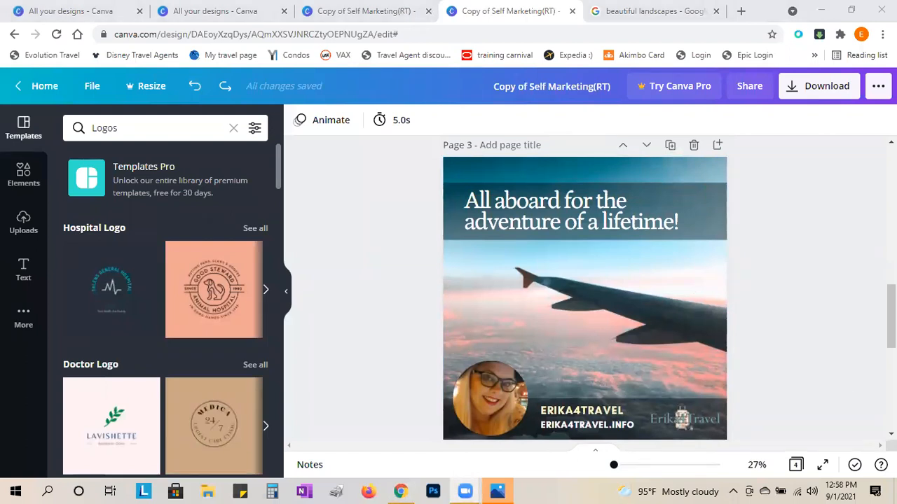
- Delete the castle background photo from page 2, leaving the card white
scroll(845, 363, "up", 4)
scroll(847, 365, "down", 1)
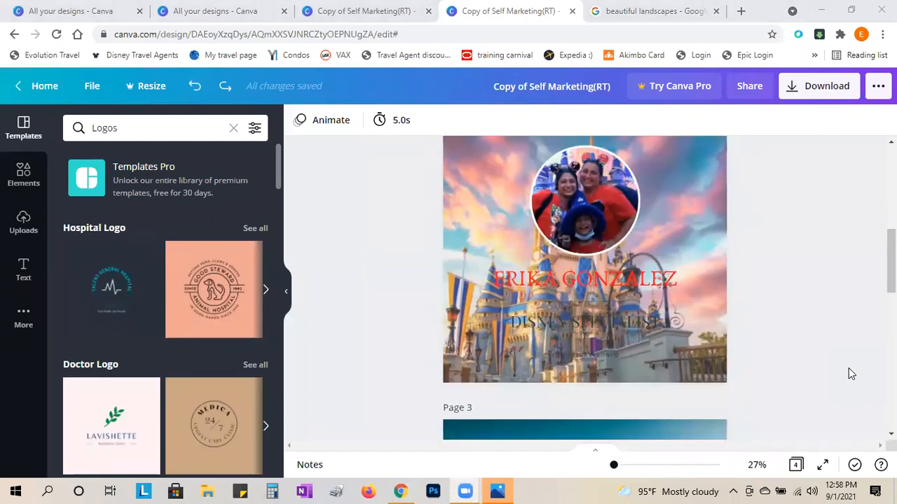
left_click(714, 204)
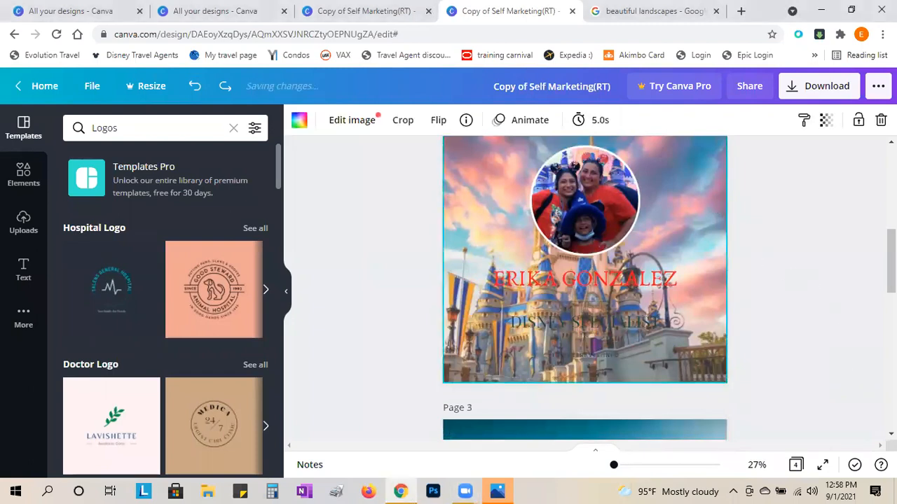
scroll(809, 364, "up", 2)
key("Delete")
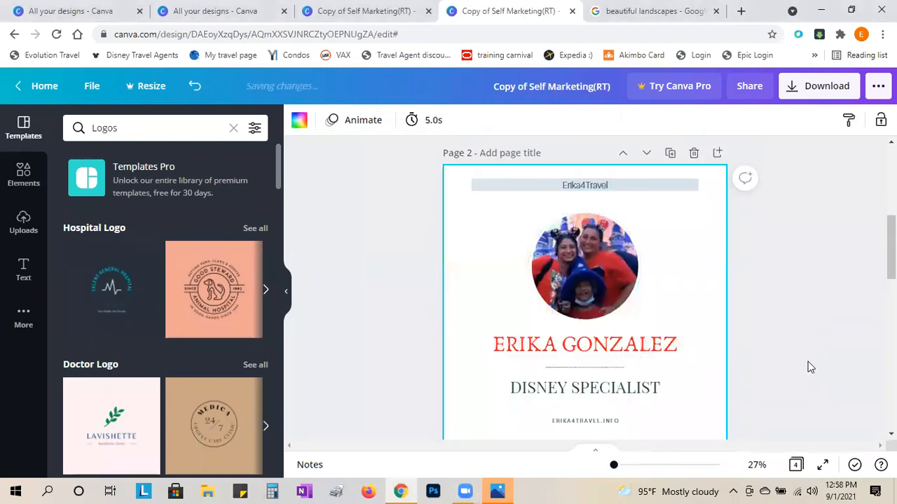
scroll(813, 350, "up", 2)
scroll(814, 340, "up", 3)
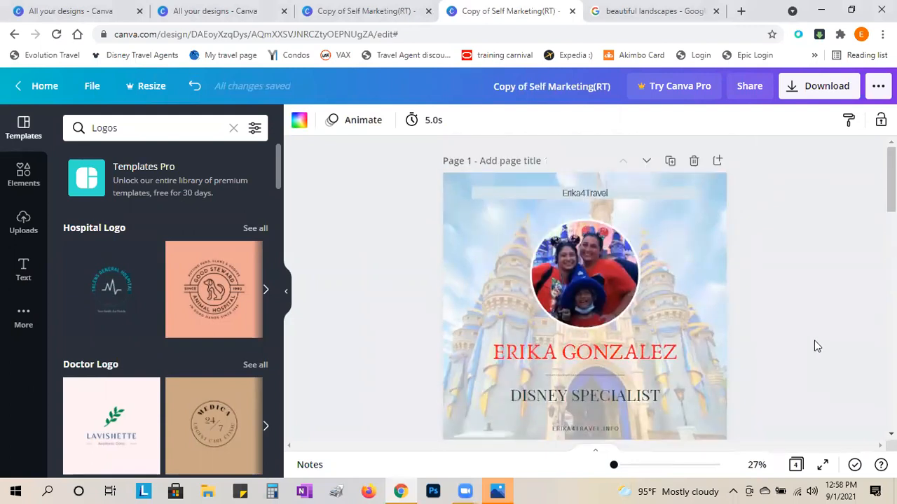
scroll(815, 339, "down", 2)
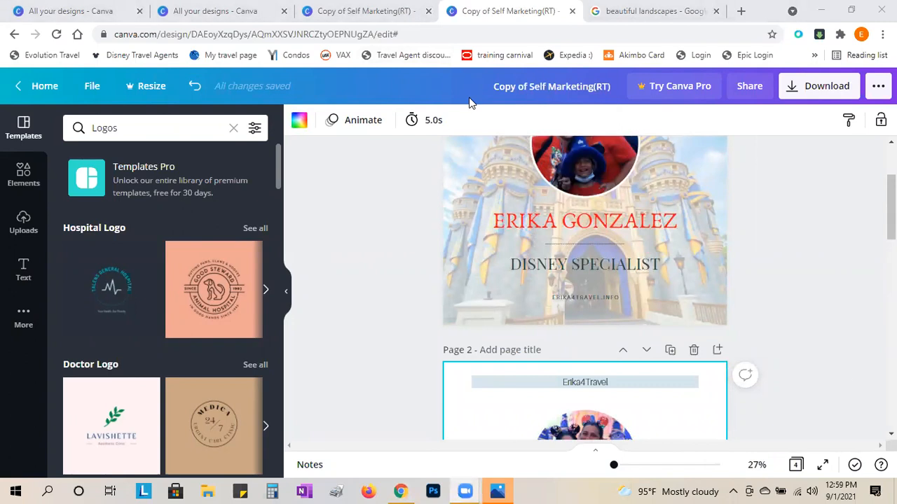
scroll(836, 301, "down", 4)
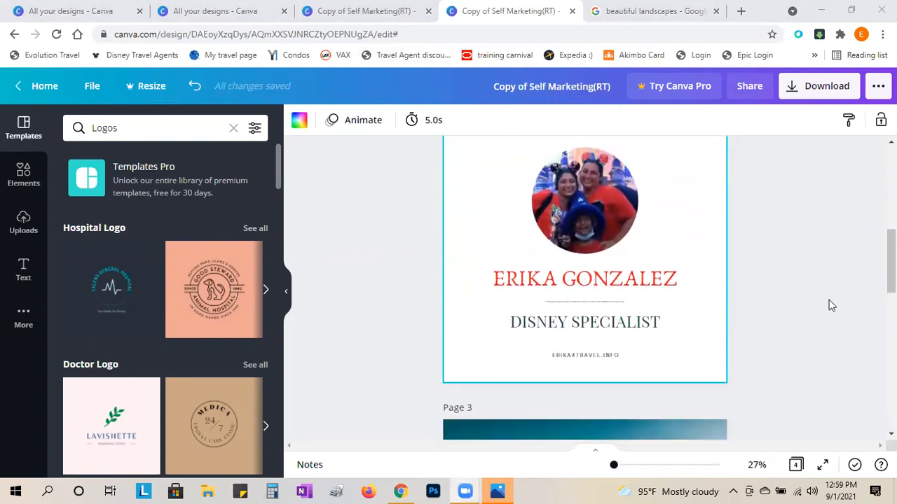
scroll(830, 305, "up", 3)
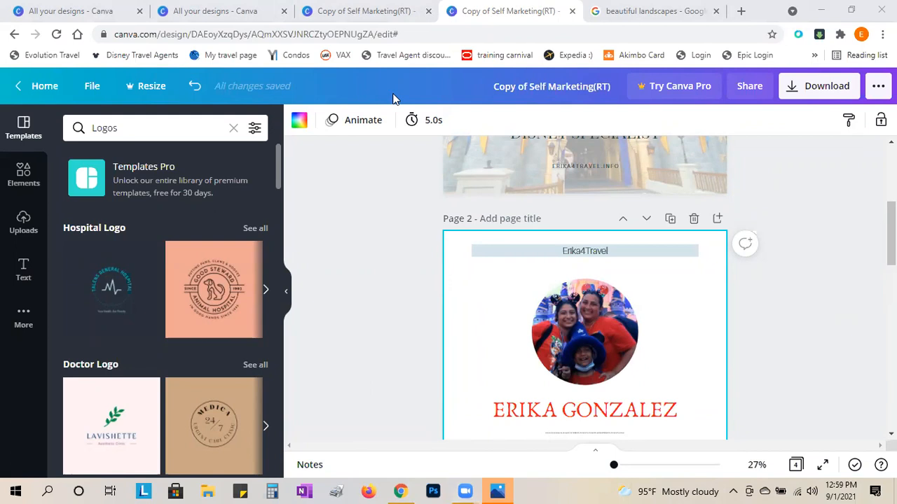
- Switch to the All your designs tab and open the Self Marketing(RT) design
left_click(353, 10)
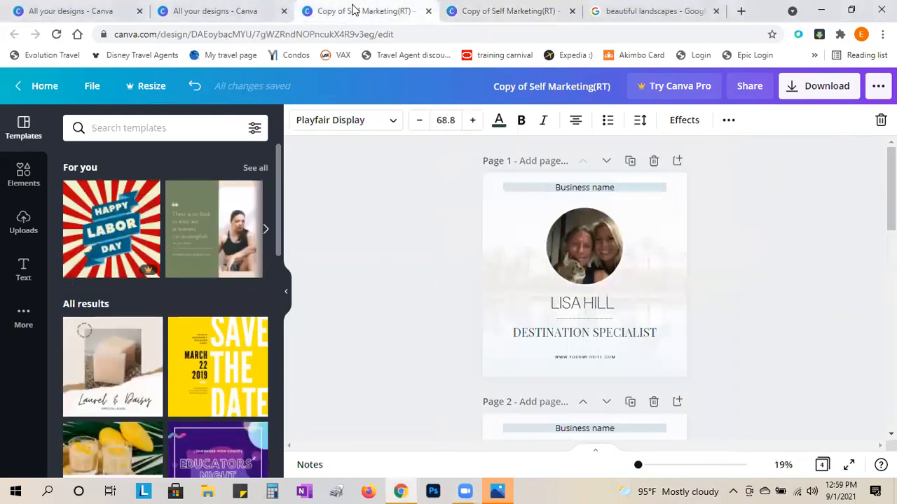
left_click(230, 10)
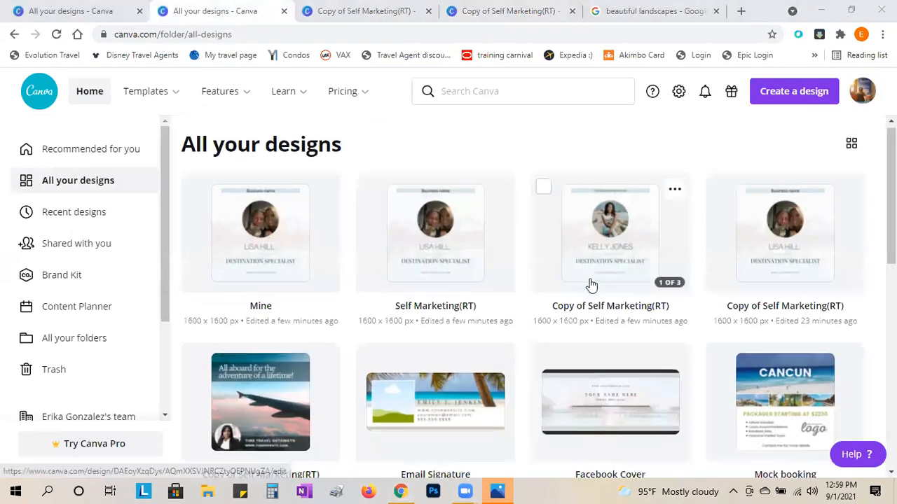
scroll(591, 285, "down", 4)
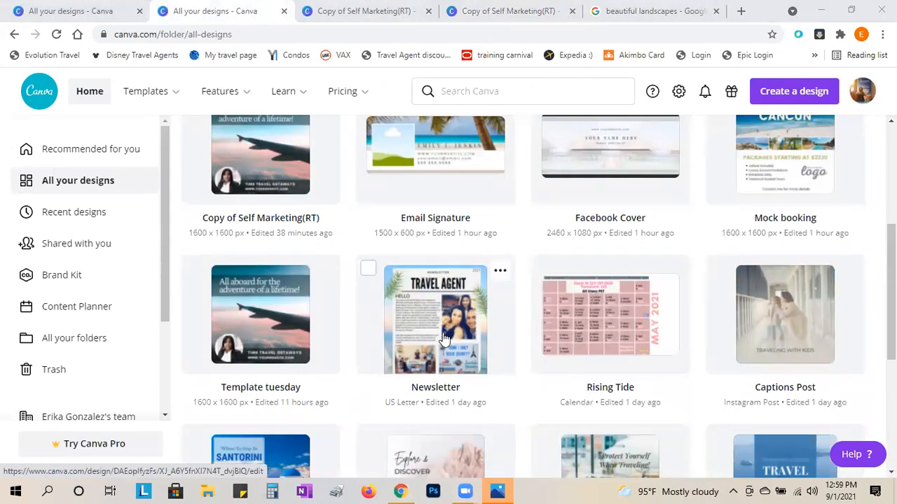
scroll(467, 382, "up", 1)
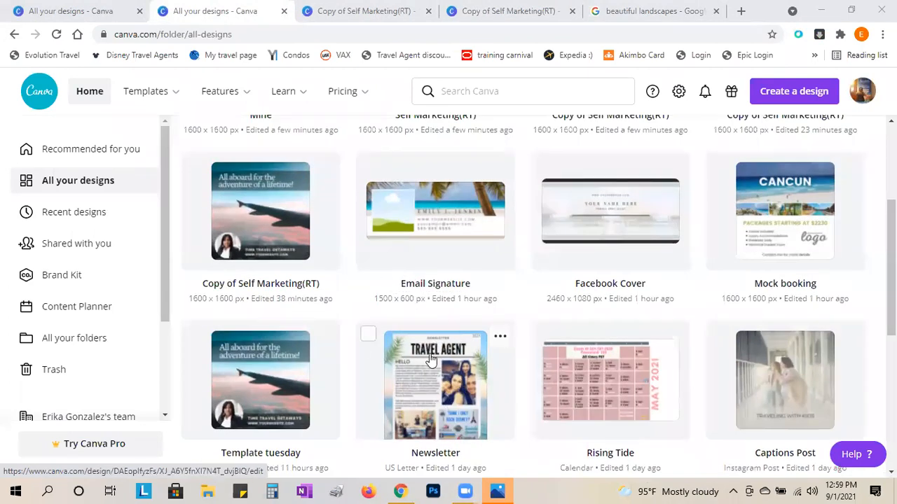
scroll(467, 426, "up", 3)
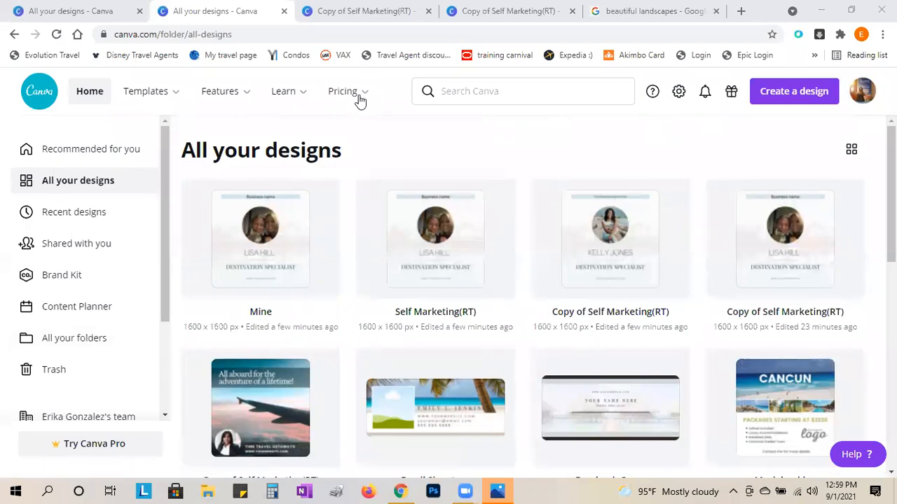
left_click(491, 249)
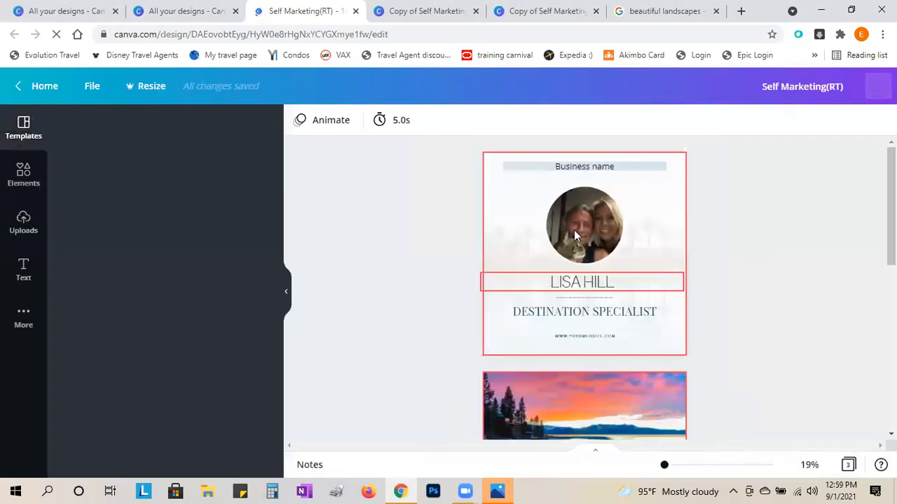
- Scroll through the three pages of Self Marketing(RT), then return to the Canva home page
scroll(721, 313, "down", 3)
scroll(721, 313, "down", 4)
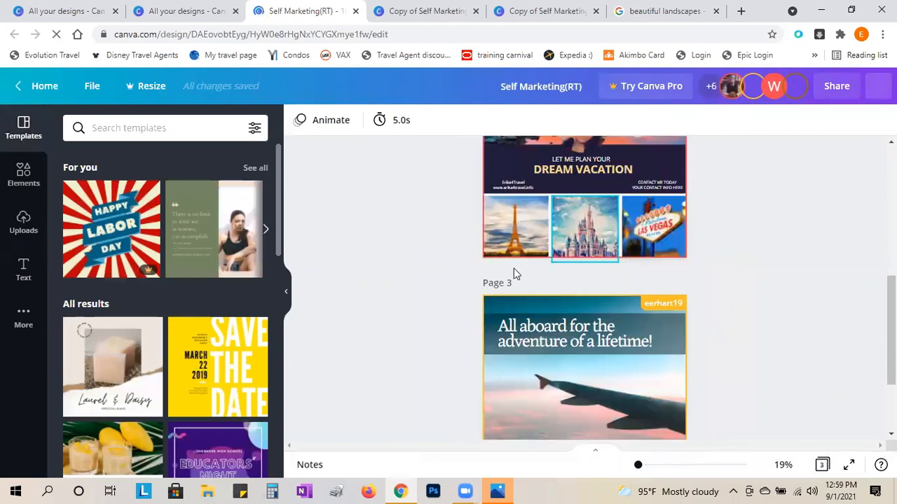
scroll(628, 384, "up", 6)
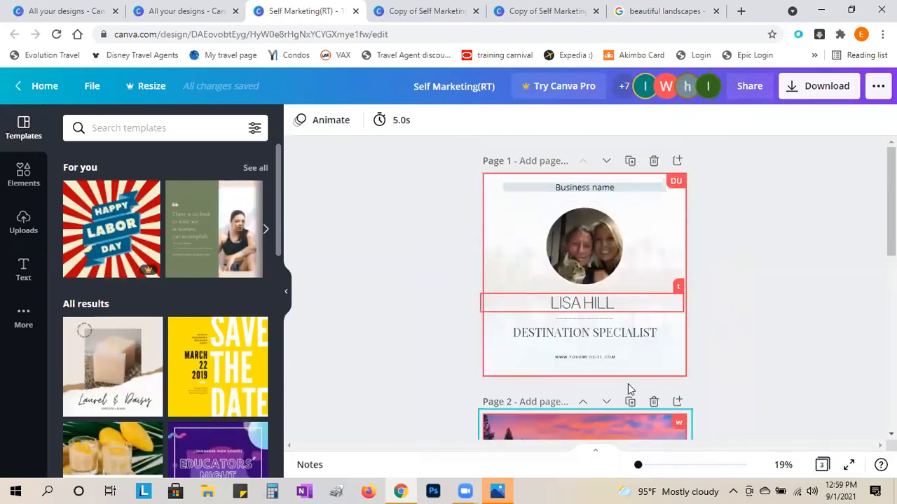
scroll(622, 377, "down", 2)
scroll(619, 372, "down", 4)
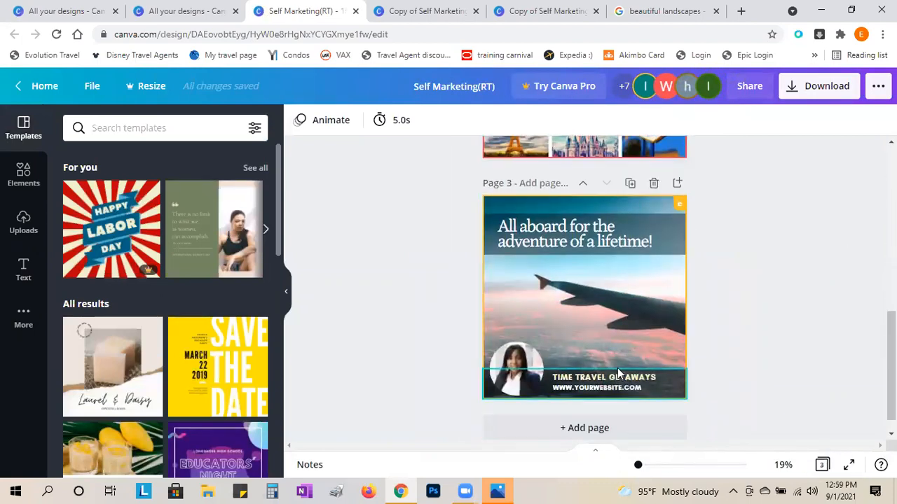
scroll(700, 386, "down", 1)
scroll(735, 414, "up", 6)
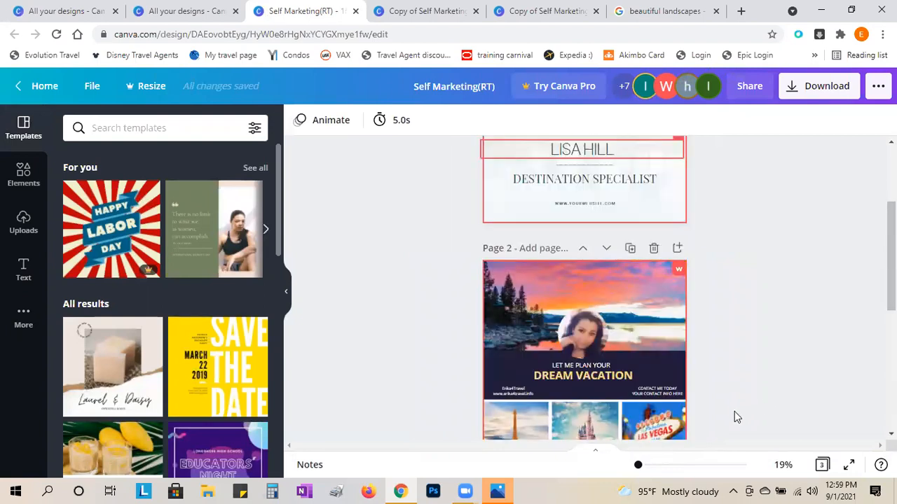
left_click(40, 86)
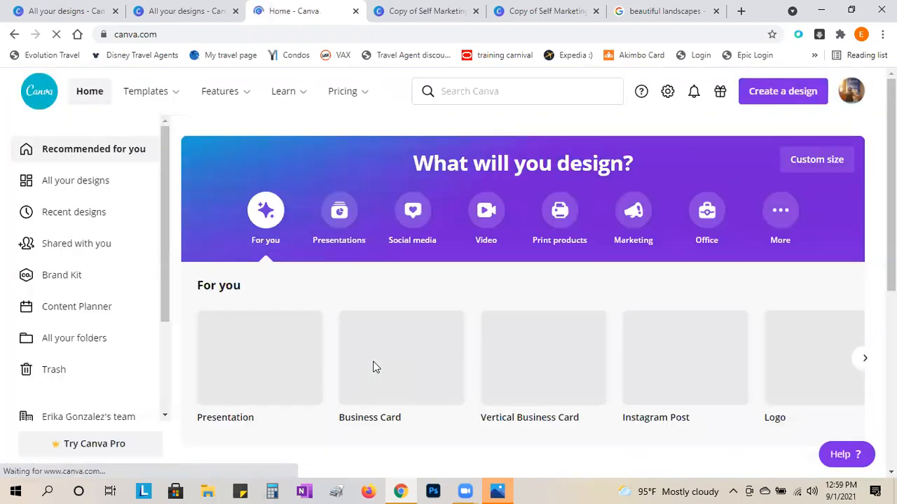
- Reopen the Self Marketing(RT) design from the All your designs list
left_click(77, 184)
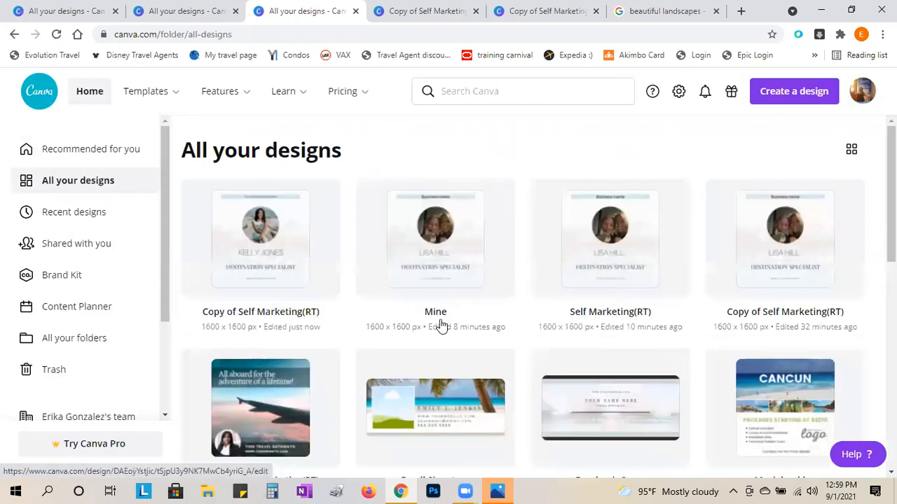
left_click(634, 261)
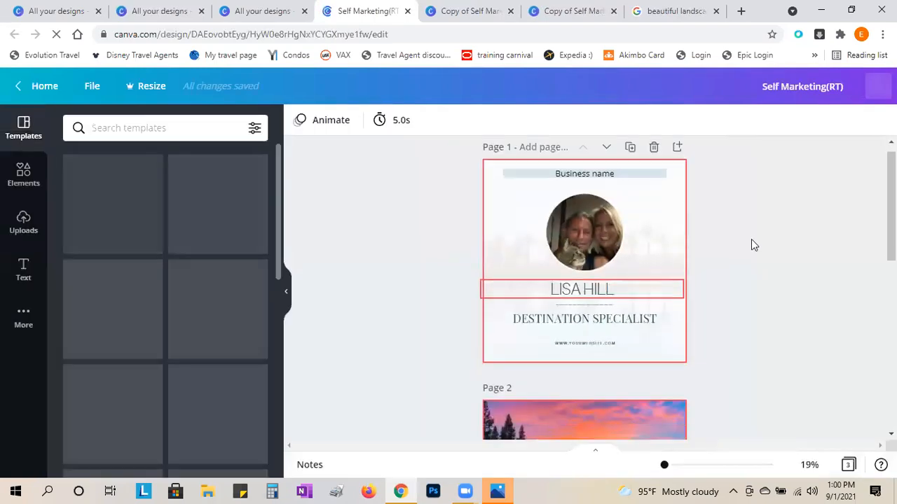
scroll(751, 239, "down", 7)
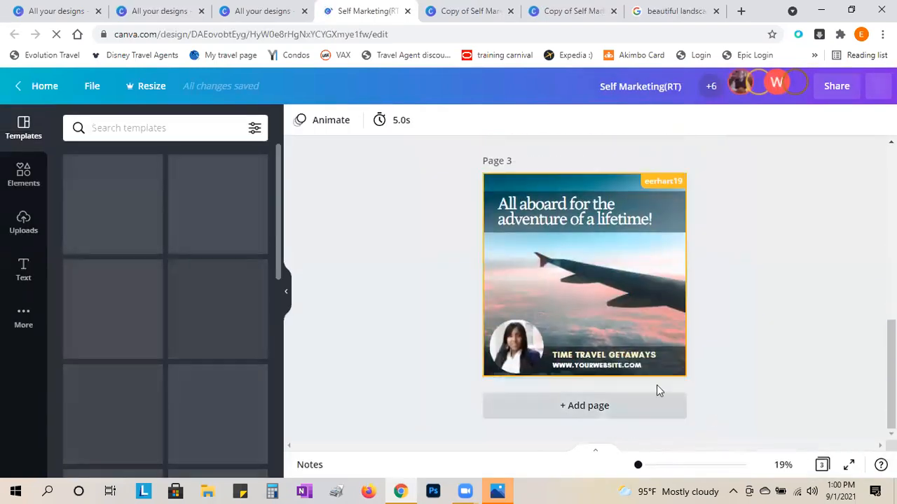
scroll(774, 375, "up", 5)
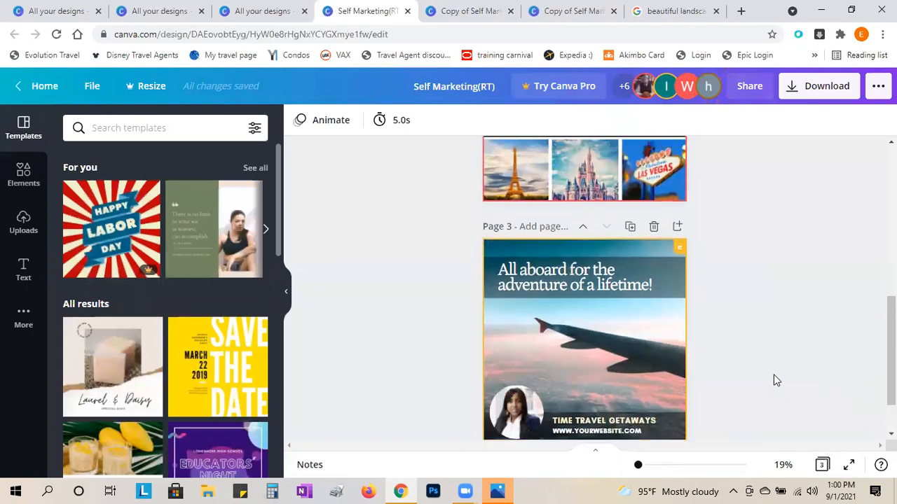
scroll(774, 378, "up", 3)
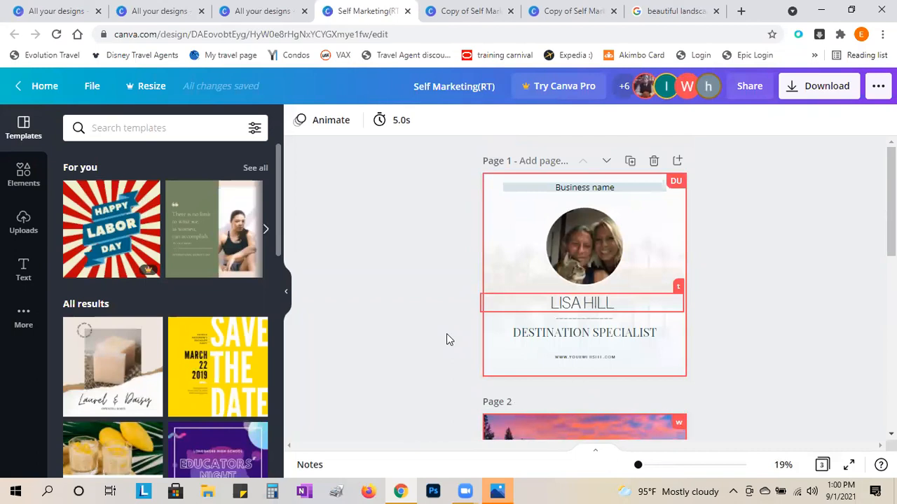
scroll(397, 318, "down", 8)
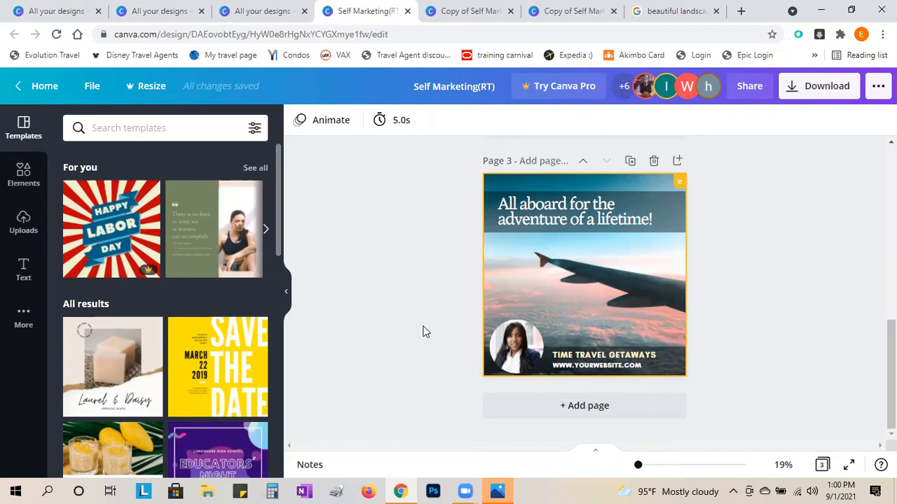
left_click(344, 6)
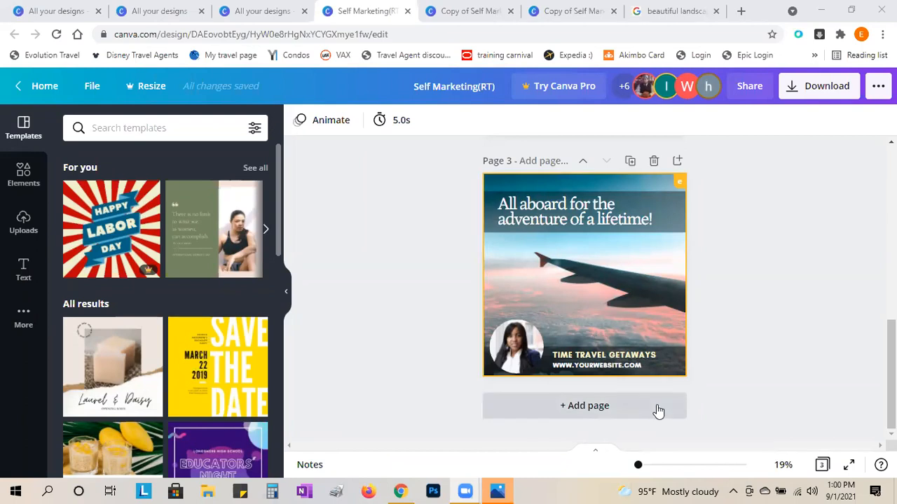
scroll(794, 424, "up", 6)
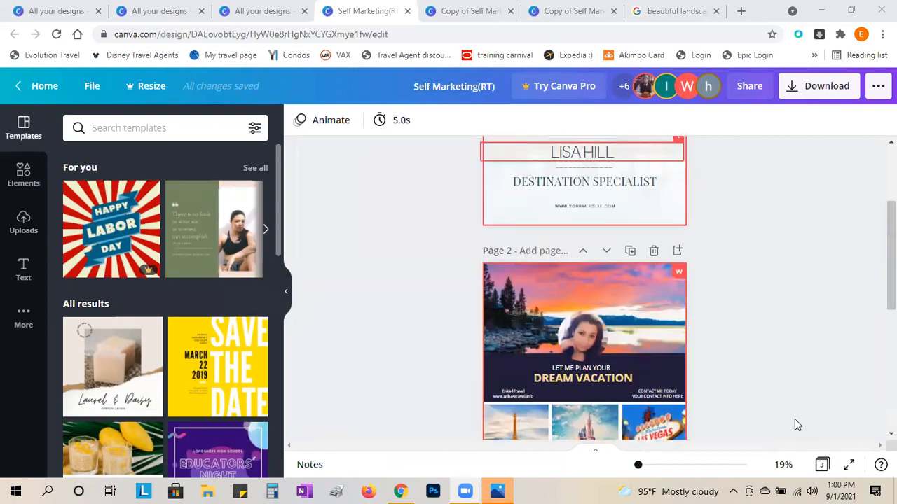
scroll(795, 425, "down", 3)
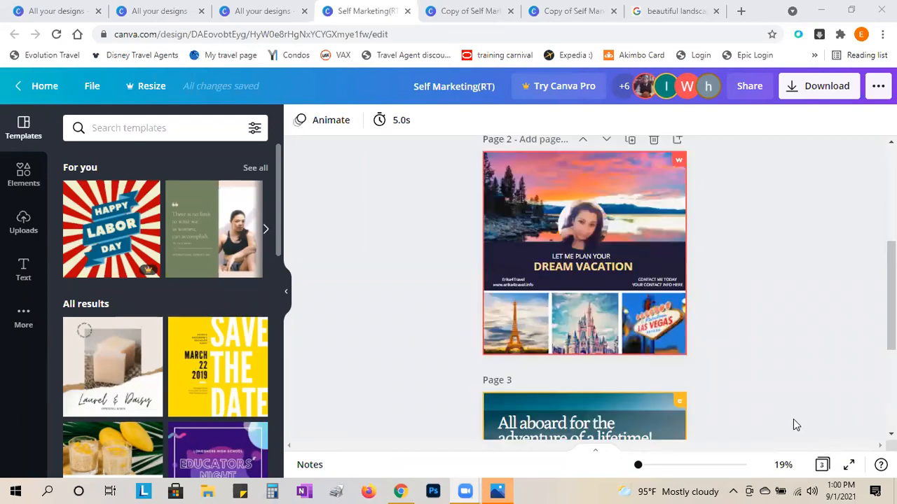
scroll(793, 424, "down", 3)
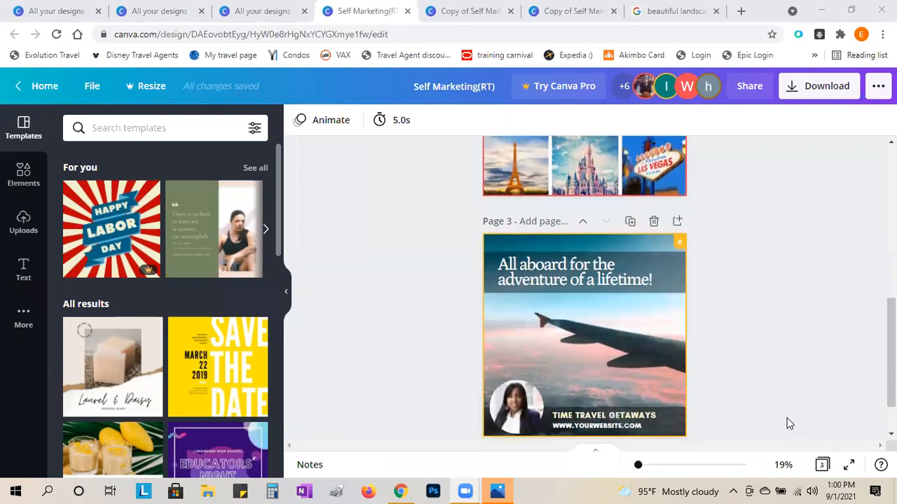
scroll(789, 423, "down", 1)
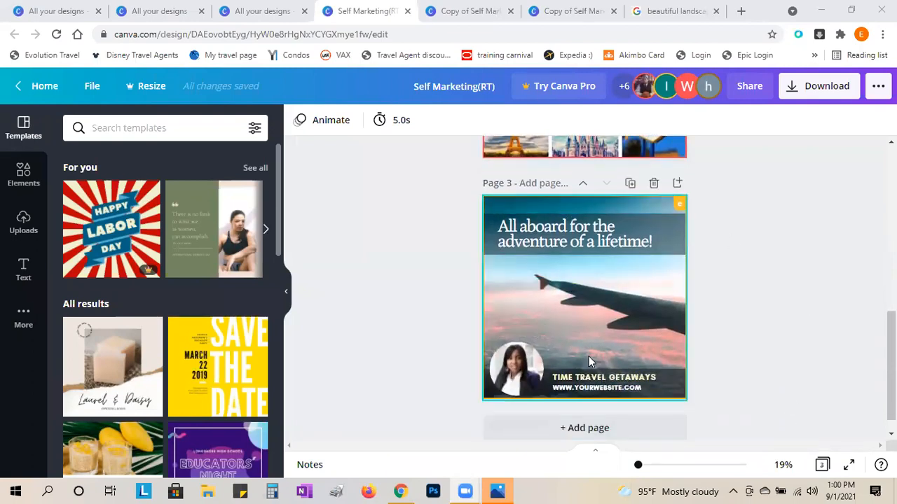
left_click(456, 16)
scroll(628, 358, "down", 8)
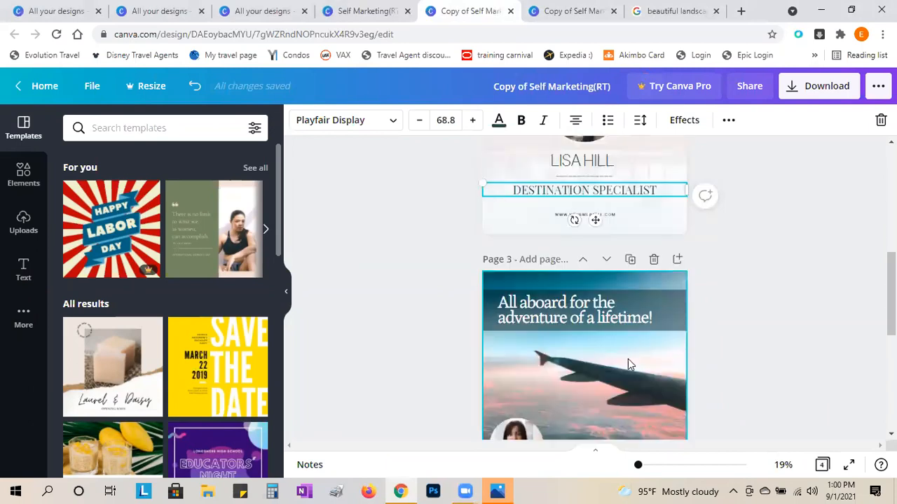
scroll(629, 361, "up", 2)
scroll(630, 358, "up", 2)
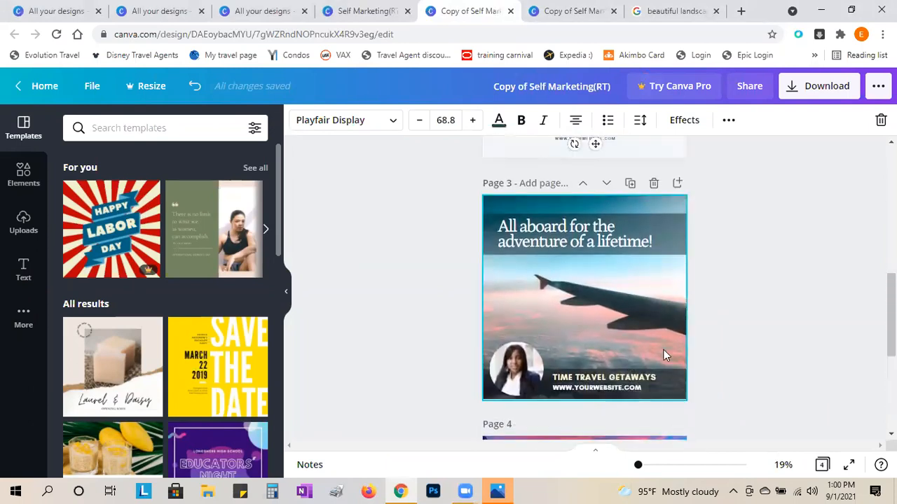
left_click(24, 176)
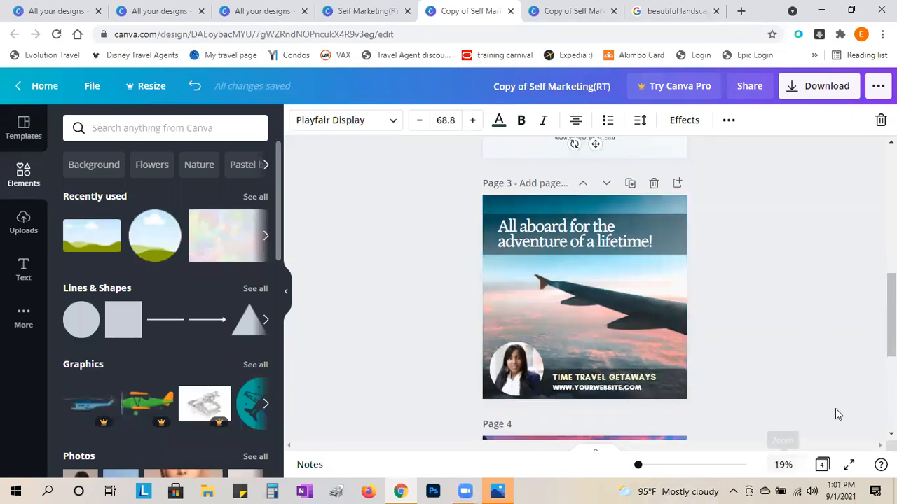
left_click(362, 11)
scroll(478, 313, "up", 6)
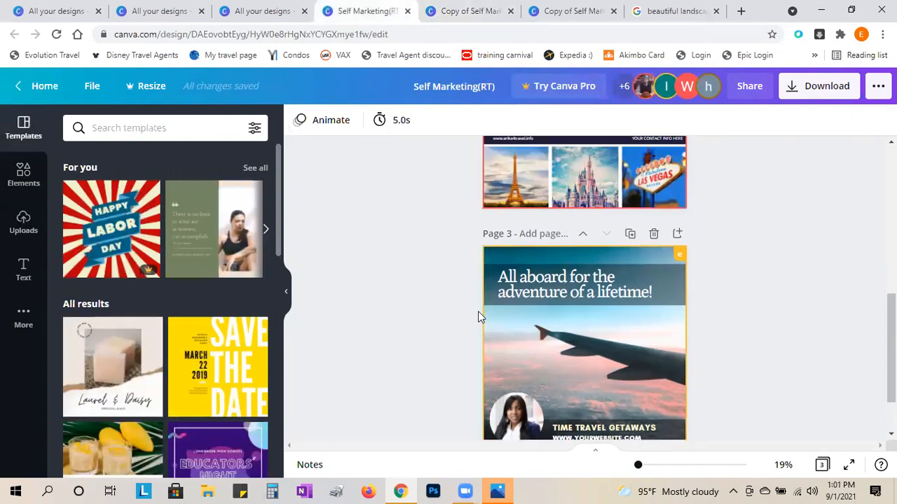
scroll(478, 313, "down", 1)
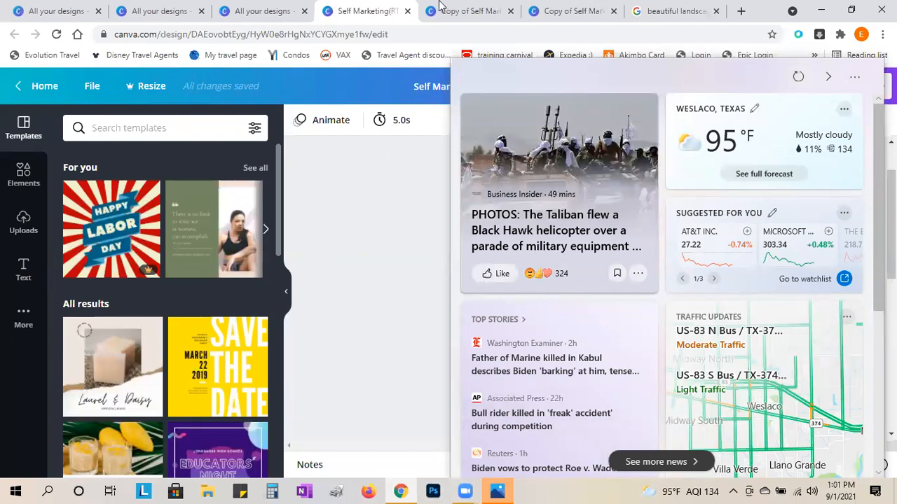
- Close the News and Interests flyout and switch between the All your designs tabs
left_click(258, 10)
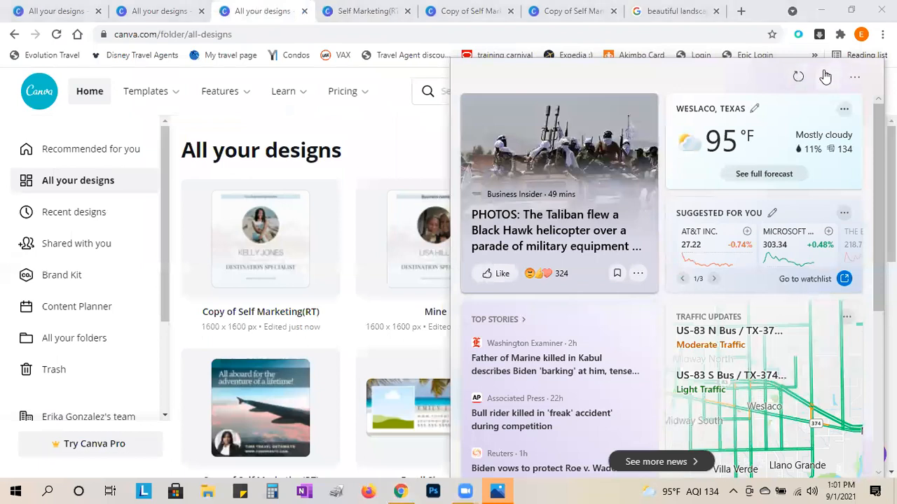
left_click(390, 120)
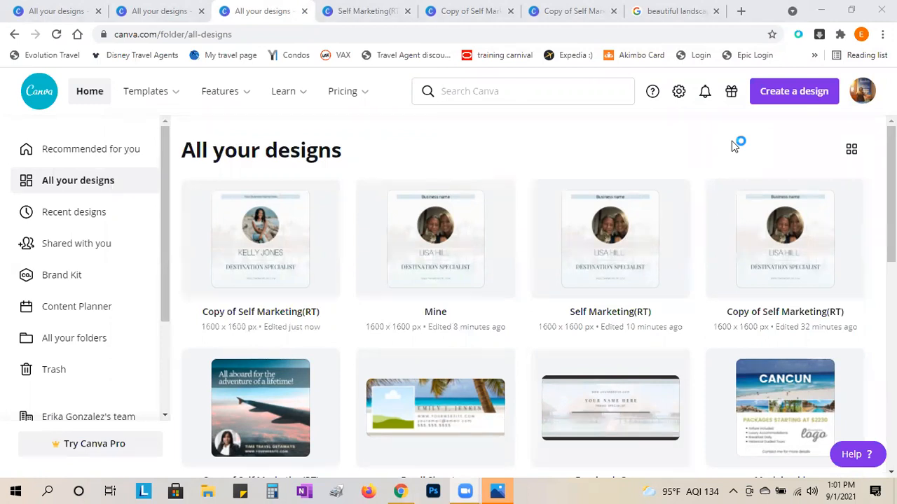
left_click(166, 10)
- Switch to the Copy of Self Marketing(RT) tab and scroll up to its first page
left_click(371, 9)
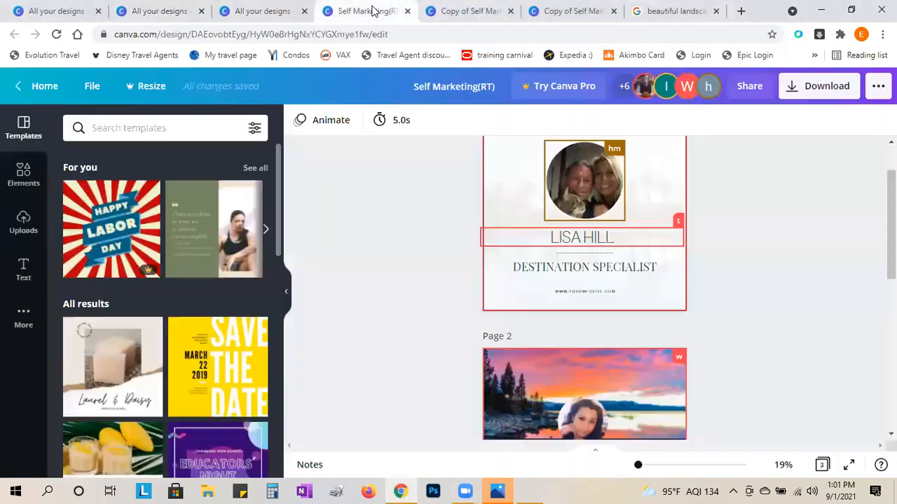
left_click(456, 10)
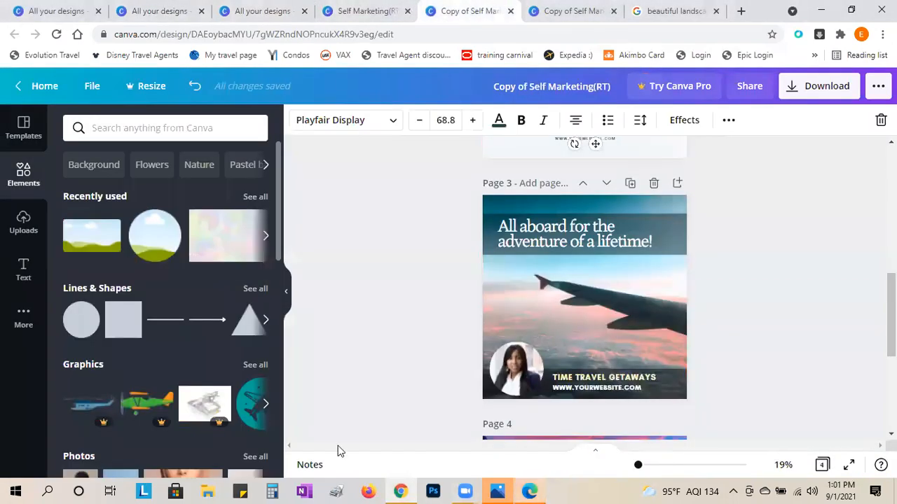
scroll(388, 395, "up", 7)
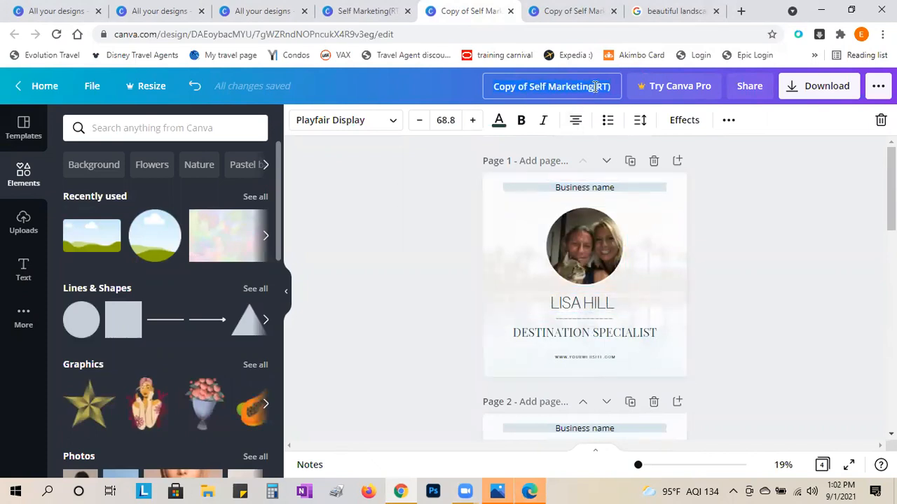
- Retitle the design copy from Copy of Self Marketing(RT) to 'Lisa'
left_click(530, 88)
type("Lisa")
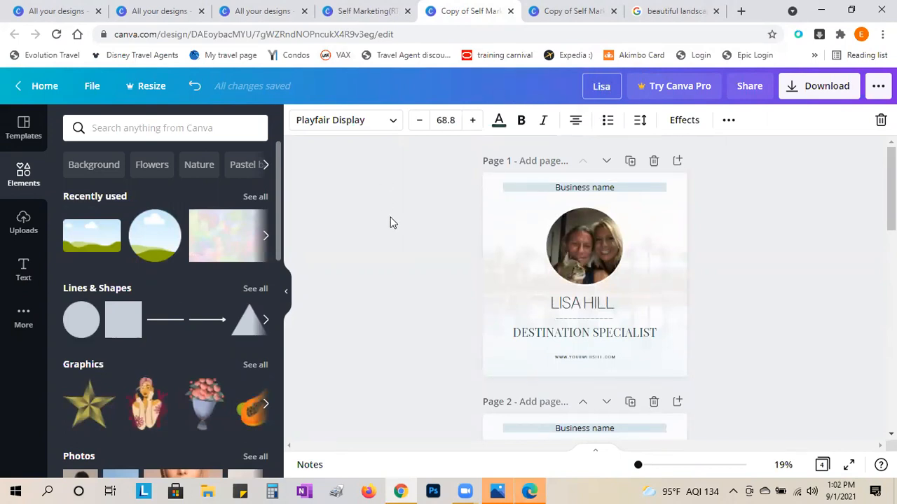
left_click(459, 241)
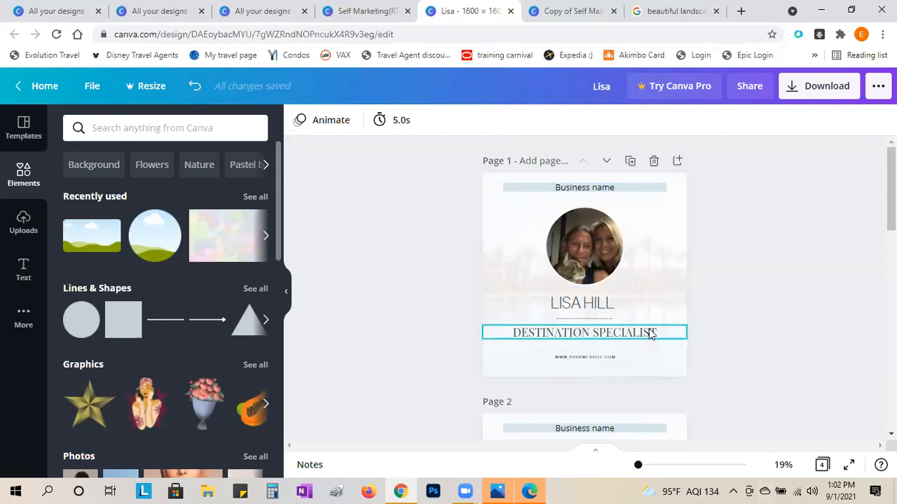
scroll(649, 330, "down", 1)
scroll(648, 334, "down", 10)
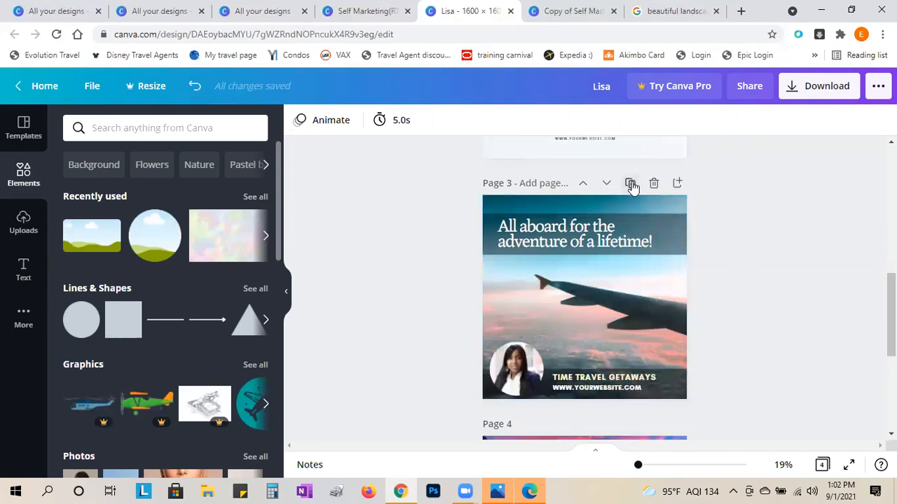
- Duplicate the airplane page and delete the round photo frame from the new page 4
left_click(630, 186)
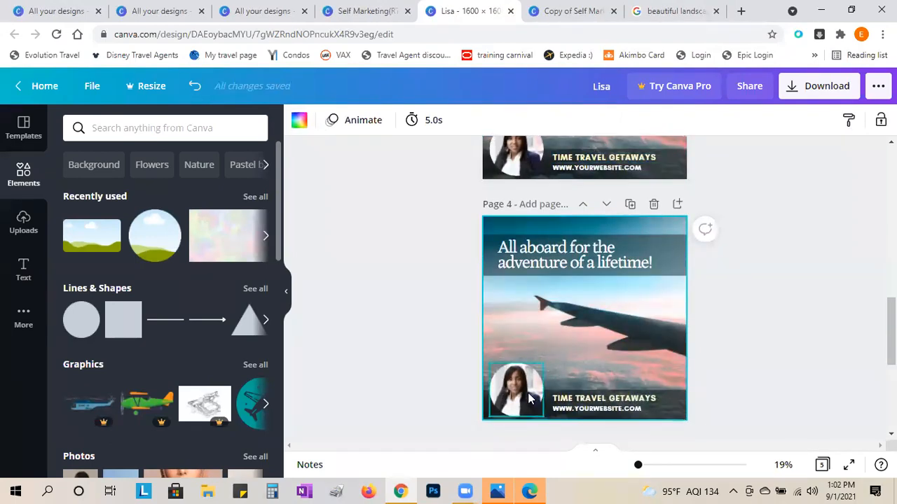
left_click(529, 393)
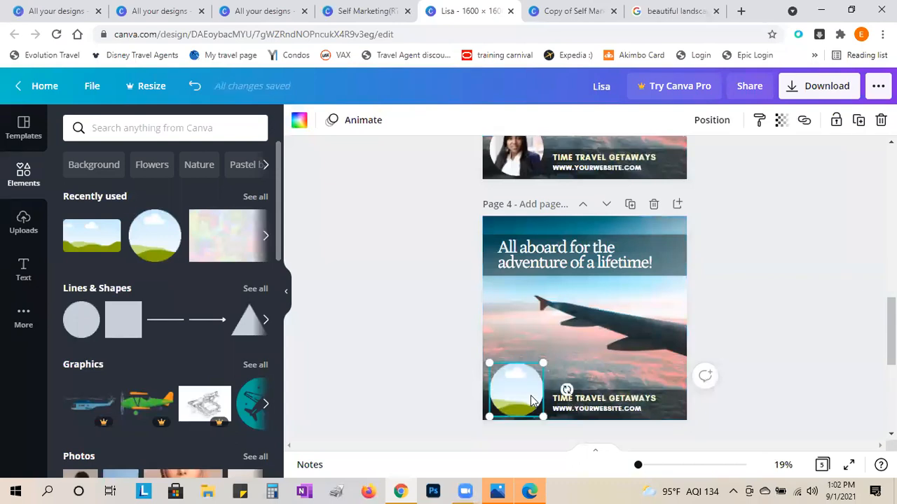
key("Delete")
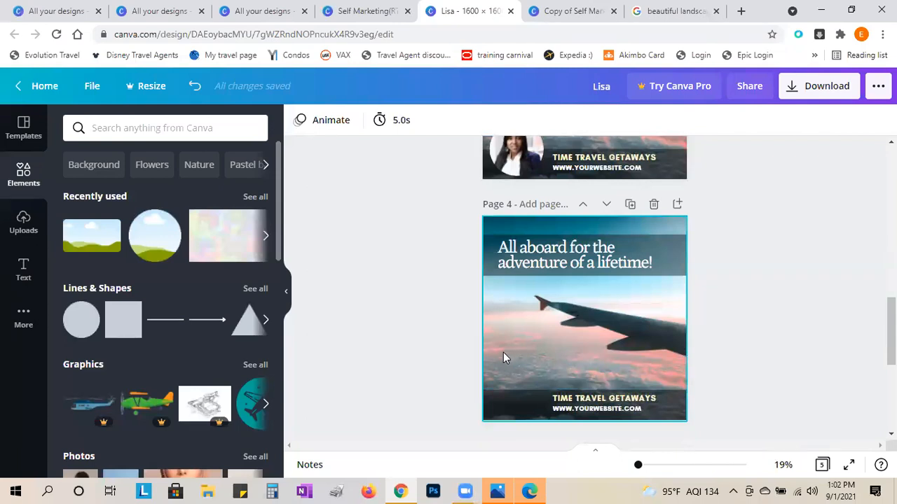
scroll(547, 336, "down", 5)
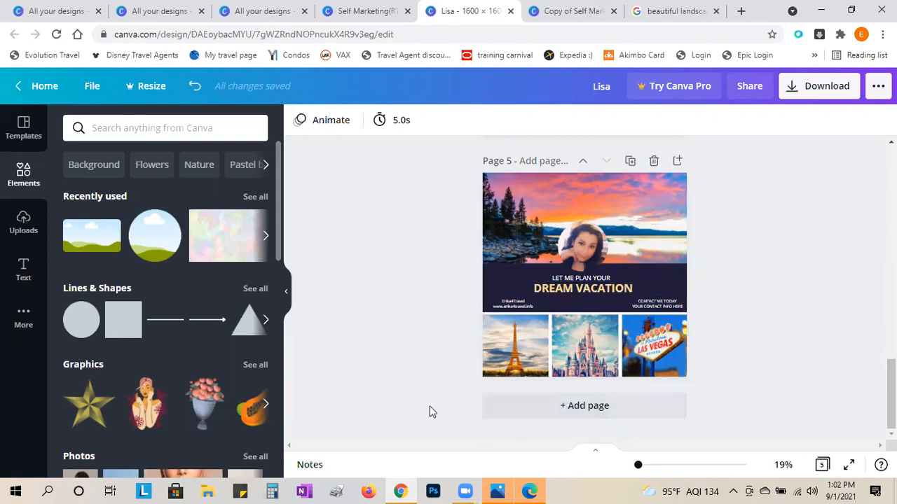
scroll(430, 410, "up", 3)
scroll(424, 412, "up", 3)
scroll(423, 412, "up", 10)
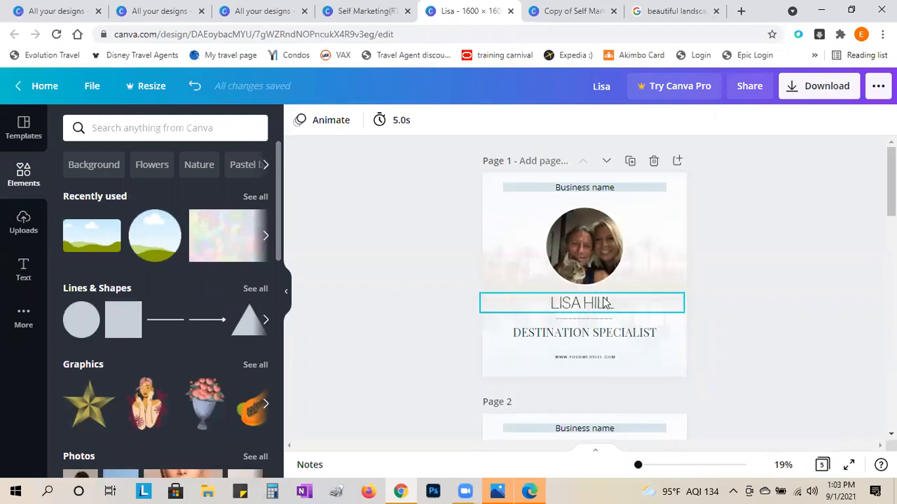
left_click(585, 347)
left_click(585, 335)
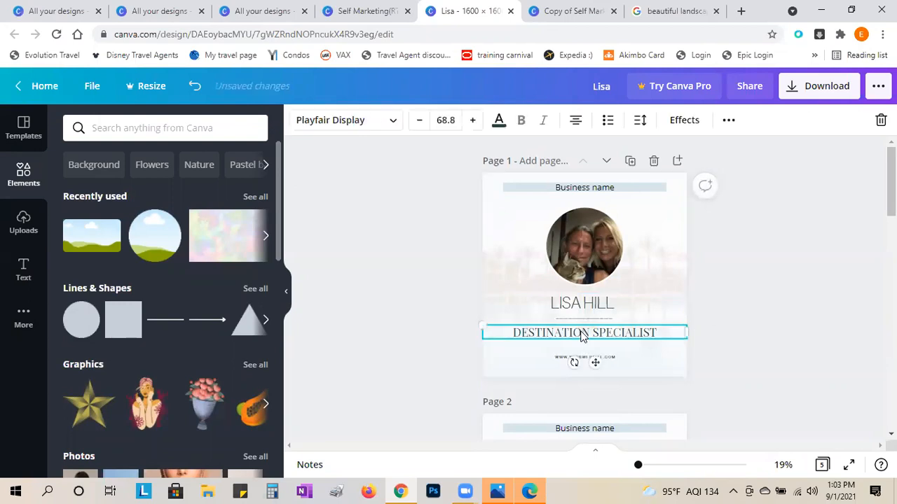
left_click(389, 120)
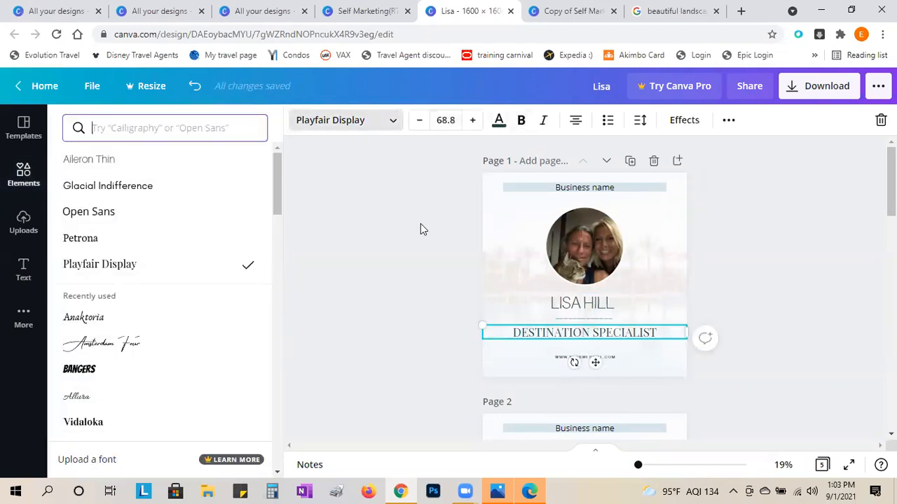
key("Escape")
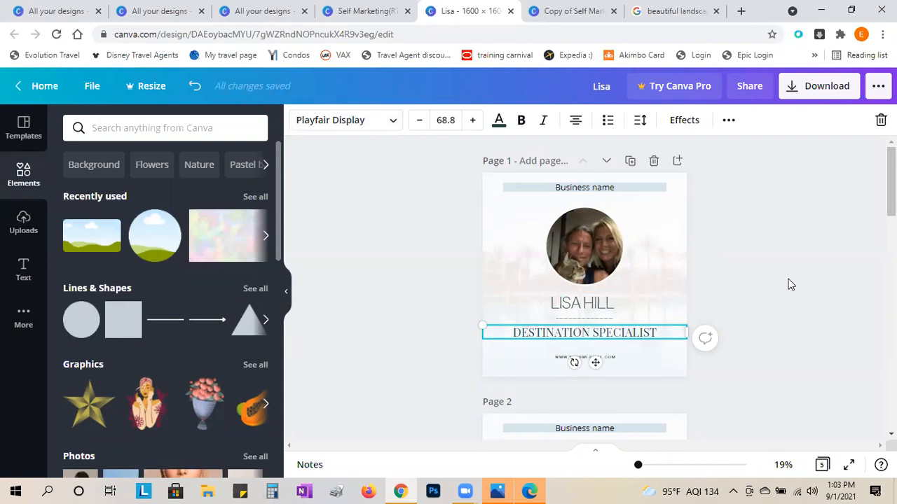